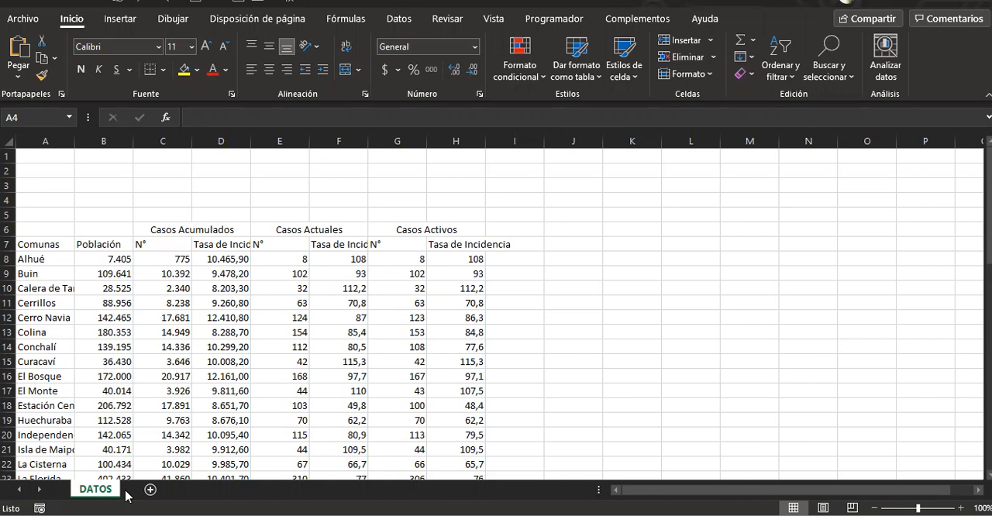
Add a new worksheet after DATOS and set its zoom to 200%
key(shift+space)
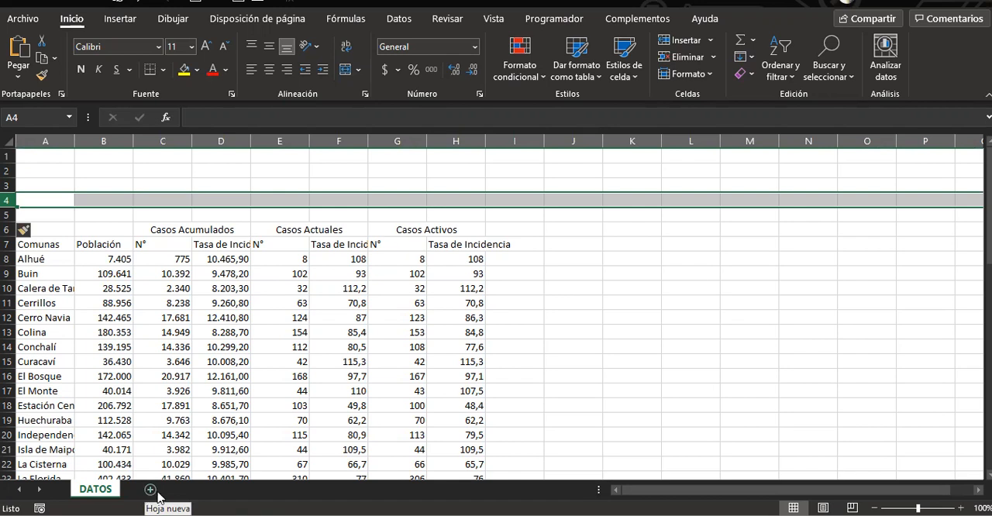
click(149, 490)
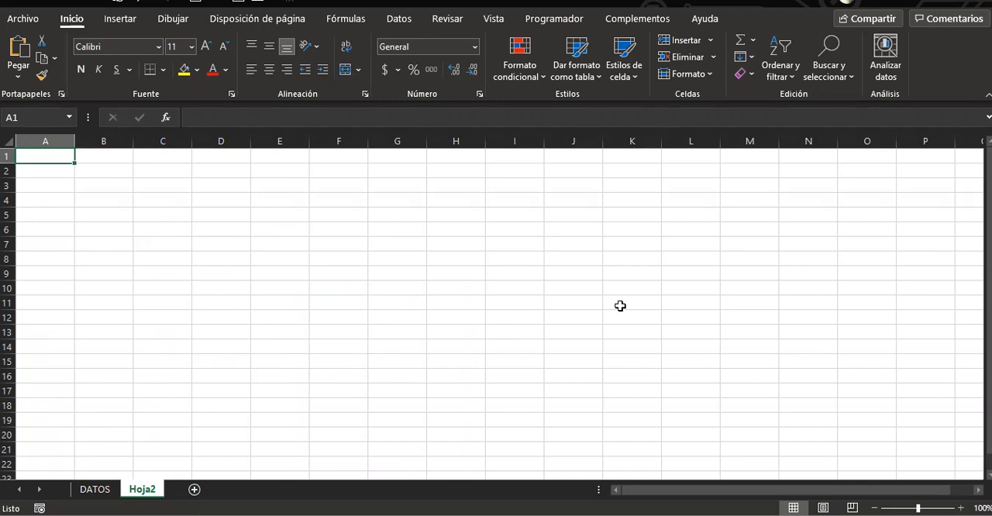
click(961, 508)
click(961, 507)
click(961, 506)
click(961, 506)
click(961, 506)
click(961, 507)
click(962, 507)
click(961, 507)
click(961, 507)
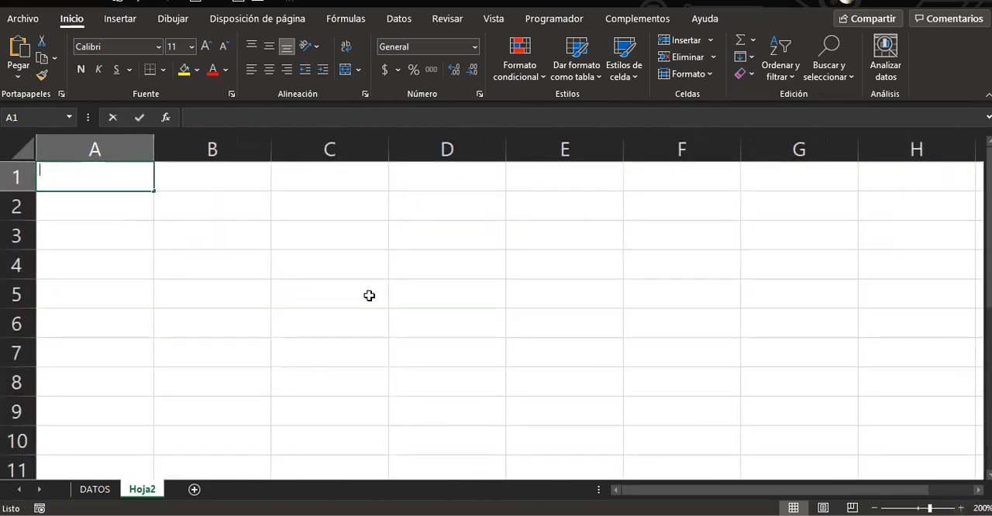
Enter the column headers PRECIO UNITARIO in A1 and CANTIDADES in B1
text(precio)
key(BackSpace)
key(BackSpace)
key(BackSpace)
key(BackSpace)
key(BackSpace)
key(BackSpace)
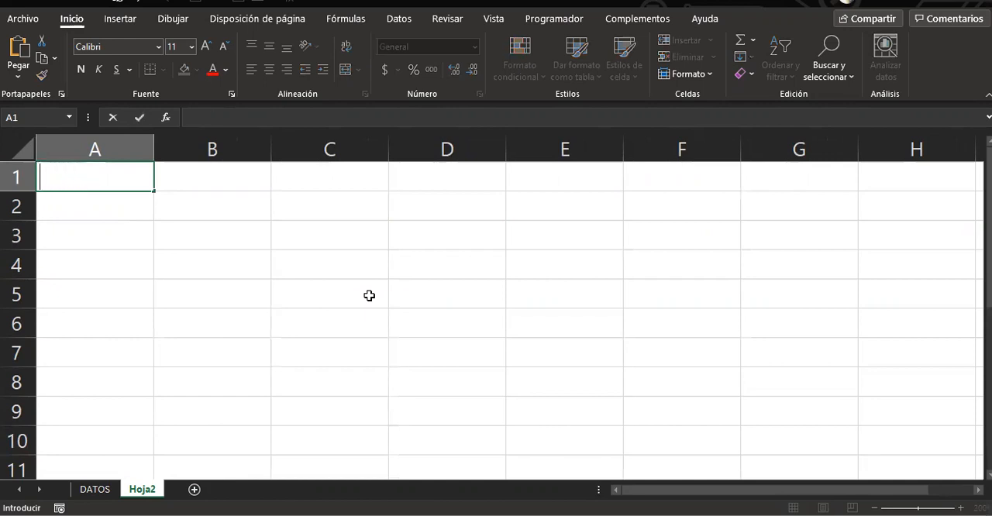
text(PRECIO )
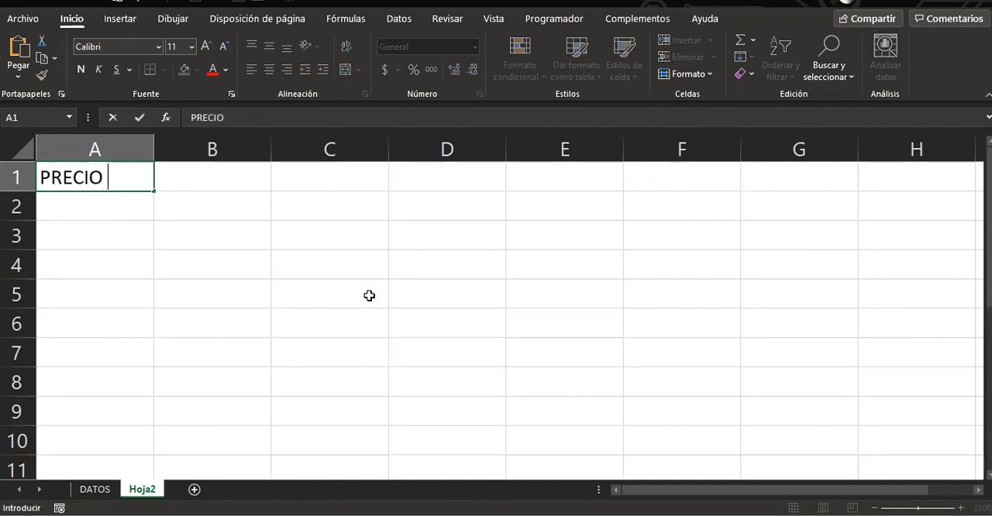
text(UNITARIO)
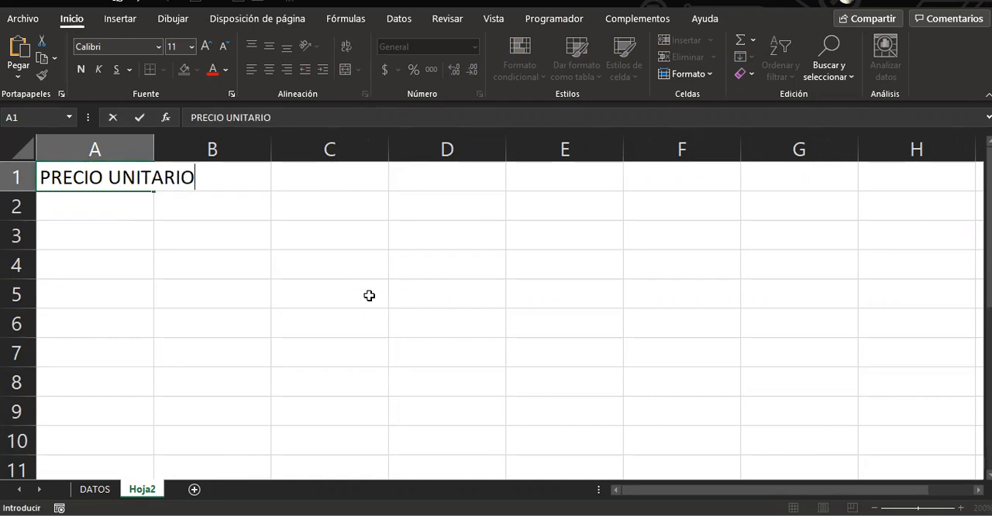
key(Tab)
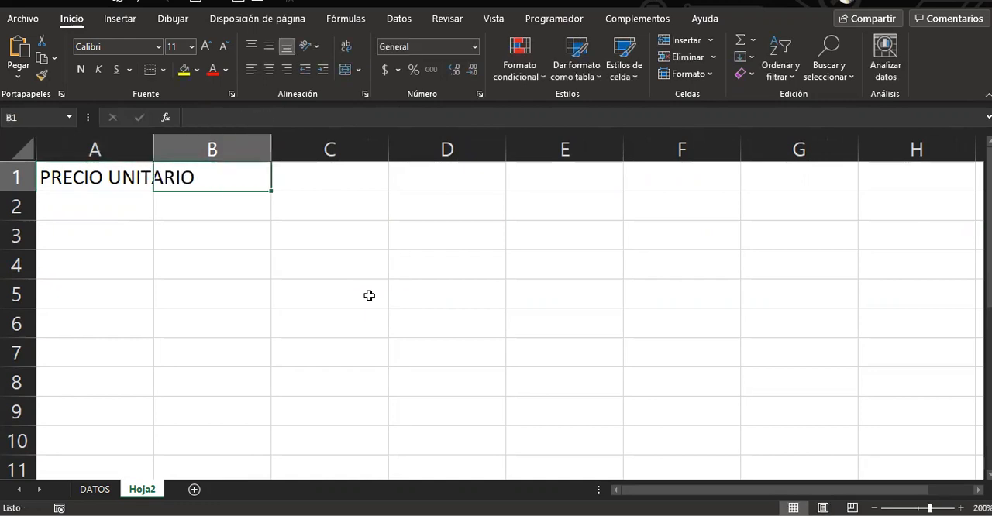
text(CANTIDADES)
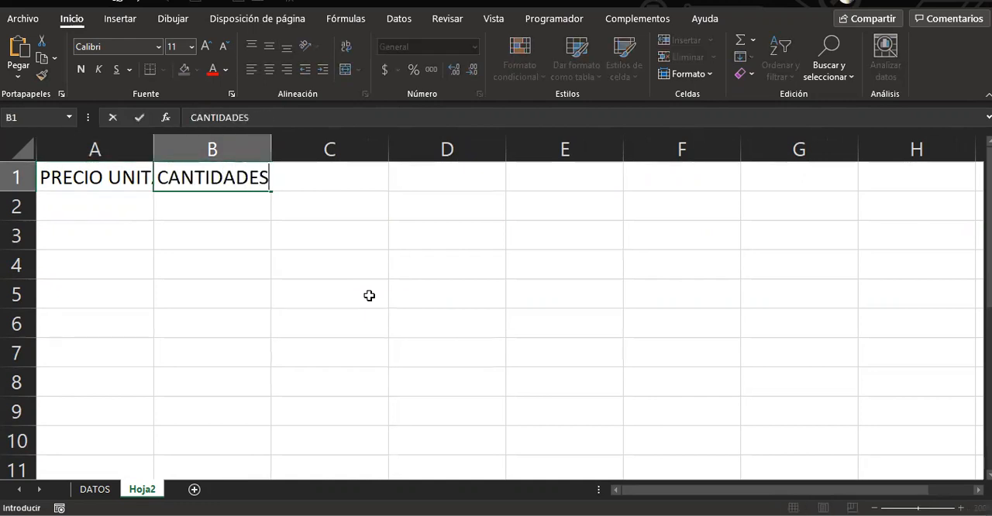
key(Tab)
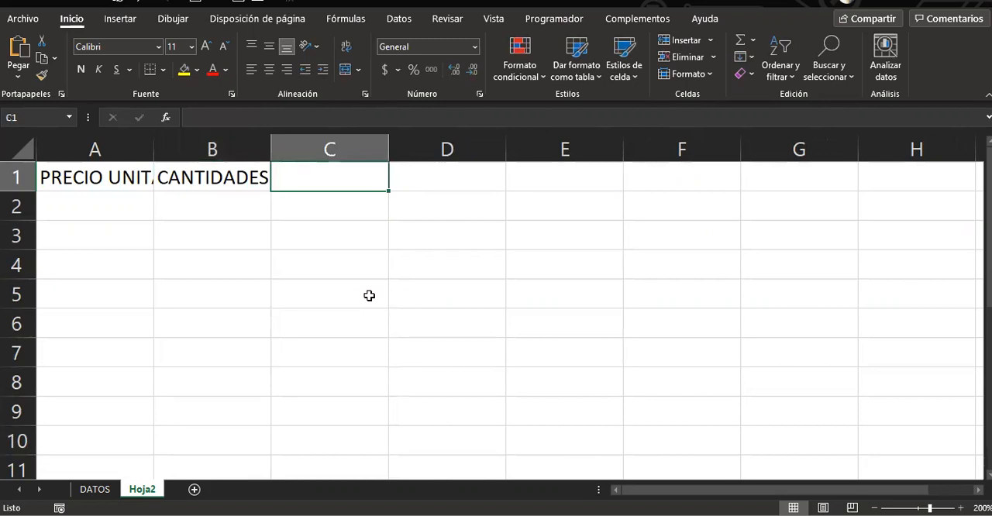
text(IVA)
key(Tab)
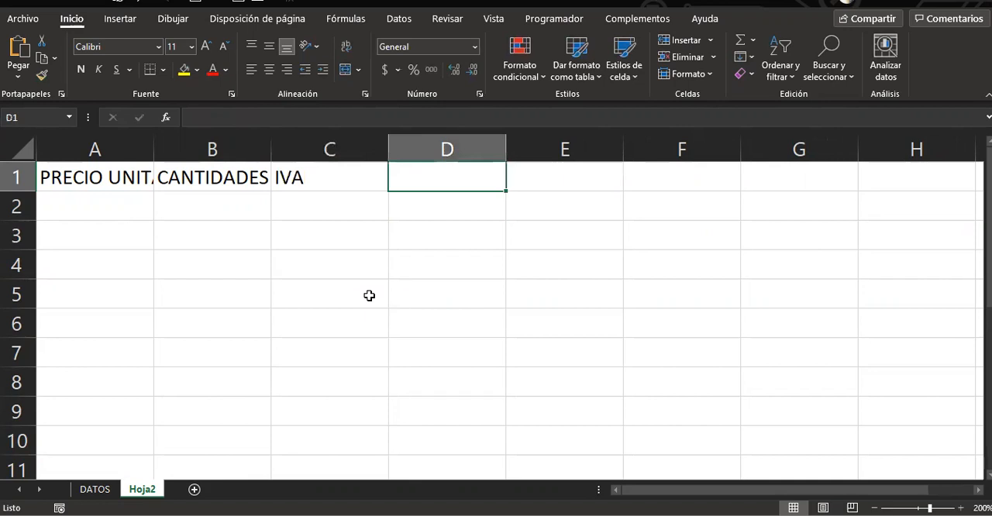
key(BackSpace)
Enter the column headers SUBTOTAL in C1, IVA in D1 and TOTAL in E1
click(299, 179)
text(SUB)
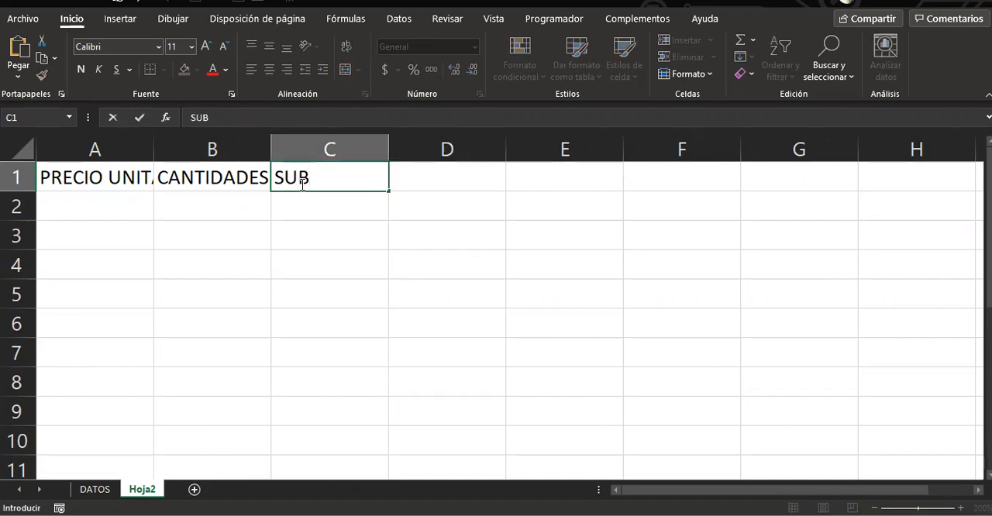
text(TOTAL)
key(Tab)
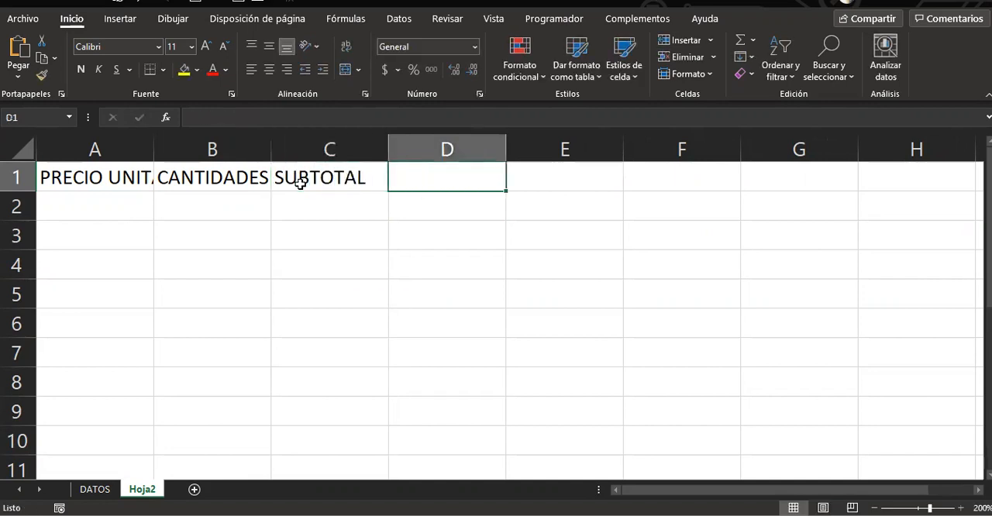
text(IVA)
key(Tab)
key(BackSpace)
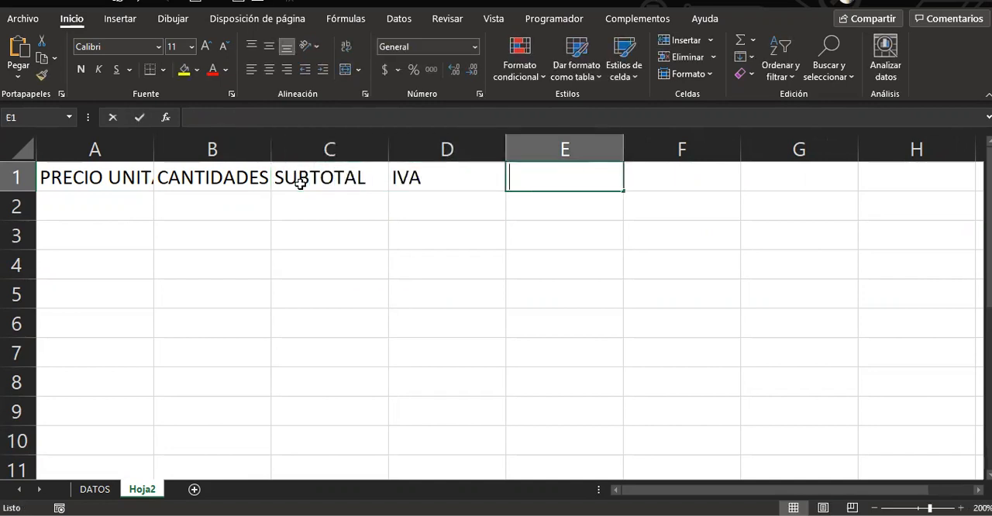
text(TOTAL)
key(Return)
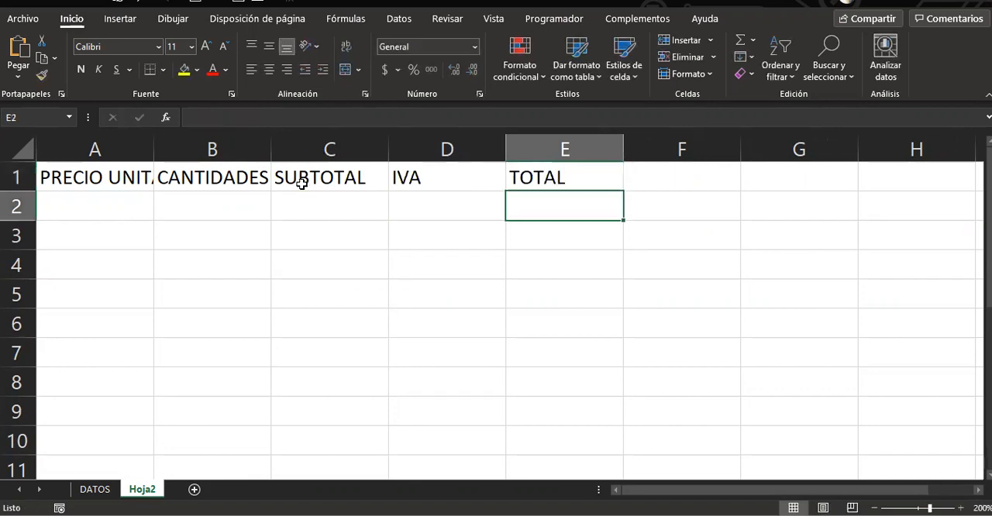
click(315, 205)
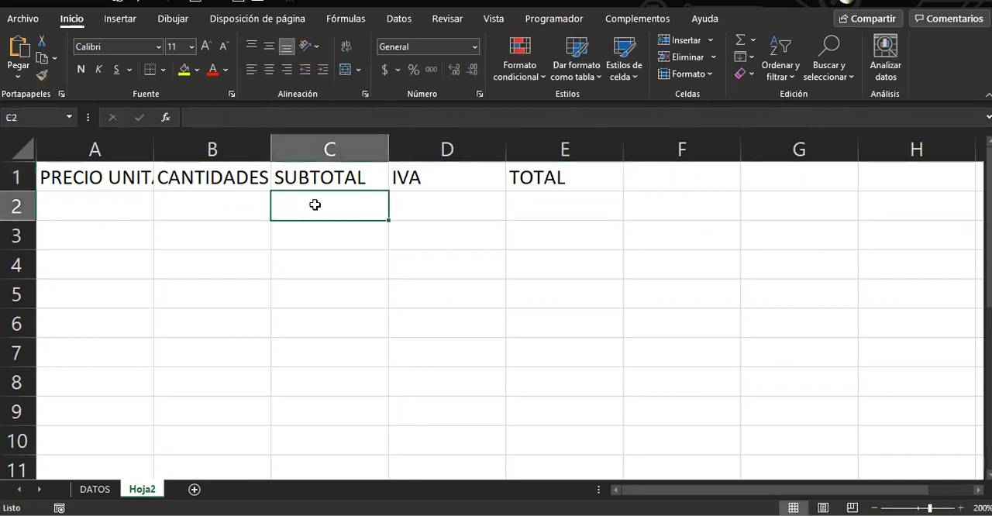
click(122, 199)
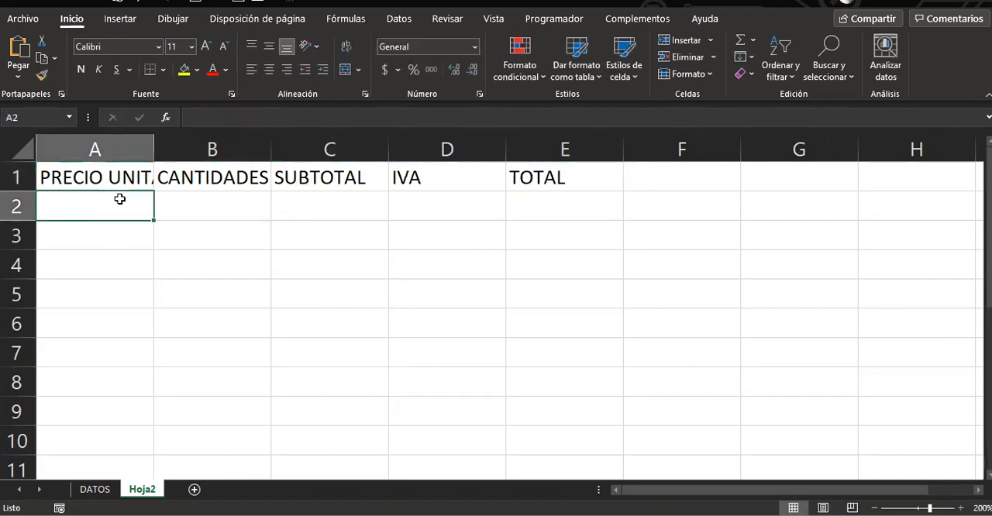
click(171, 203)
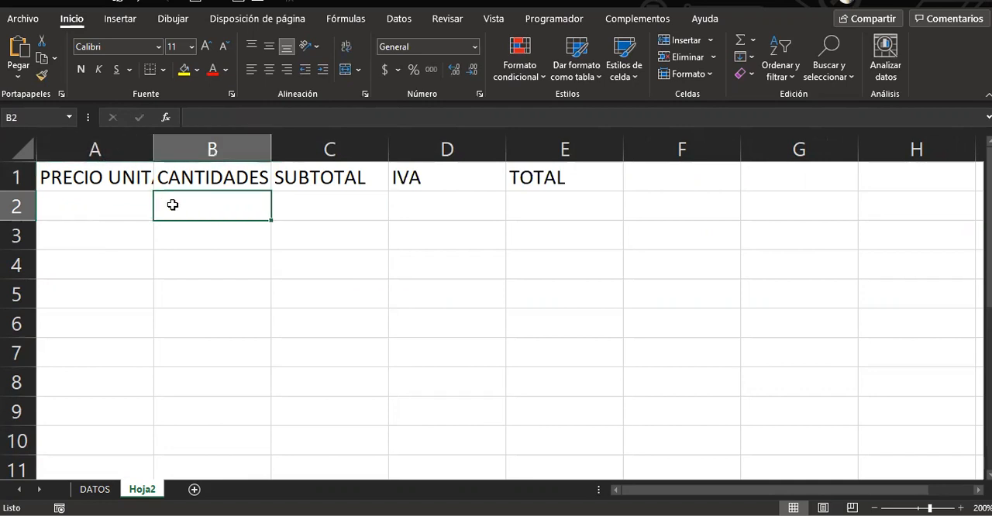
click(438, 204)
click(330, 199)
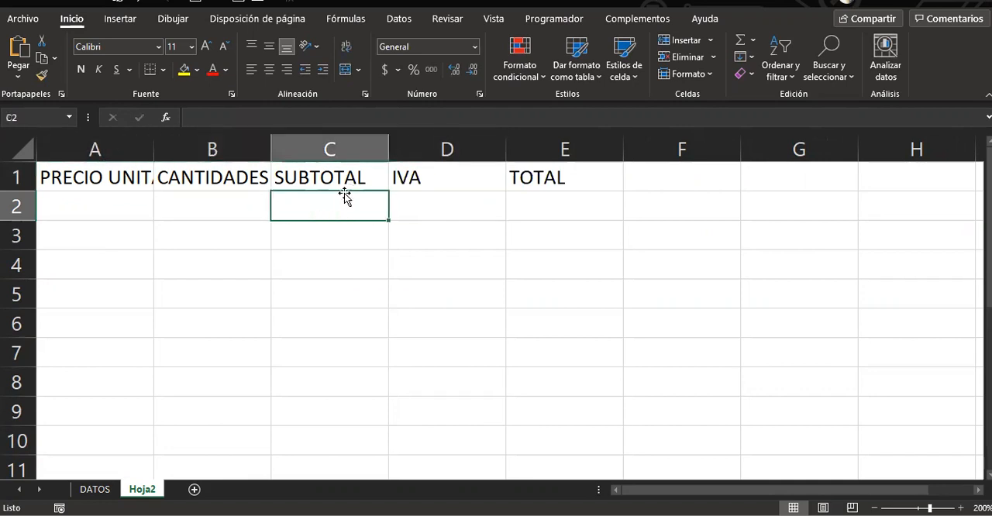
click(564, 202)
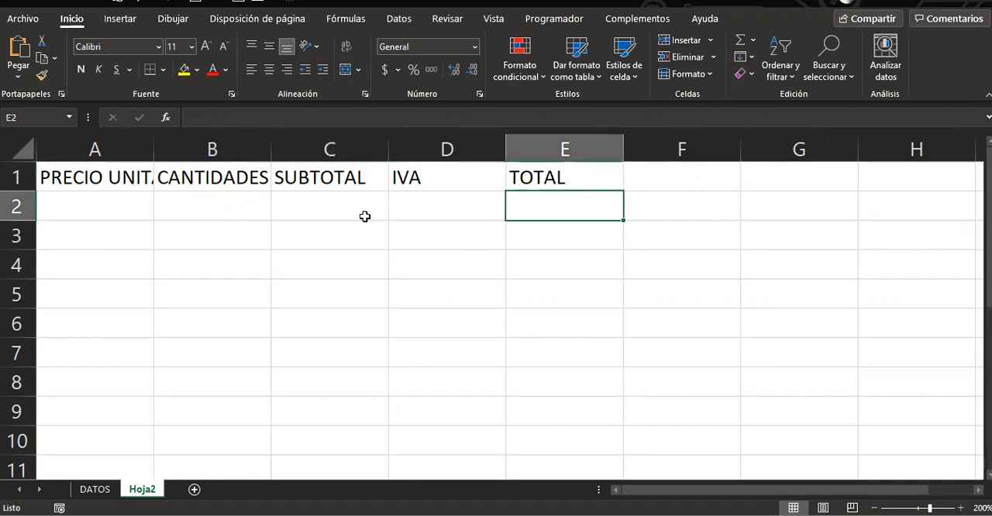
drag(333, 208, 427, 210)
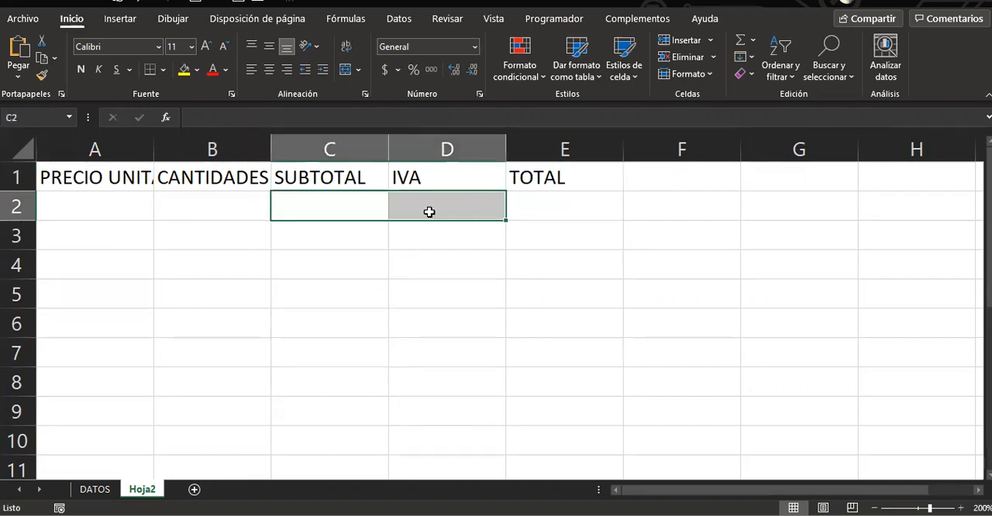
Autofit the width of all columns on the sheet to their contents
click(9, 151)
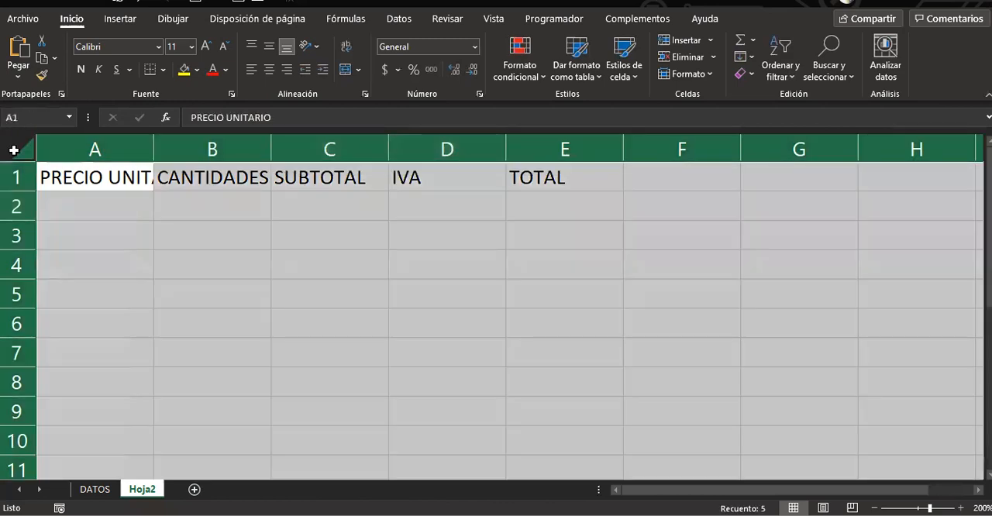
double_click(157, 148)
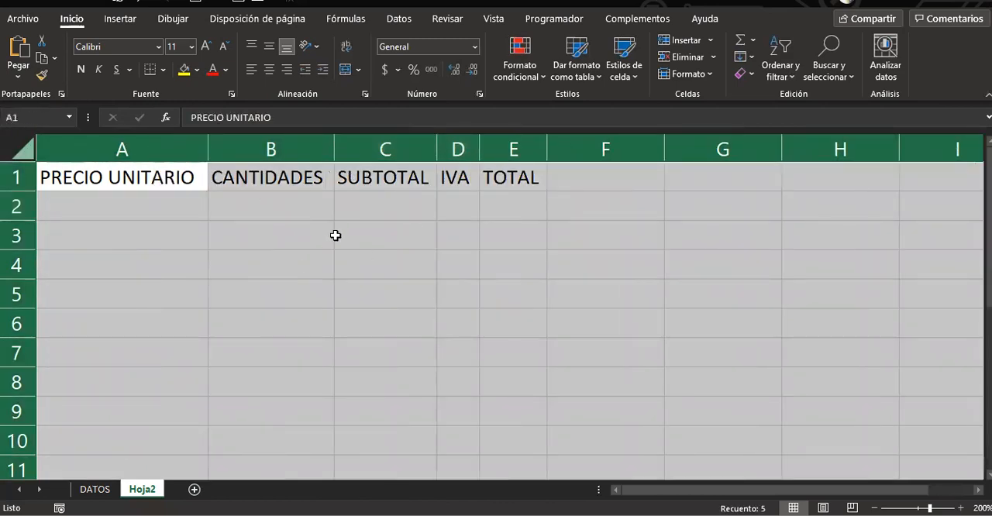
click(335, 235)
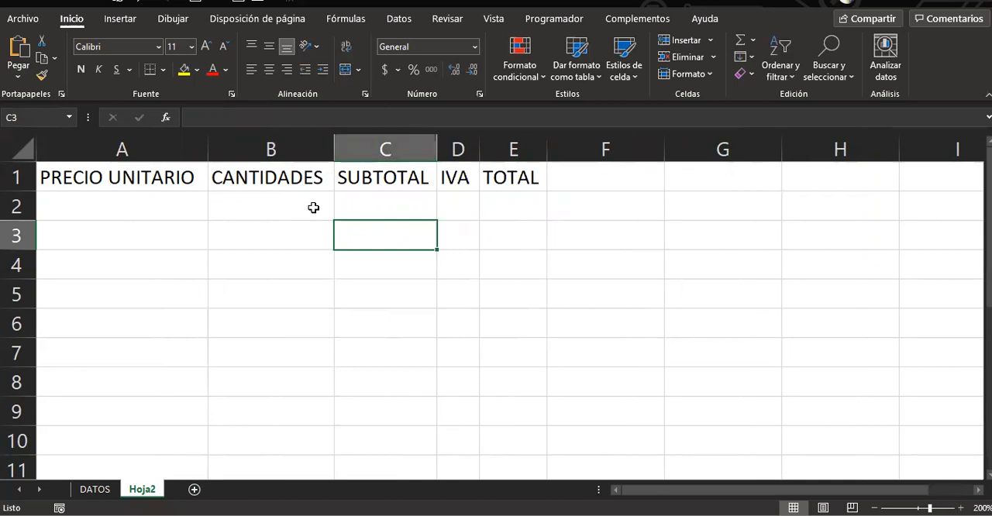
Enter the formula =A2*B2 in C2 to calculate the subtotal from unit price and quantity
click(144, 210)
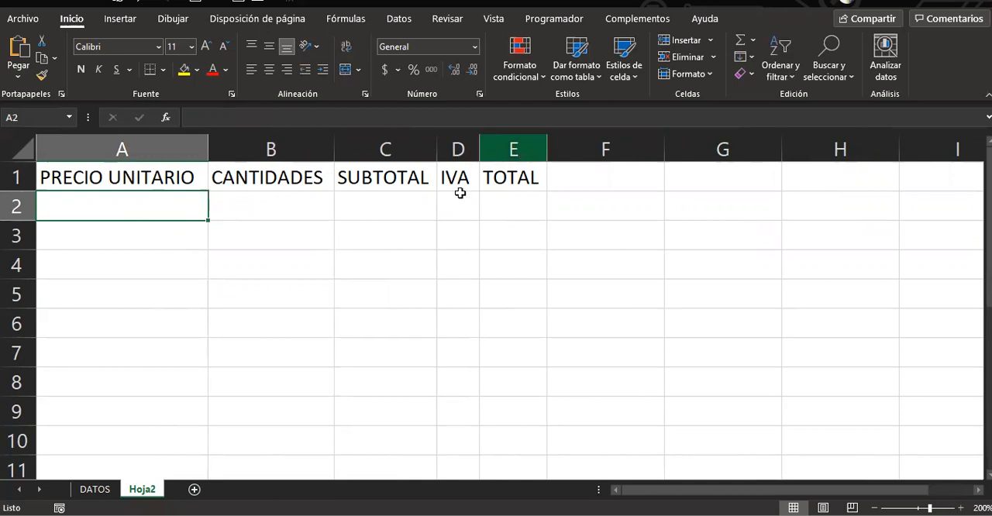
click(383, 222)
double_click(383, 221)
text(=)
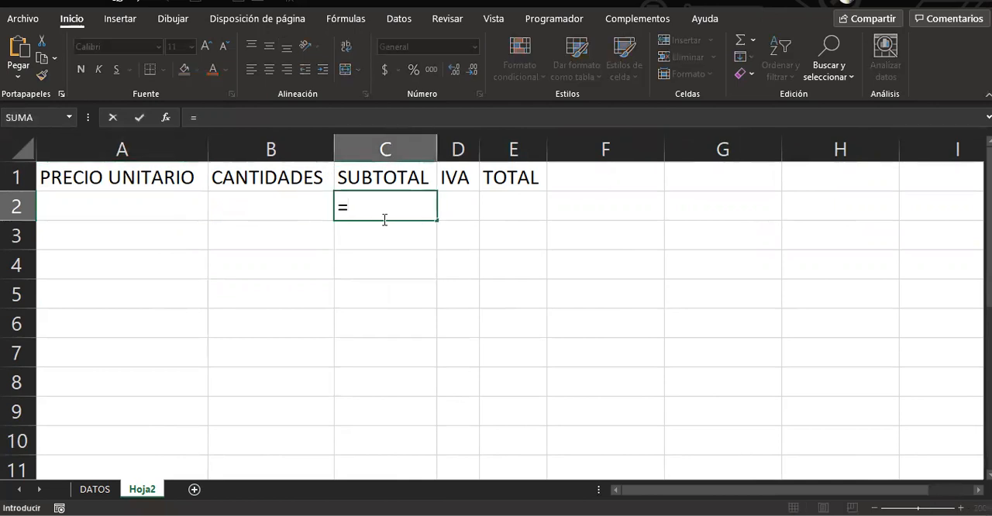
click(194, 208)
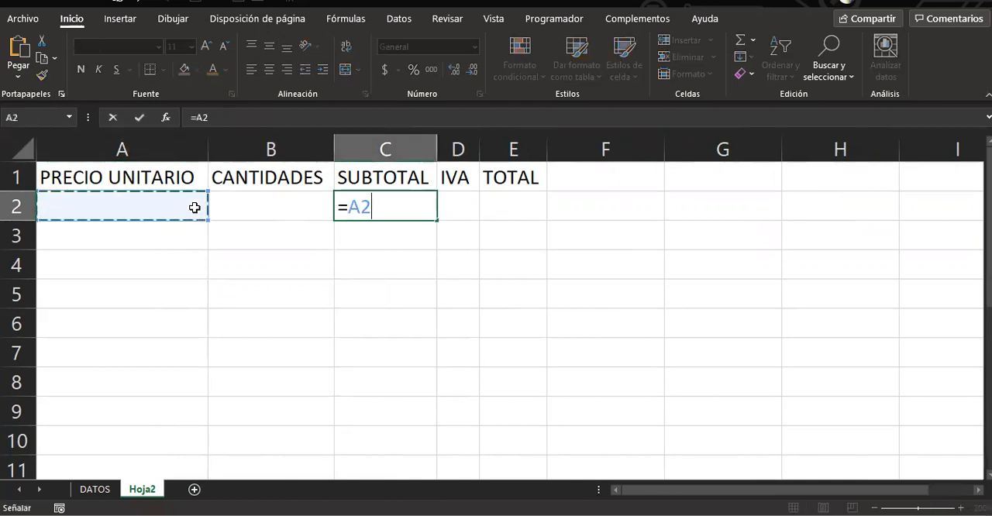
text(*)
click(255, 205)
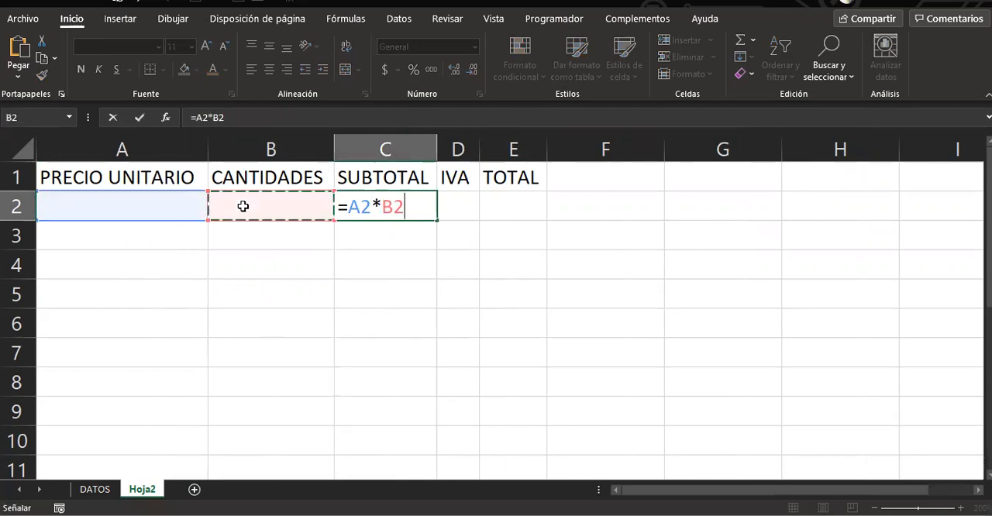
key(Return)
Enter the formula =C2*19% in D2 to calculate the IVA on the subtotal
click(462, 199)
text(=)
key(Left)
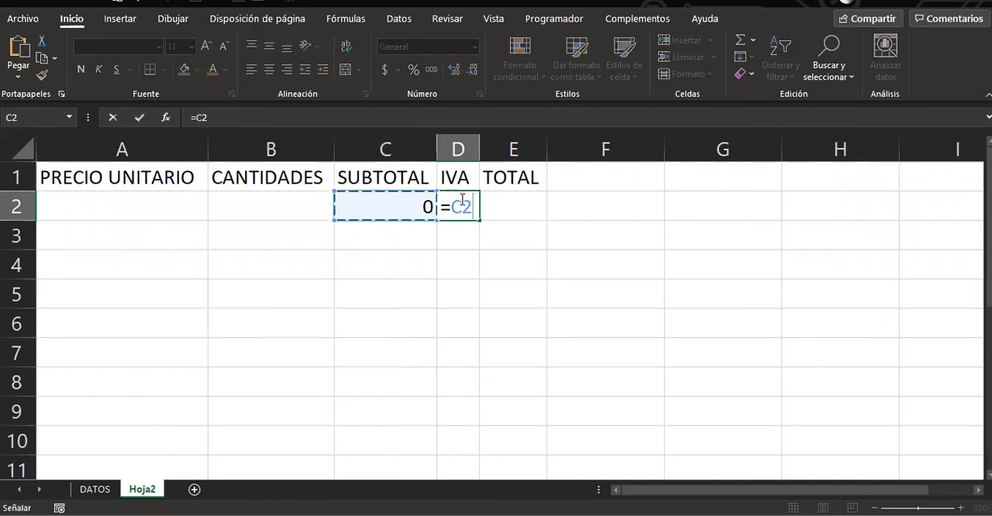
text(*19%)
key(Tab)
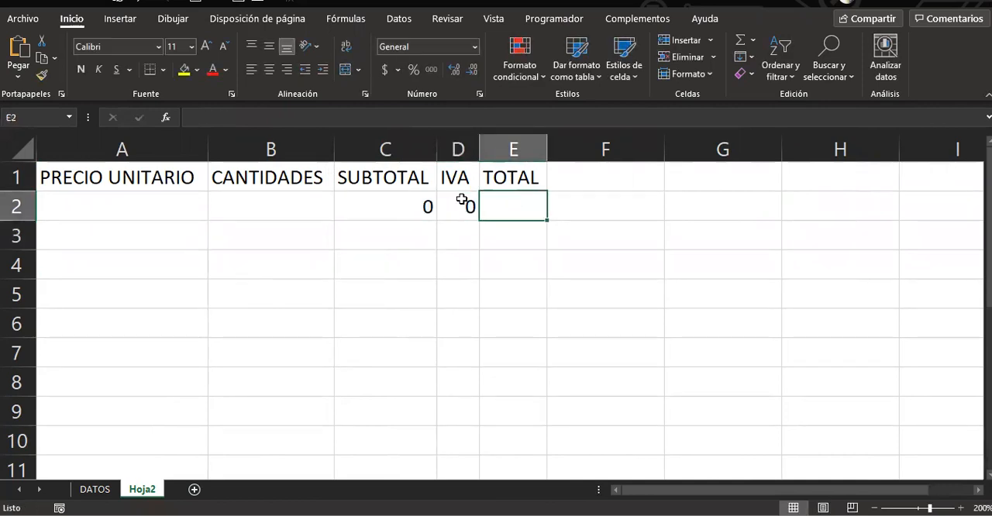
Enter the formula =SUMA(C2:D2) in E2 to add the subtotal and the IVA
text(=S)
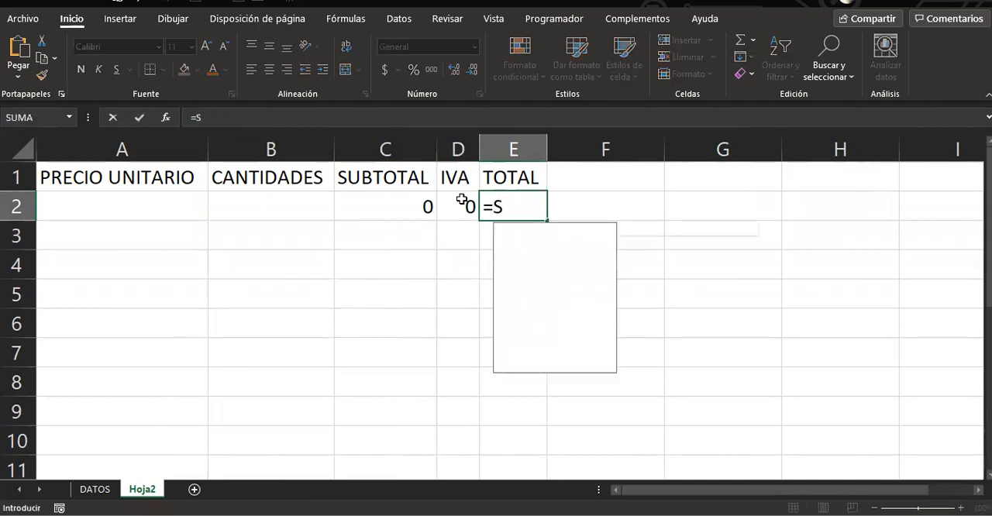
text(UMA8)
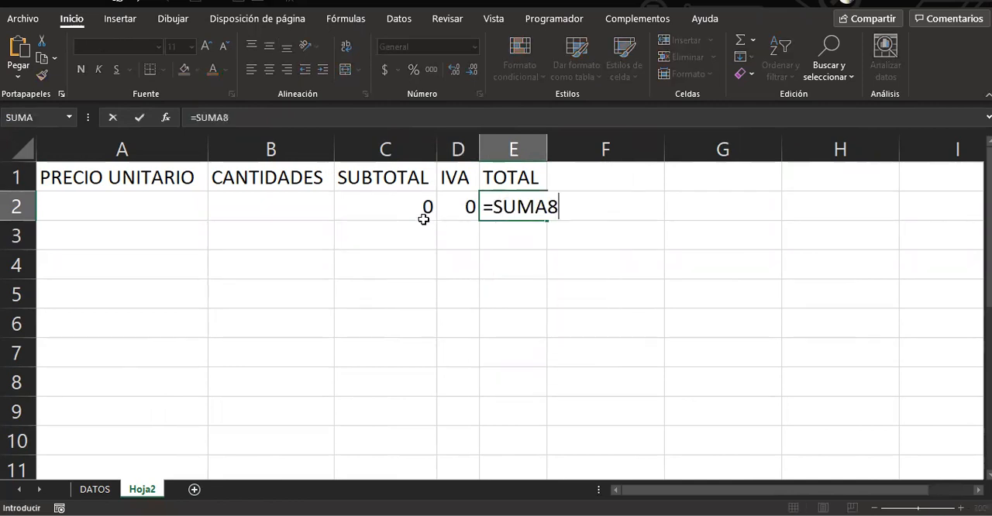
drag(425, 207, 442, 207)
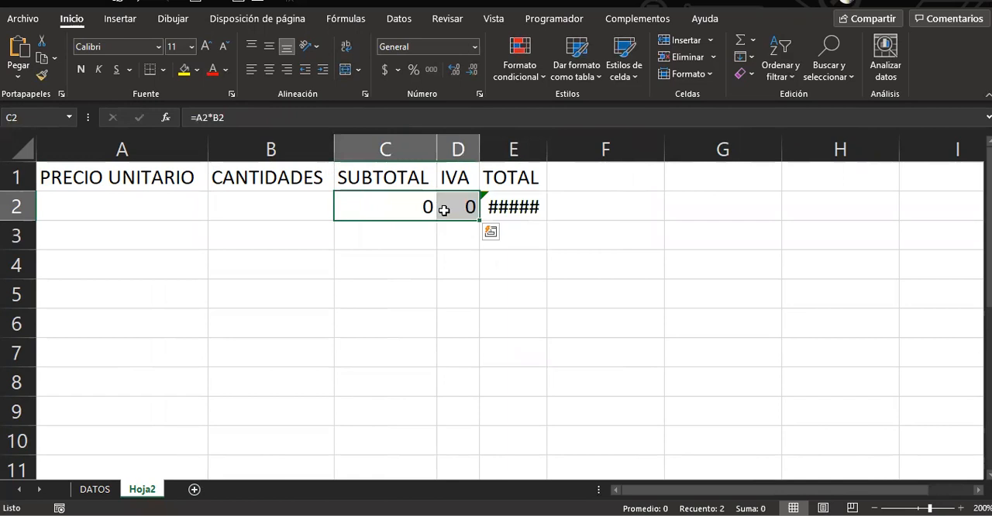
click(525, 200)
click(278, 114)
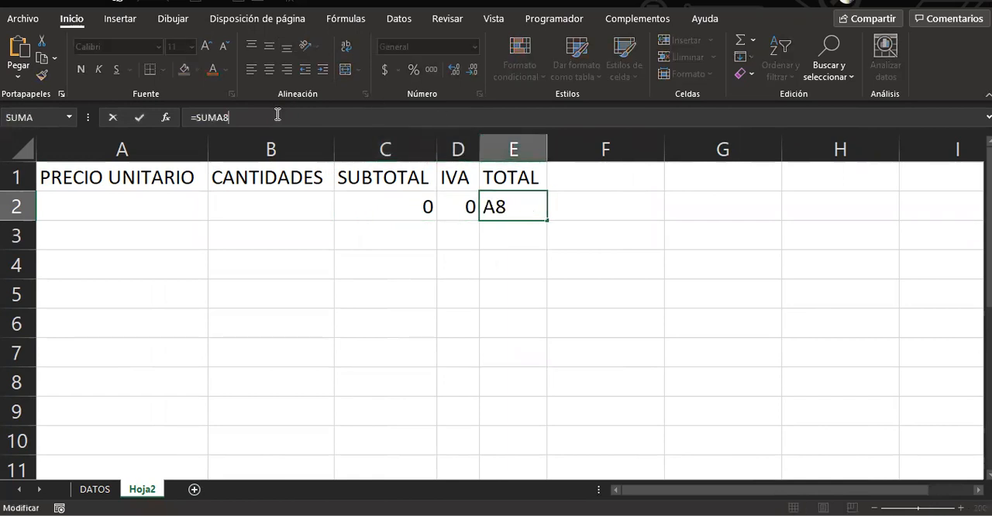
key(BackSpace)
text(()
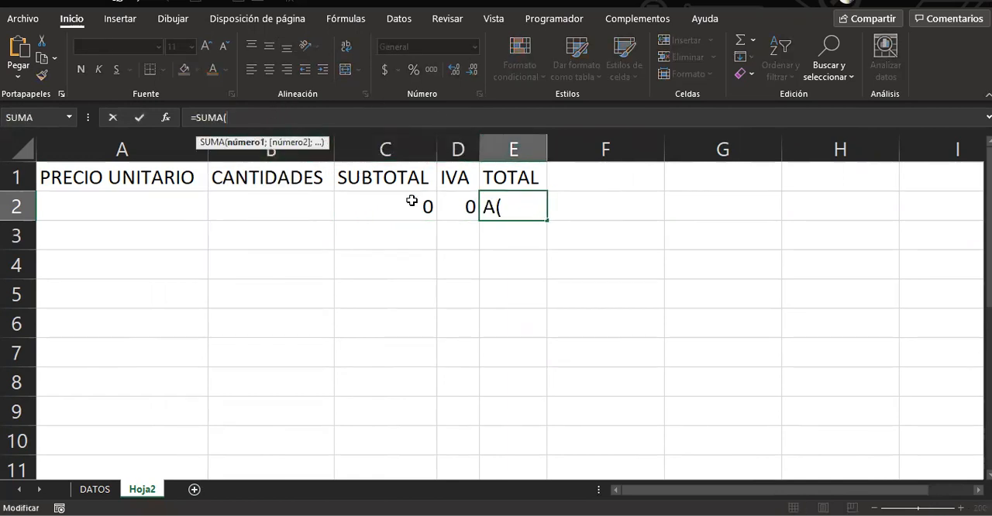
key(Left)
key(Left)
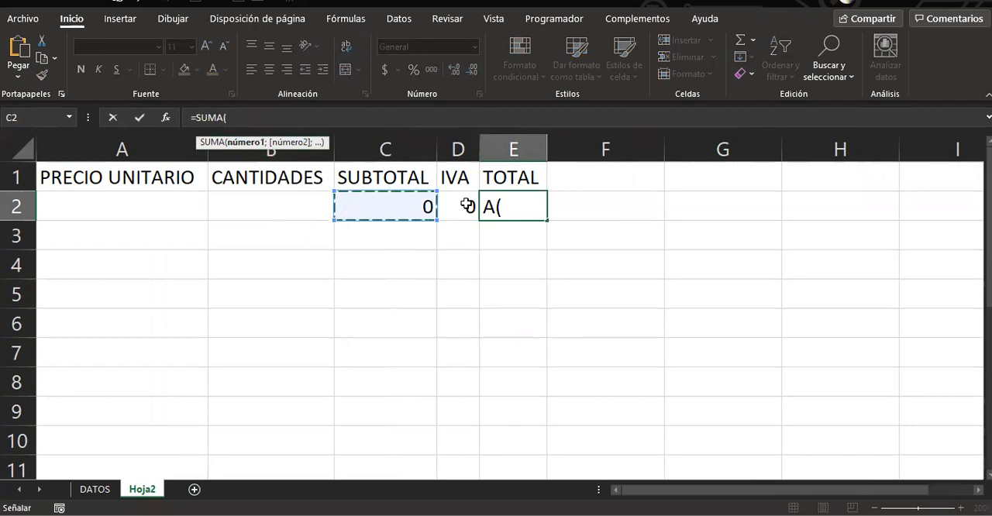
key(shift+Right)
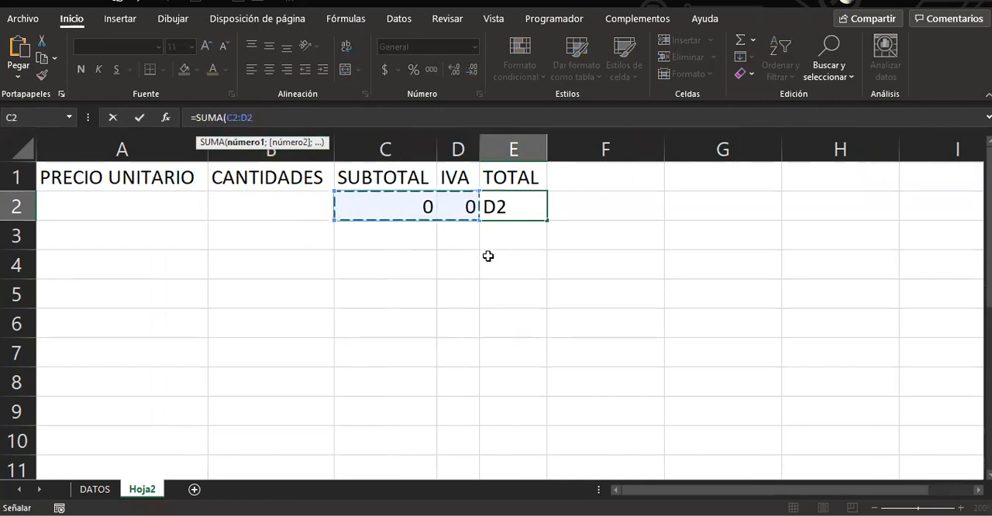
key(Return)
click(513, 209)
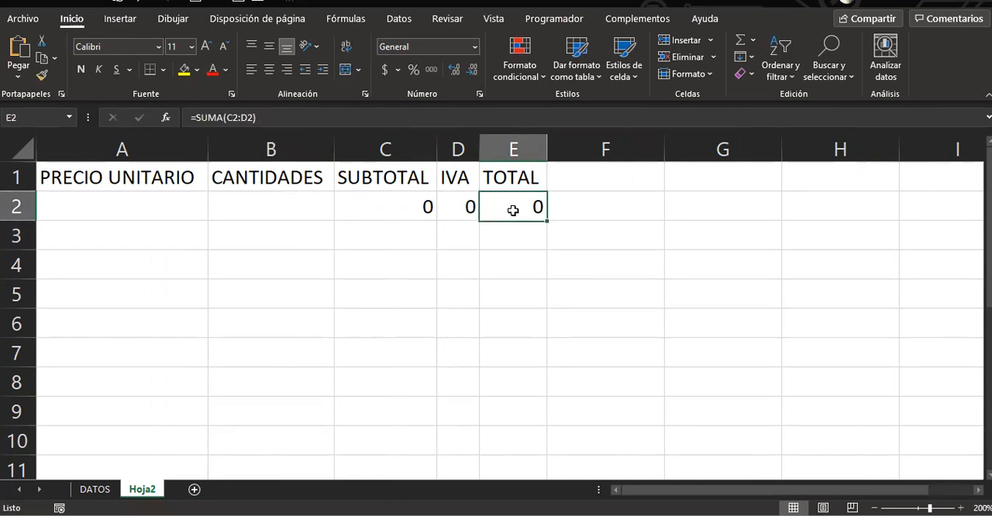
Clear the formulas under SUBTOTAL, IVA and TOTAL in the range C2:E3
drag(371, 207, 525, 224)
key(Delete)
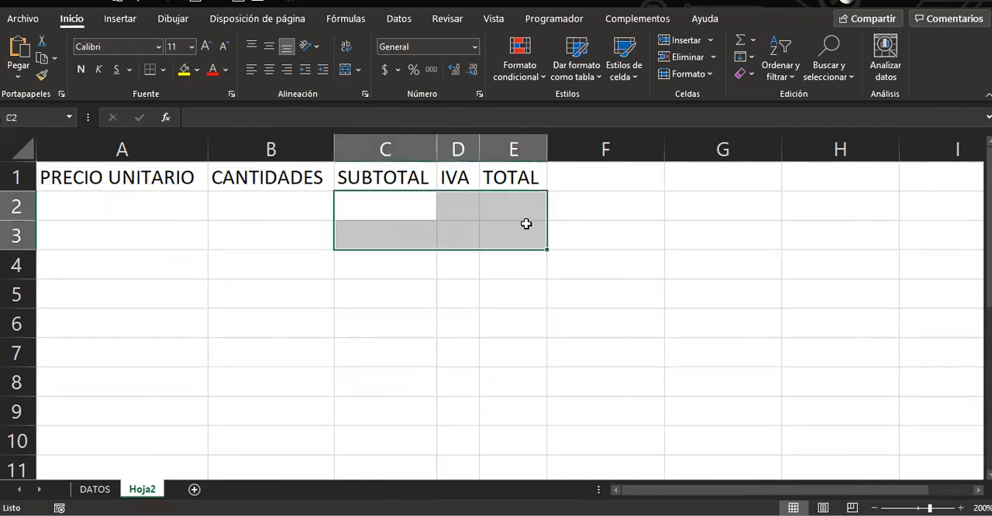
click(221, 216)
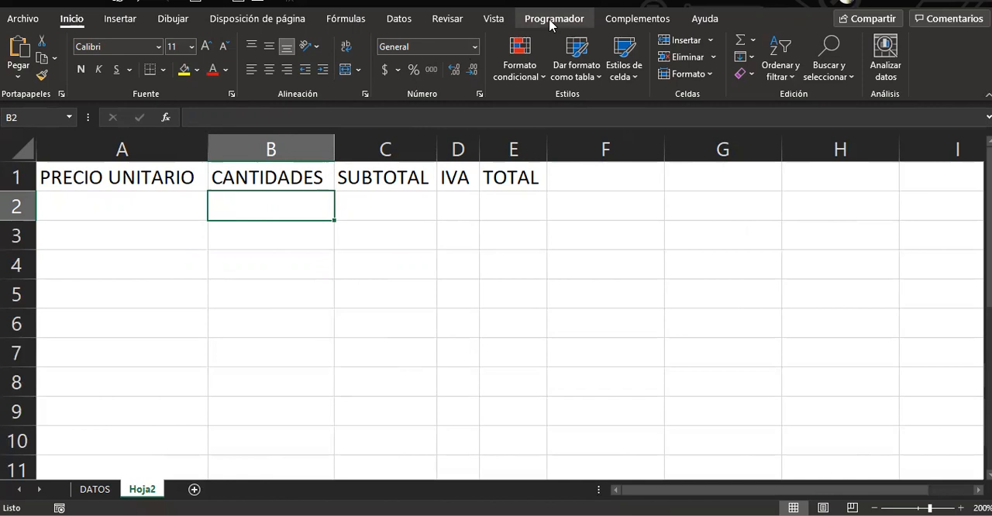
click(497, 73)
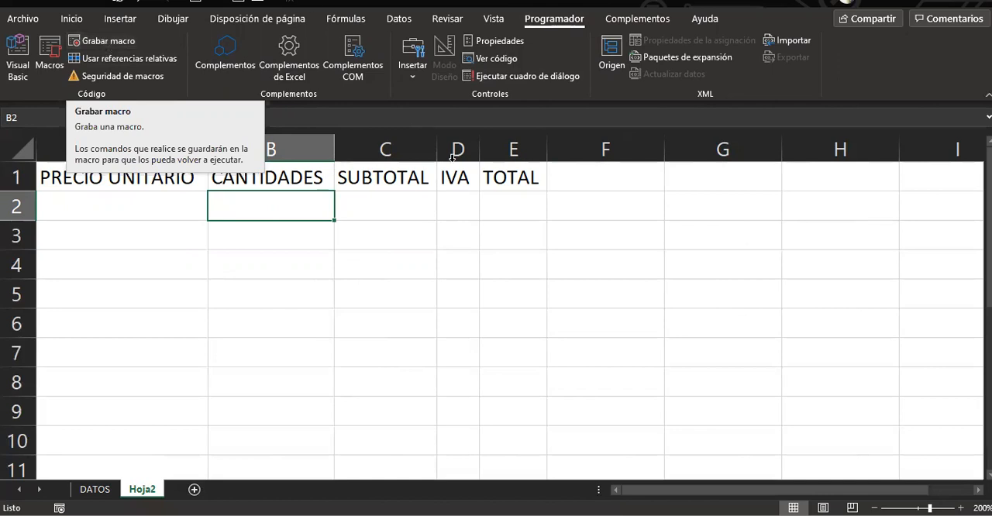
scroll(582, 295, down, 10)
scroll(600, 310, up, 9)
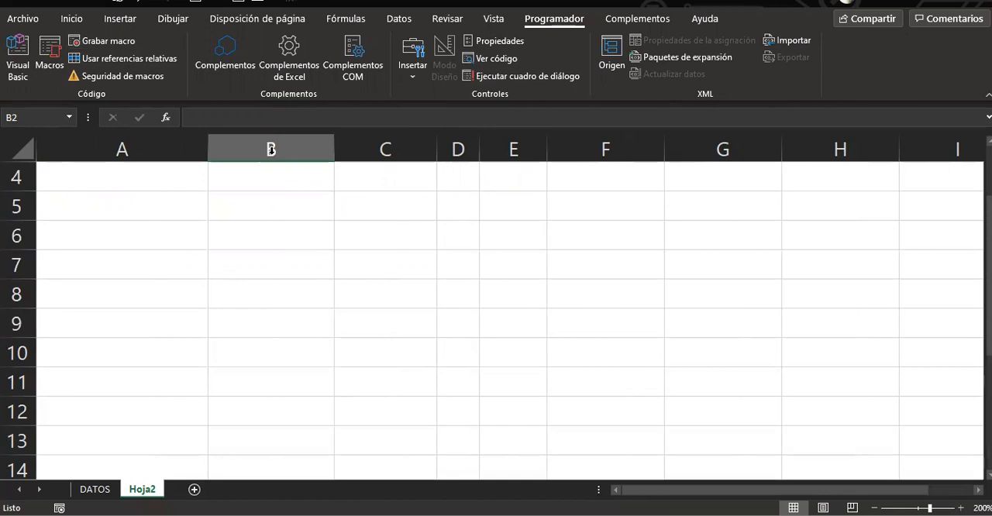
scroll(186, 228, up, 1)
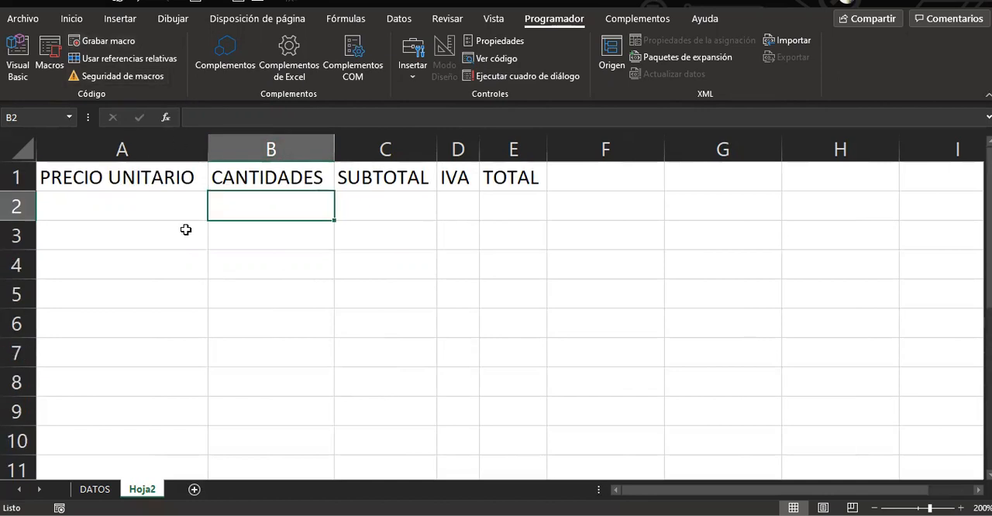
click(99, 42)
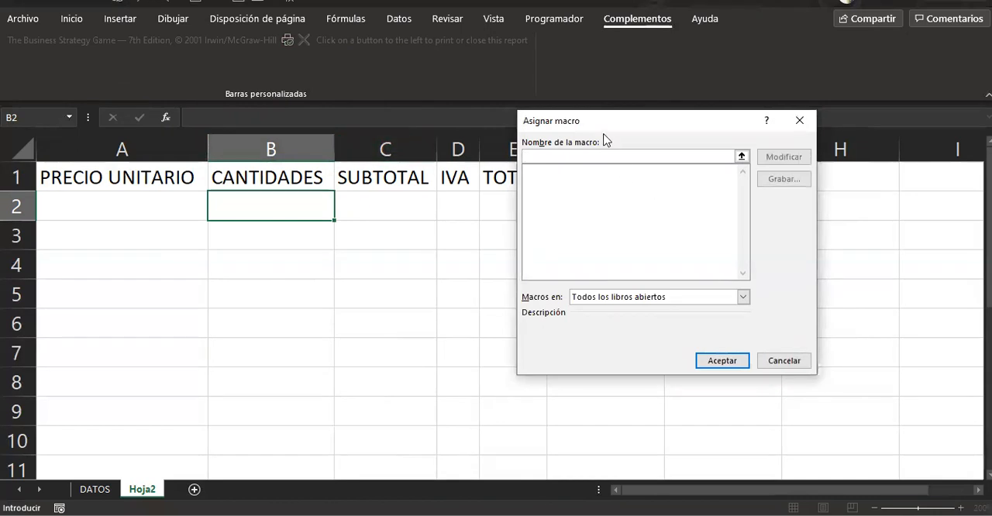
click(784, 363)
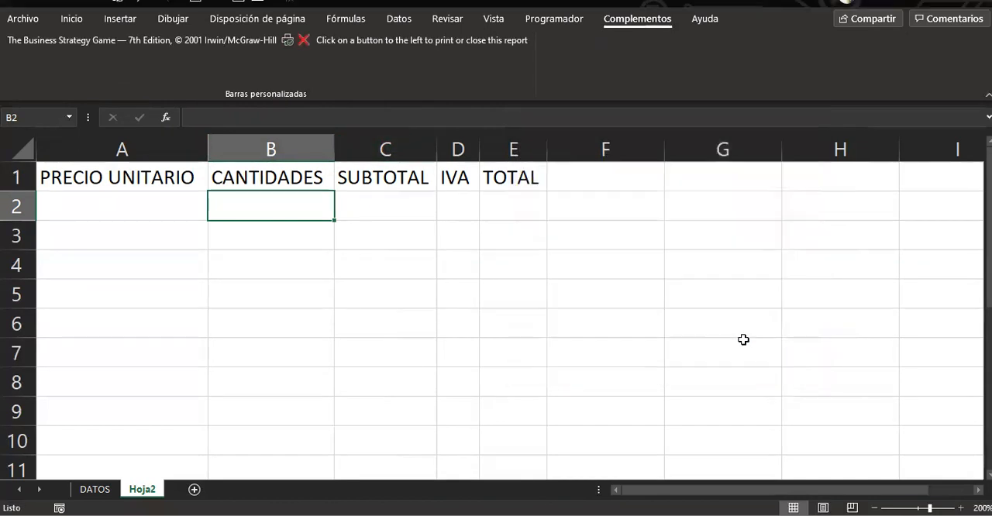
Start recording a macro named REALIZAR_CALCULO, stored in this workbook (Este libro)
click(565, 21)
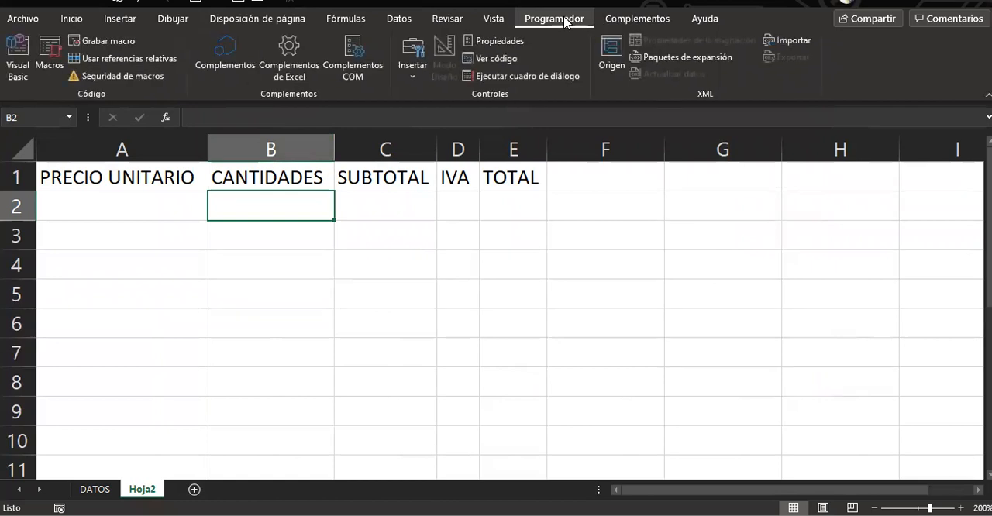
click(105, 41)
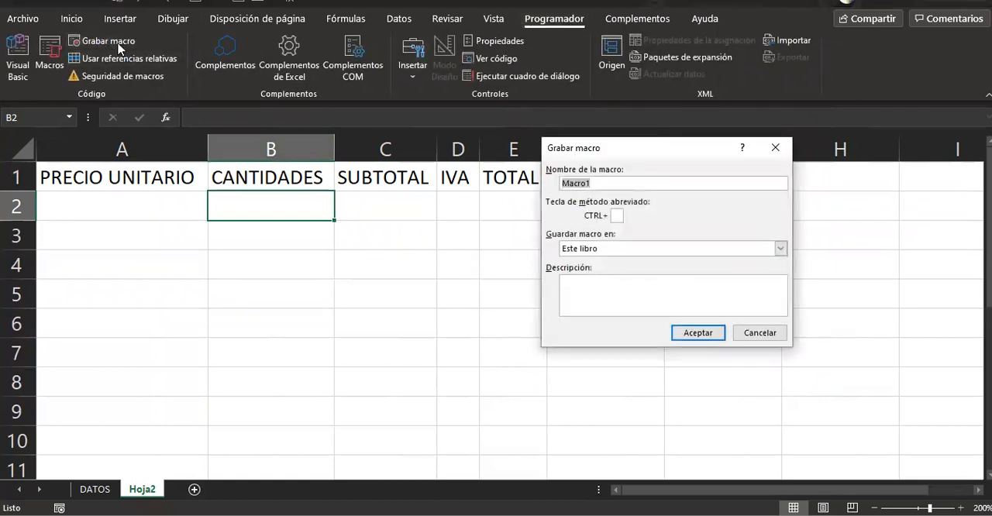
drag(597, 153, 394, 138)
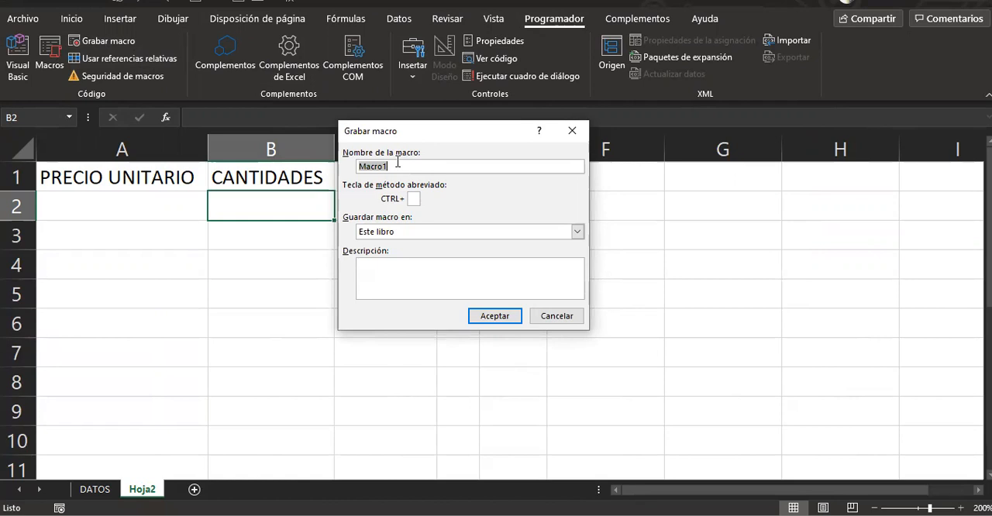
text(r)
key(BackSpace)
key(BackSpace)
key(BackSpace)
key(BackSpace)
key(BackSpace)
key(BackSpace)
key(BackSpace)
text(REALIZAR_CALCULO)
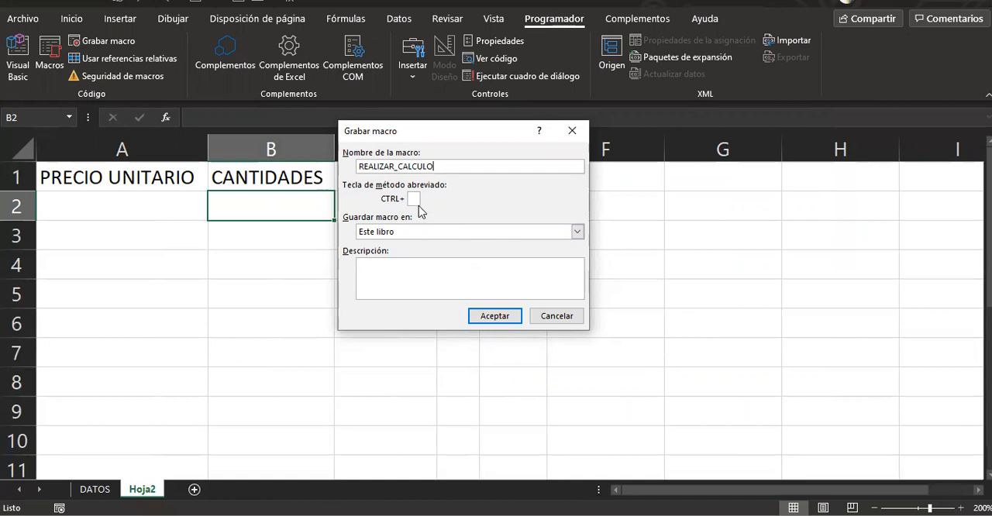
click(380, 231)
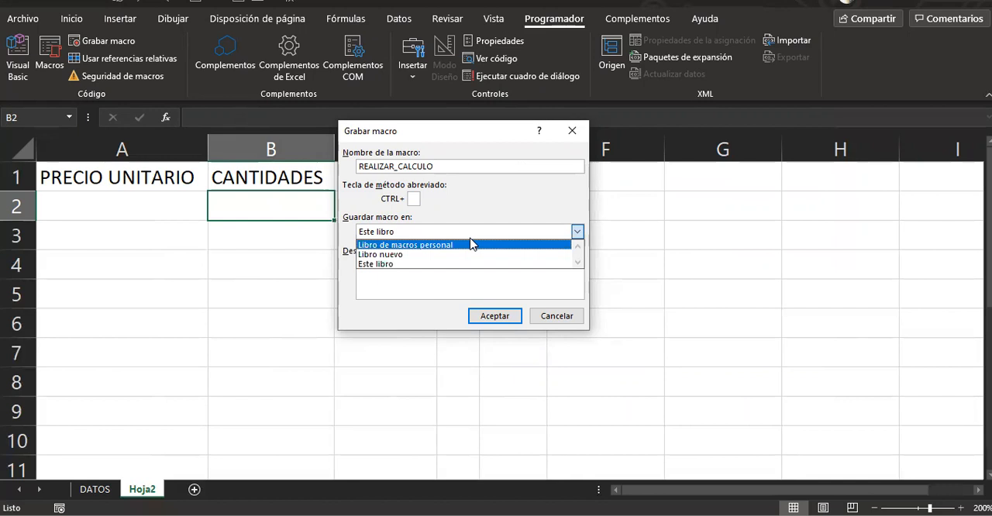
click(504, 316)
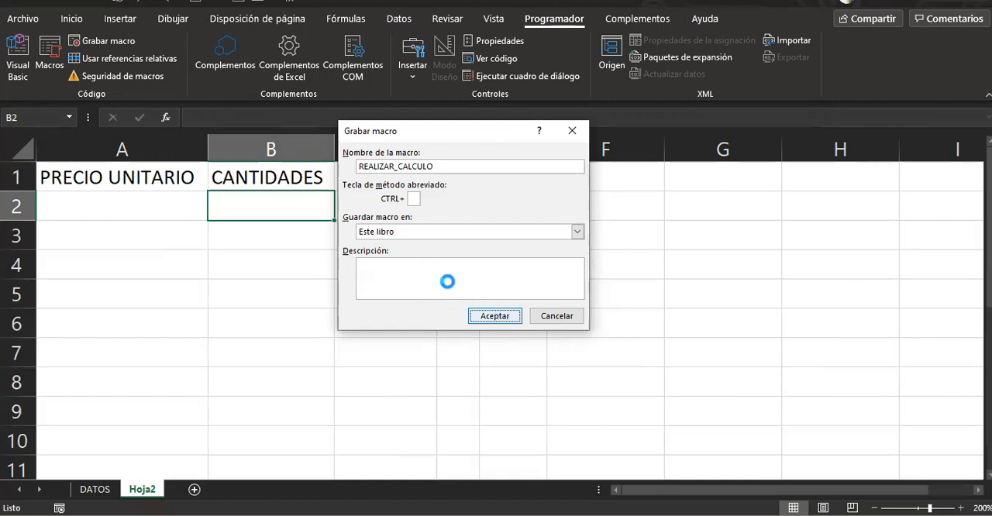
key(Return)
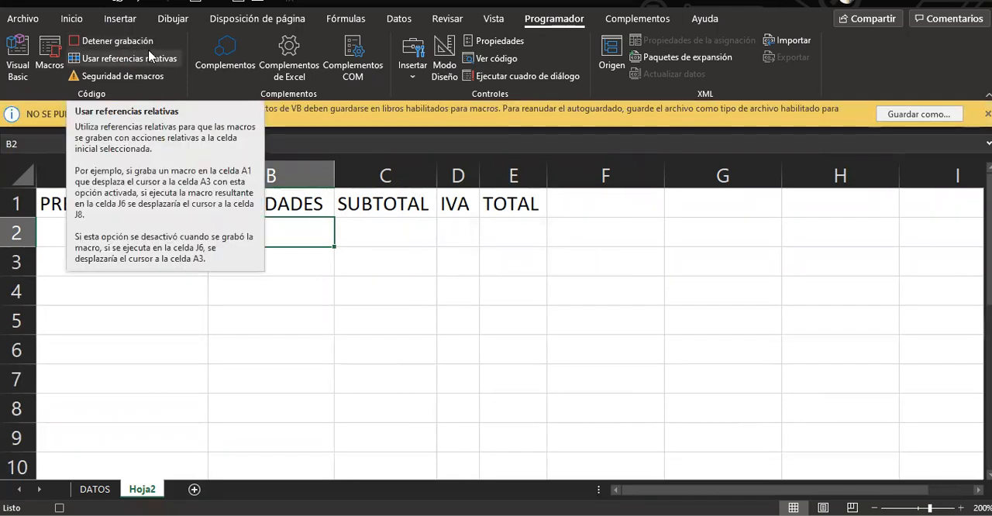
Record the subtotal formula =A2*B2 in C2, multiplying unit price by quantity
click(18, 231)
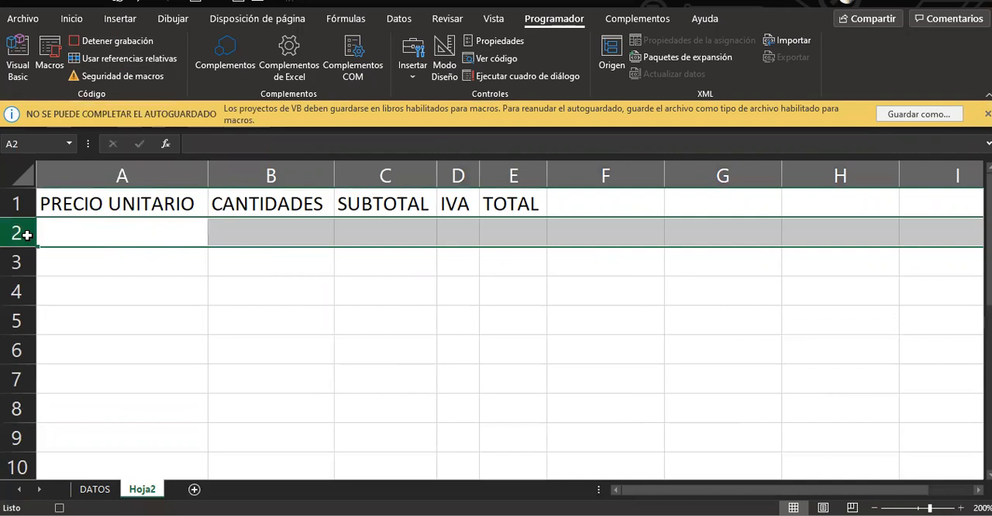
click(98, 229)
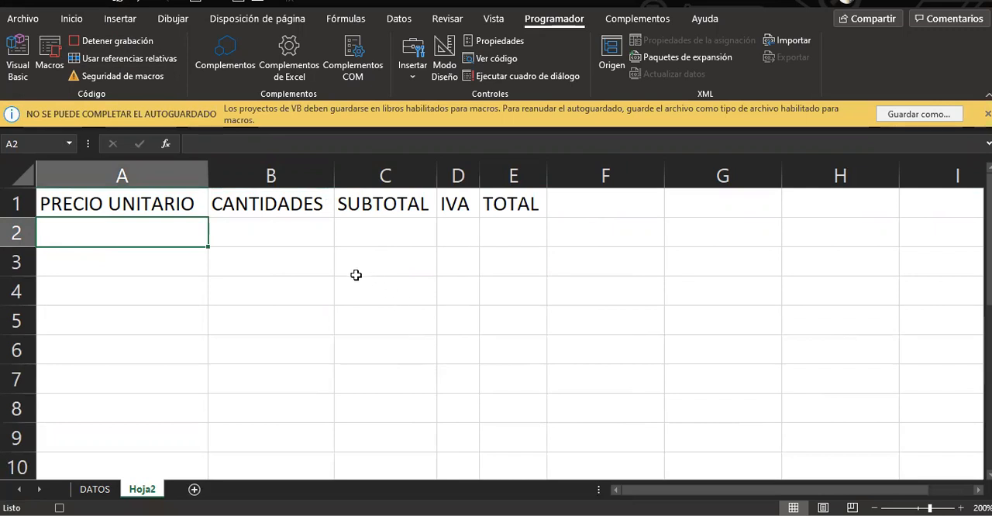
click(369, 237)
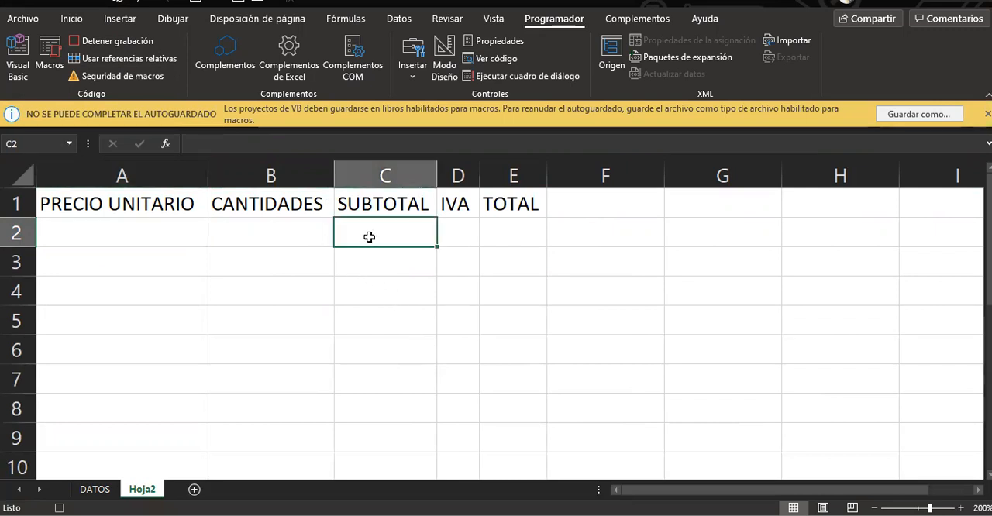
text(=)
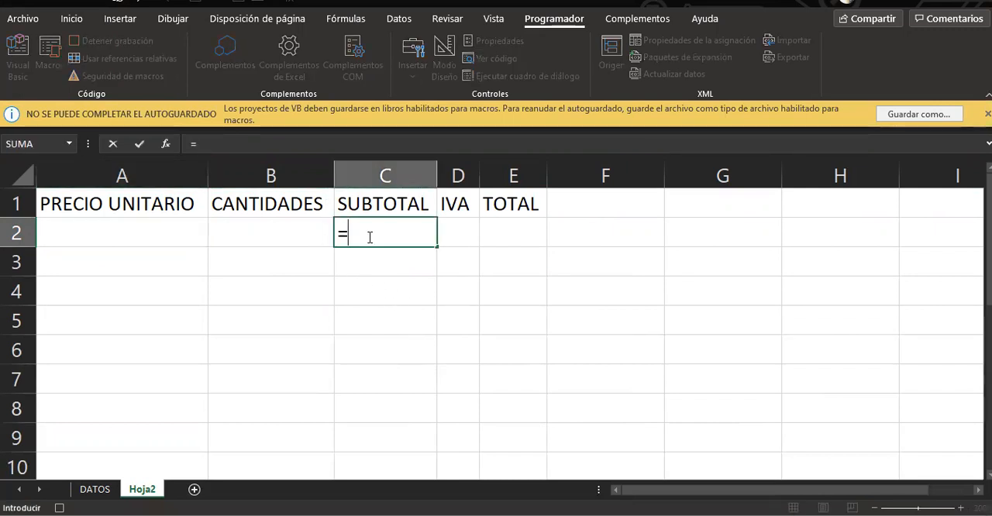
click(124, 241)
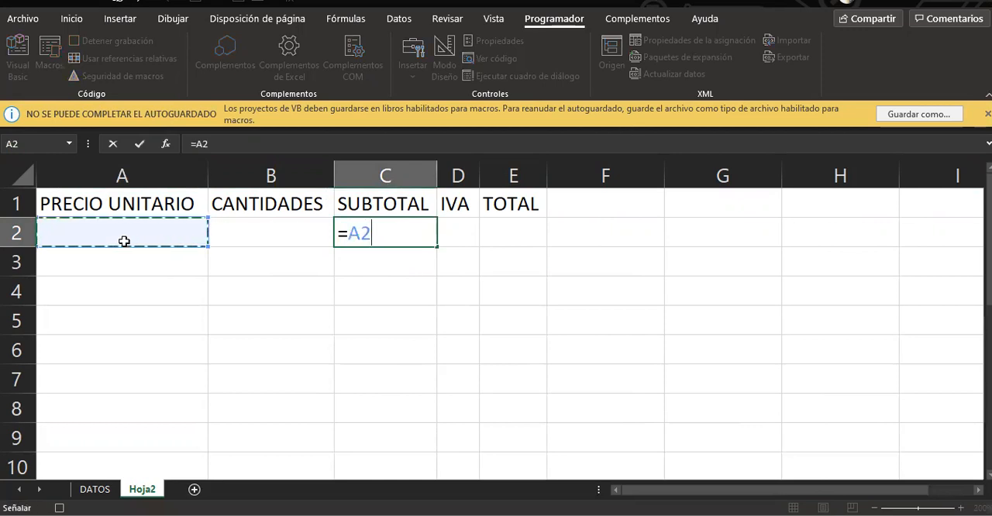
text(*)
click(302, 239)
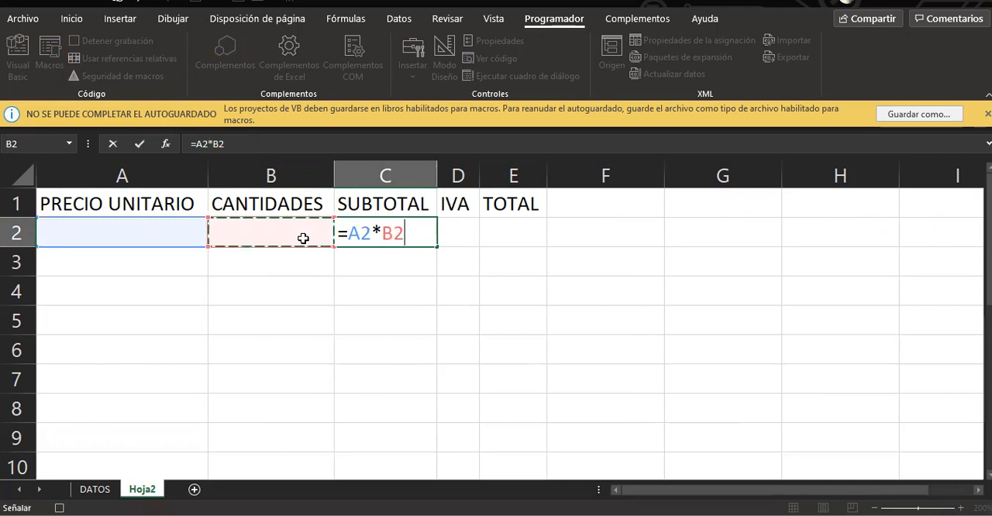
key(Return)
Record the IVA formula =C2*19% in D2, based on the subtotal
click(454, 224)
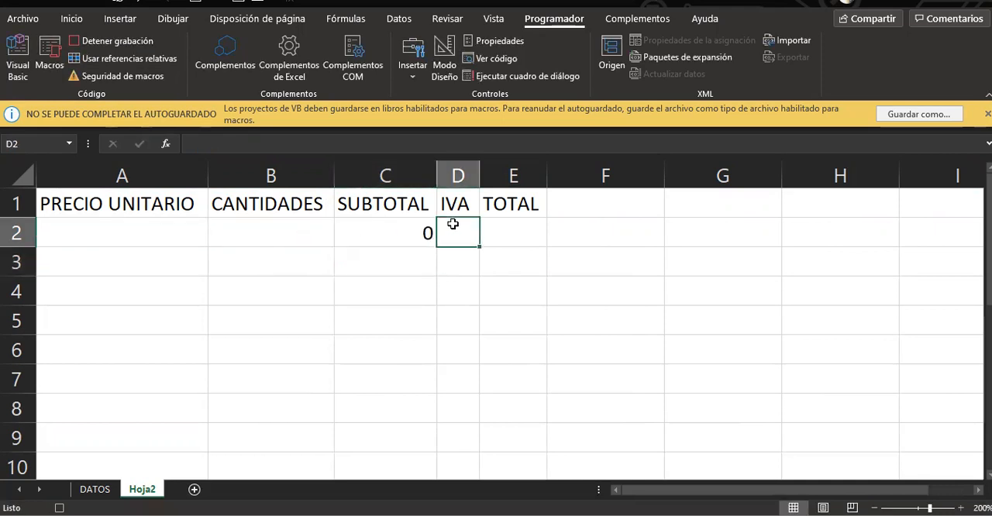
text(=)
click(400, 226)
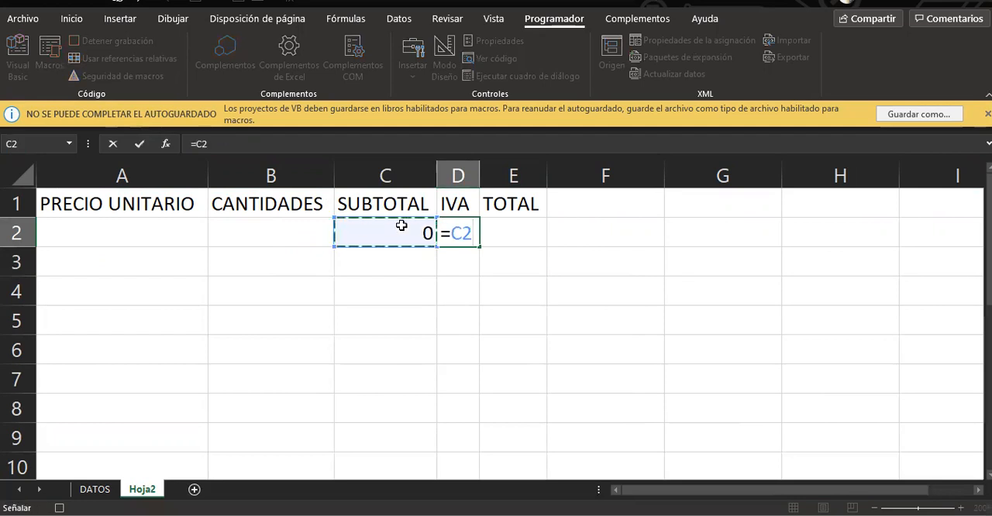
text(*19%)
key(Return)
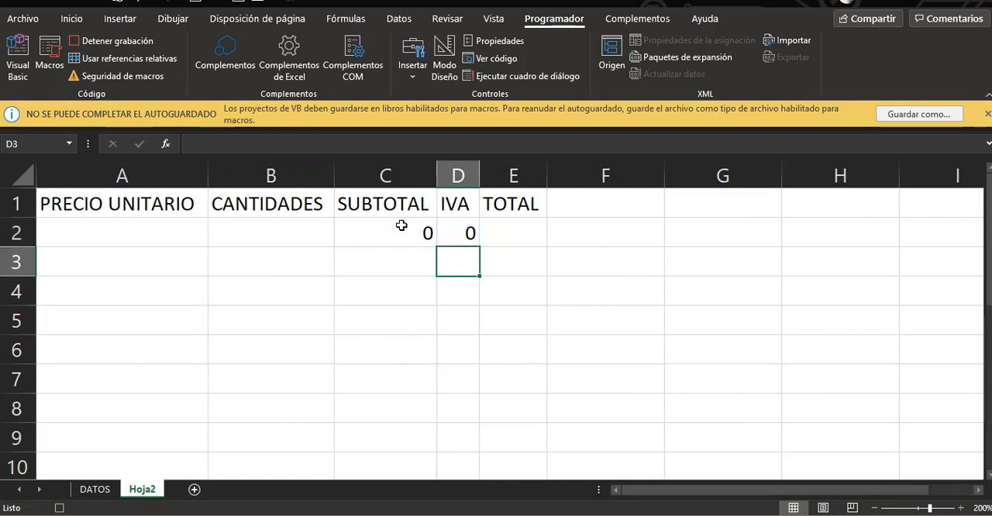
Record the total formula =SUMA(C2:D2) in E2, adding the subtotal and the IVA
click(510, 230)
text(=)
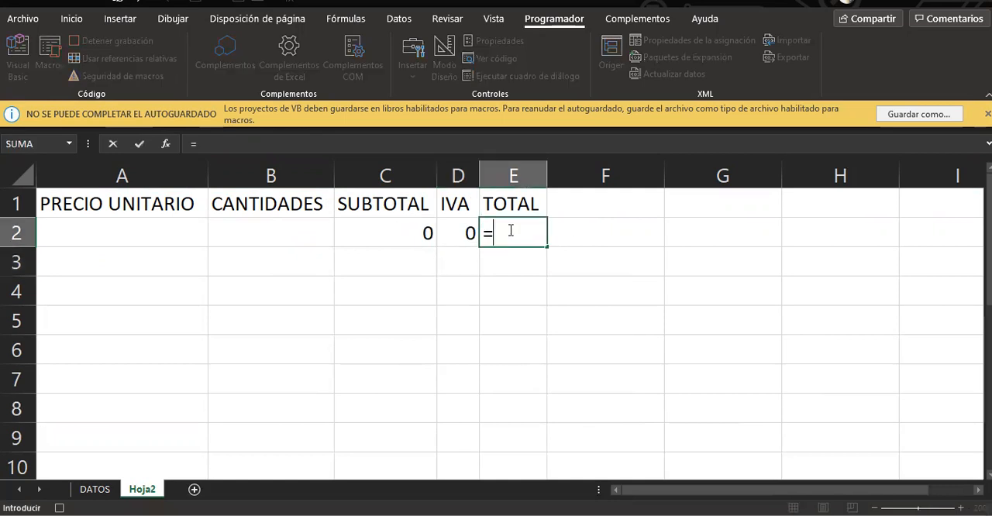
text(SU)
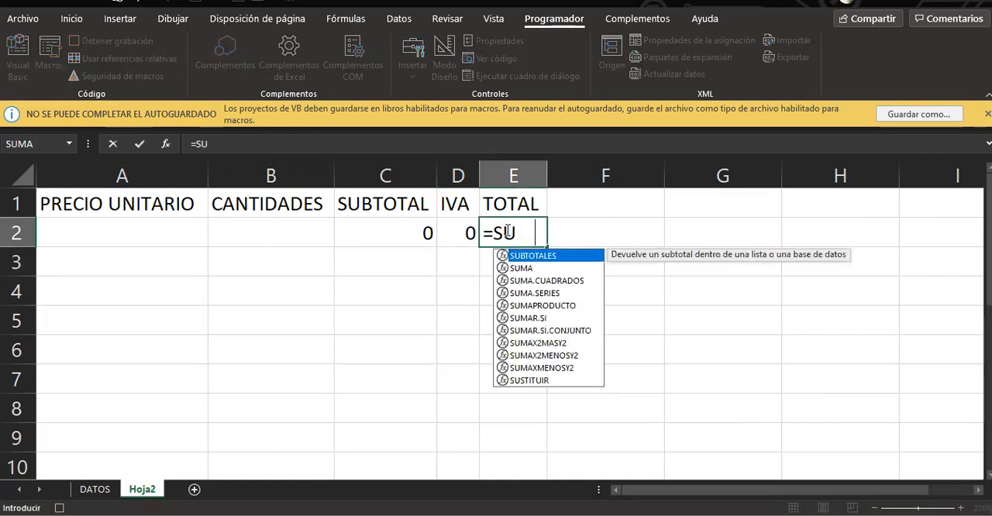
text(MA()
click(412, 231)
drag(448, 233, 447, 233)
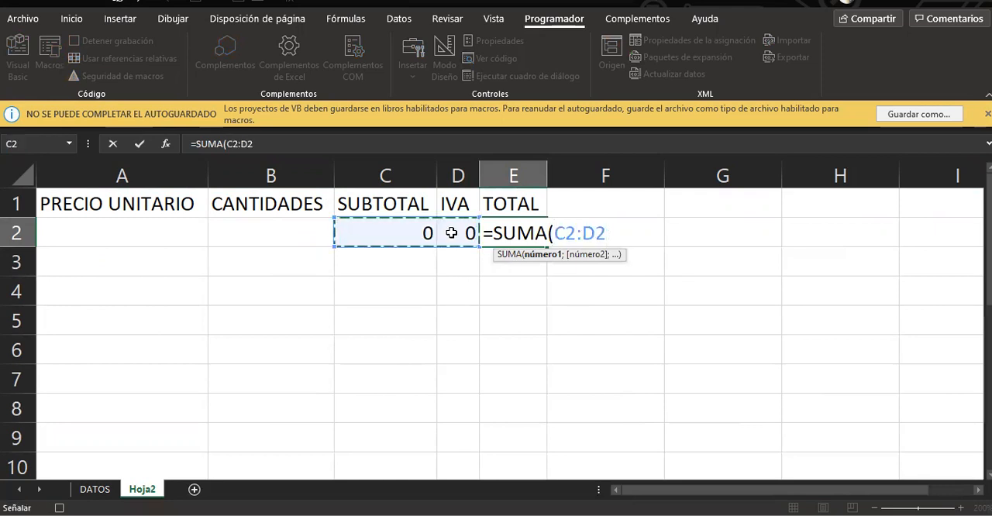
text())
key(Return)
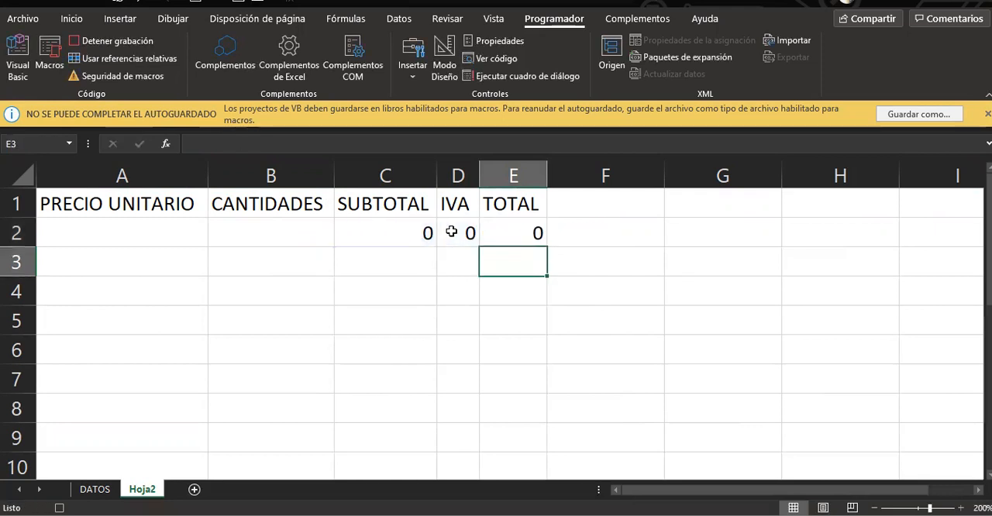
Stop the macro recording and save the workbook in its current folder as a macro-enabled Excel workbook (*.xlsm)
click(128, 45)
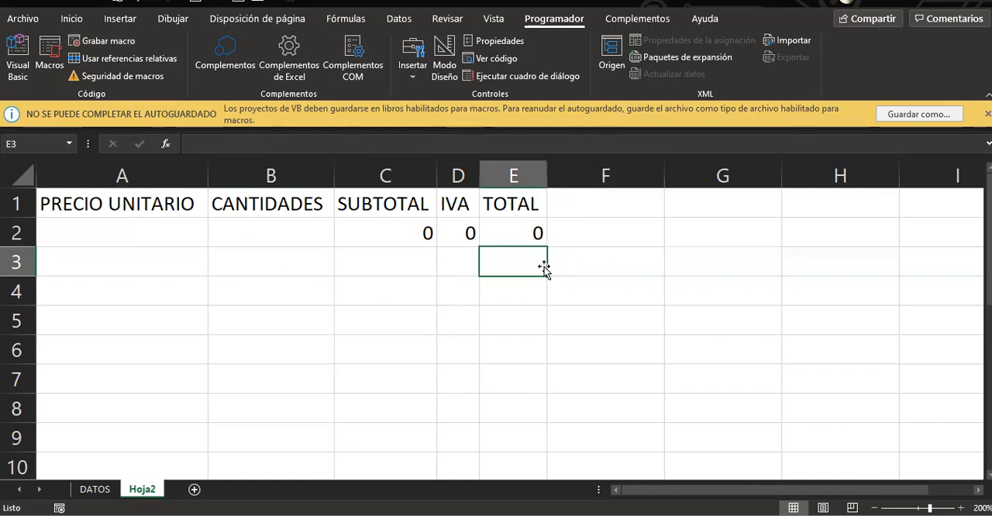
click(23, 19)
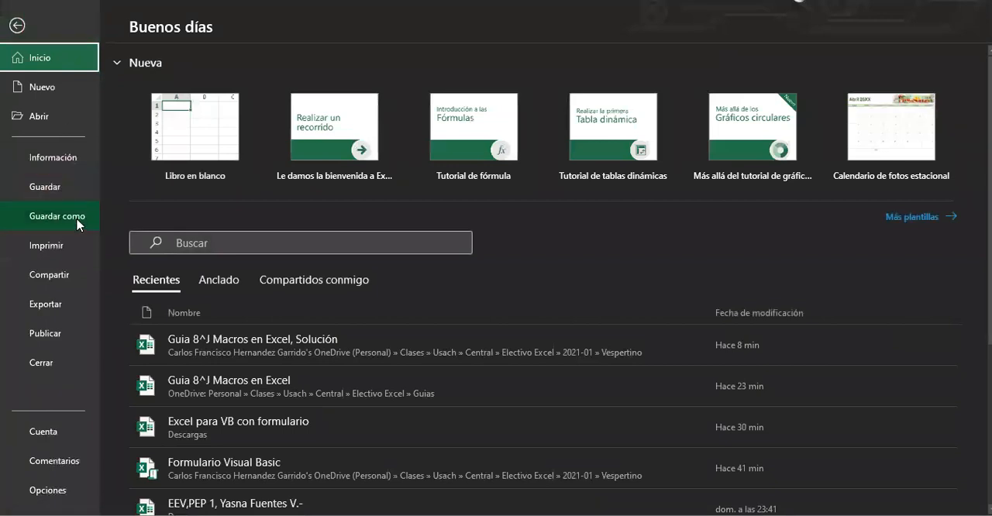
click(76, 219)
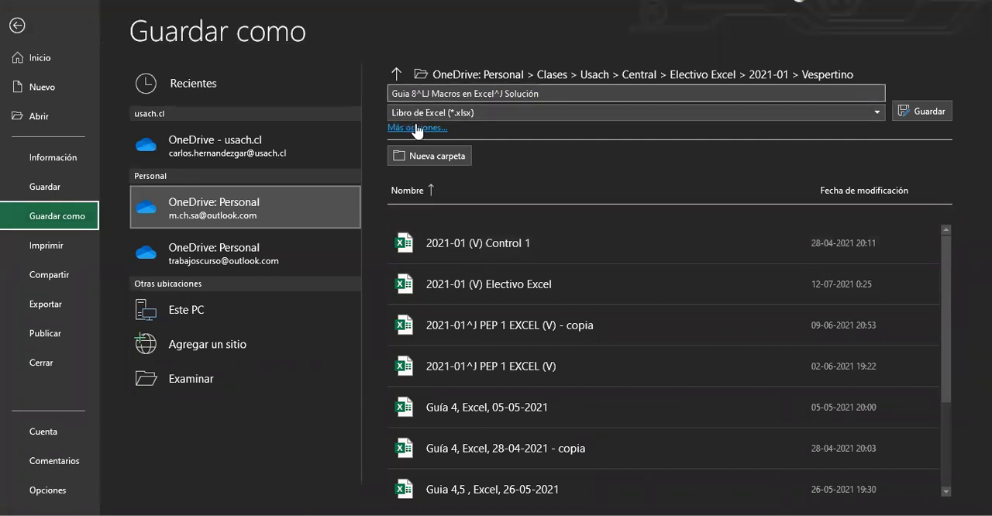
click(449, 113)
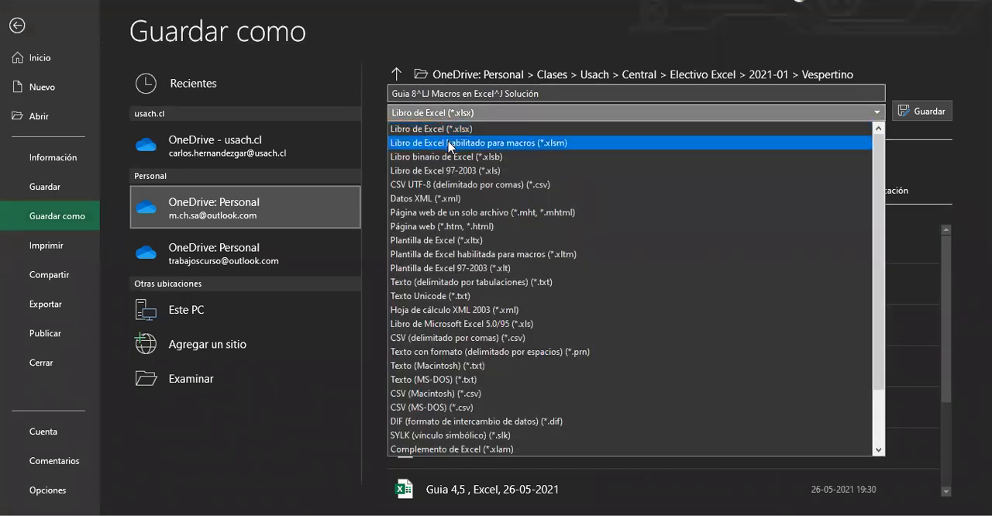
click(450, 145)
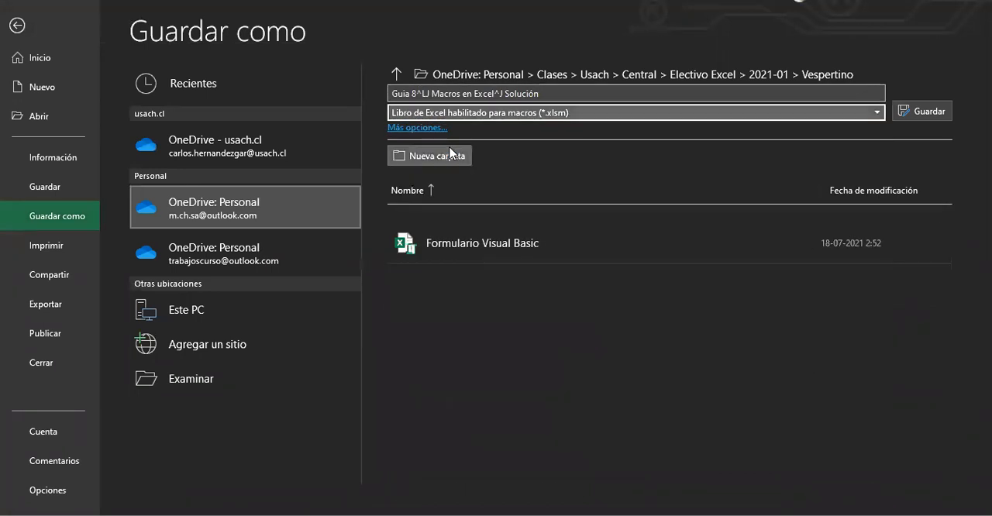
click(927, 112)
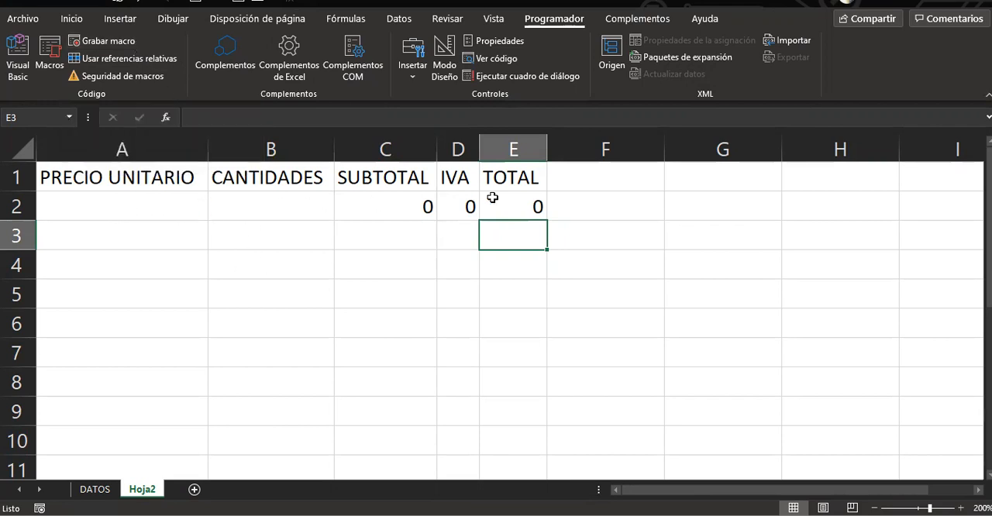
Start recording a second macro named LIMPIAR_CALCULO, stored in this workbook (Este libro)
click(105, 41)
text(LIMPIAR_CALCULO)
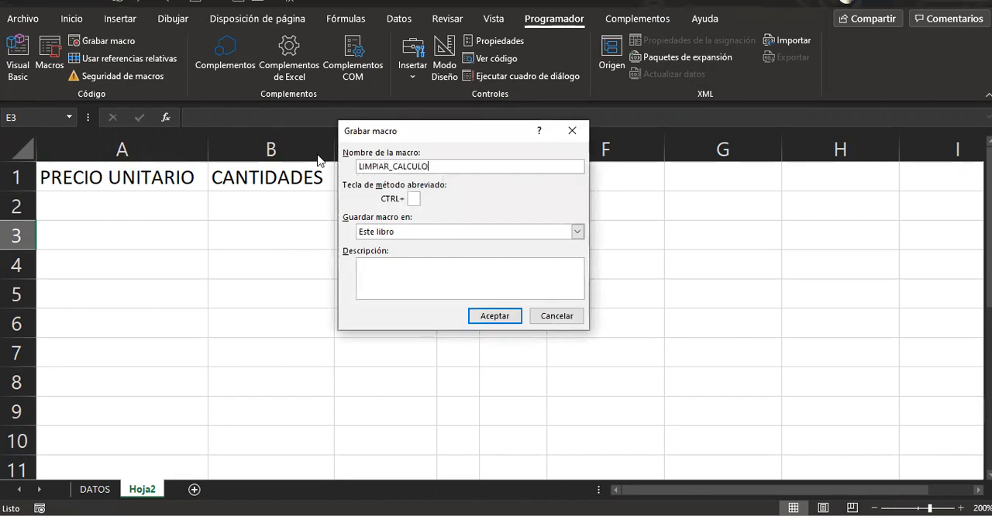
text(S)
key(Return)
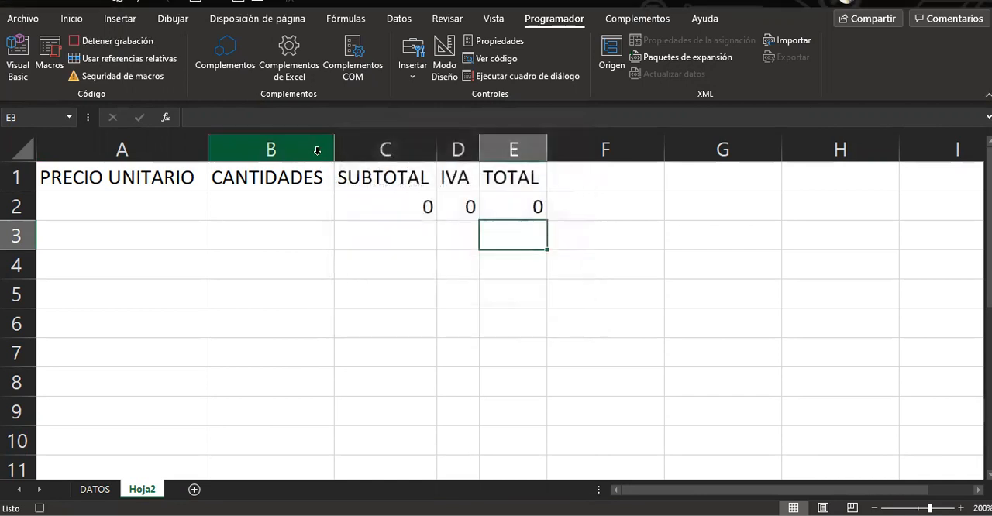
Record clearing the contents of A2:E2, select E3 and stop the macro recording
click(73, 202)
drag(254, 199, 509, 197)
key(Delete)
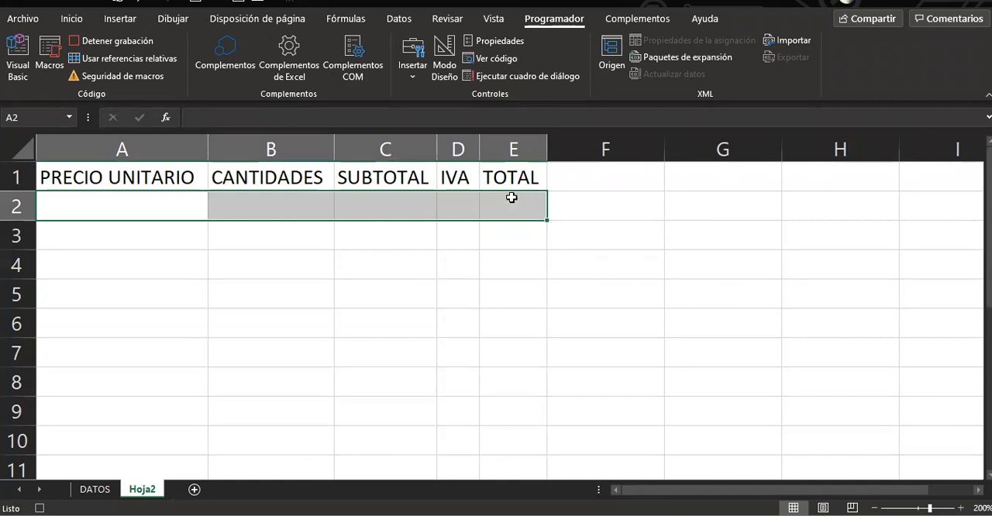
click(517, 236)
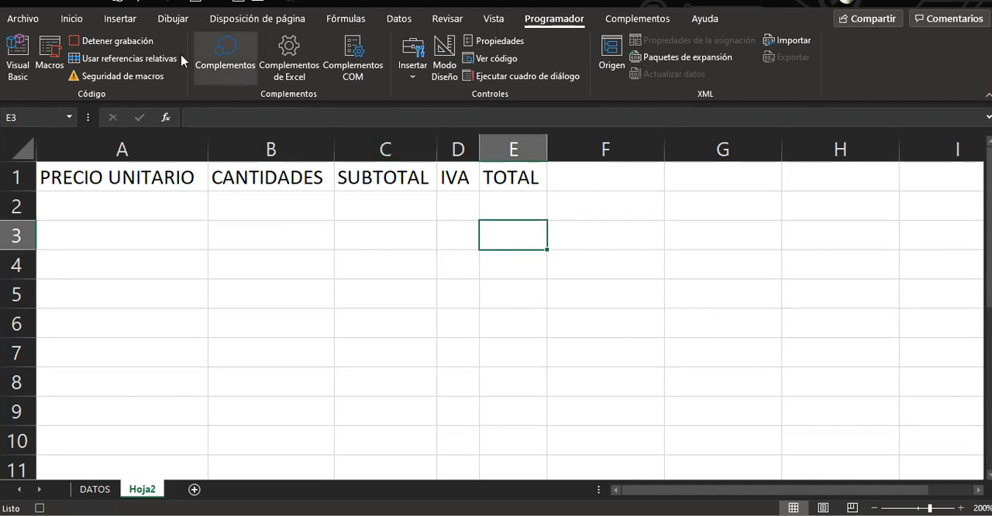
click(149, 44)
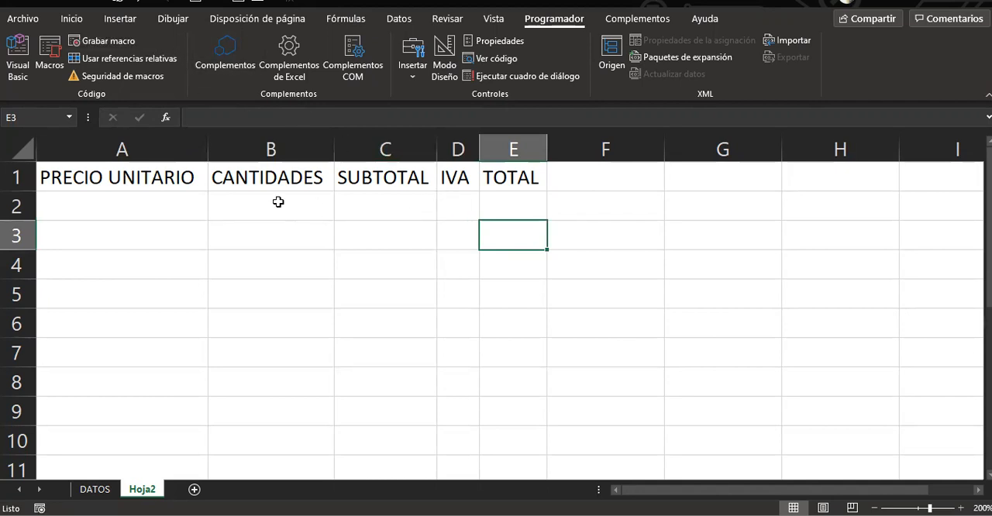
Apply the accounting number format (Contabilidad) to cells A2, C2, D2 and E2
click(114, 201)
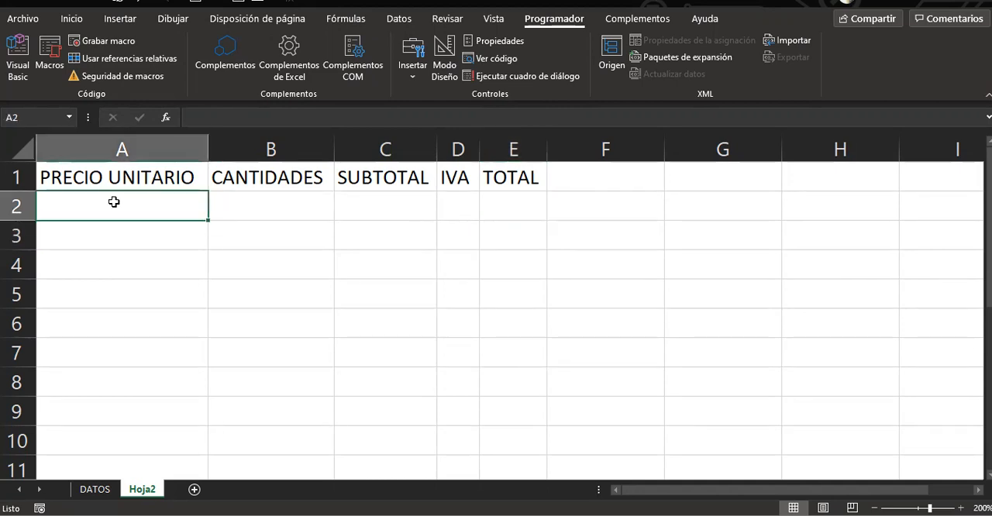
ctrl+click(383, 204)
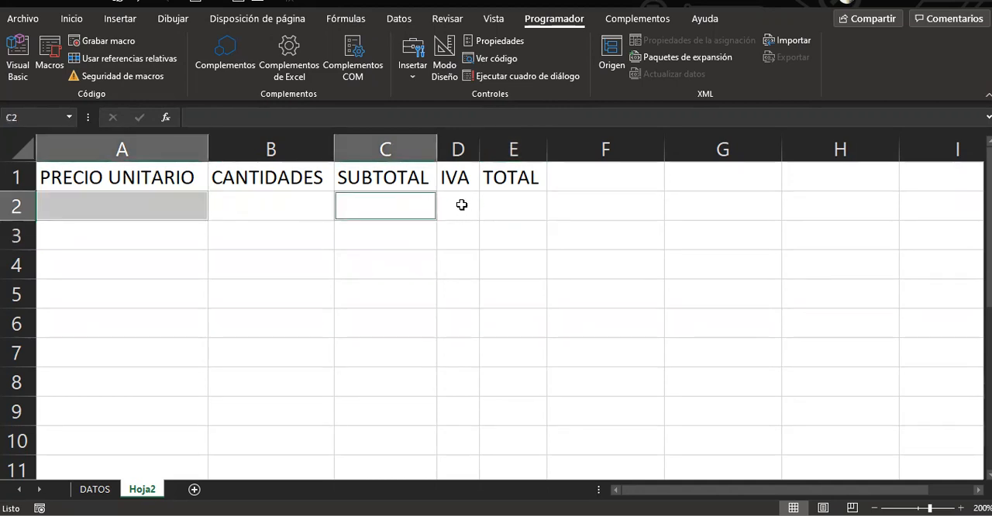
ctrl+click(457, 205)
ctrl+click(512, 205)
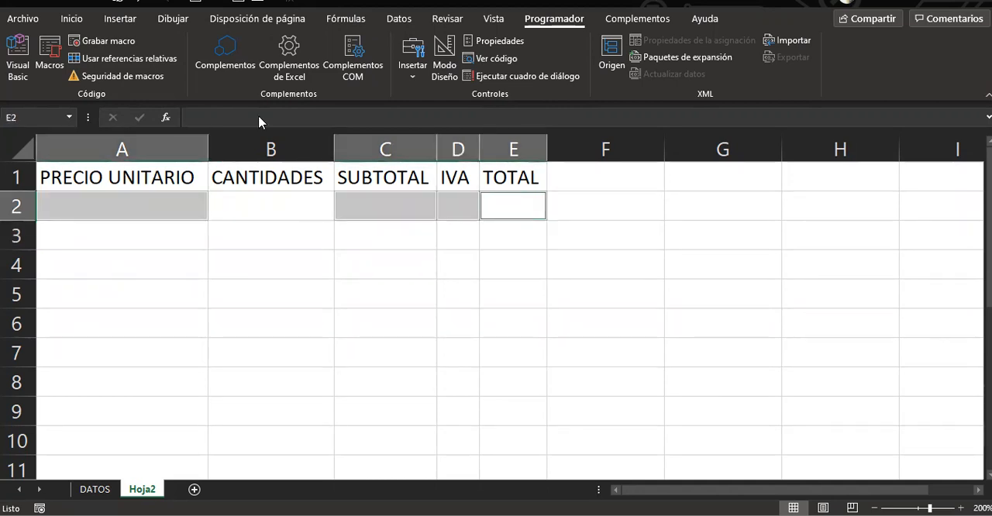
click(71, 19)
click(385, 71)
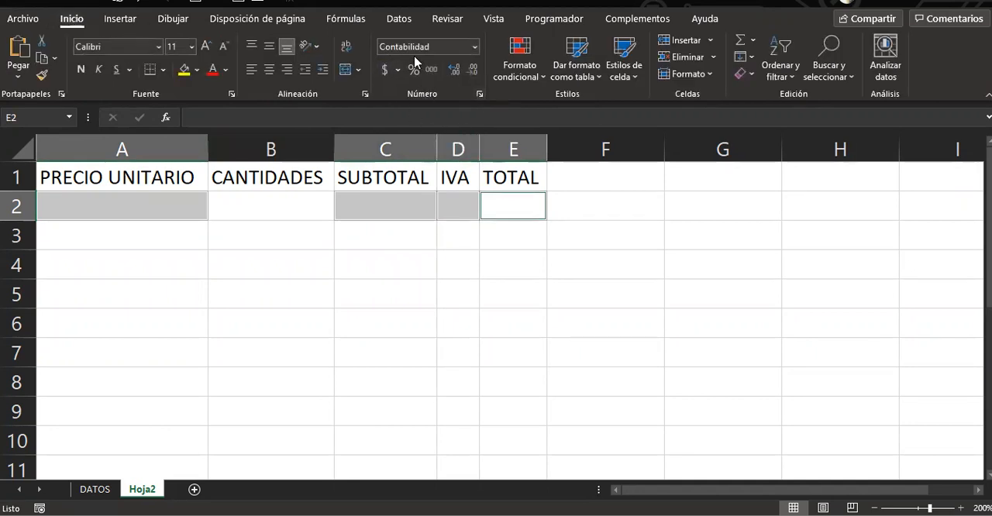
click(629, 198)
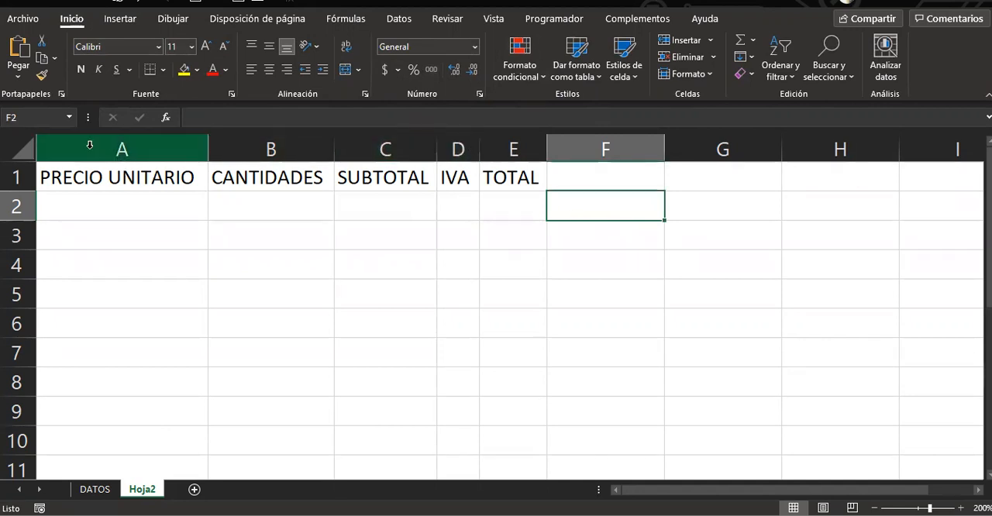
Widen the IVA and TOTAL columns (D and E) to about 10.57 each
click(29, 147)
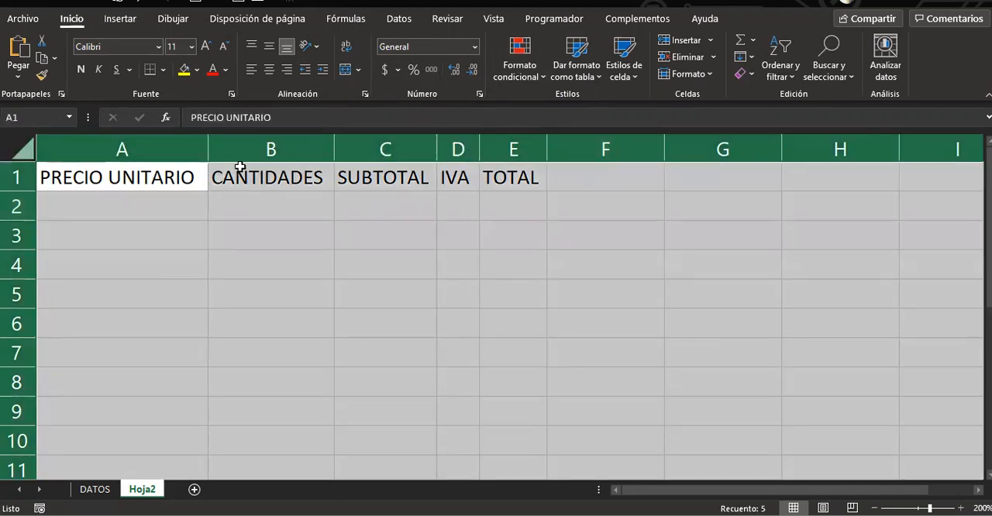
click(383, 244)
drag(468, 138, 553, 145)
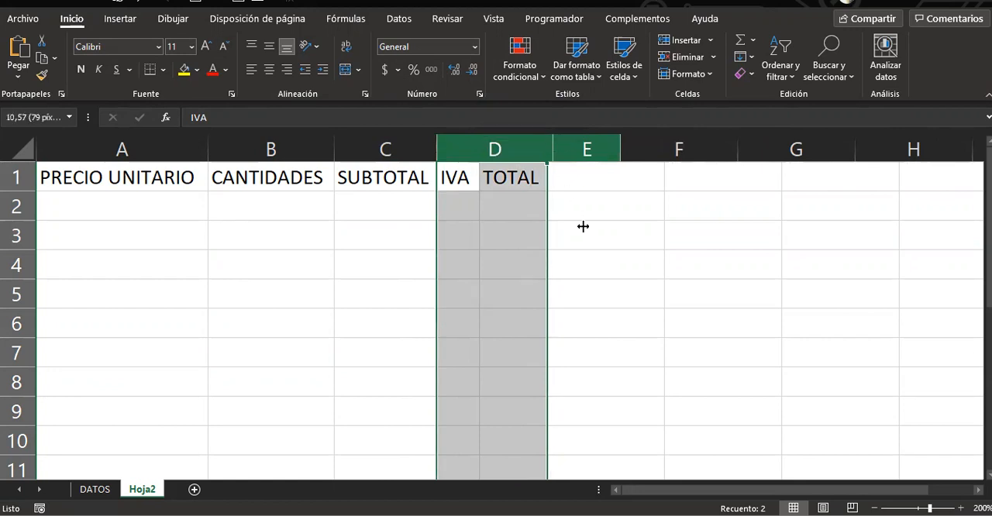
click(705, 290)
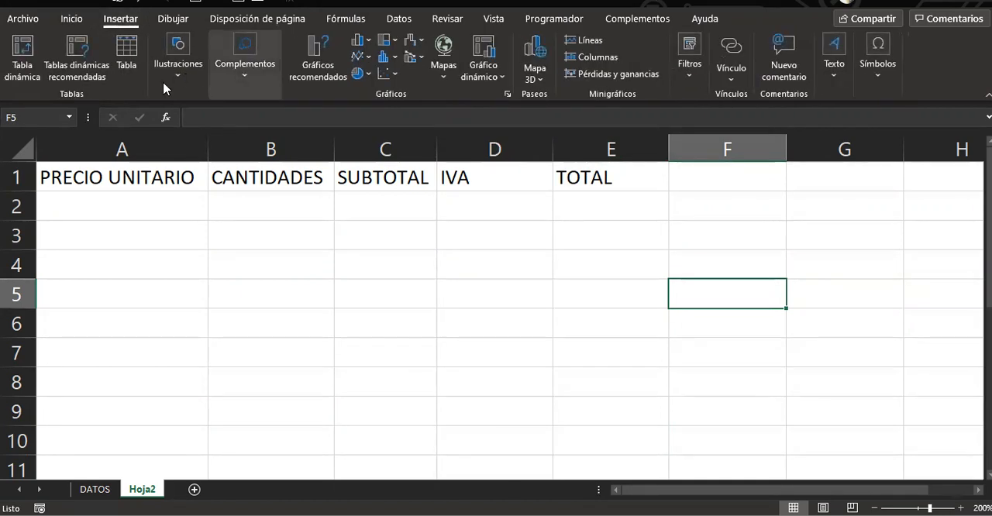
Draw a rounded rectangle about 0.77 cm high and 3.98 cm wide below the table, and place a copy beside it over columns C and D
click(163, 88)
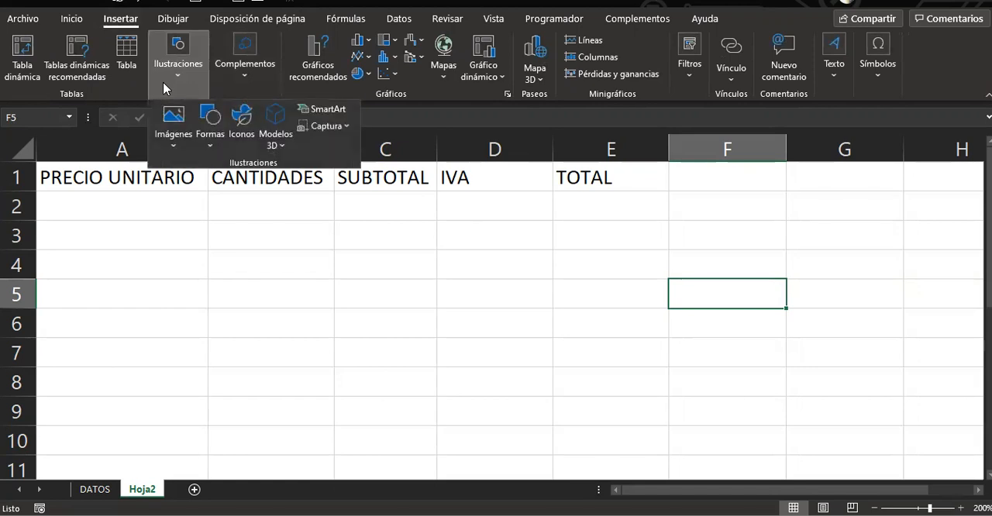
click(212, 144)
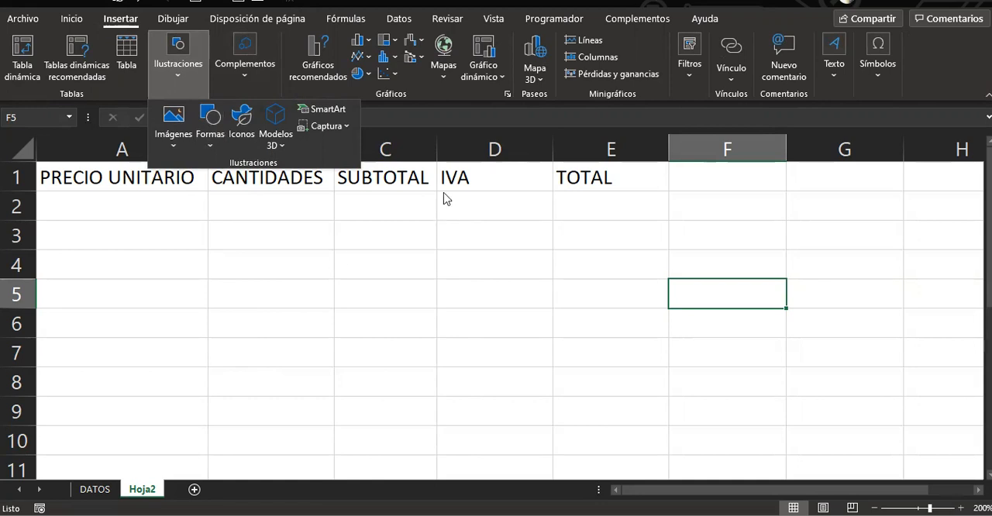
click(211, 146)
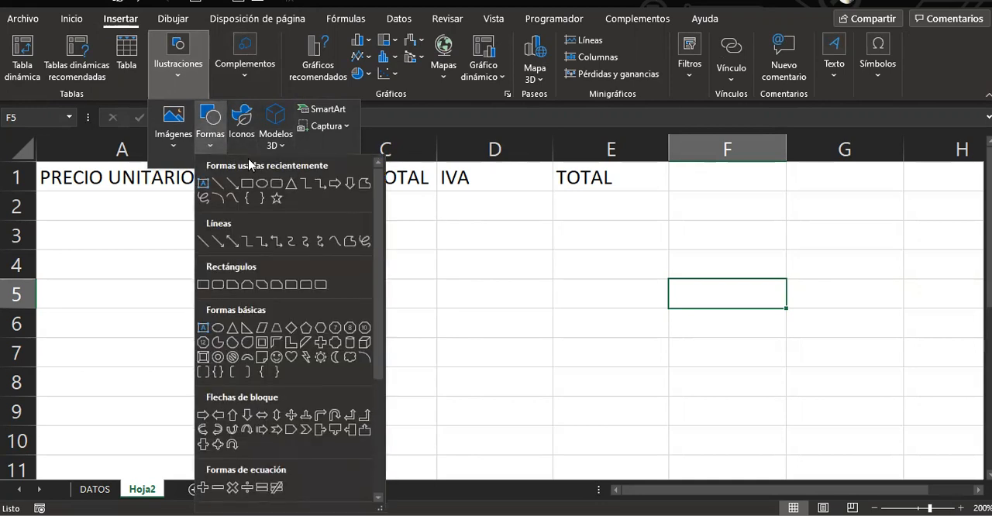
click(277, 184)
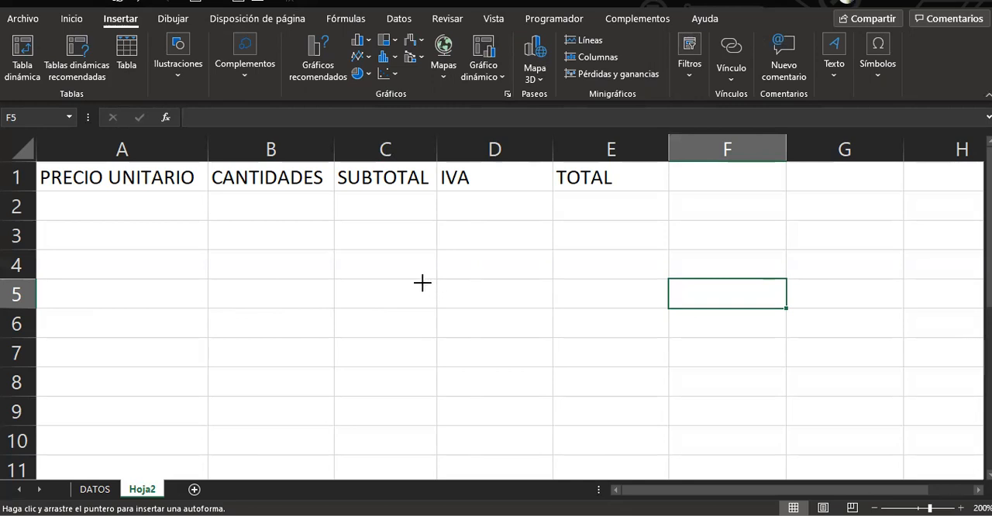
drag(86, 287, 256, 313)
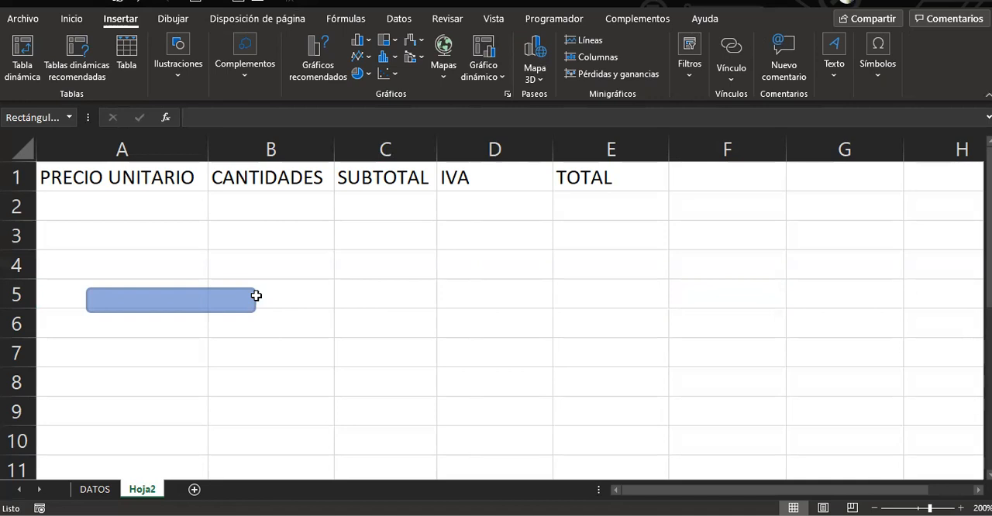
drag(255, 295, 309, 269)
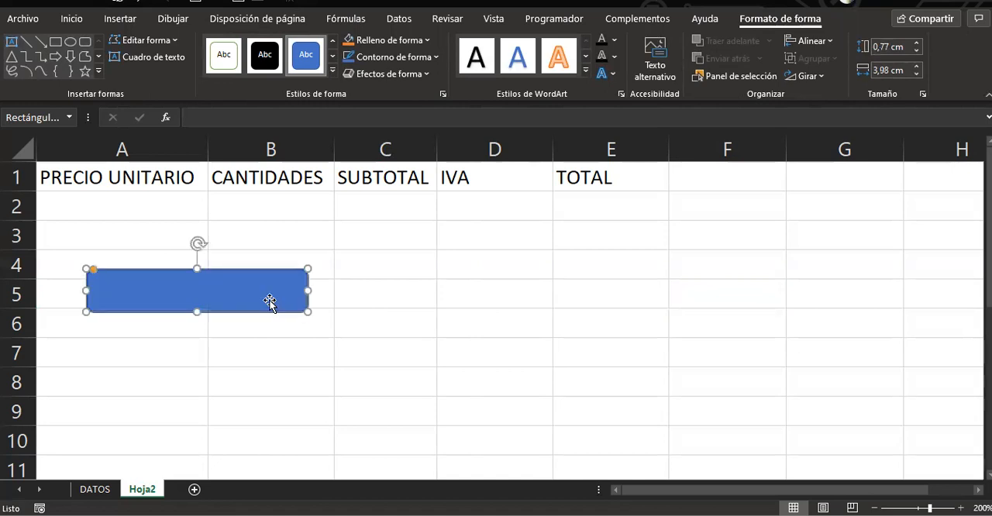
drag(268, 299, 492, 280)
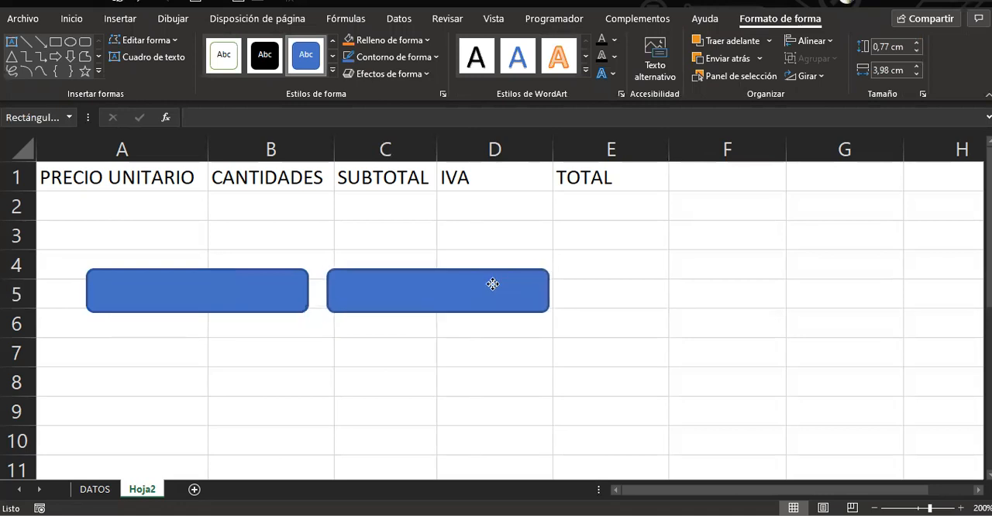
Label the rounded rectangle under columns A and B CALCULAR and its copy LIMPIAR
click(236, 299)
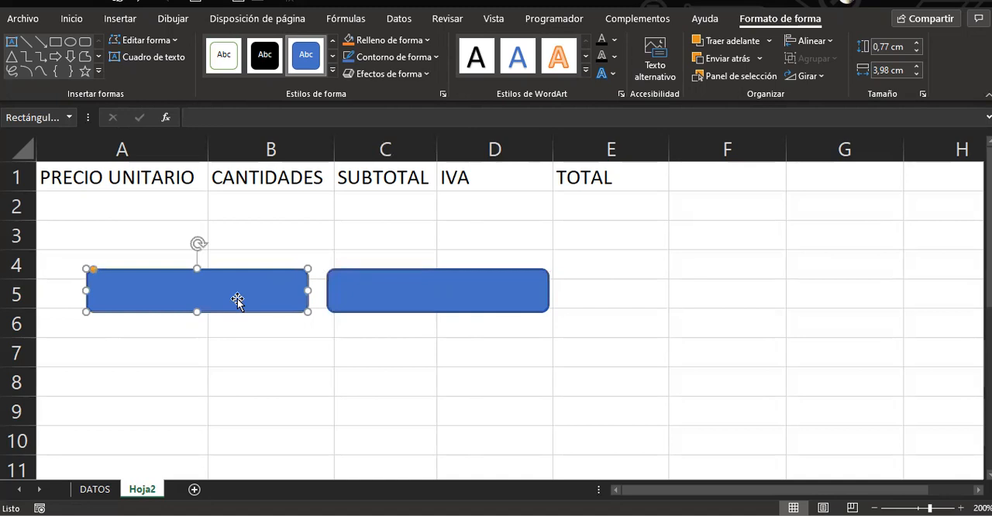
text(CALCULAR)
click(372, 293)
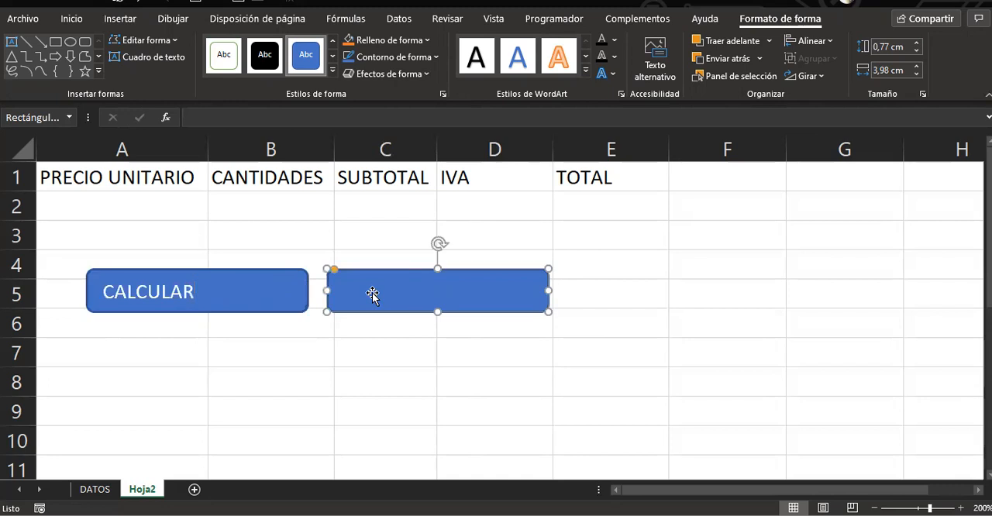
text(LIMPIAR)
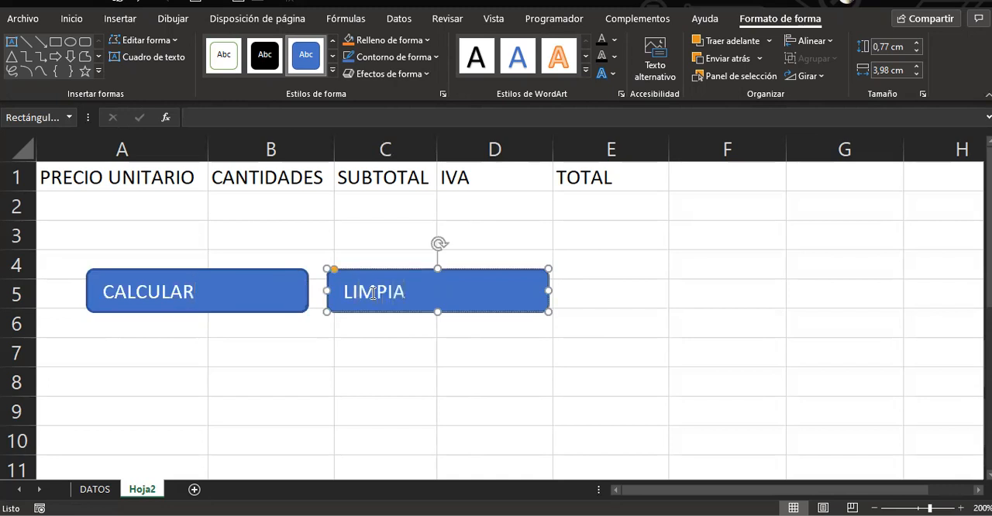
key(Escape)
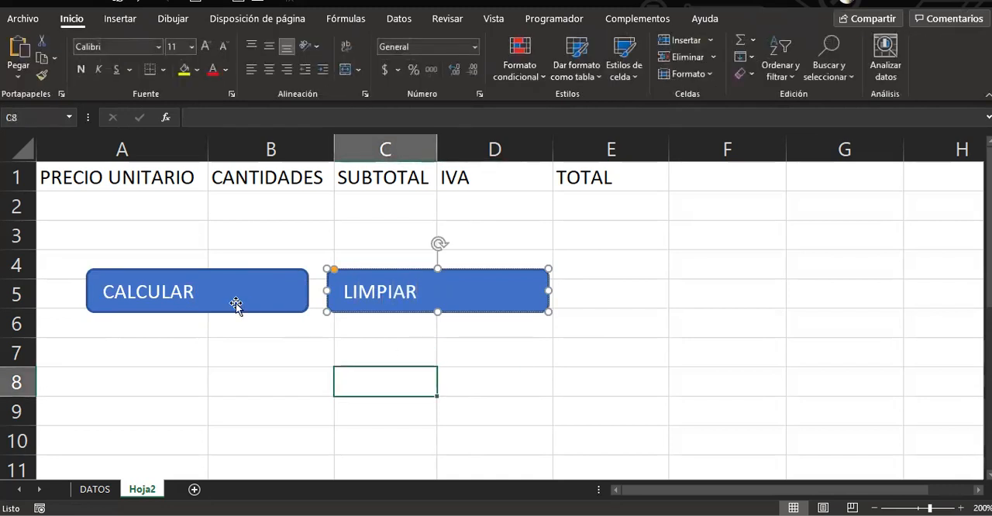
Center the text of the CALCULAR and LIMPIAR shapes both horizontally and vertically
click(237, 306)
ctrl+click(455, 310)
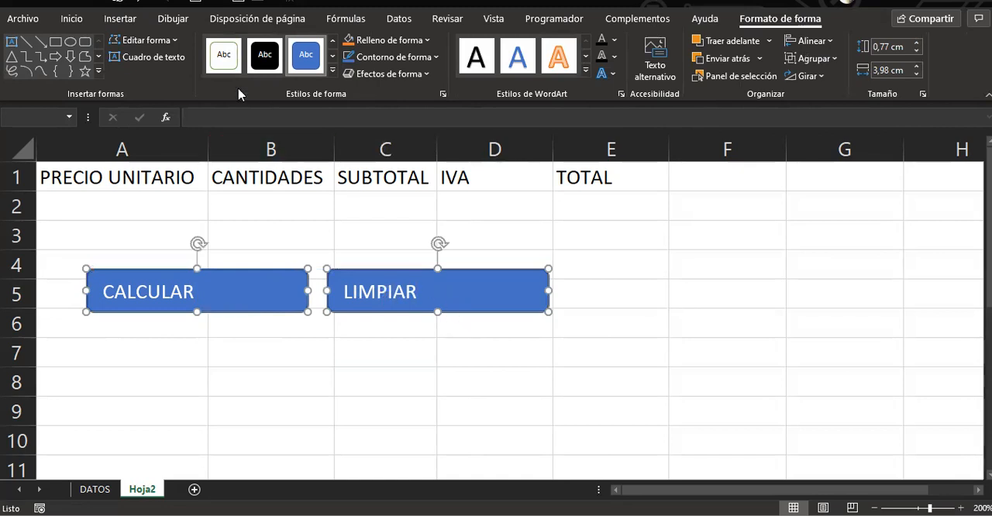
click(70, 20)
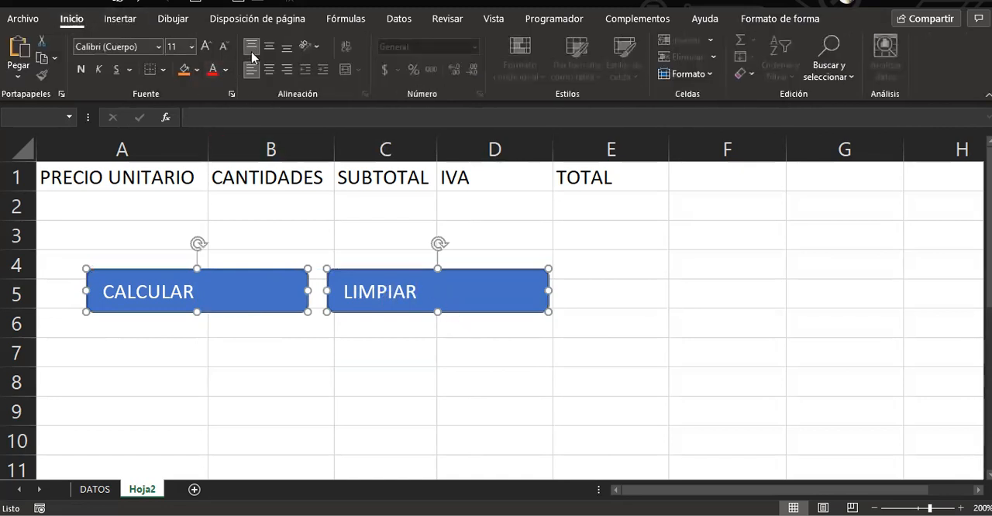
click(268, 70)
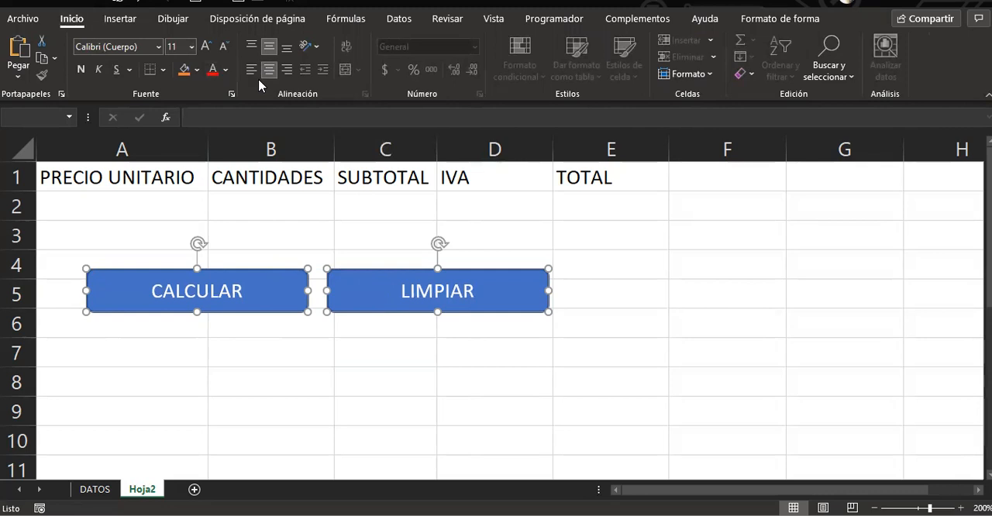
click(281, 354)
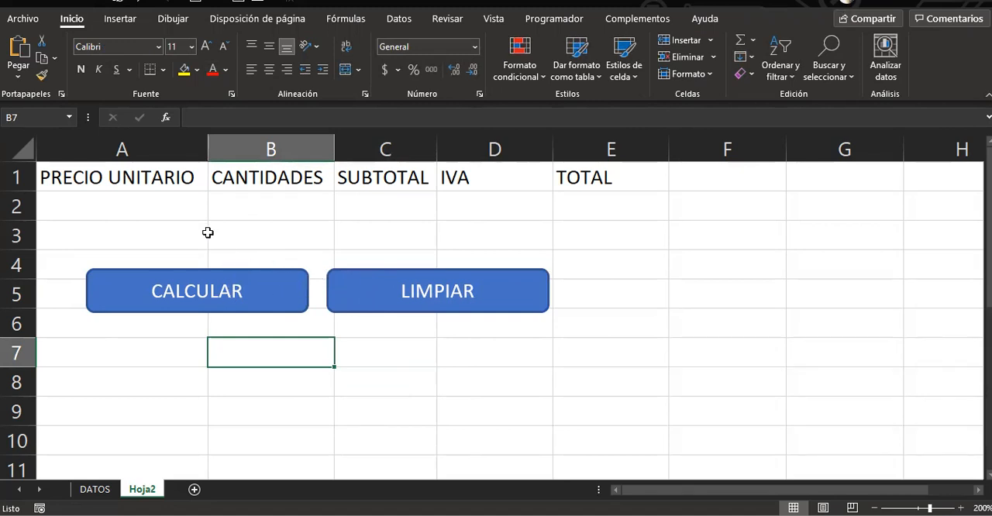
Assign the REALIZAR_CALCULO macro to the CALCULAR shape
click(280, 283)
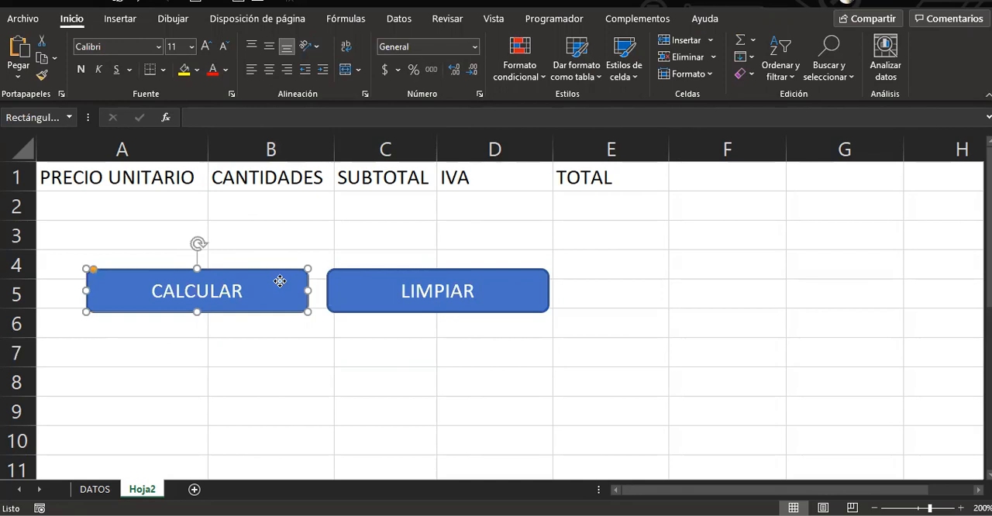
right_click(280, 282)
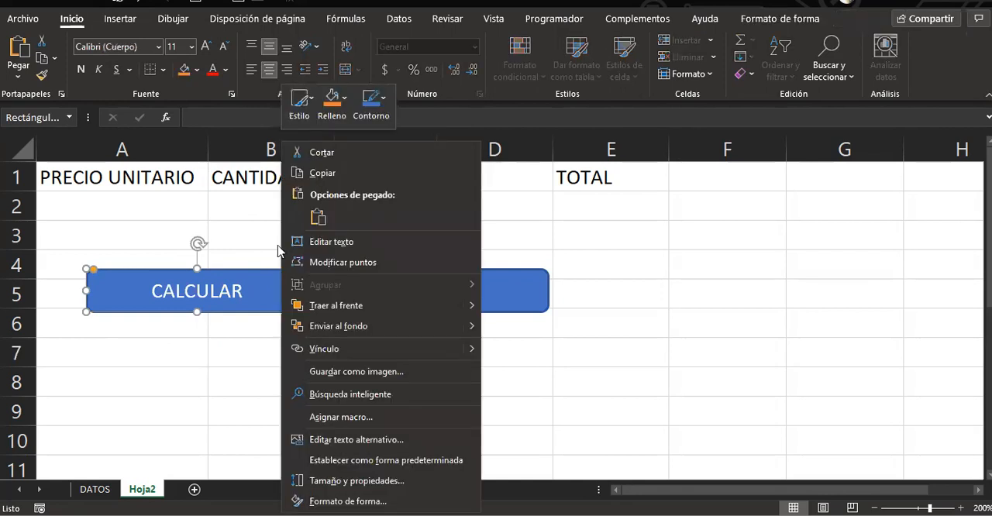
click(338, 418)
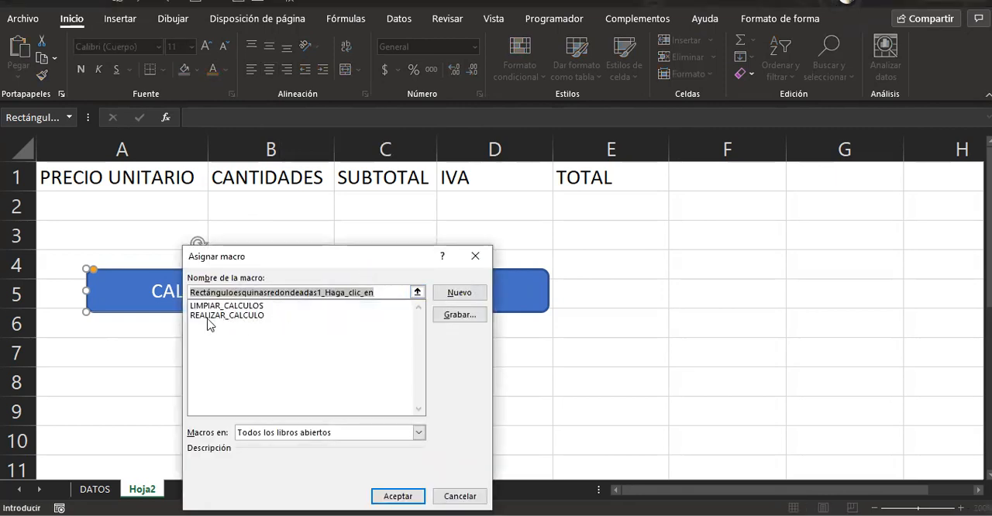
click(208, 316)
click(377, 497)
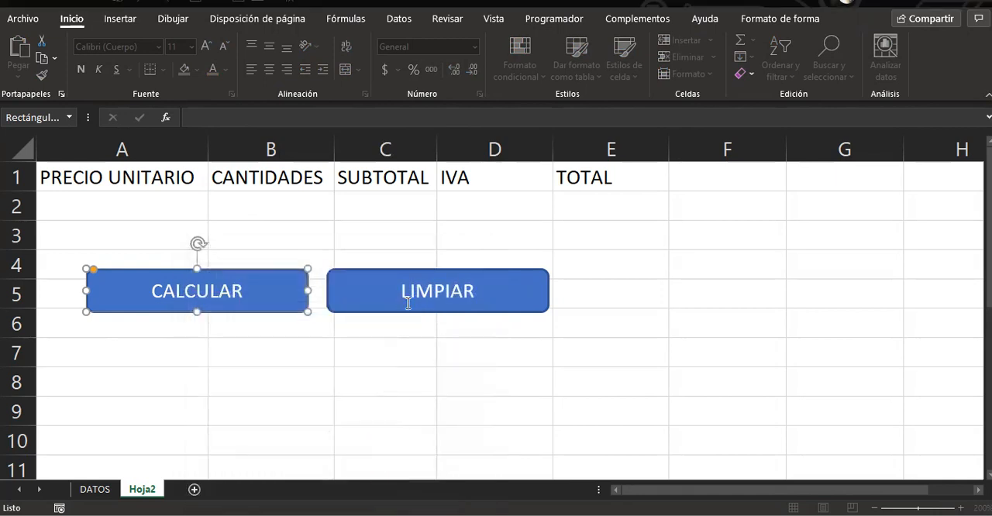
Assign the LIMPIAR_CALCULOS macro to the LIMPIAR shape and deselect it
right_click(378, 283)
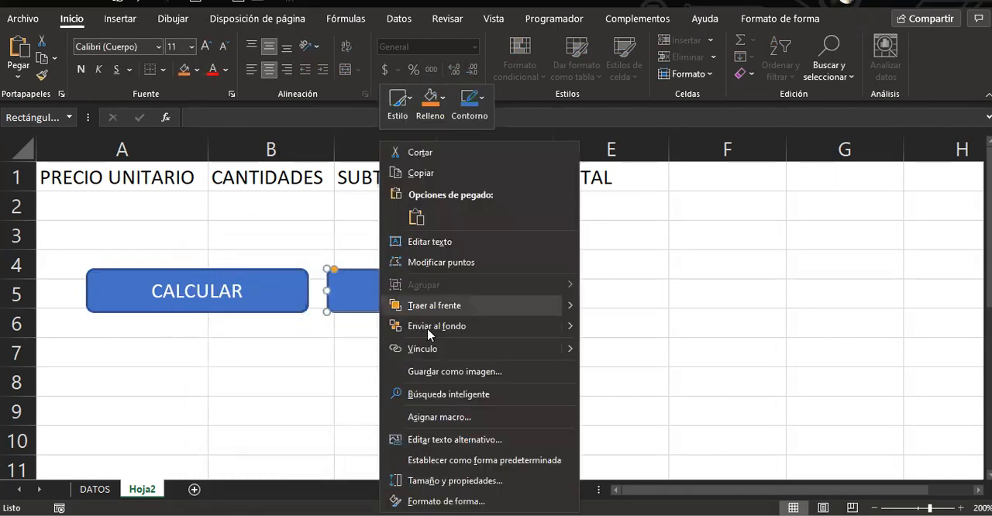
click(421, 417)
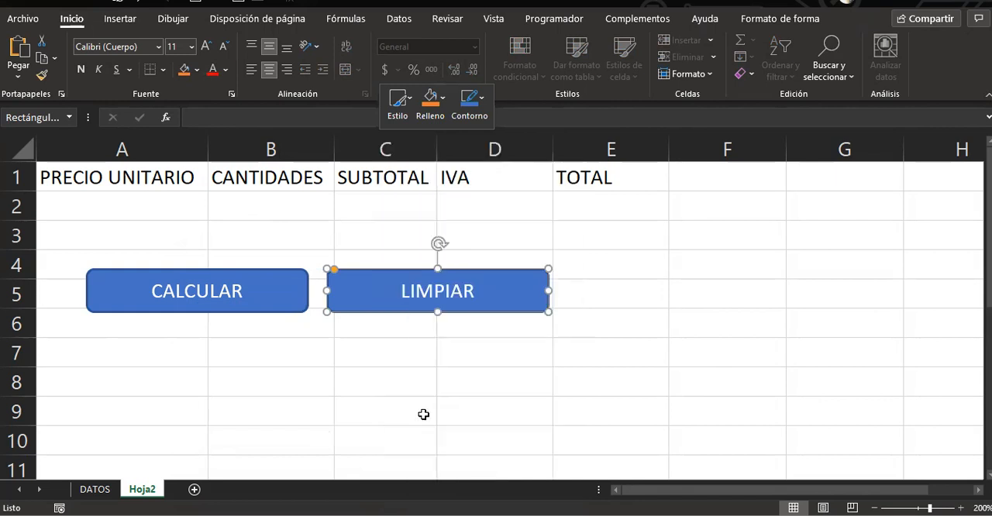
click(310, 306)
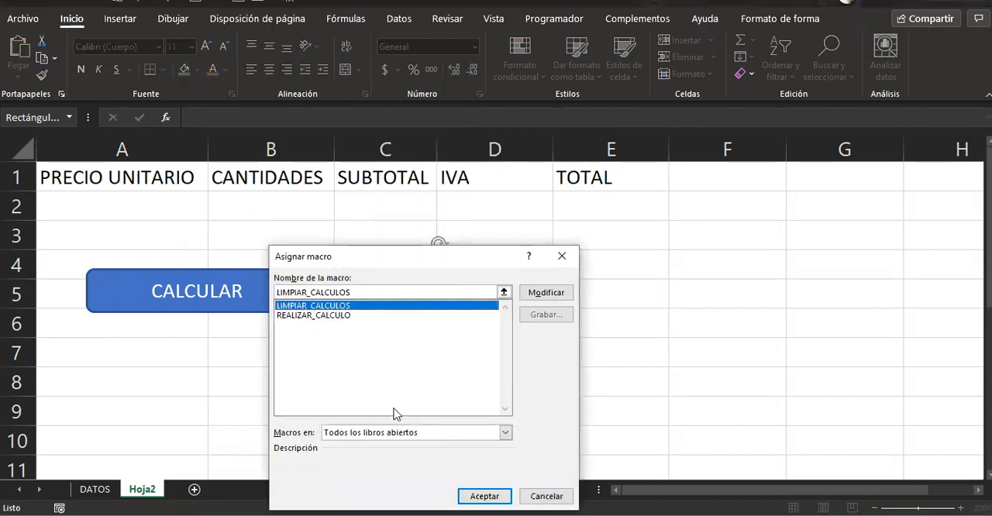
click(482, 496)
click(555, 407)
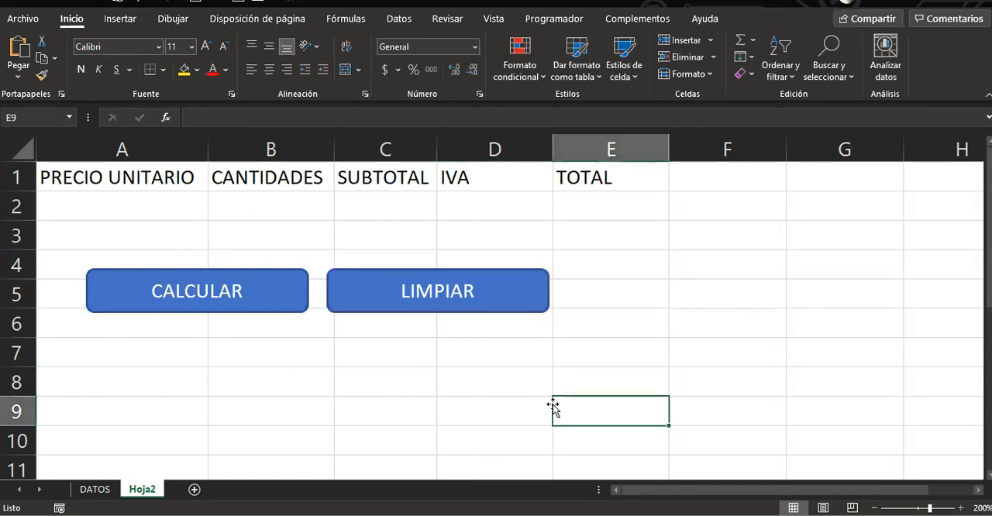
Test both shapes in row 2 with unit price 345 and quantity 27, running CALCULAR and clearing with LIMPIAR
click(52, 200)
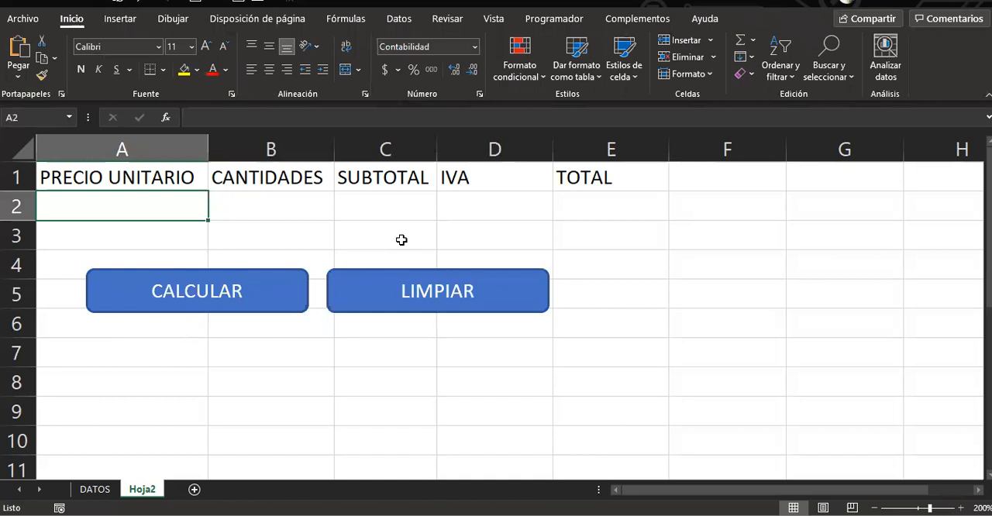
text(345)
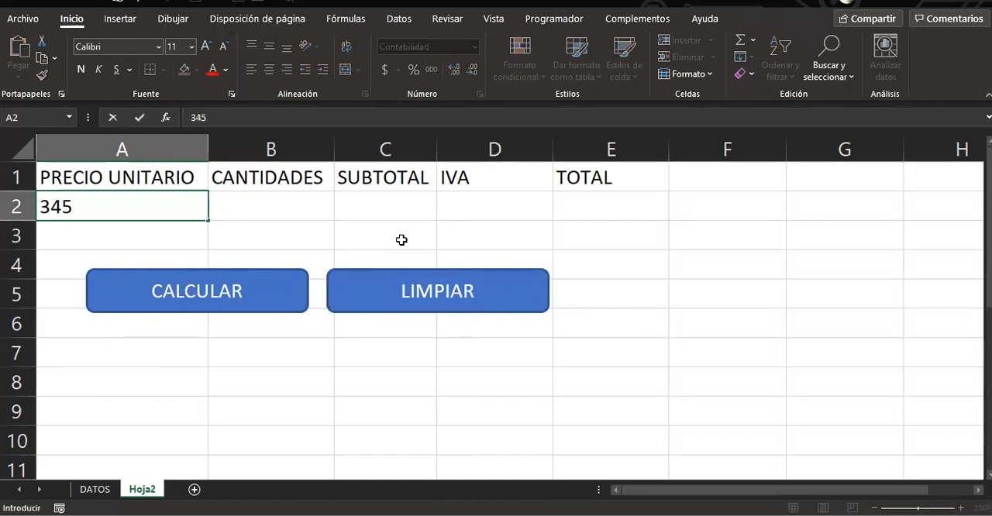
key(Tab)
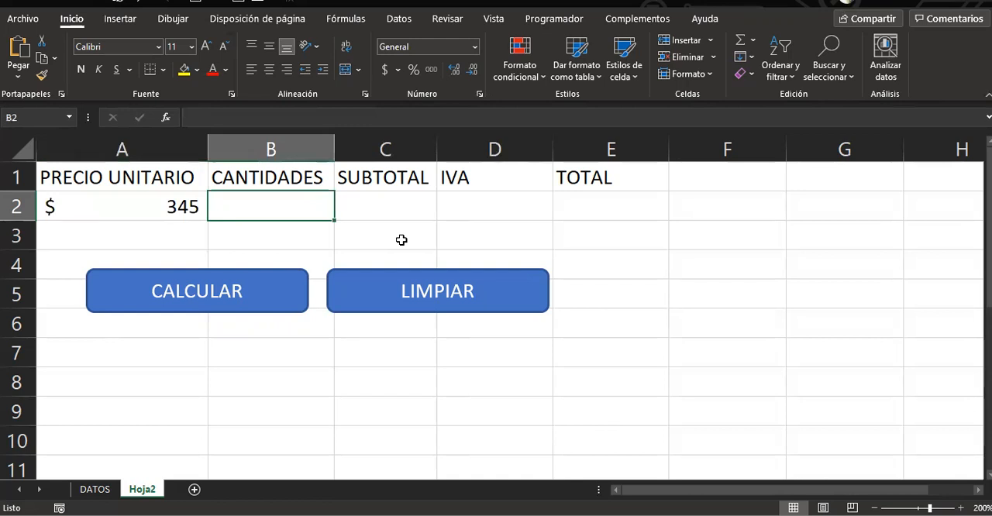
text(27)
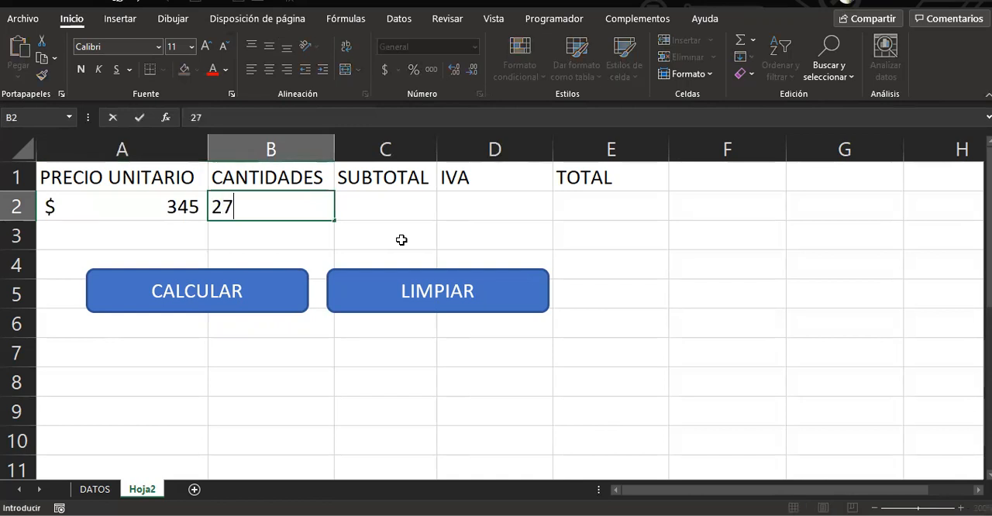
key(Return)
click(232, 293)
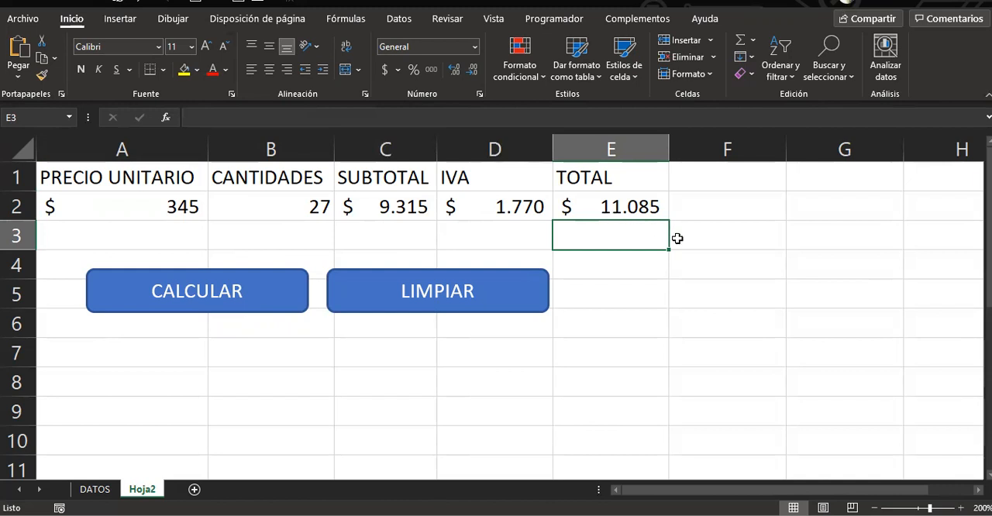
click(449, 300)
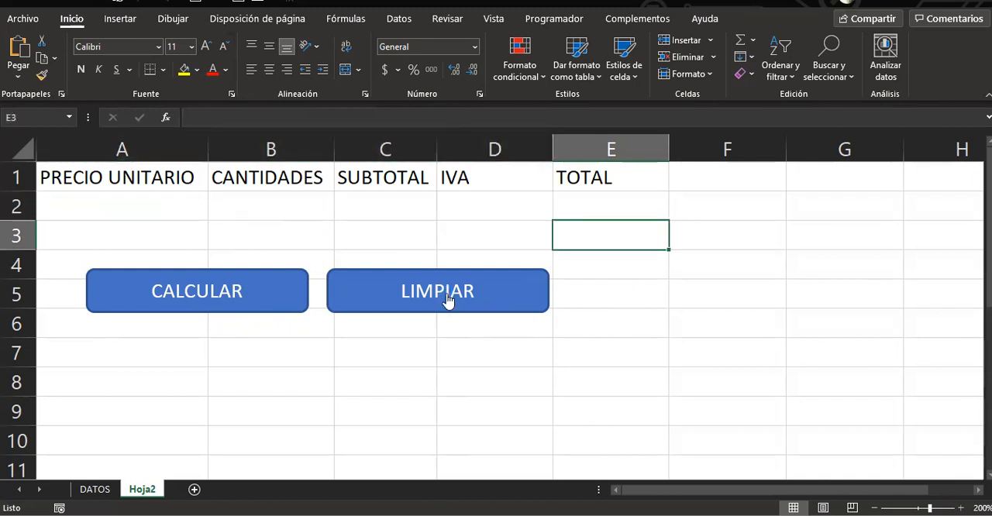
Repeat the test in row 2 with unit price 49000 and quantity 9, running CALCULAR and clearing with LIMPIAR
click(77, 206)
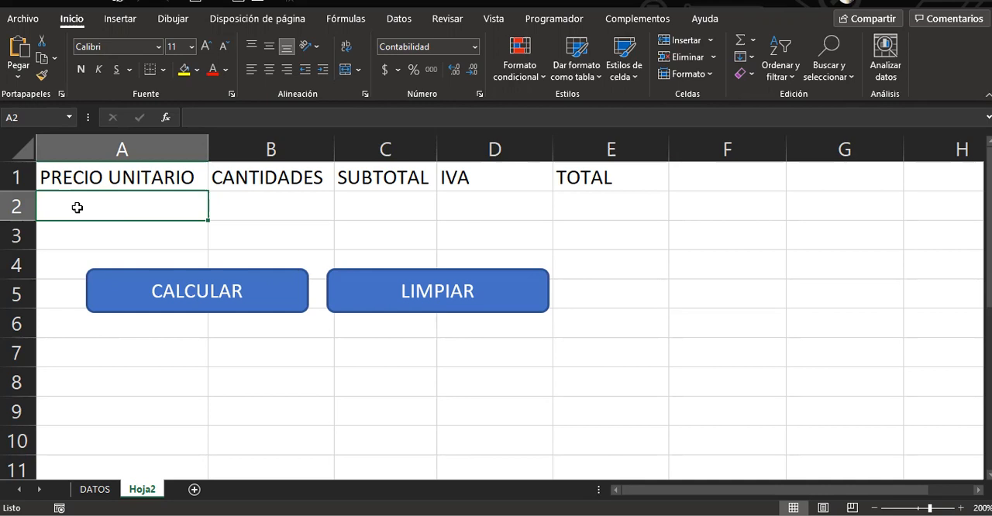
text(49)
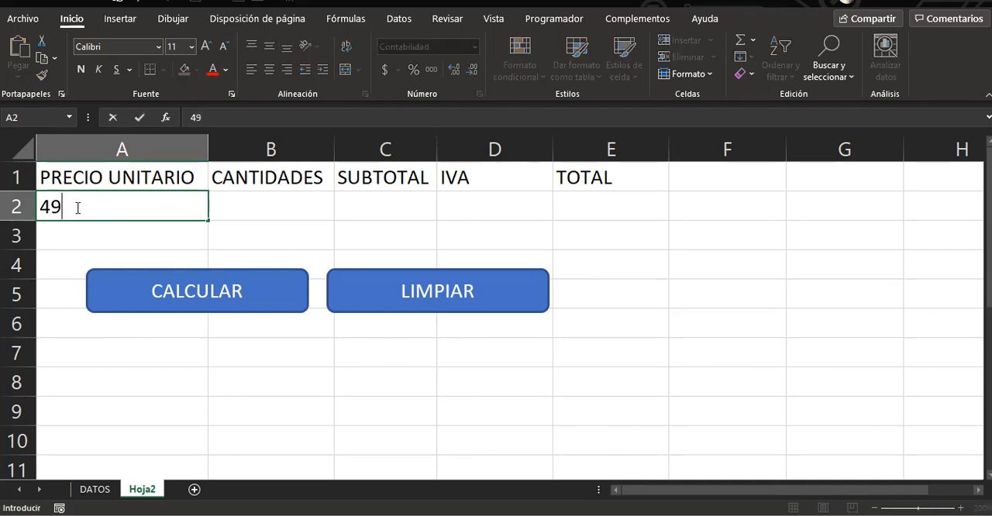
text(000)
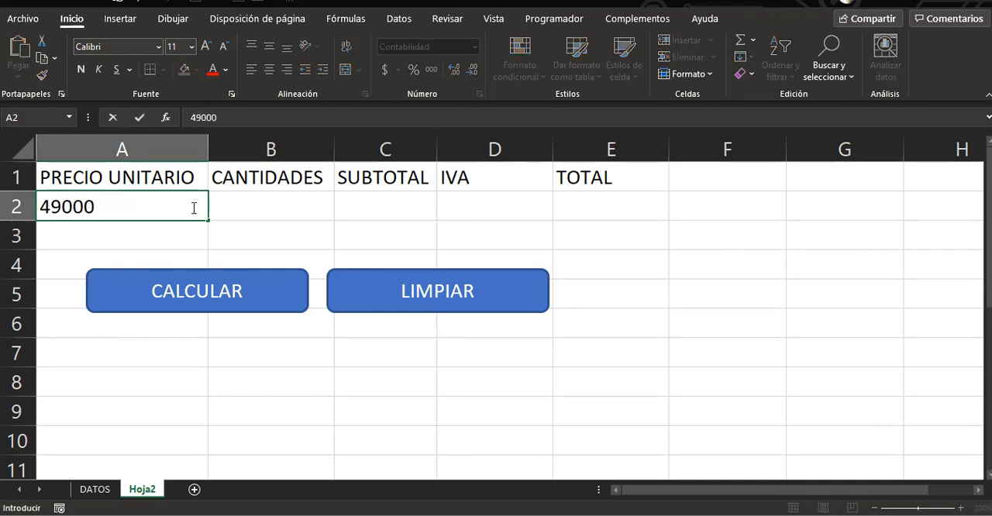
click(234, 210)
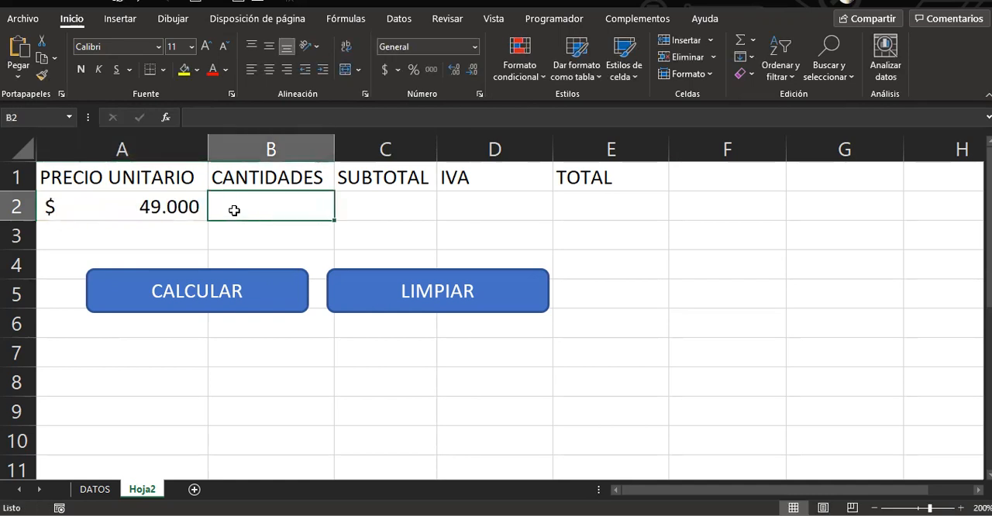
text(9)
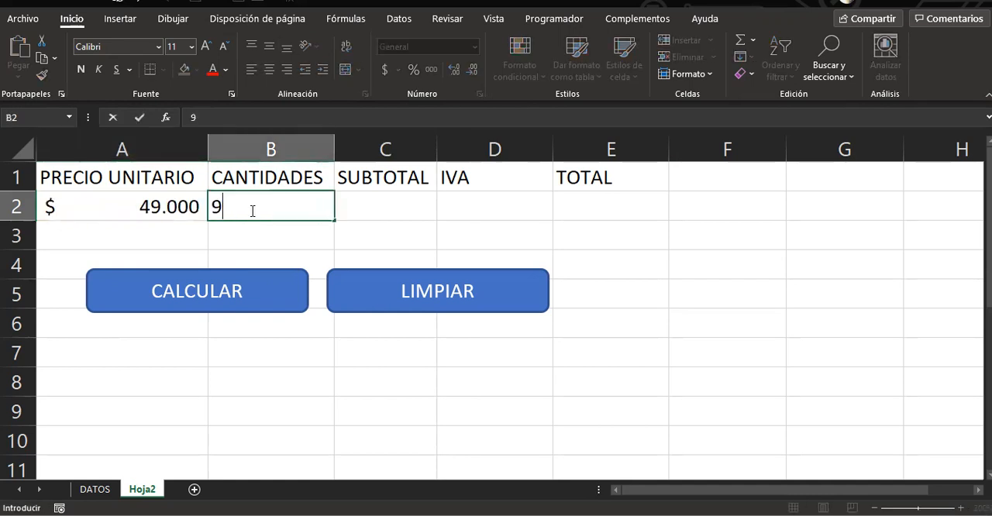
click(375, 207)
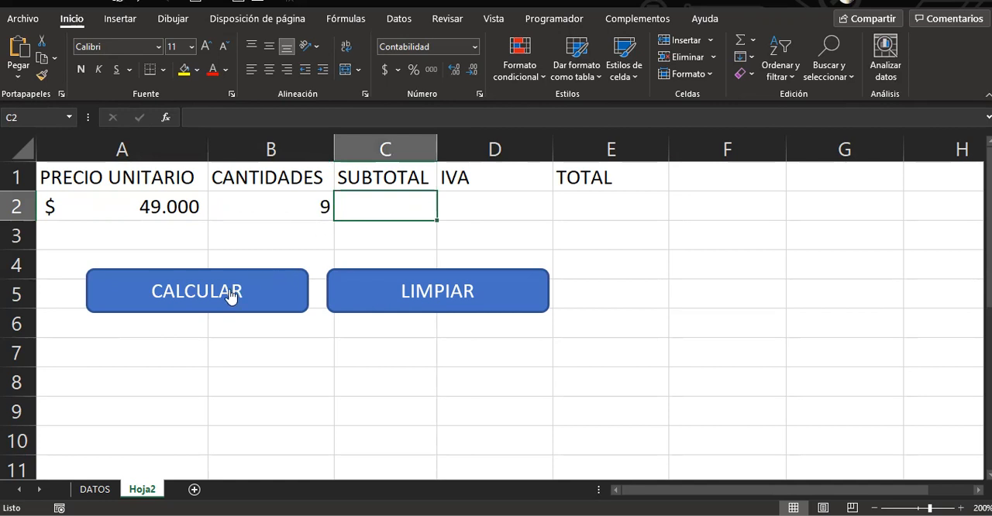
click(193, 307)
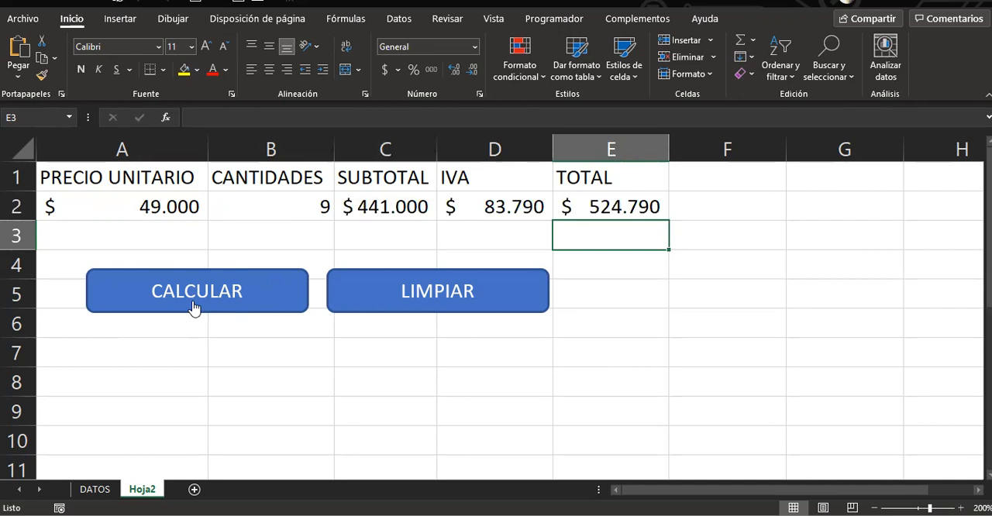
click(378, 304)
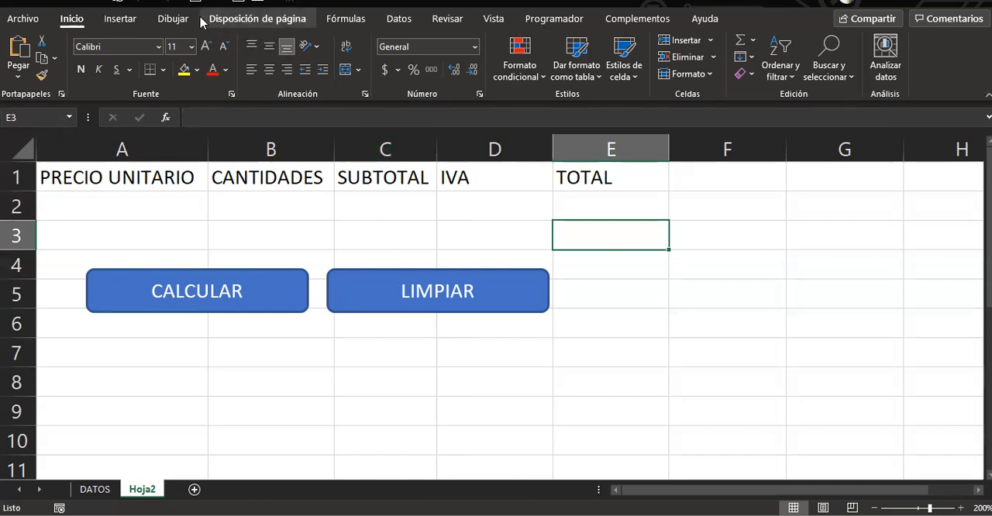
Open the REALIZAR_CALCULO macro for editing, examine the recorded code of both macros, and return to the worksheet
click(536, 21)
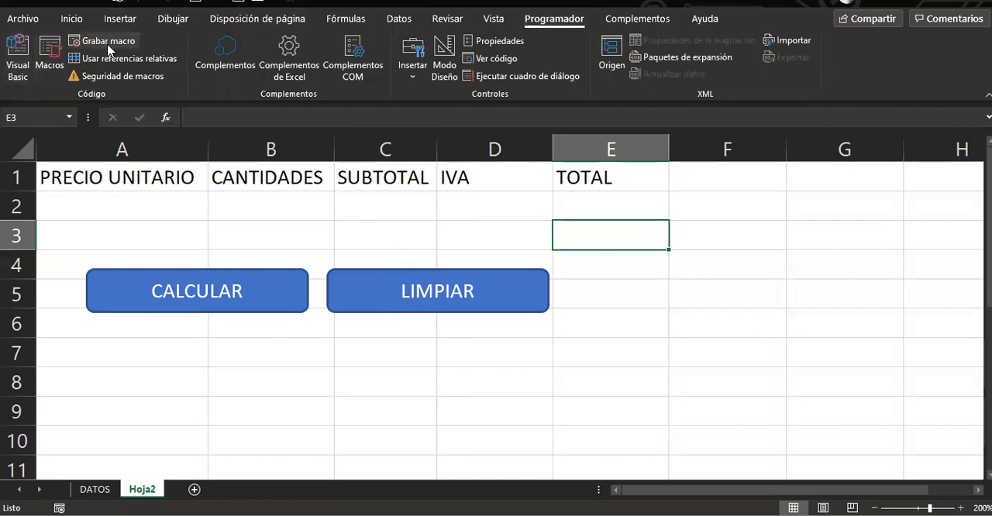
click(47, 65)
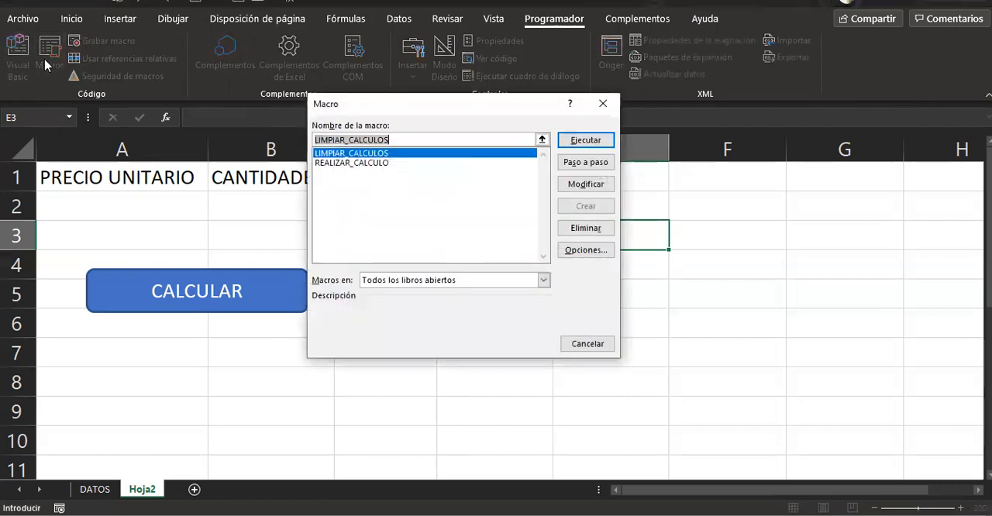
click(362, 163)
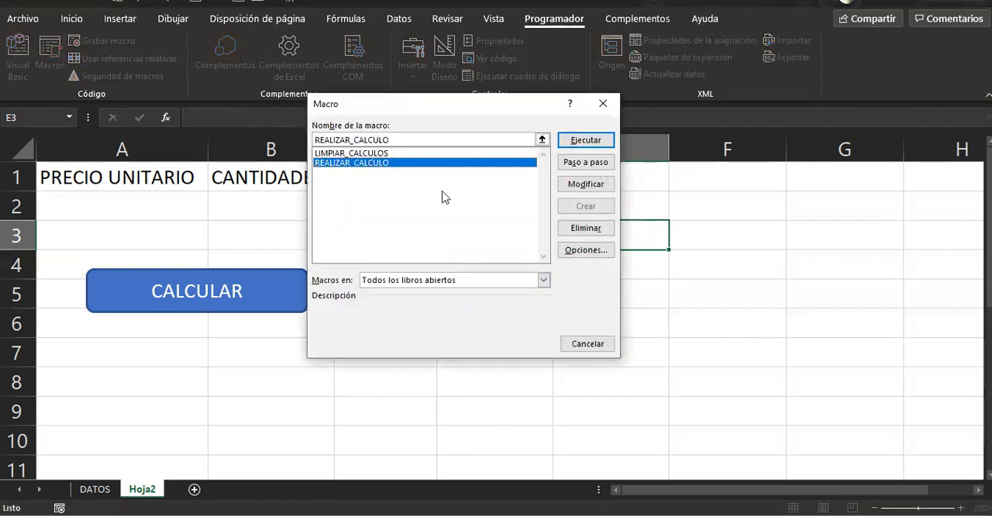
click(587, 186)
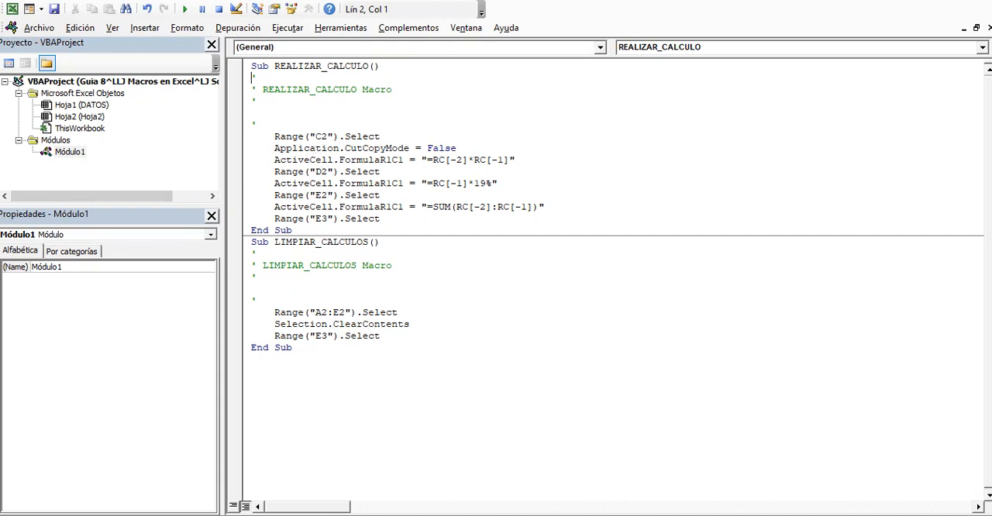
mouse_move(634, 513)
click(633, 496)
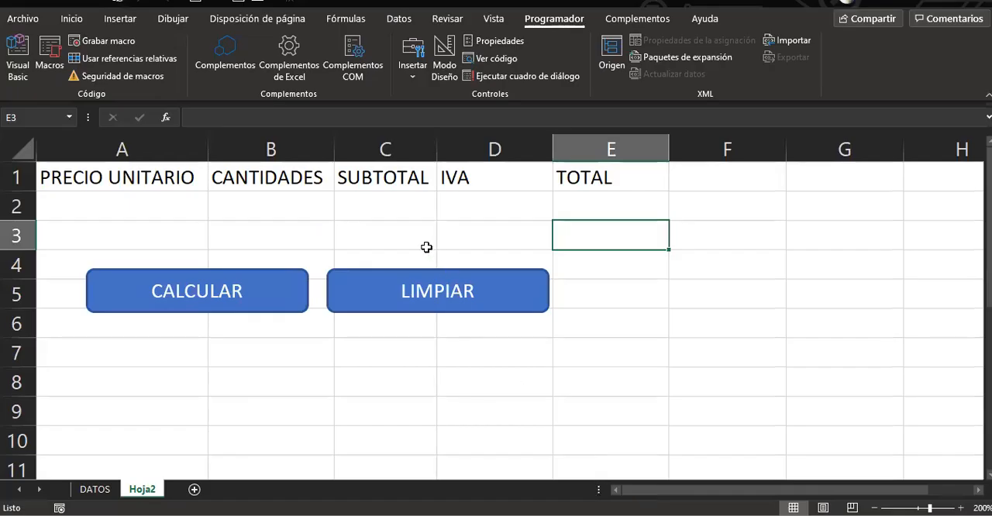
click(391, 200)
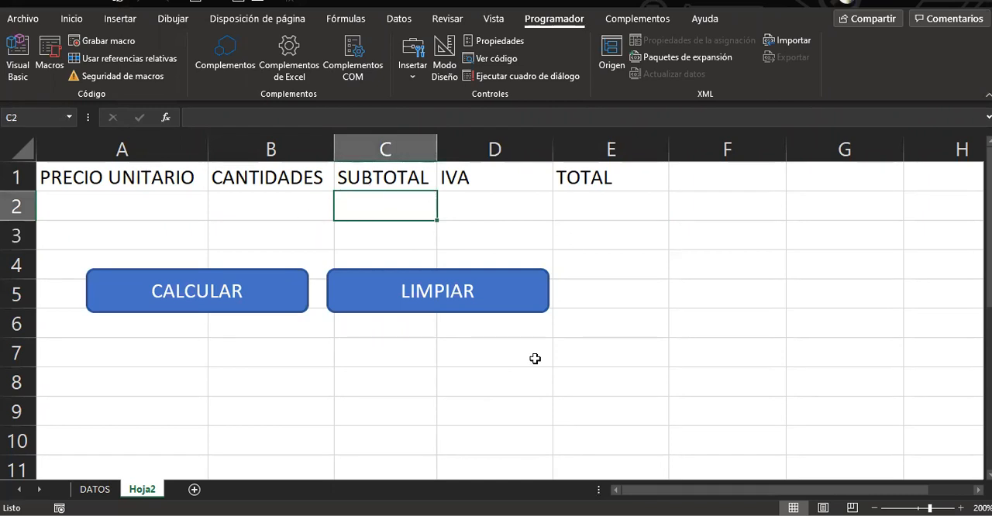
click(473, 234)
click(635, 348)
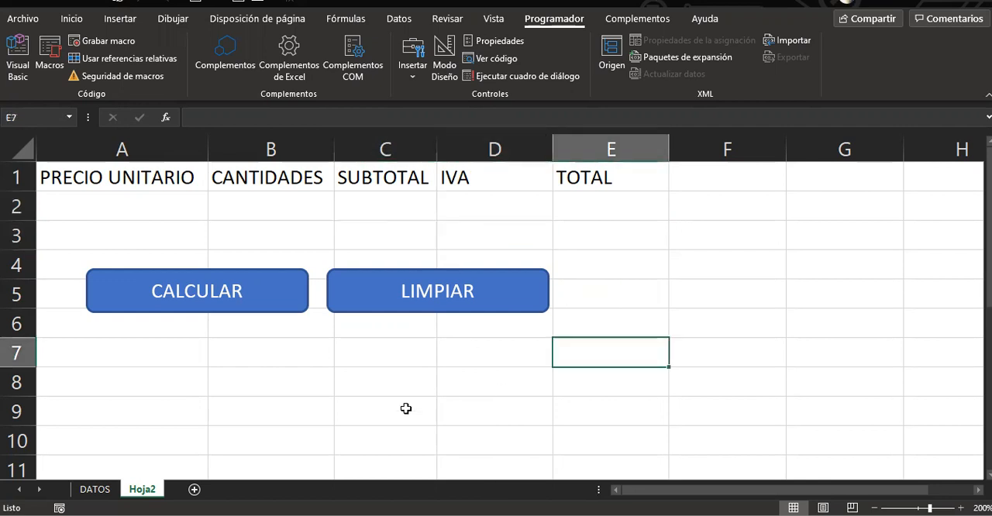
click(405, 409)
click(829, 383)
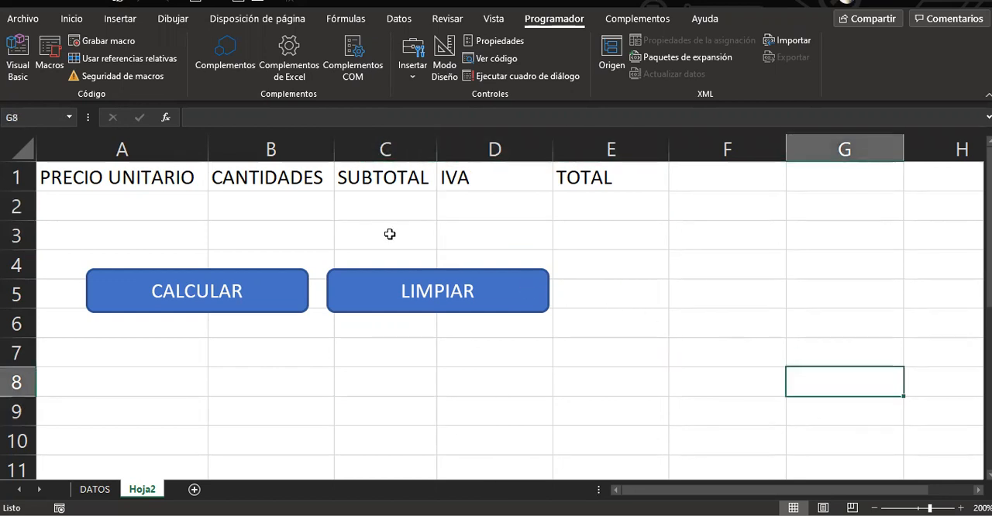
click(360, 203)
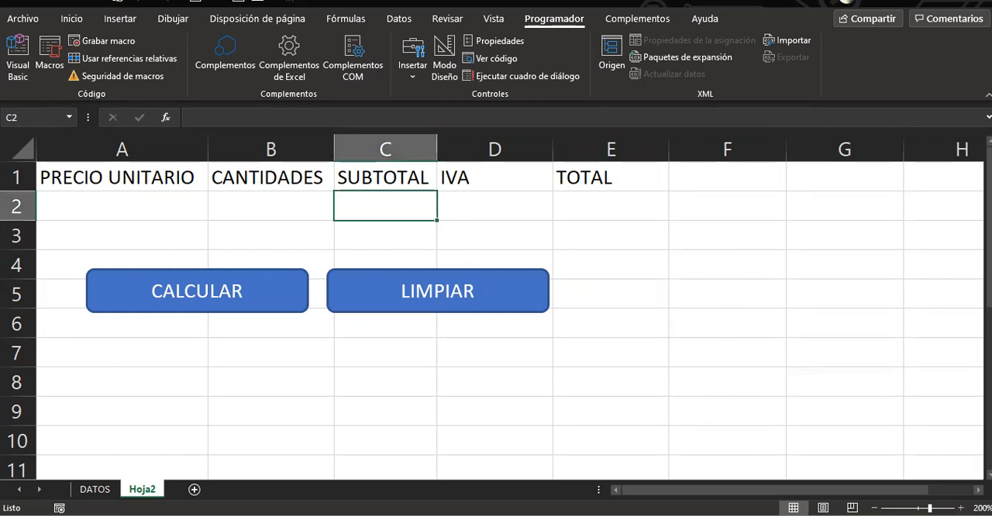
Switch back to the Visual Basic editor to review the macro code, and close the module window and the editor
click(750, 474)
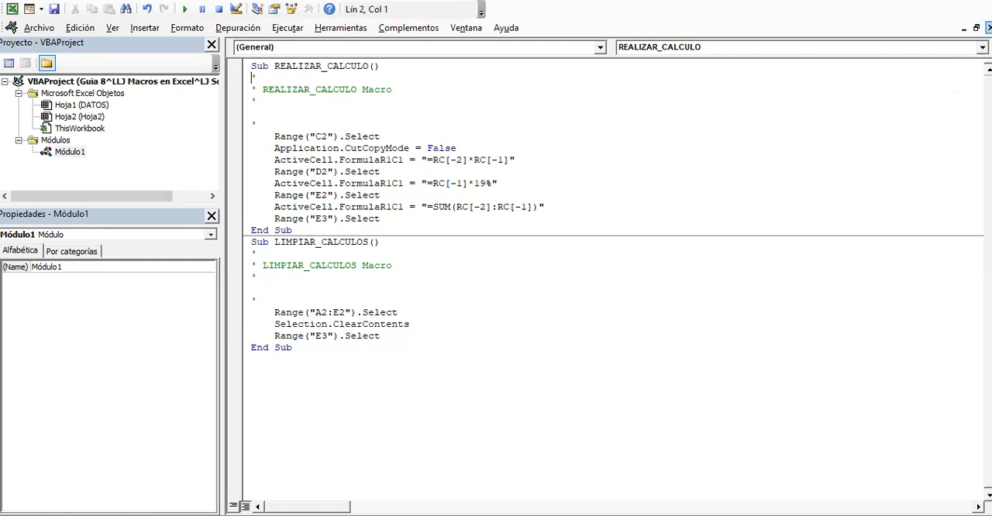
click(988, 28)
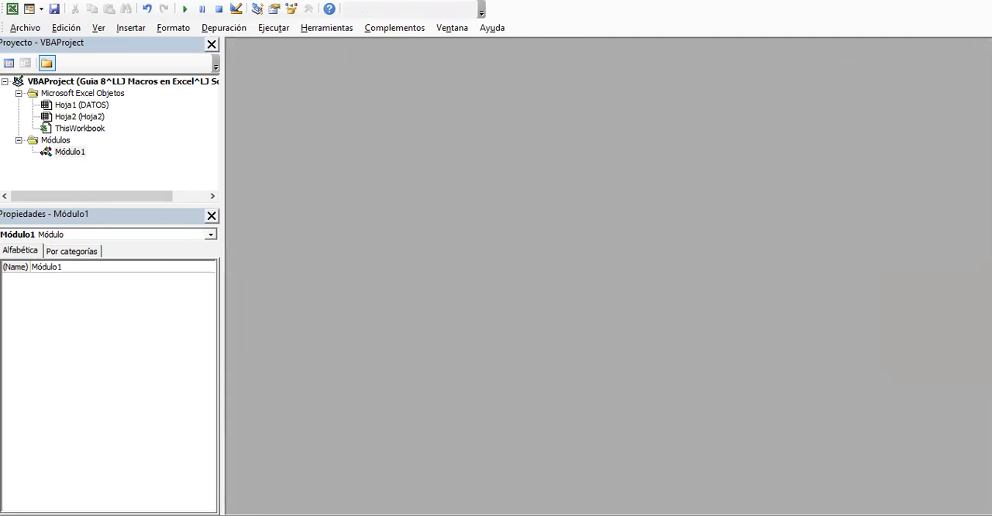
click(983, 2)
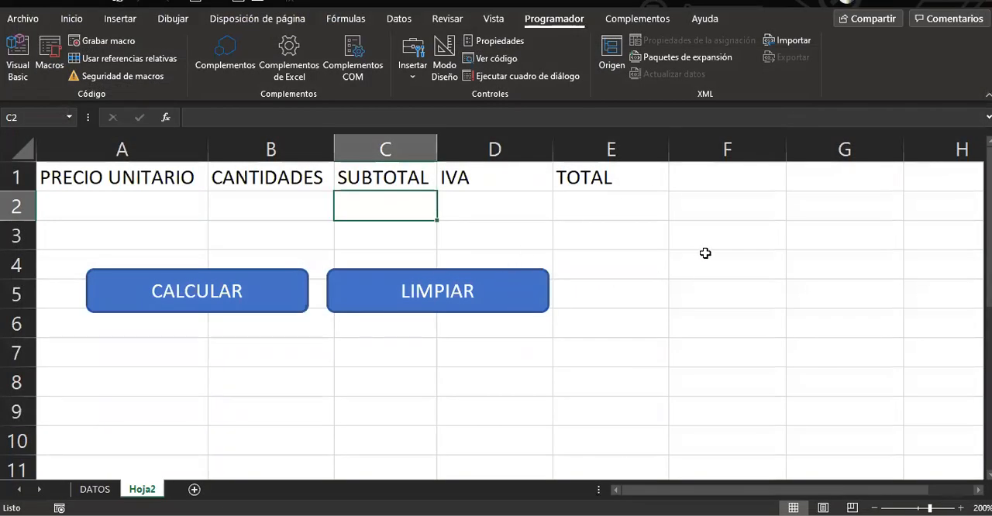
click(651, 350)
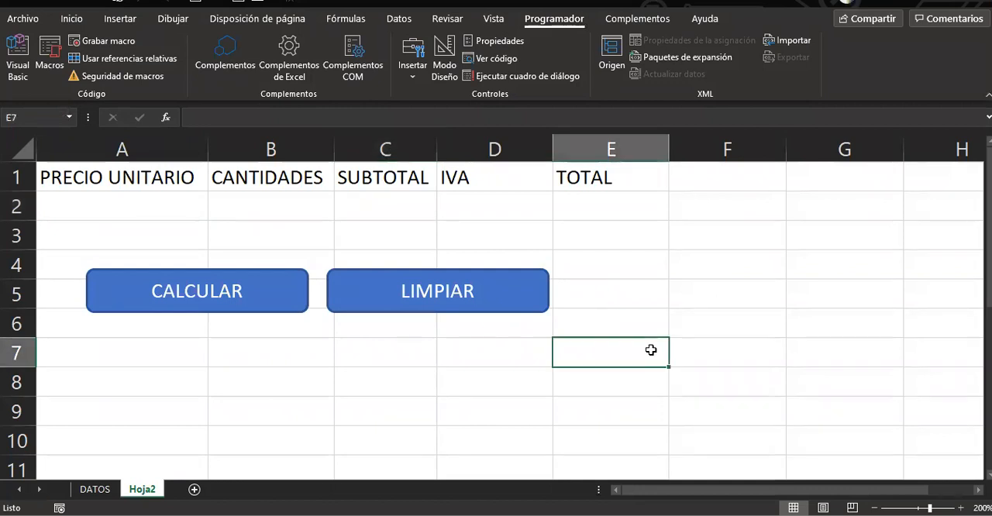
Rename the Hoja2 worksheet as INTRODUCCIÓN
double_click(144, 490)
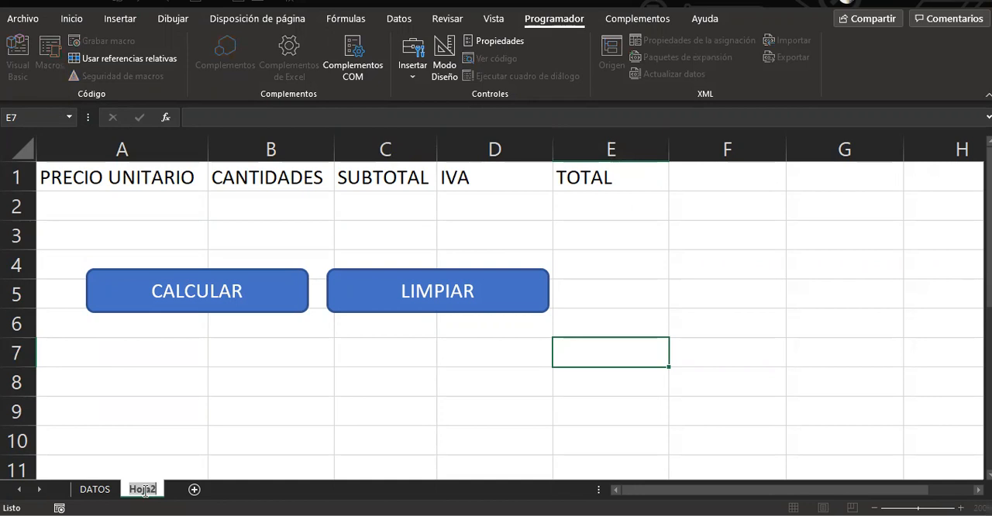
text(INTR)
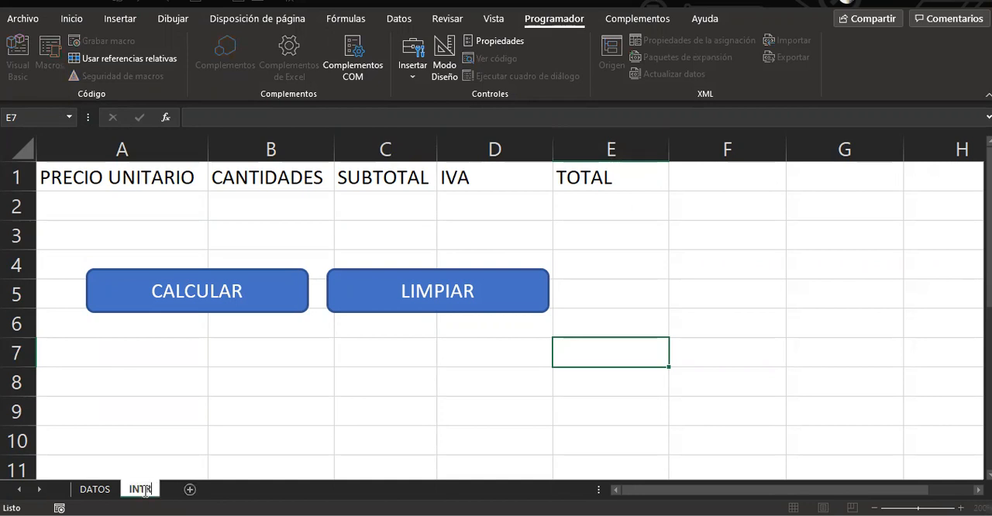
text(ODUCCIÓN)
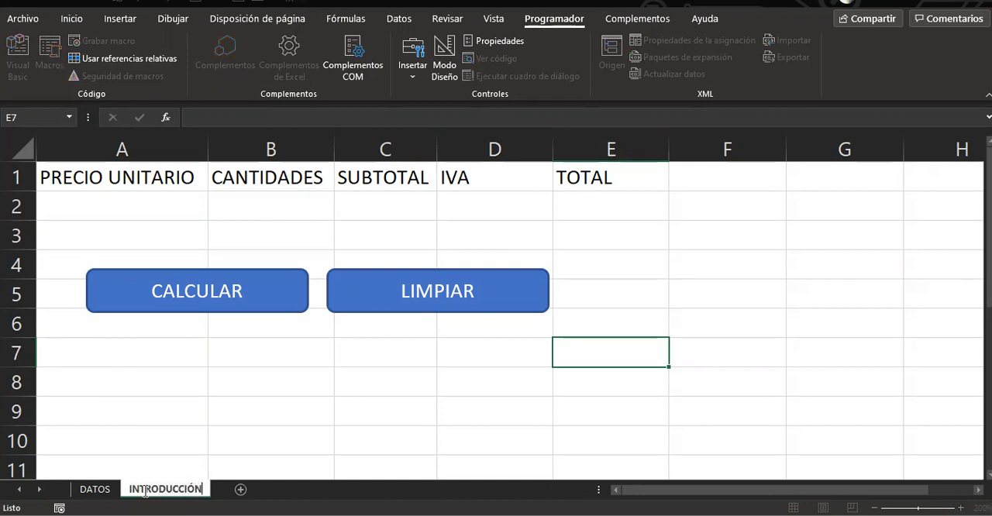
Create a copy of the DATOS sheet placed before the INTRODUCCIÓN sheet
click(97, 492)
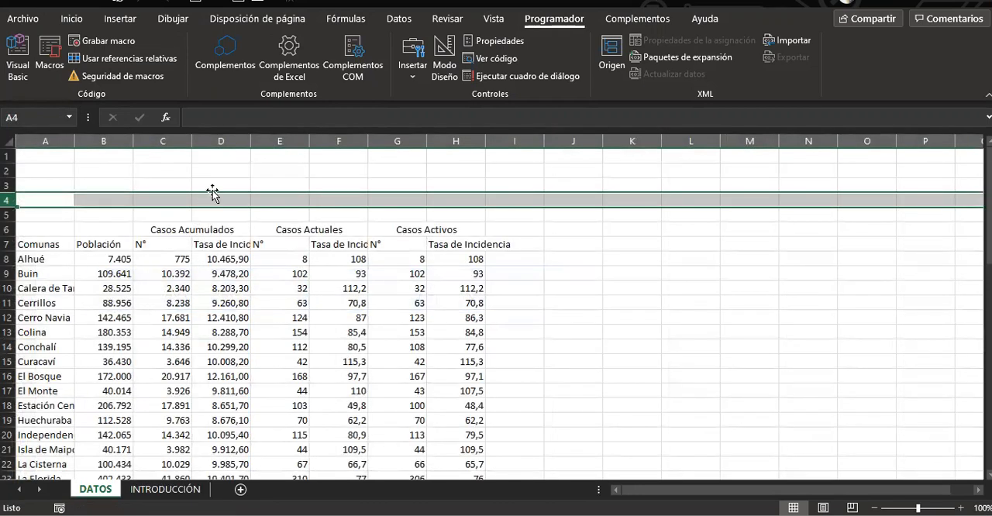
right_click(85, 490)
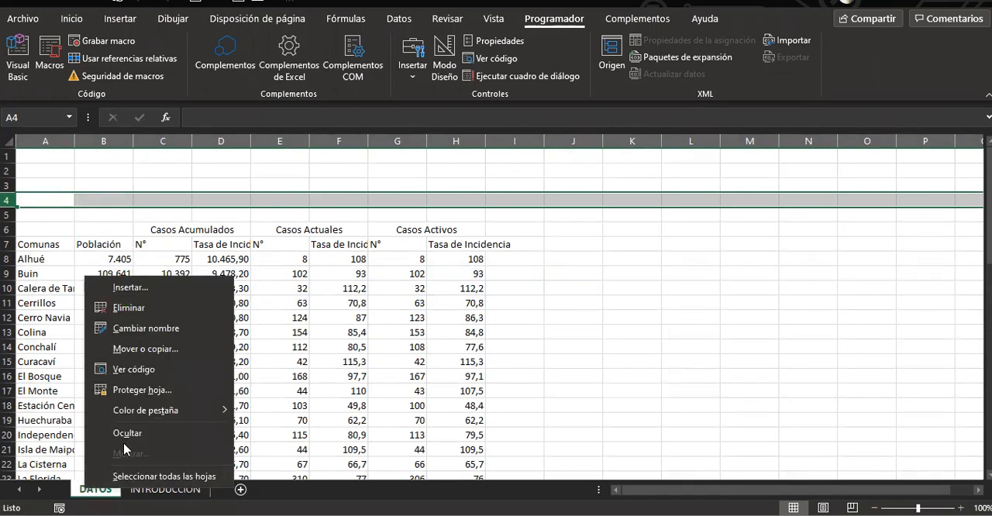
click(170, 348)
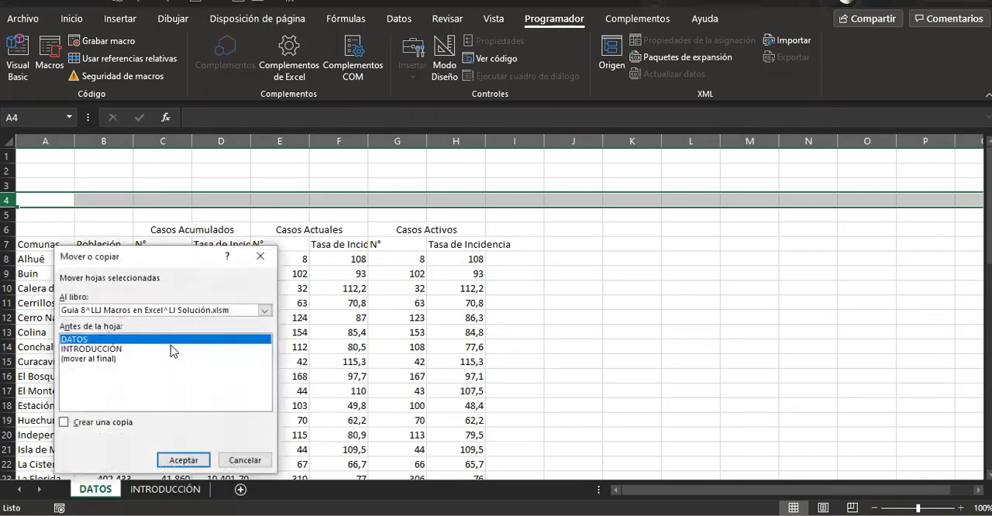
click(101, 360)
click(107, 349)
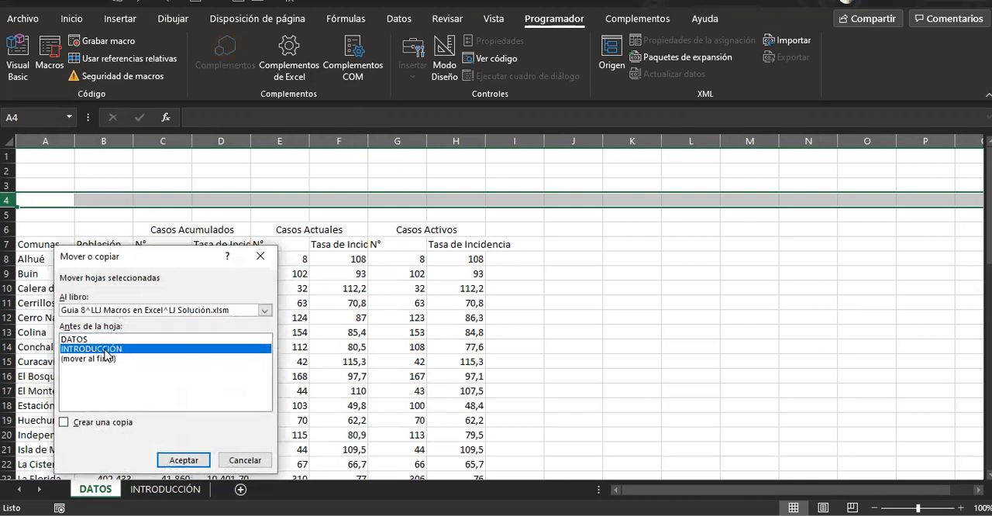
click(74, 425)
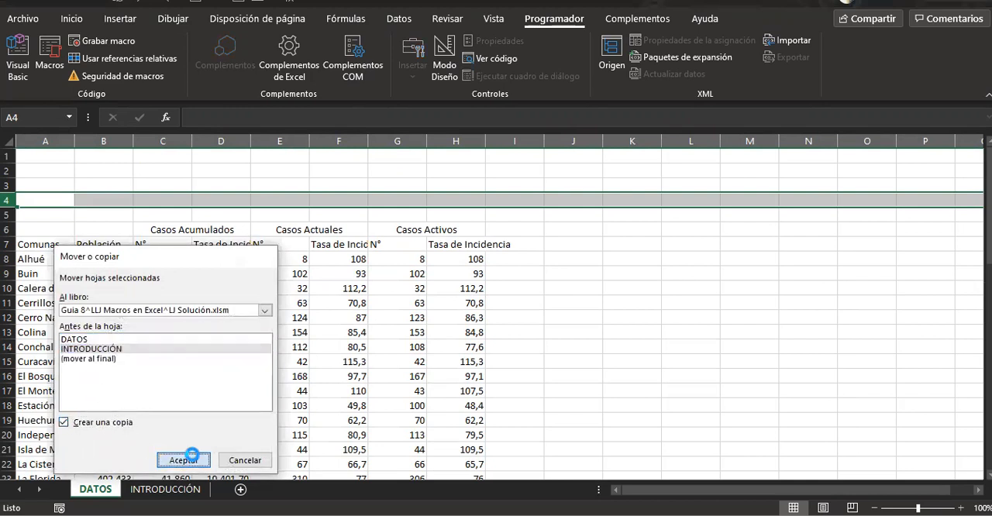
click(188, 458)
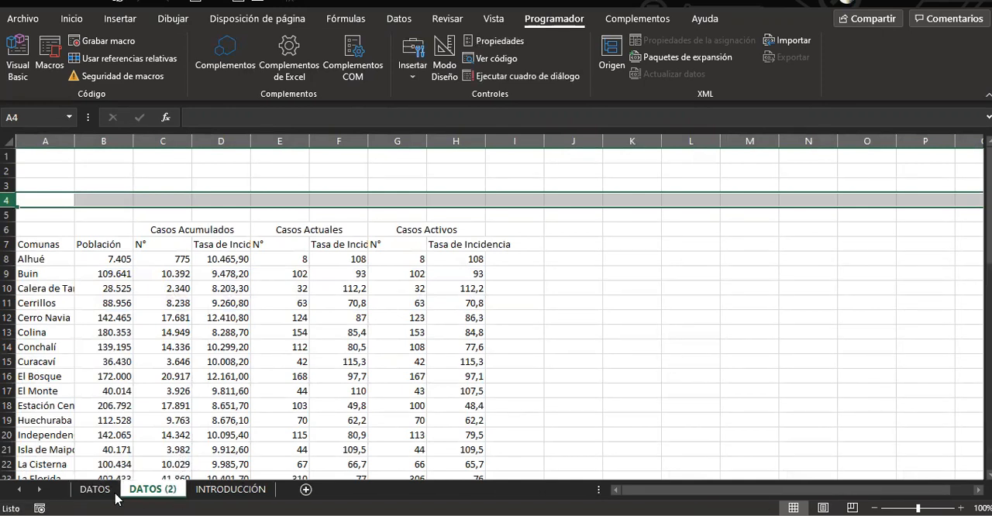
Return to the original DATOS sheet and look through the rows of the comunas table
click(114, 493)
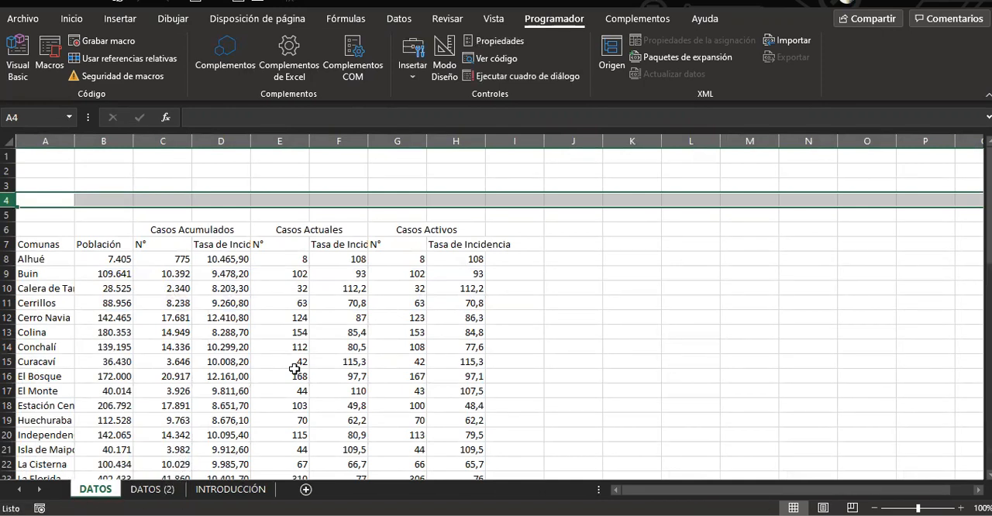
click(568, 183)
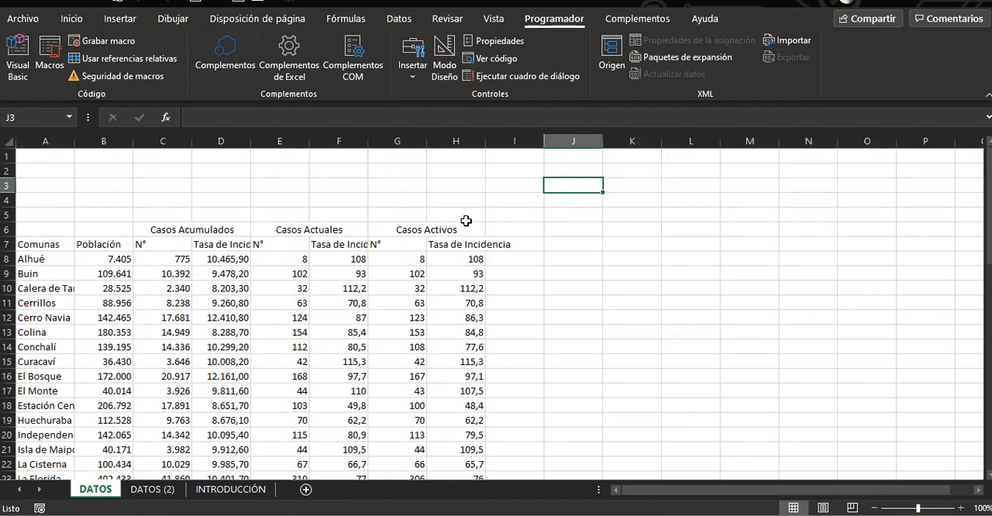
click(31, 245)
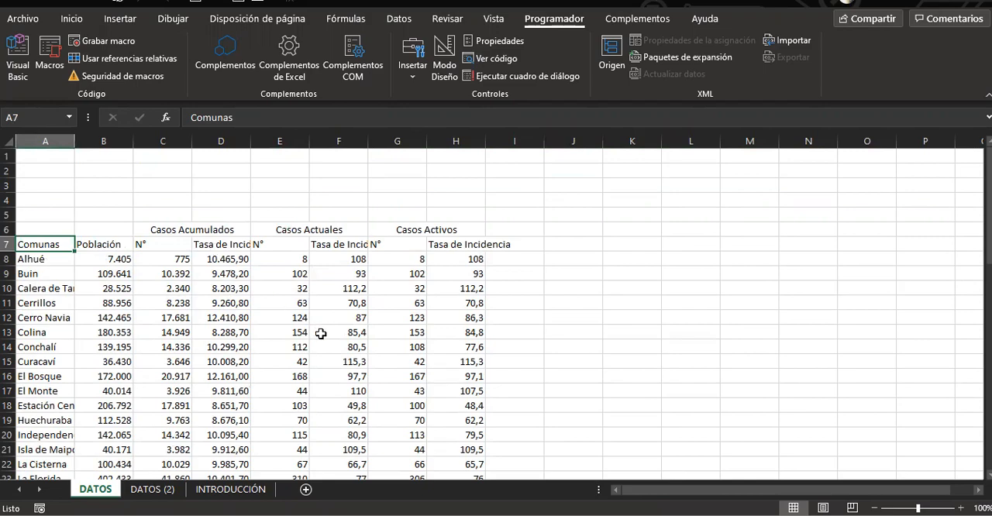
scroll(318, 332, down, 5)
scroll(315, 319, down, 6)
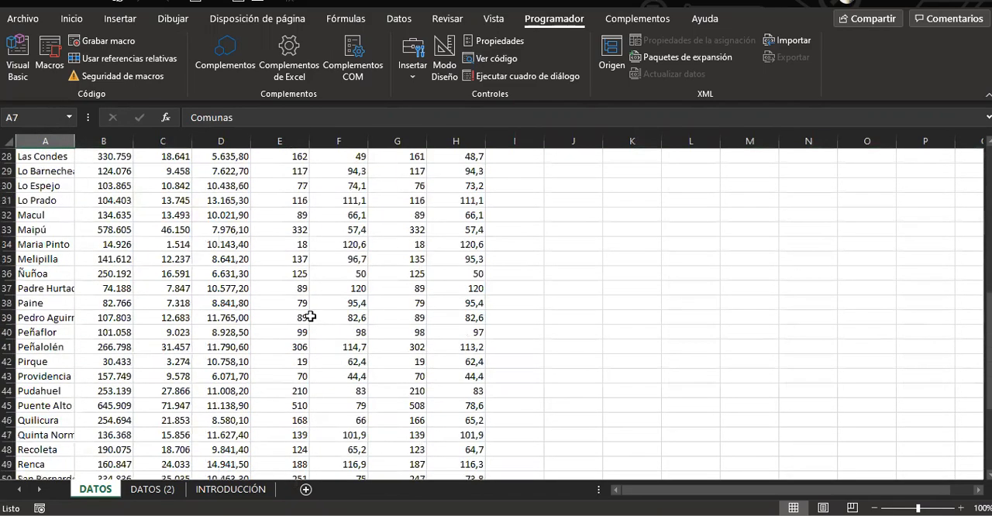
scroll(310, 314, up, 8)
scroll(310, 315, up, 3)
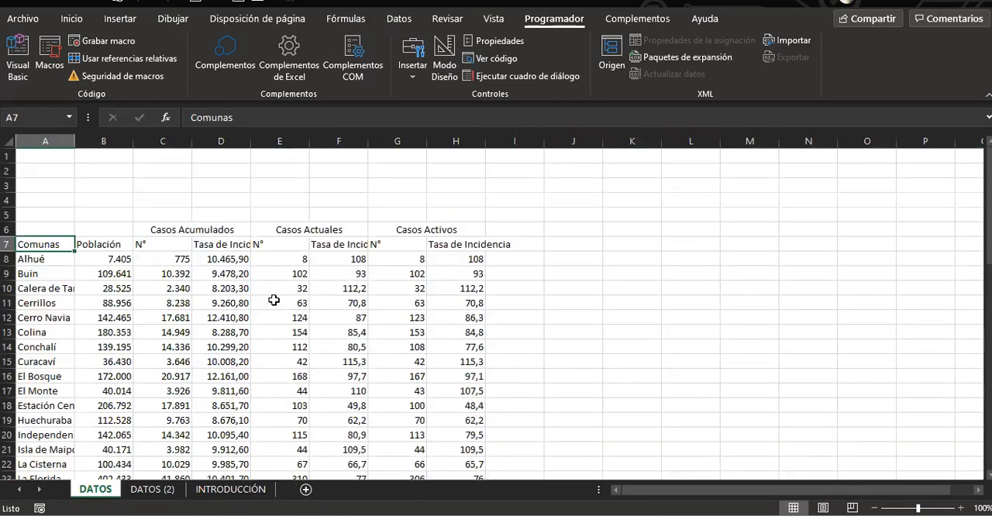
key(ctrl+c)
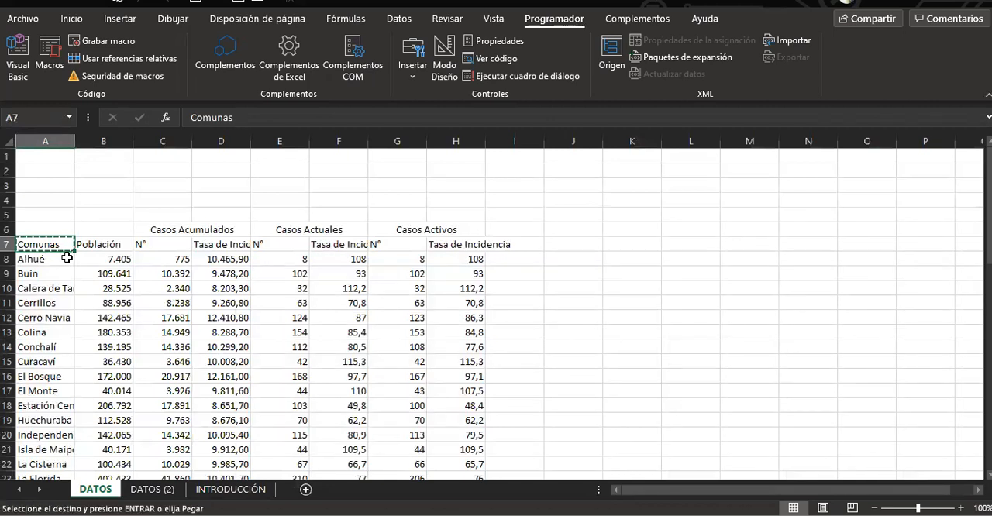
click(91, 155)
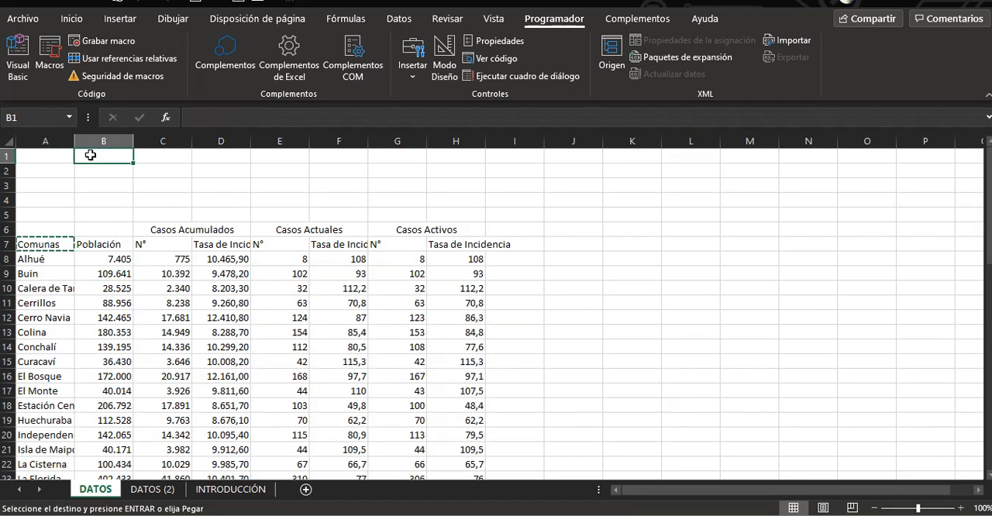
text(})
key(Return)
Copy the Comunas heading from A7 into cell B1
click(52, 245)
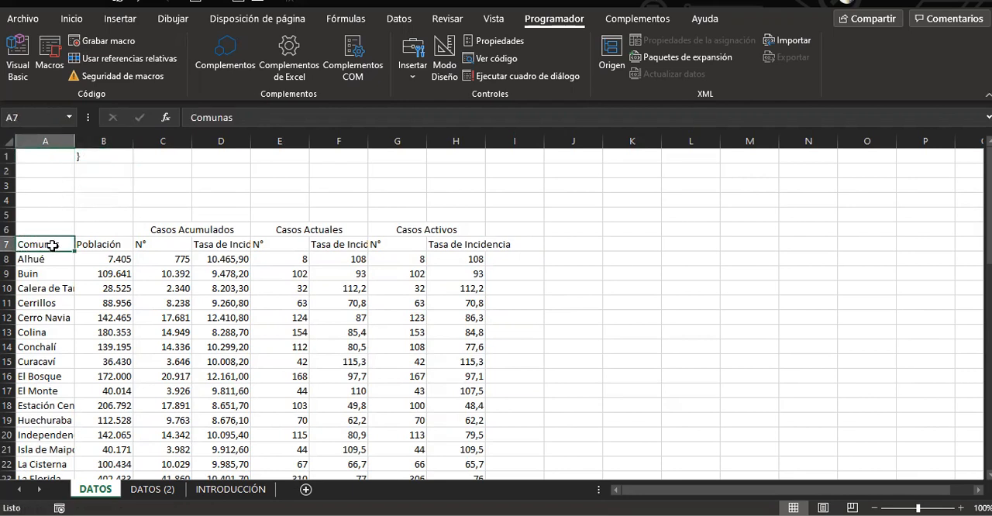
key(ctrl+c)
key(Up)
key(Up)
key(Up)
key(Up)
key(Up)
key(Up)
key(Right)
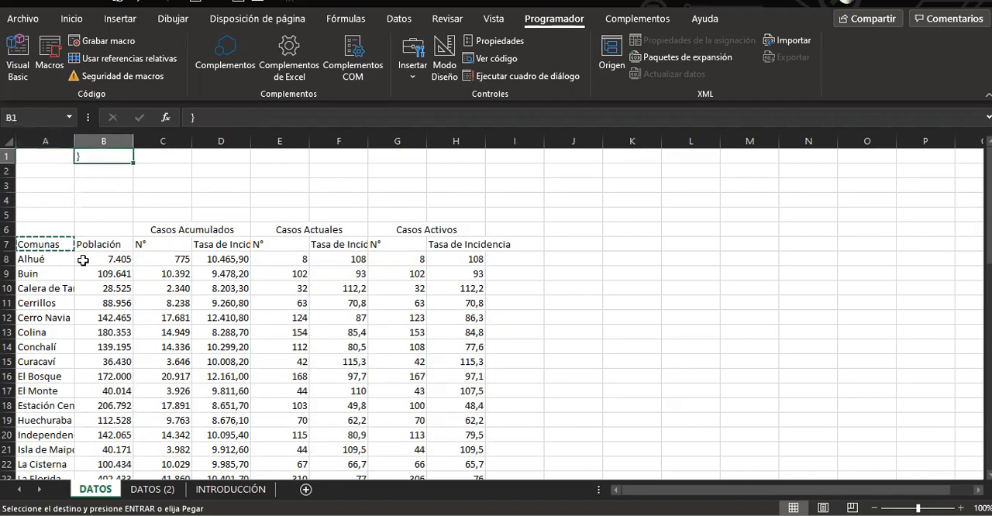
key(ctrl+v)
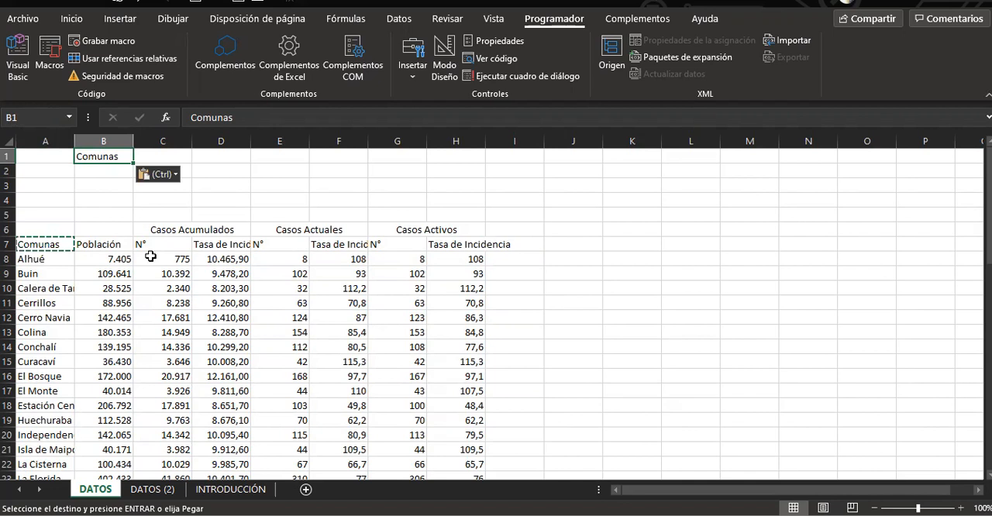
Copy the Población heading from B7 into cell C1
click(92, 246)
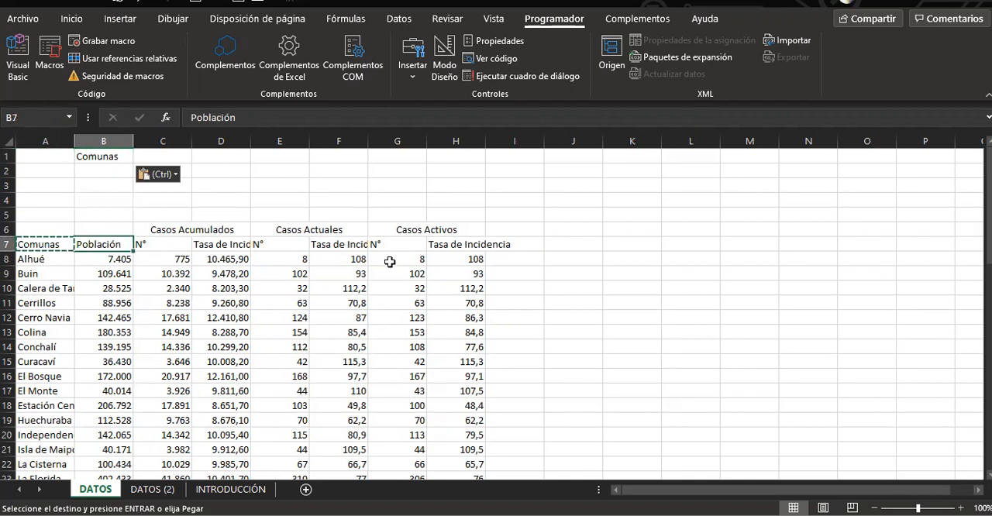
key(ctrl+c)
key(Up)
key(Up)
key(Up)
key(Up)
key(Up)
key(Up)
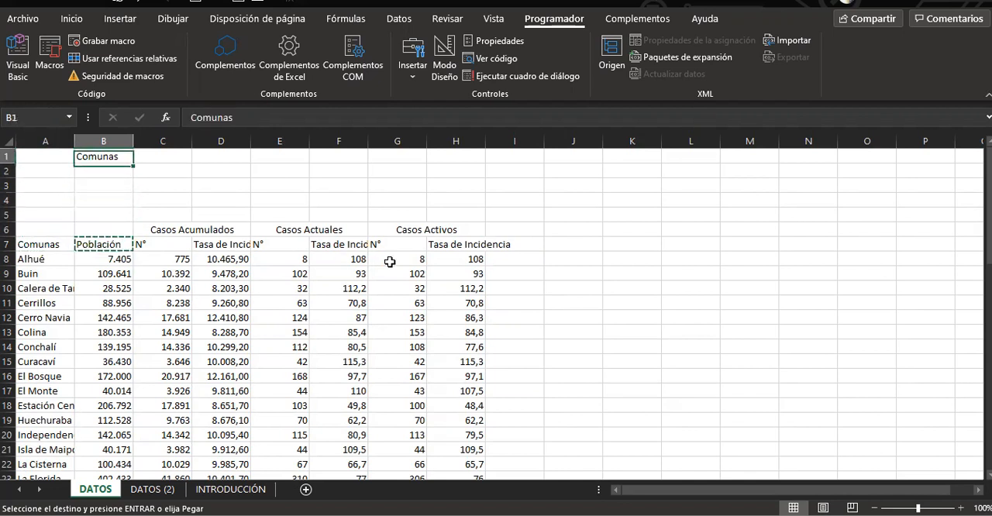
key(Right)
key(Return)
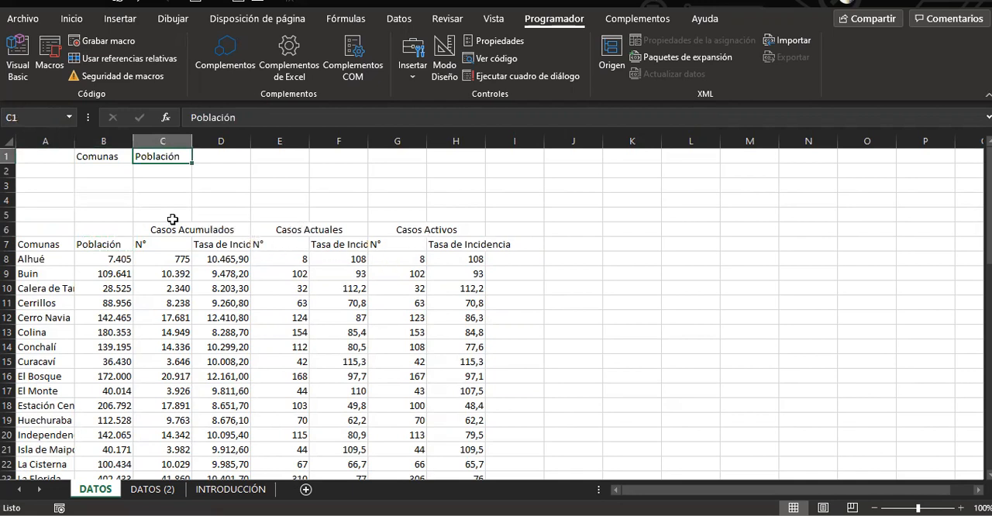
Move the Comunas and Población headings from row 1 down to B2:C2
drag(106, 157, 150, 171)
click(103, 172)
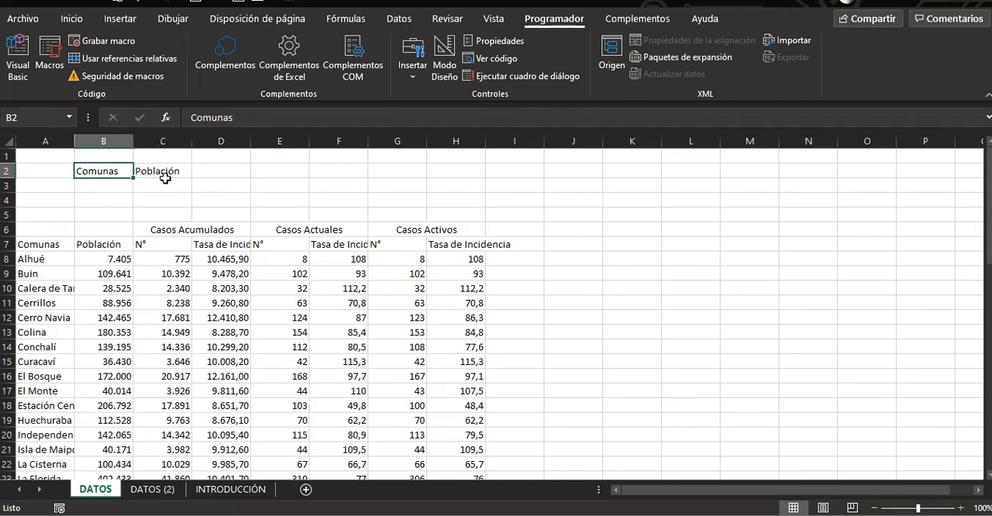
click(167, 186)
click(203, 226)
drag(272, 246, 411, 242)
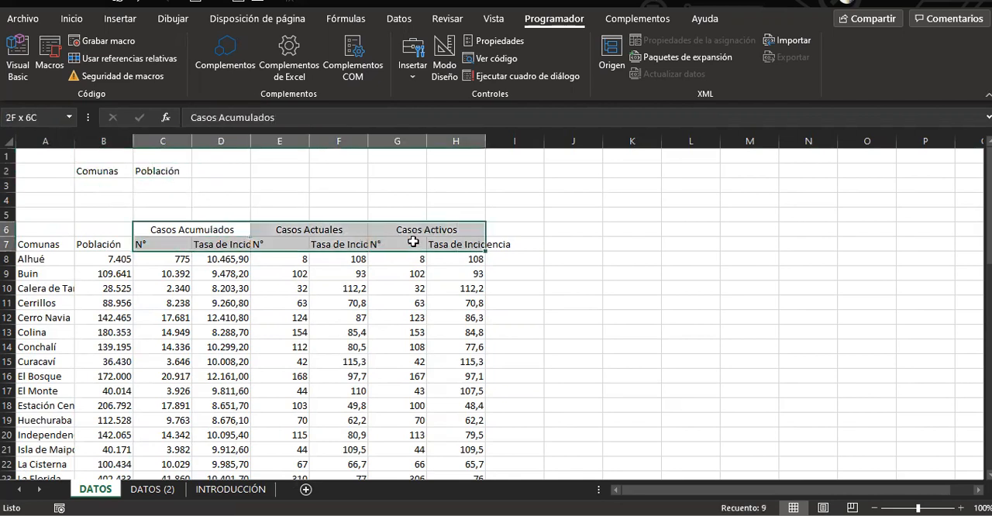
right_click(377, 248)
key(Escape)
Copy the Casos Activos heading with its N° and Tasa de Incidencia subheadings from G6:H7 to D1
drag(411, 228, 416, 246)
right_click(416, 247)
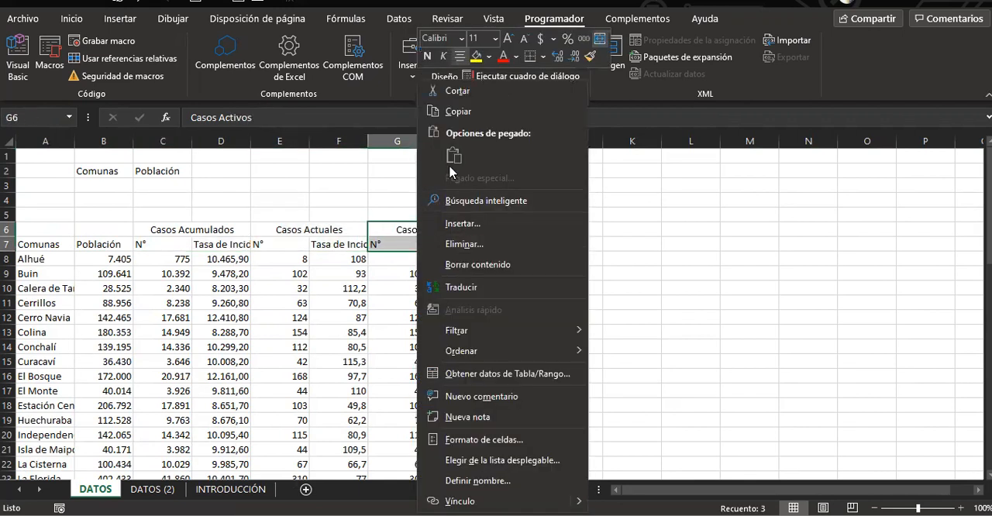
click(452, 69)
click(243, 158)
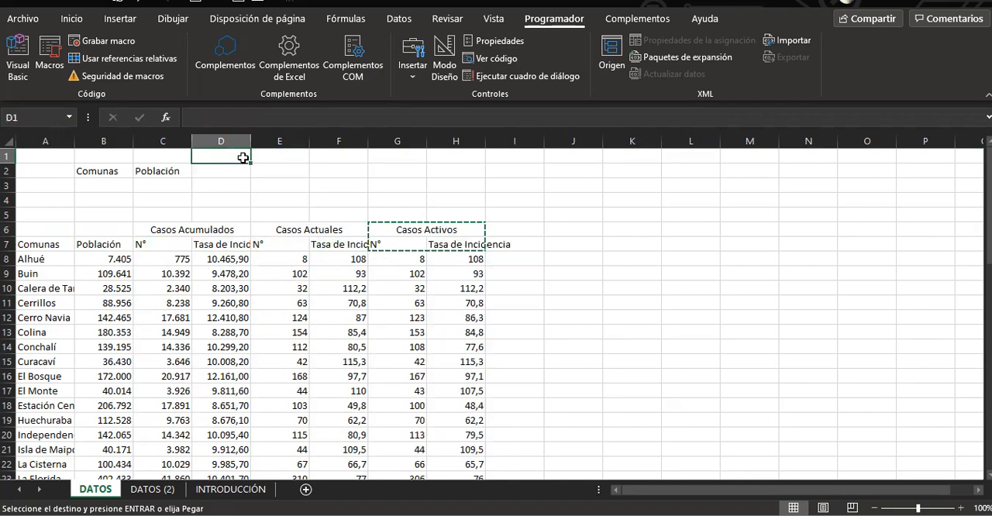
key(Return)
click(225, 184)
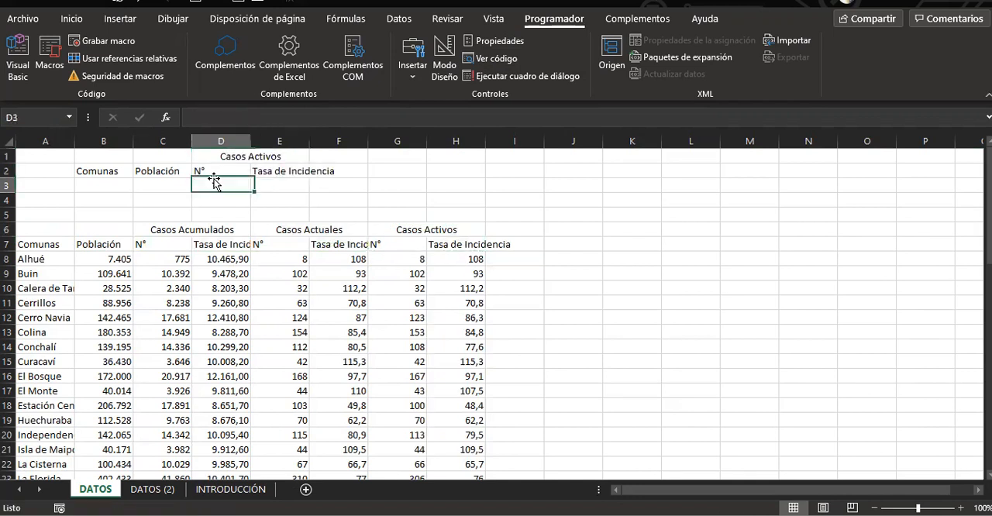
Enter DATOS GENERALES in B1 as the heading above Comunas and Población
click(110, 155)
drag(152, 158, 154, 158)
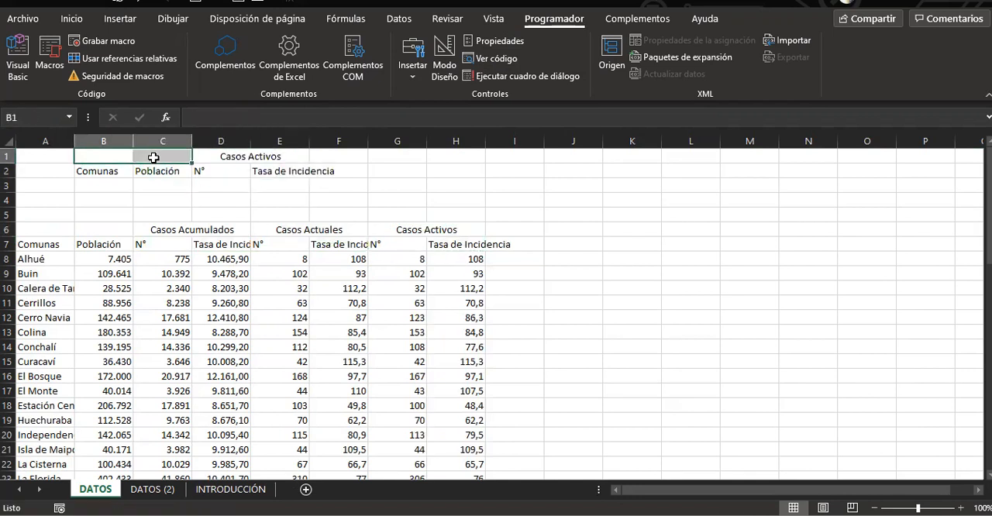
text(DATOS)
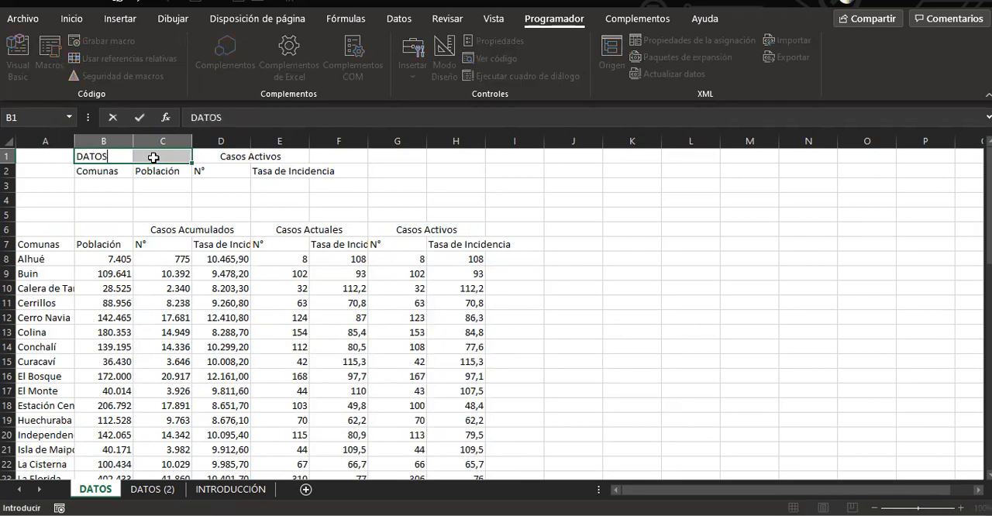
text( GENERALES)
key(Return)
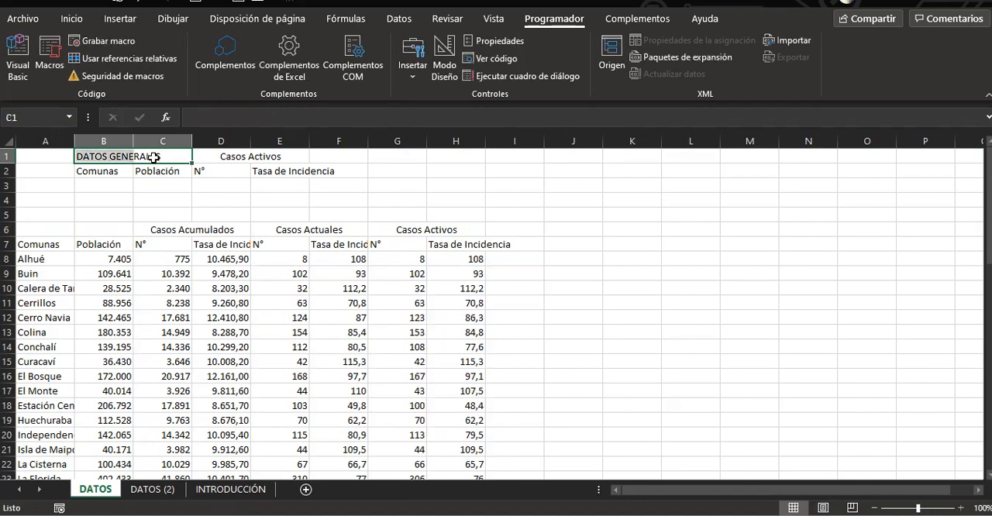
click(155, 197)
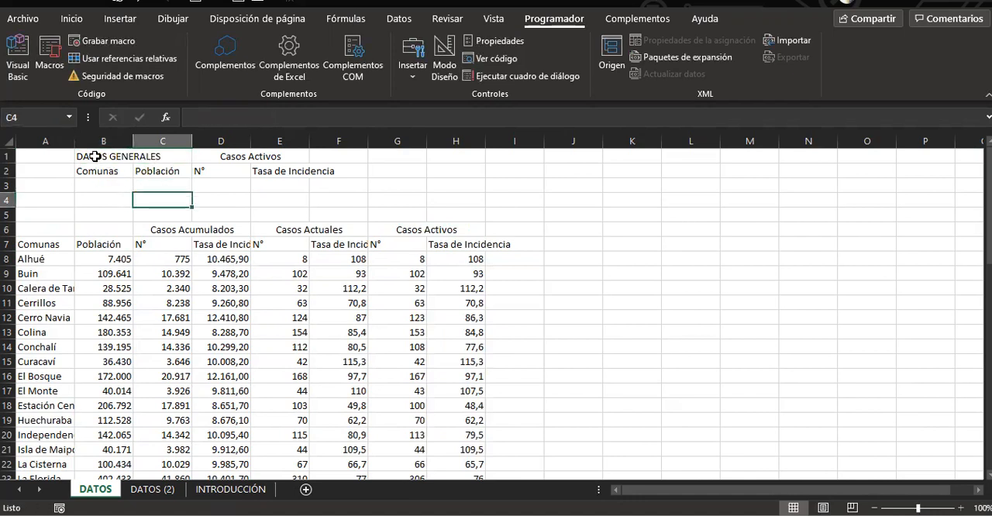
Enter IDENTIFICACIÓN in B1 as the heading above Comunas and Población
click(96, 157)
text(IDENTIFICACIÓ)
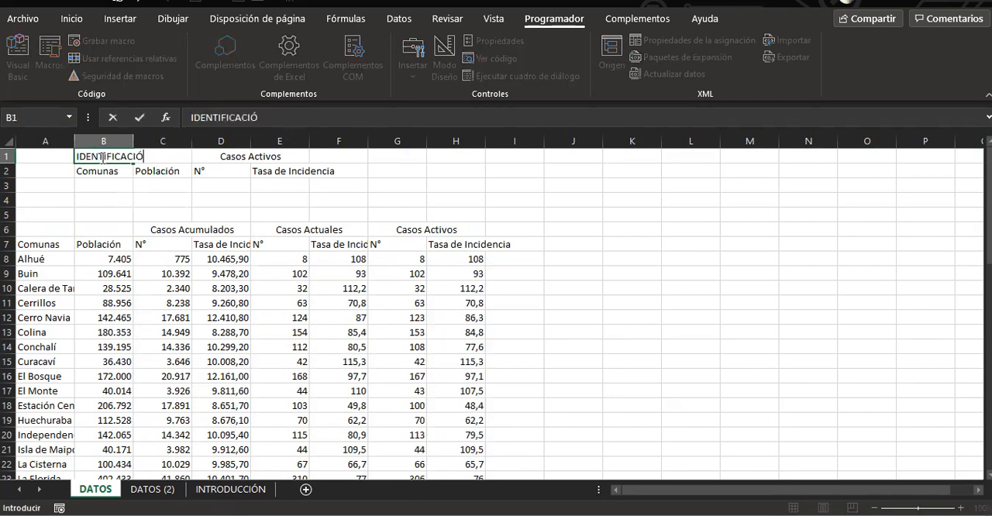
text(N)
key(Return)
Merge and center the IDENTIFICACIÓN heading across B1:C1
drag(146, 156, 219, 149)
drag(99, 161, 151, 159)
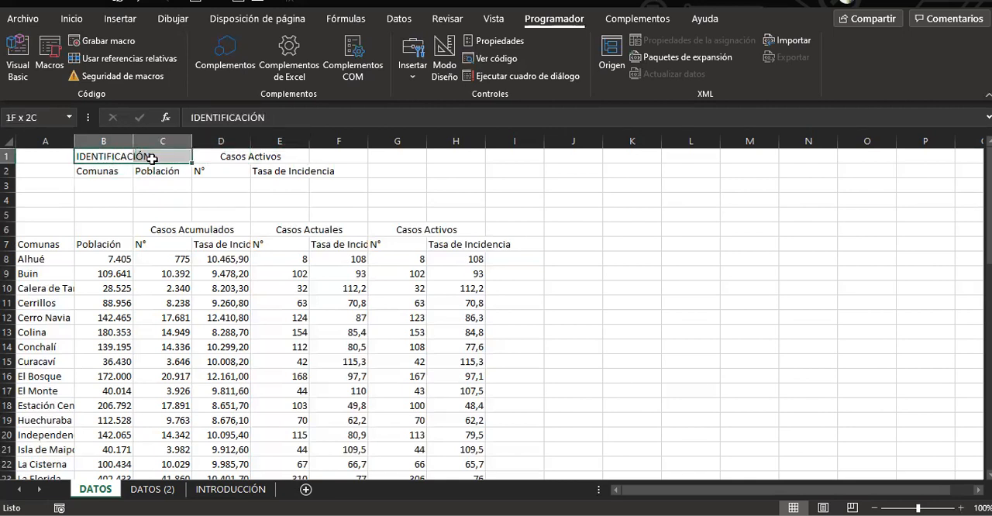
click(72, 18)
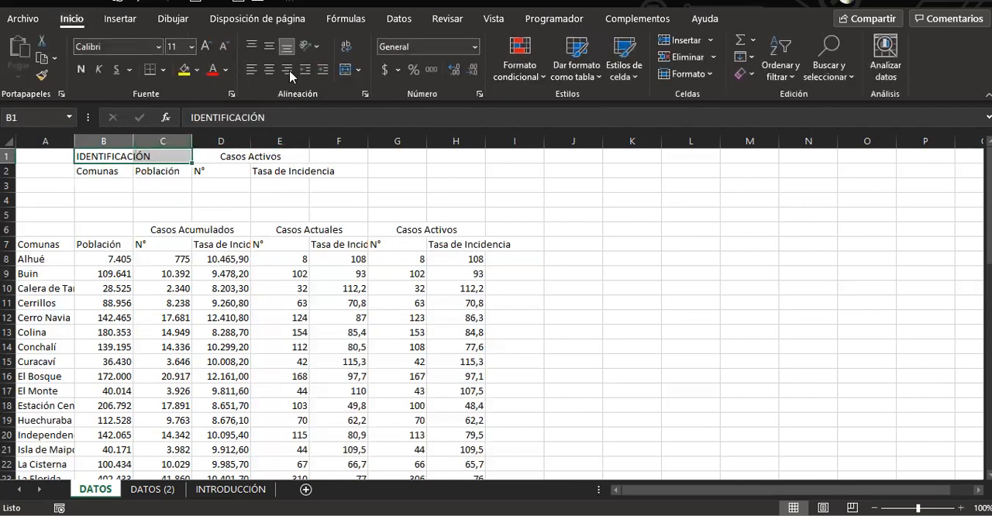
click(344, 69)
click(58, 188)
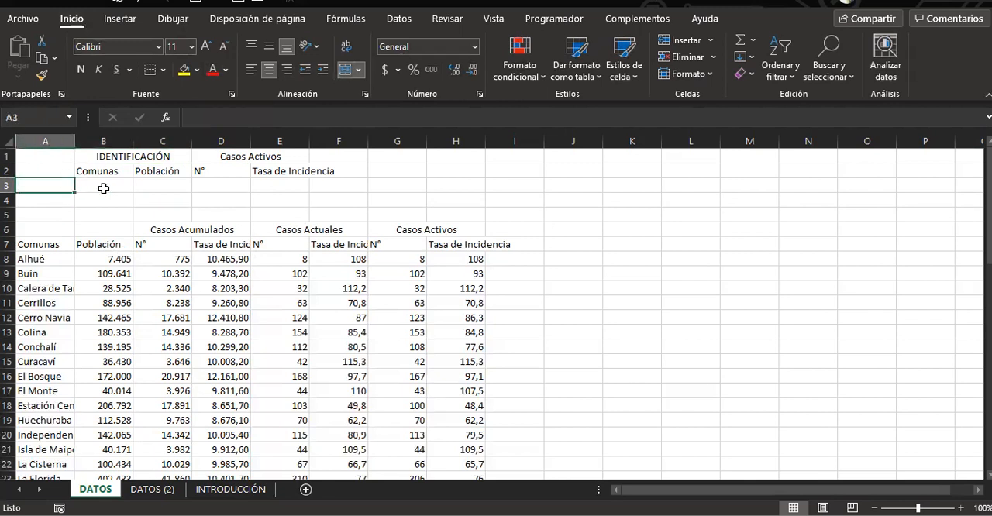
Enter the row labels OPCION 1 in A3 and OPCIÓN 2 in A4
text(OP)
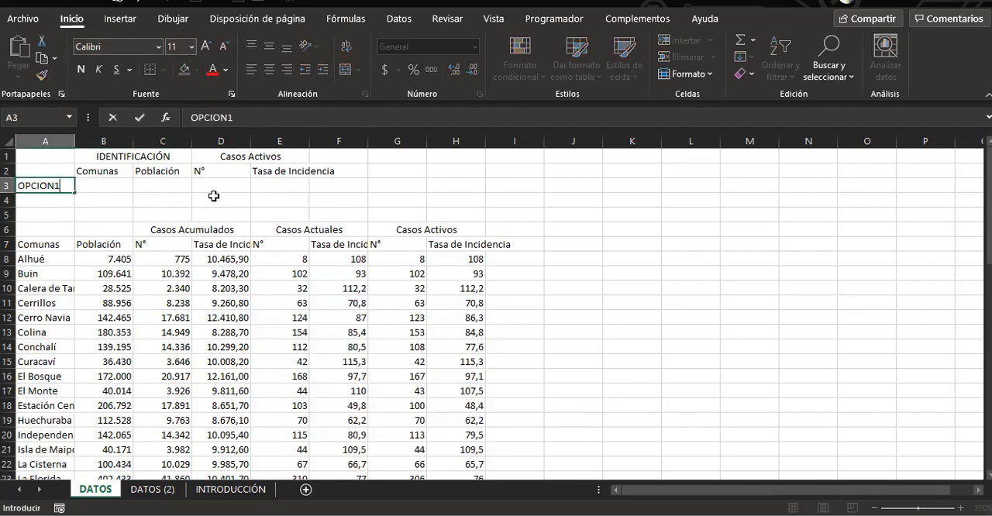
text(CION 1)
key(Return)
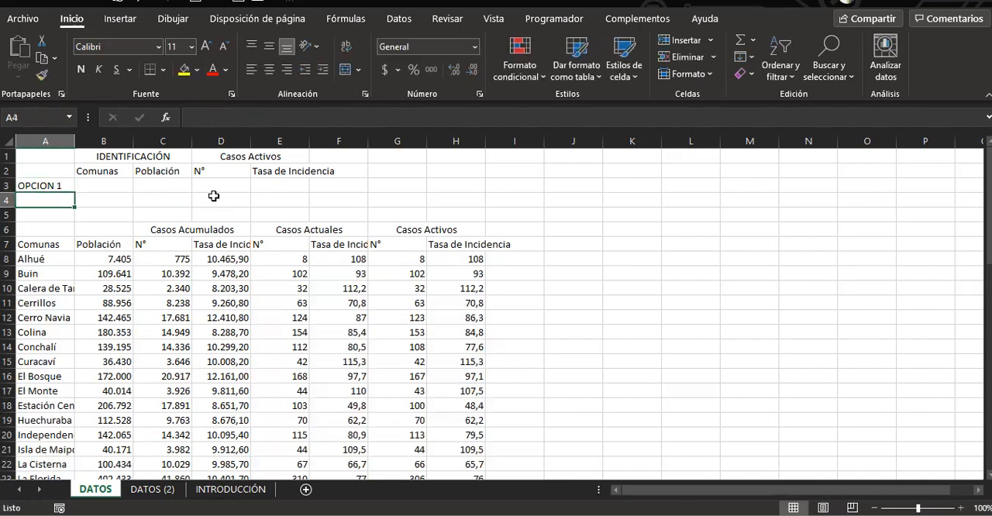
text(OPCIÓN2)
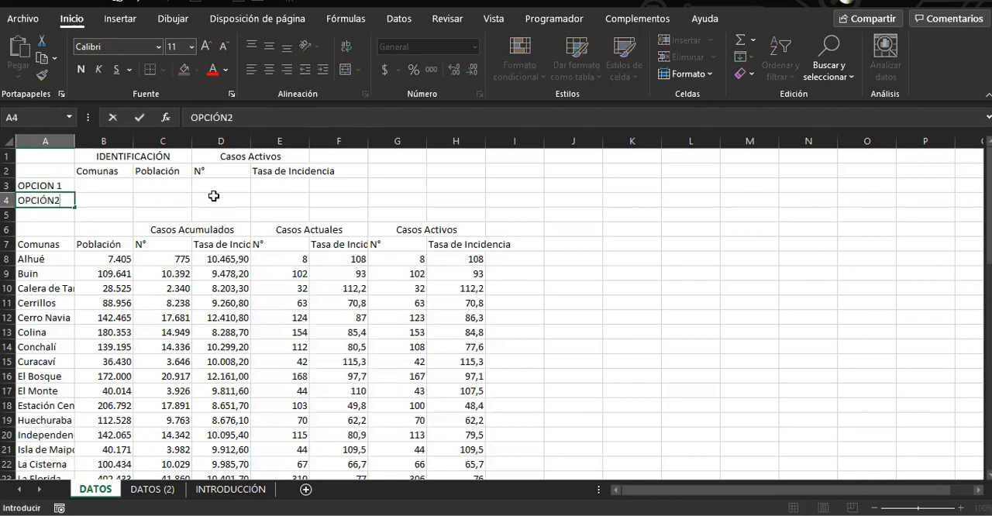
key(ctrl+Return)
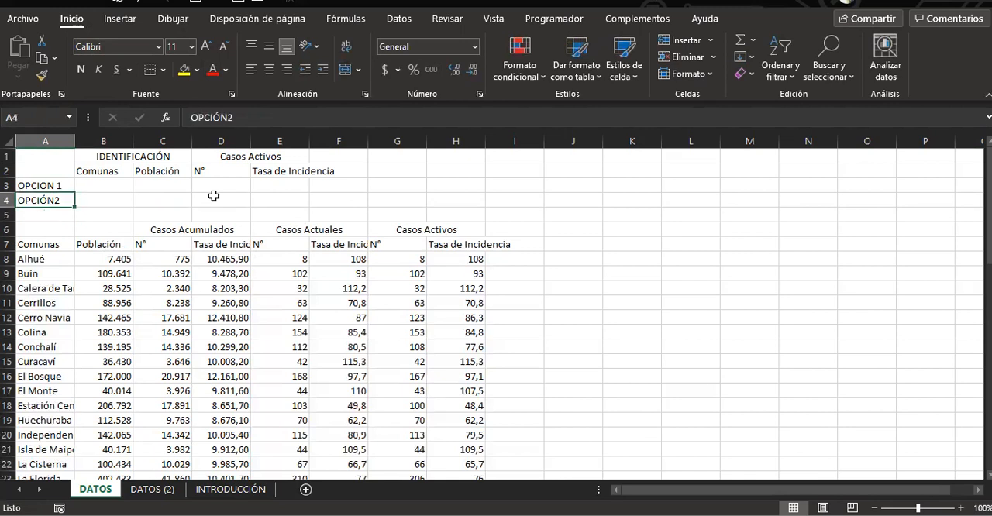
click(233, 118)
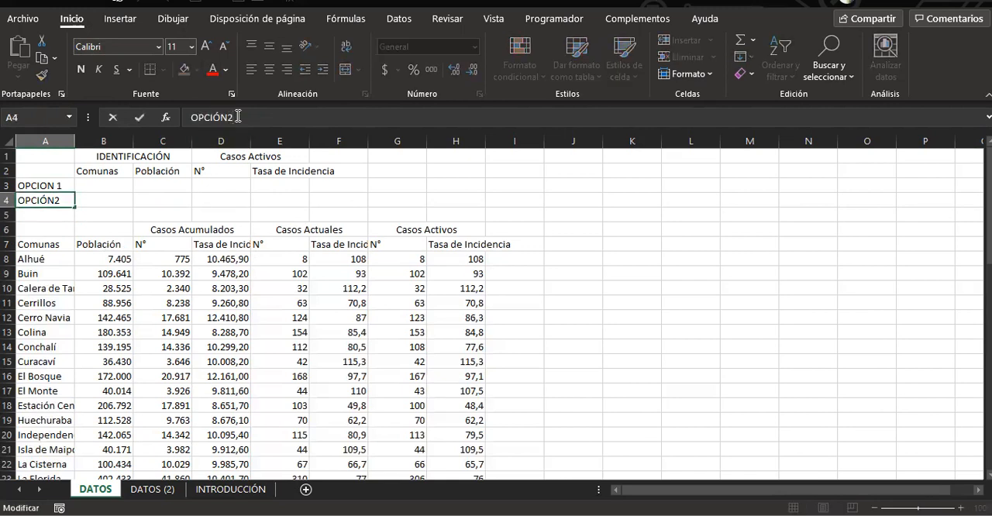
key(Return)
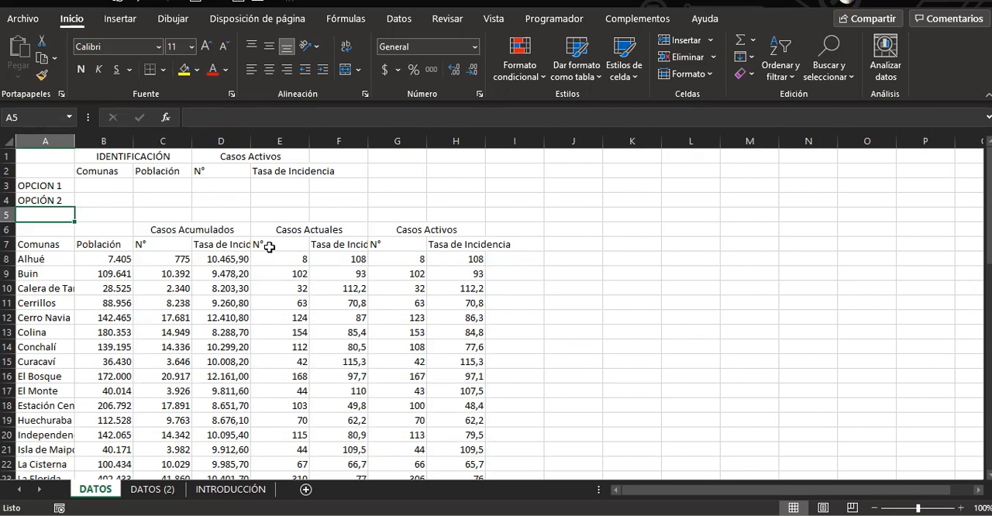
Delete the Casos Activos heading and its N° and Tasa de Incidencia subheadings from D1:E2
drag(219, 159, 228, 171)
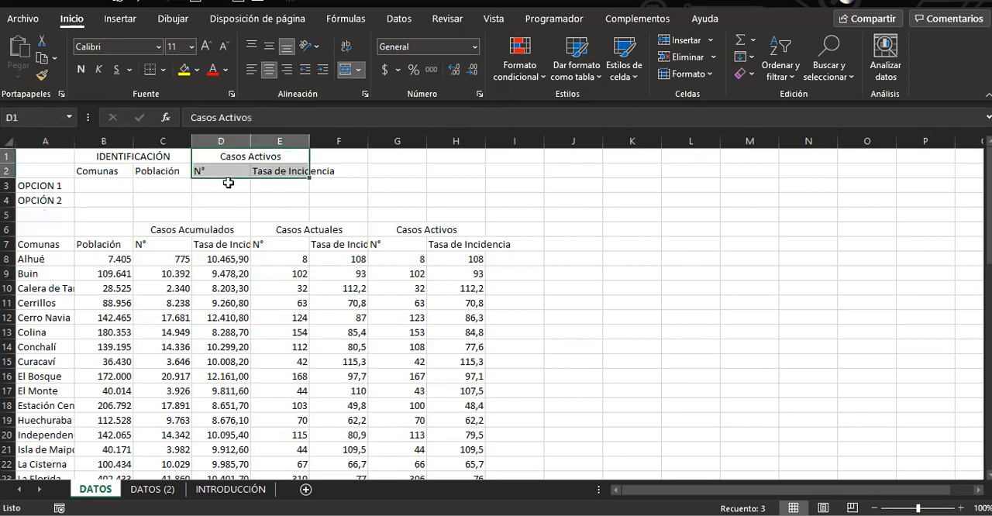
click(207, 171)
click(288, 175)
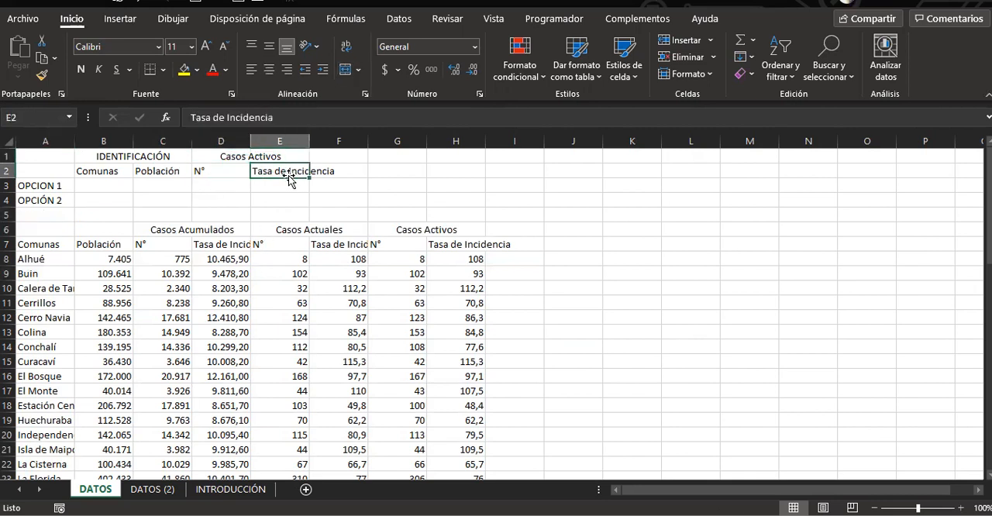
click(144, 244)
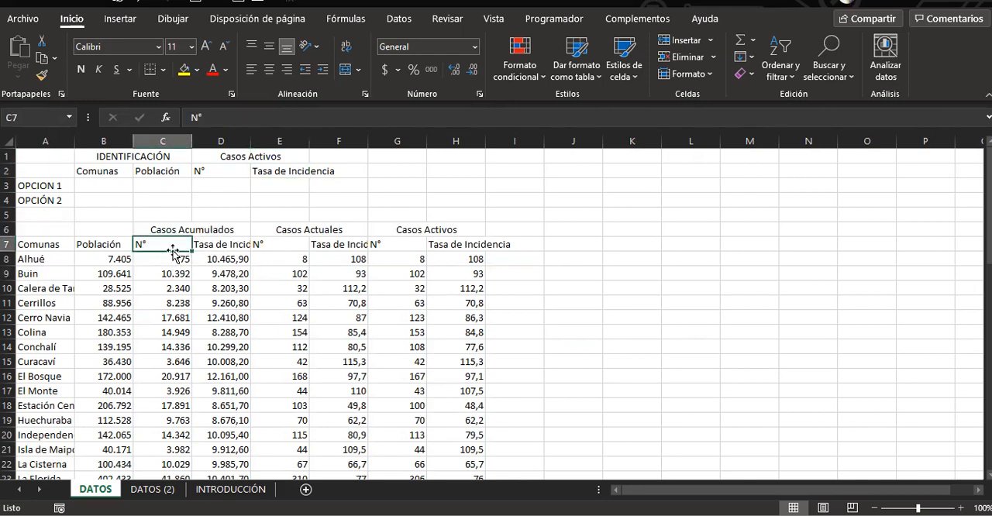
click(242, 247)
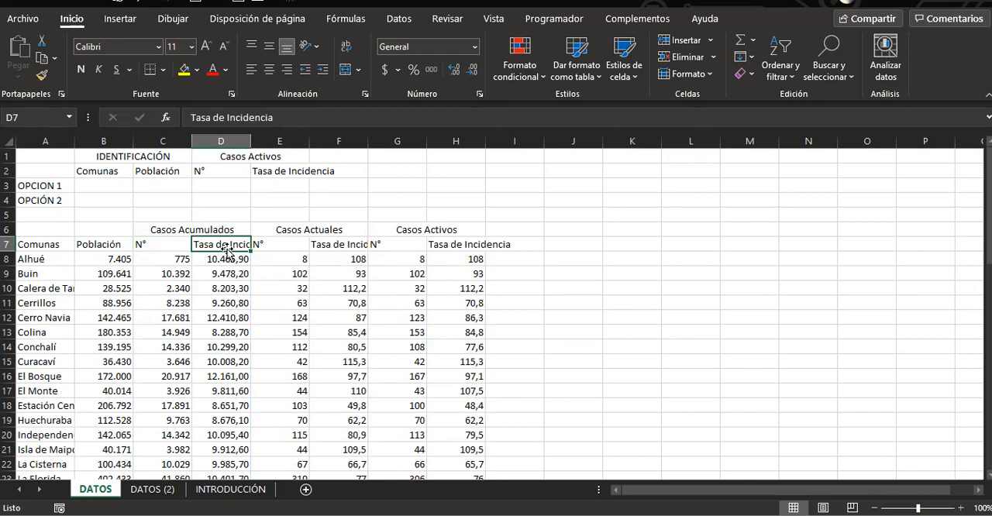
drag(221, 156, 273, 180)
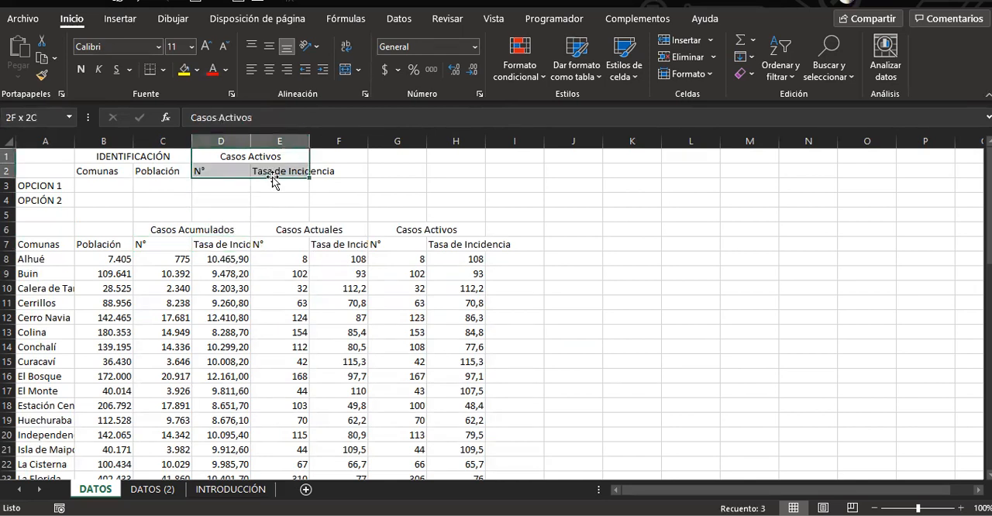
key(Delete)
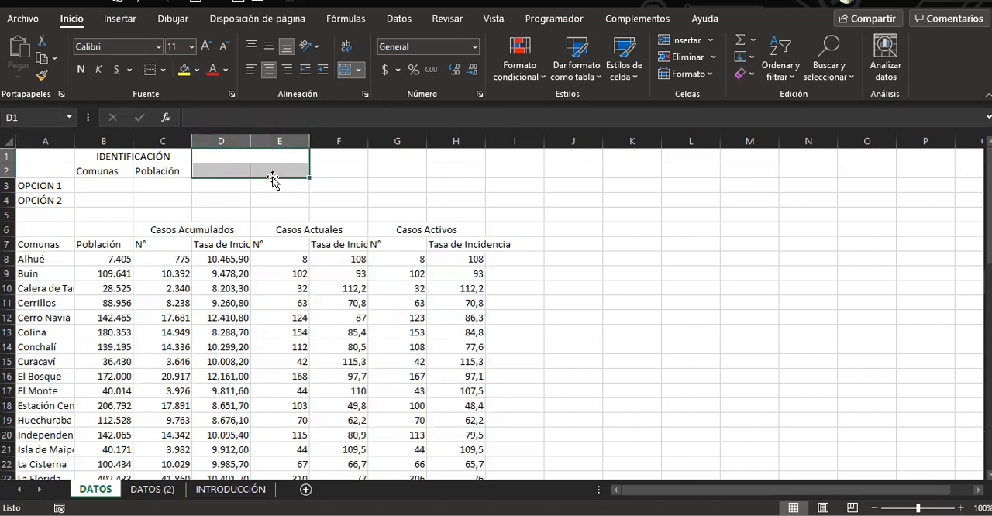
Compare the Comunas and Población criteria headings in row 2 with the matching table headings in row 7
click(94, 183)
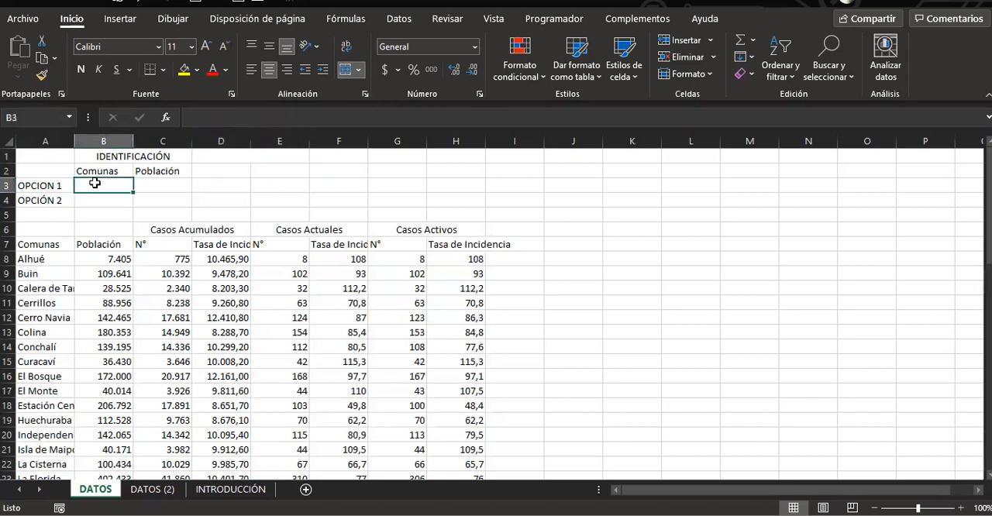
click(152, 182)
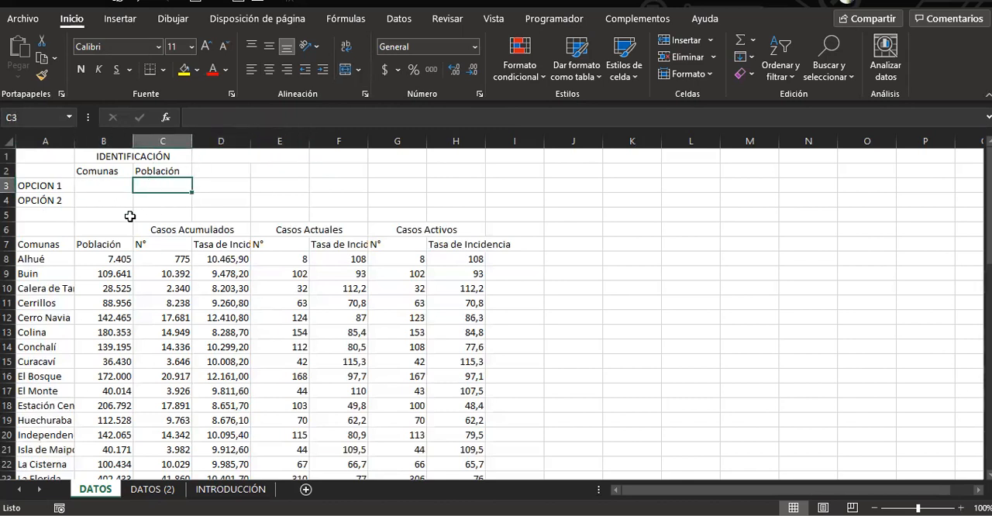
click(48, 246)
click(93, 246)
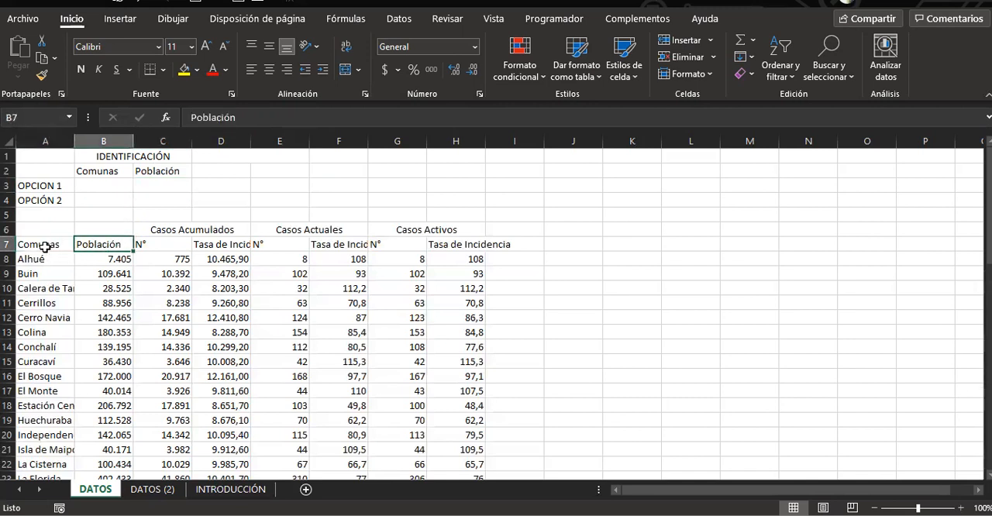
click(89, 172)
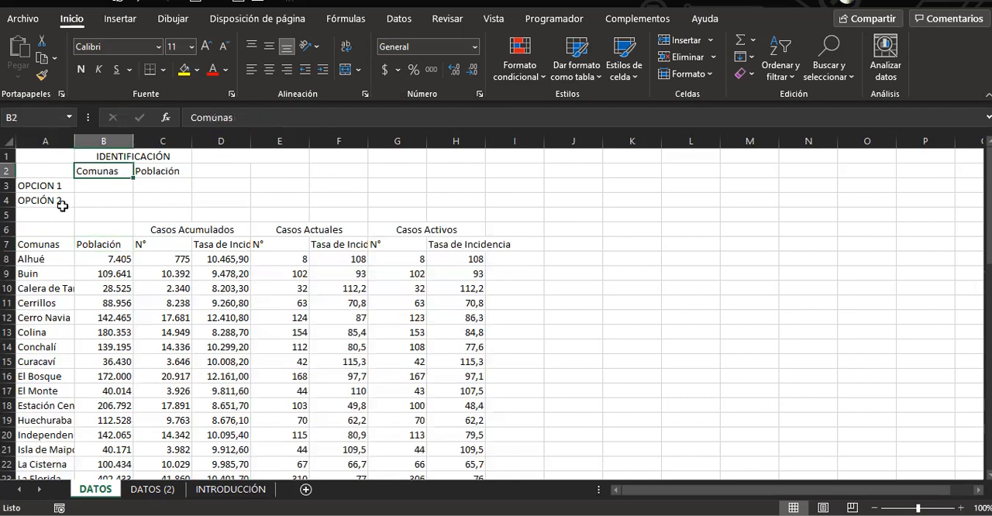
Open an advanced filter for the comunas table starting at A7 and check the extent of its list range A7:H60
click(35, 247)
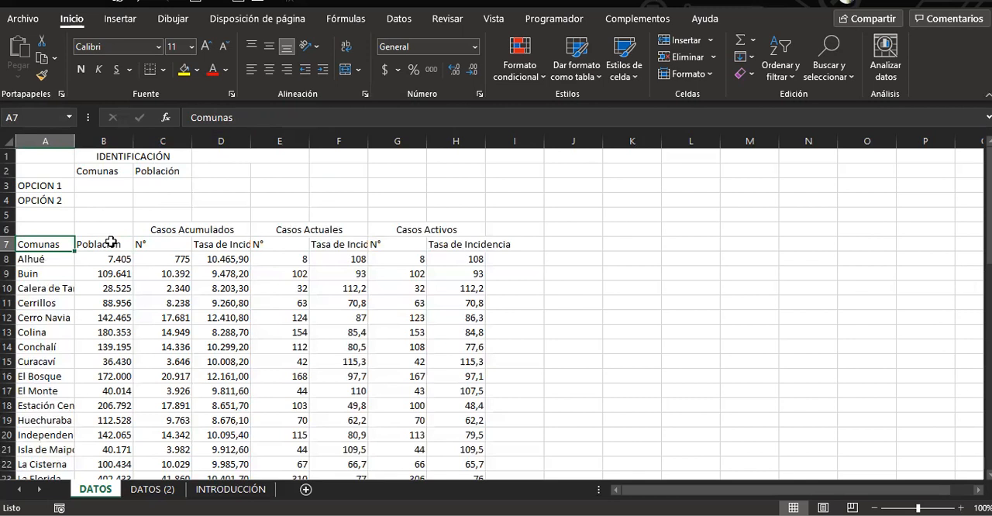
scroll(128, 267, down, 1)
scroll(137, 279, up, 1)
click(400, 20)
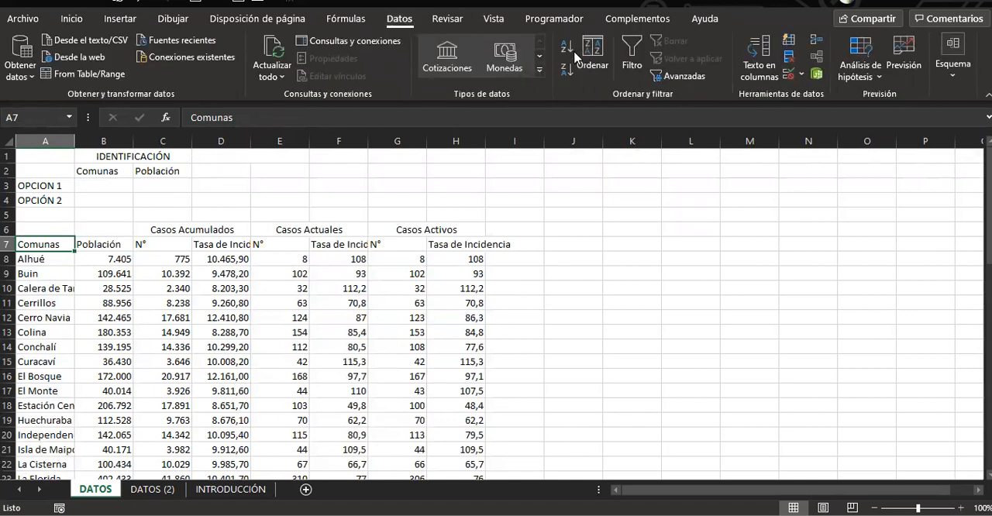
click(682, 74)
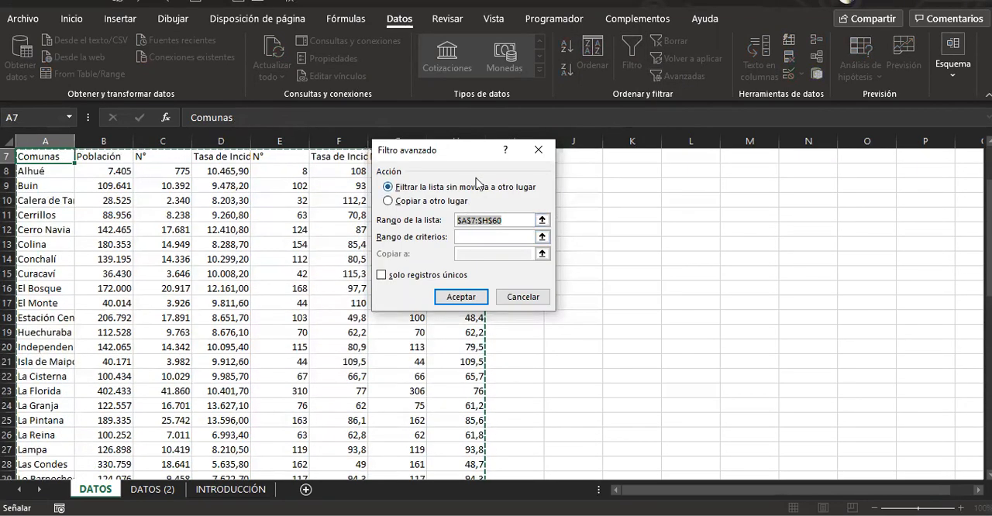
scroll(403, 238, up, 2)
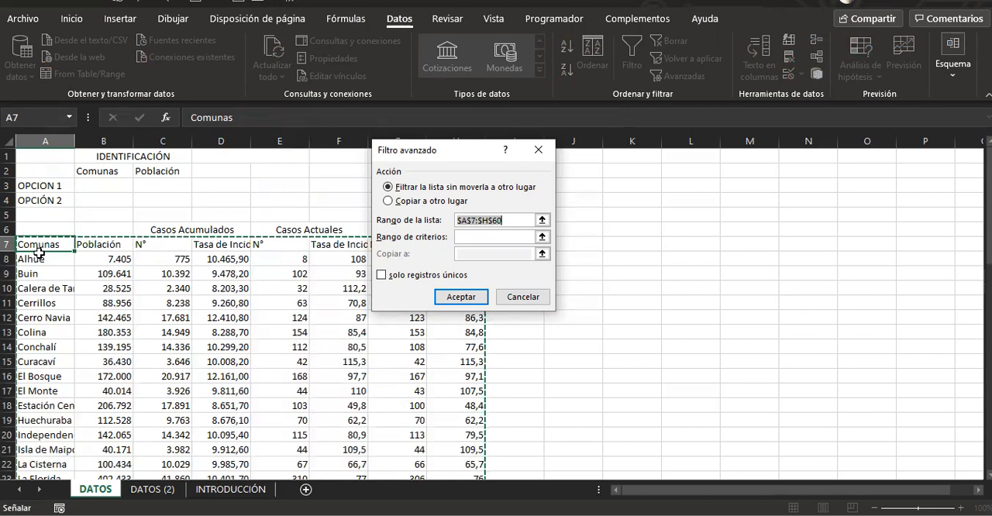
scroll(82, 277, down, 16)
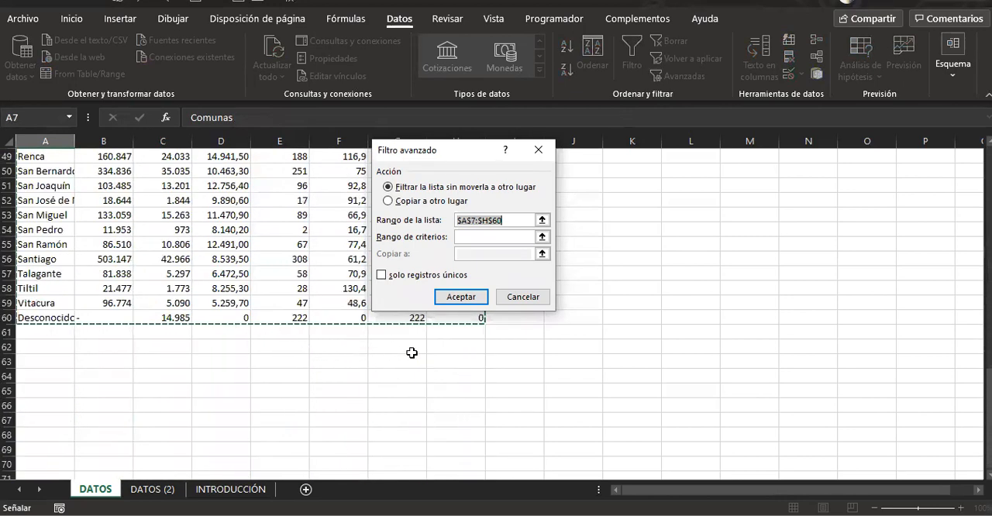
scroll(479, 325, up, 1)
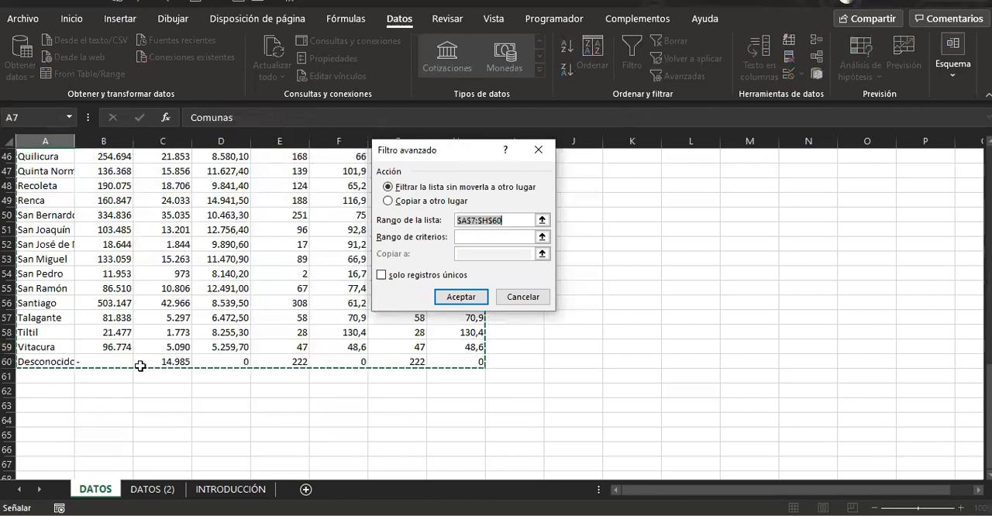
scroll(410, 365, up, 9)
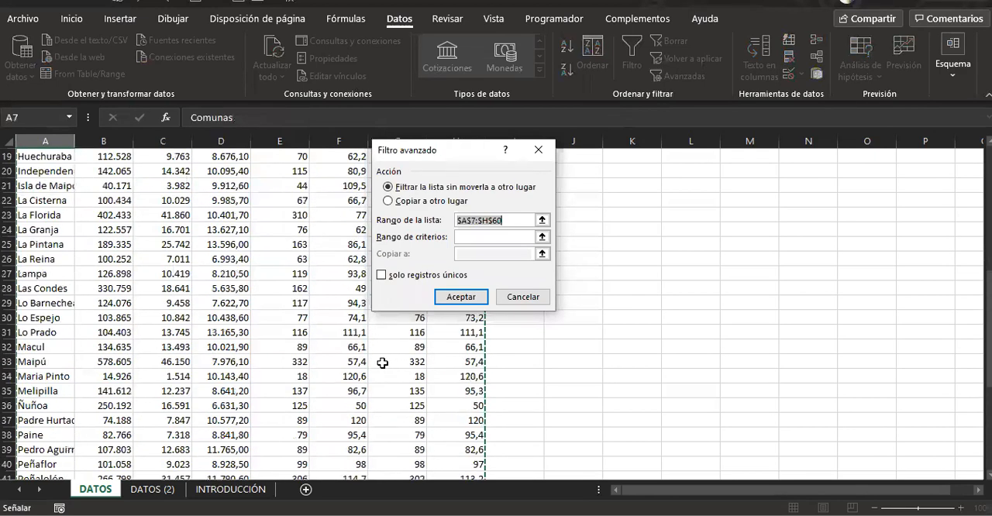
scroll(382, 363, up, 6)
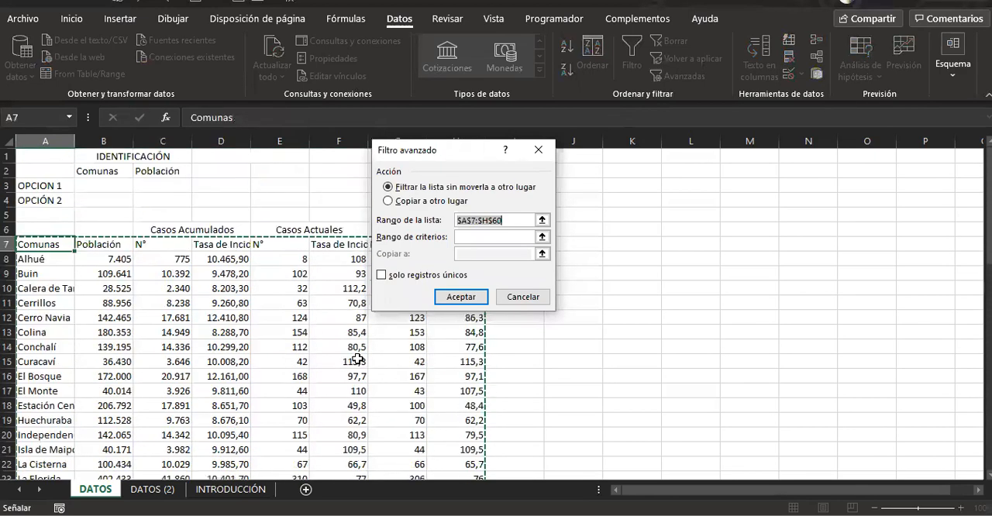
Set the advanced filter's criteria range to B2:C4 and apply it, filtering the list in place
click(468, 236)
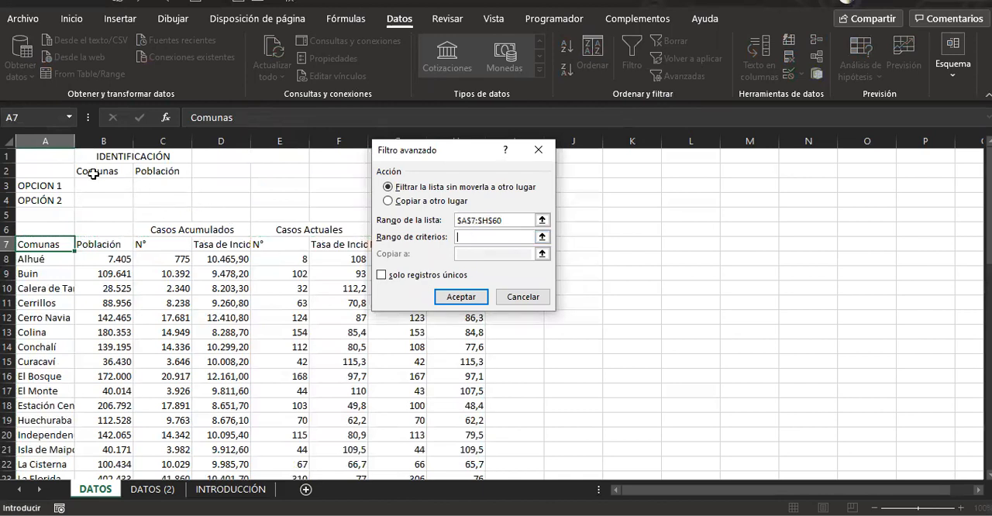
drag(97, 174, 162, 201)
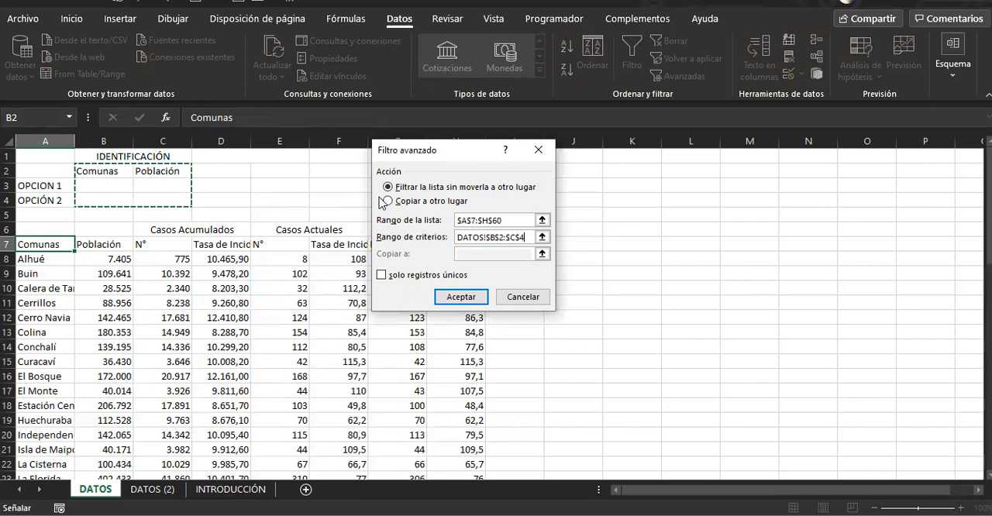
click(461, 298)
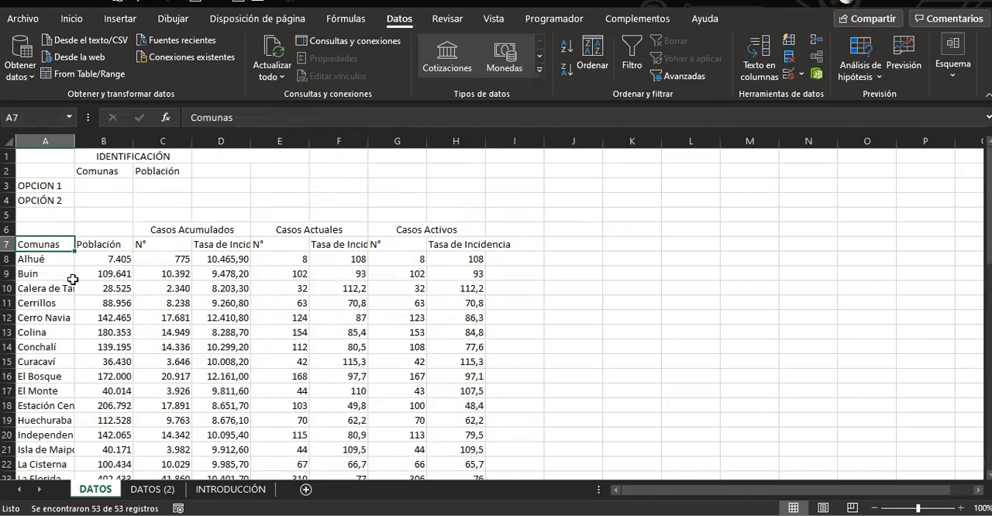
click(91, 186)
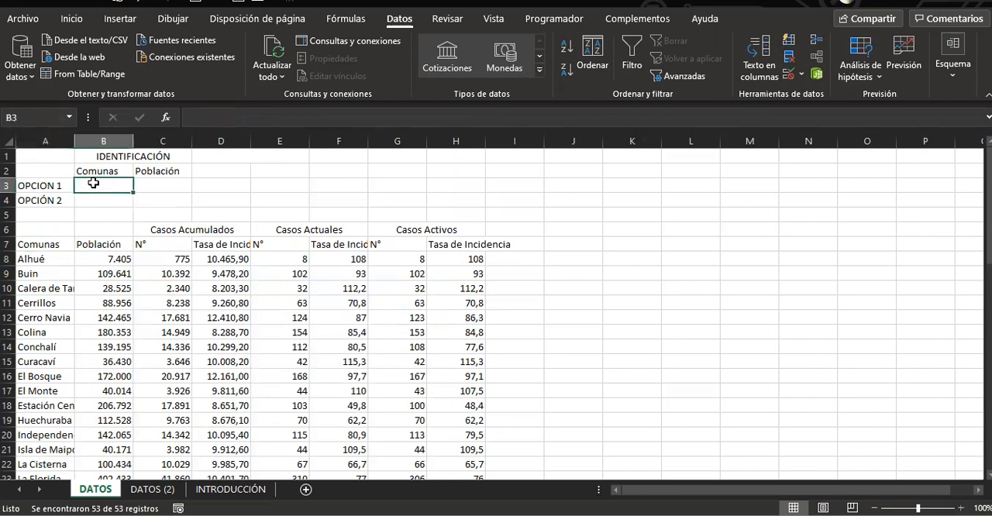
click(97, 202)
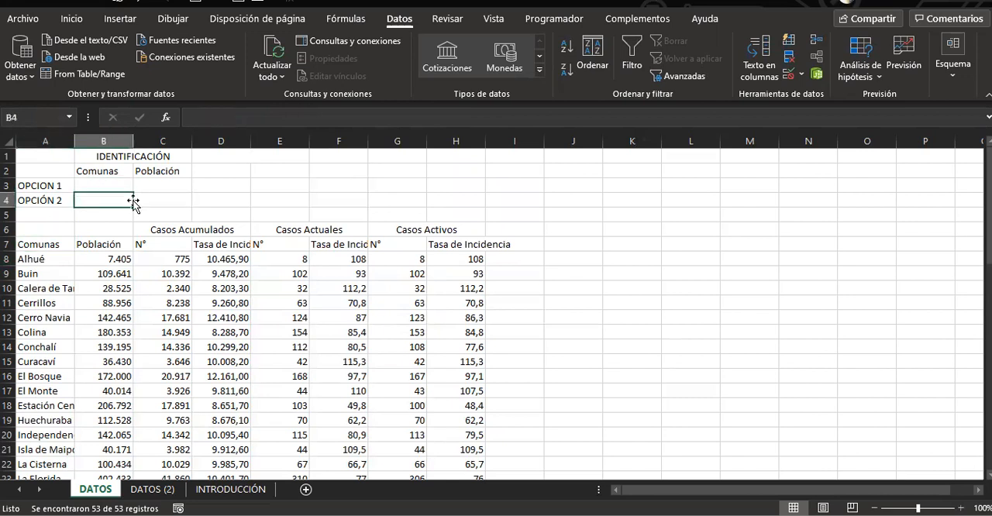
click(90, 186)
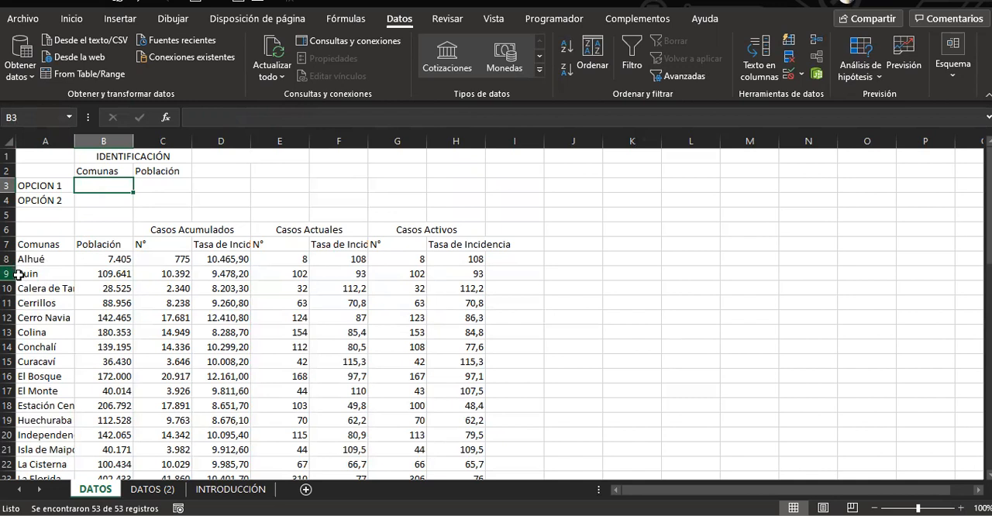
click(53, 258)
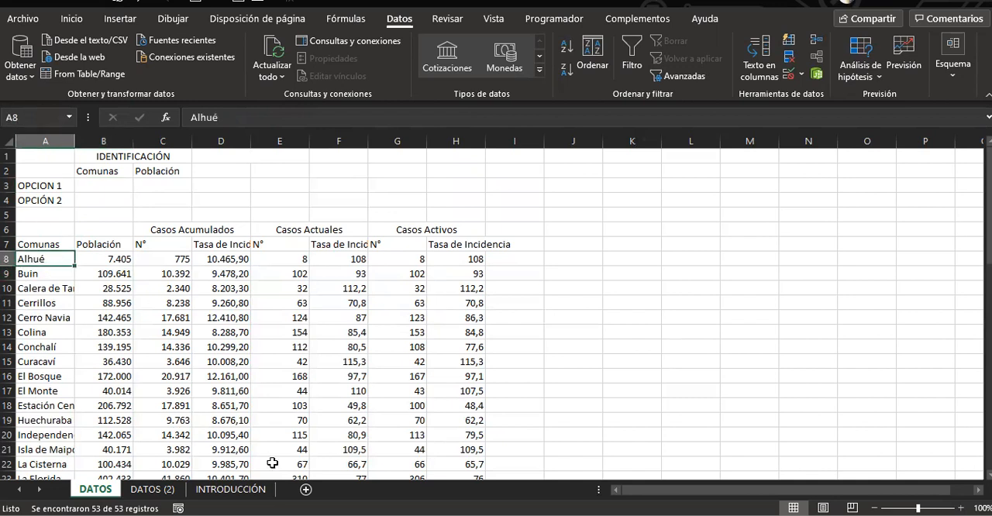
Add a new worksheet after INTRODUCCIÓN and name it PARAMETROS
click(305, 490)
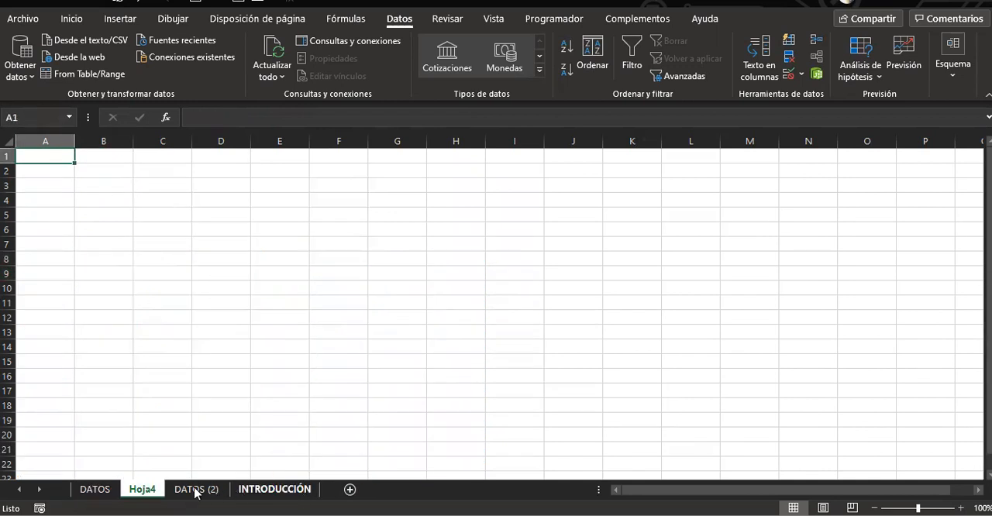
drag(285, 494, 307, 491)
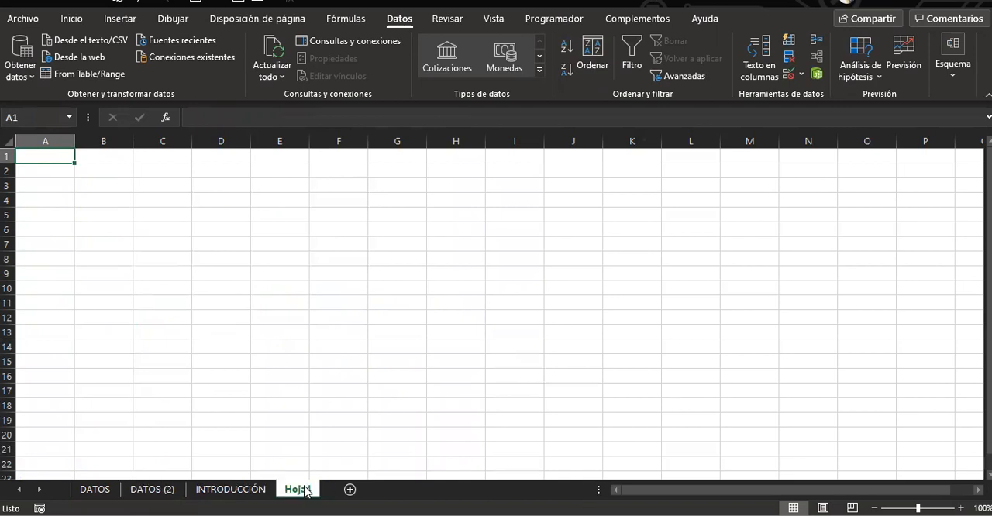
double_click(305, 489)
text(PARAMETROS)
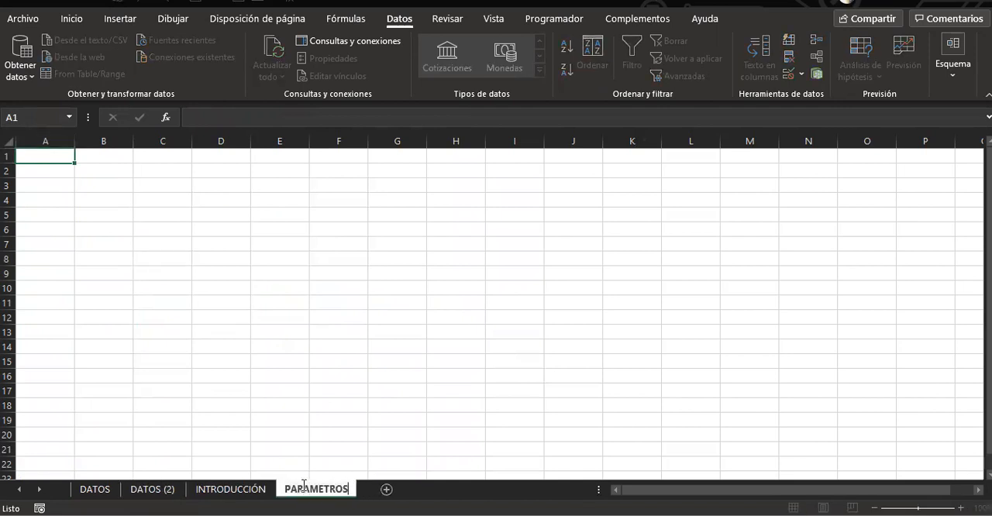
key(Return)
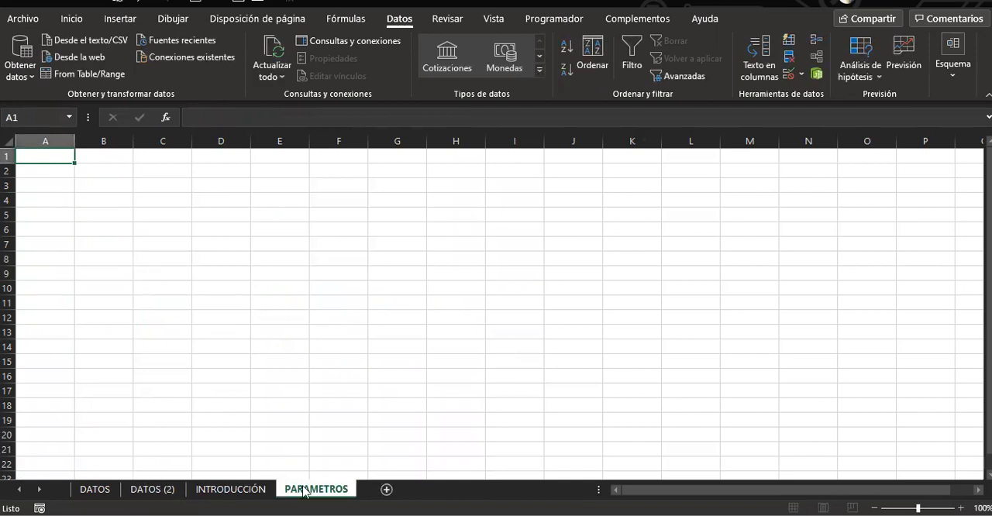
Copy the comuna names in A8:A60 of the DATOS sheet into PARAMETROS starting at cell A3
click(87, 490)
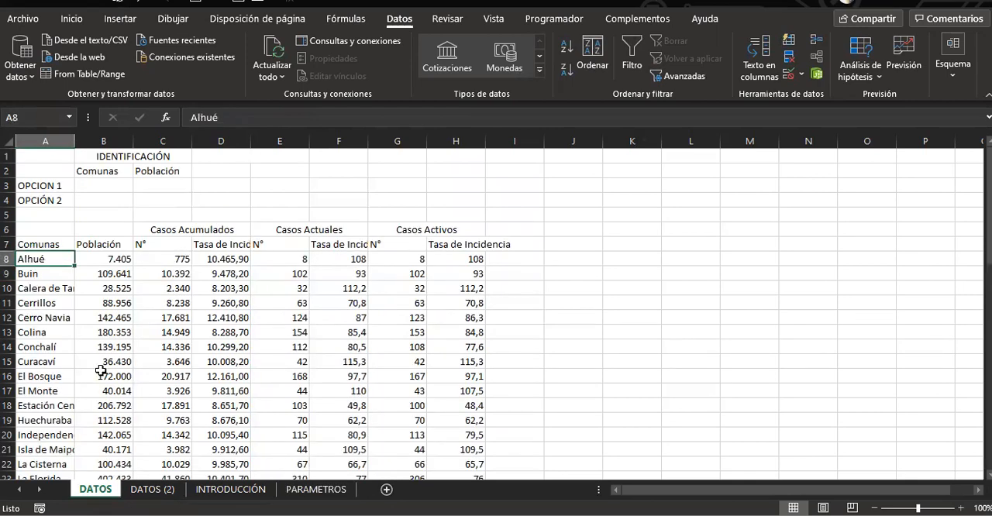
key(ctrl+shift+Down)
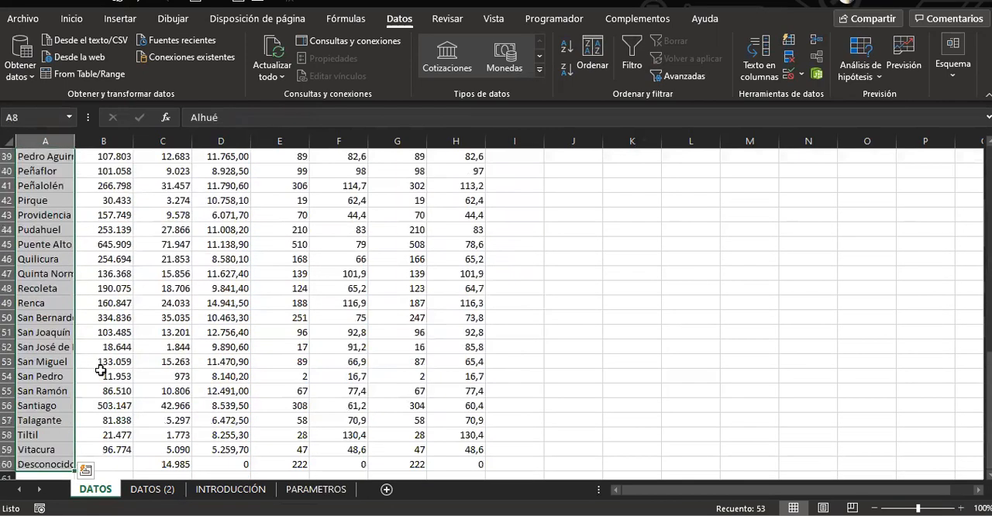
key(ctrl+c)
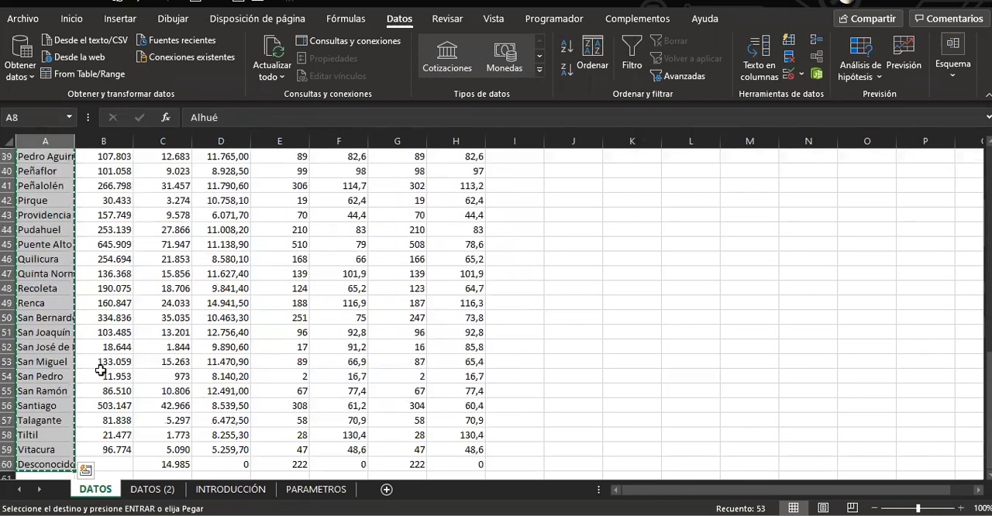
click(308, 489)
key(Down)
key(Down)
key(ctrl+v)
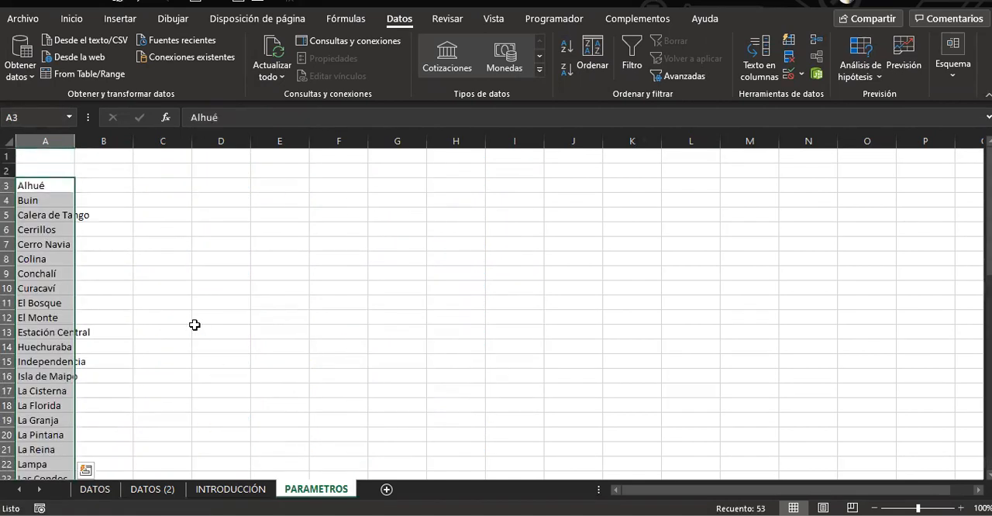
Enter the title TABLA 1 in A1 and the heading COMUNAS in A2 above the copied names
click(63, 153)
text(TABLA 1)
key(Return)
text(COMUNAS)
key(Return)
click(114, 158)
Apply all borders to the comunas list, title and heading in A1:A55
click(61, 155)
key(ctrl+shift+Down)
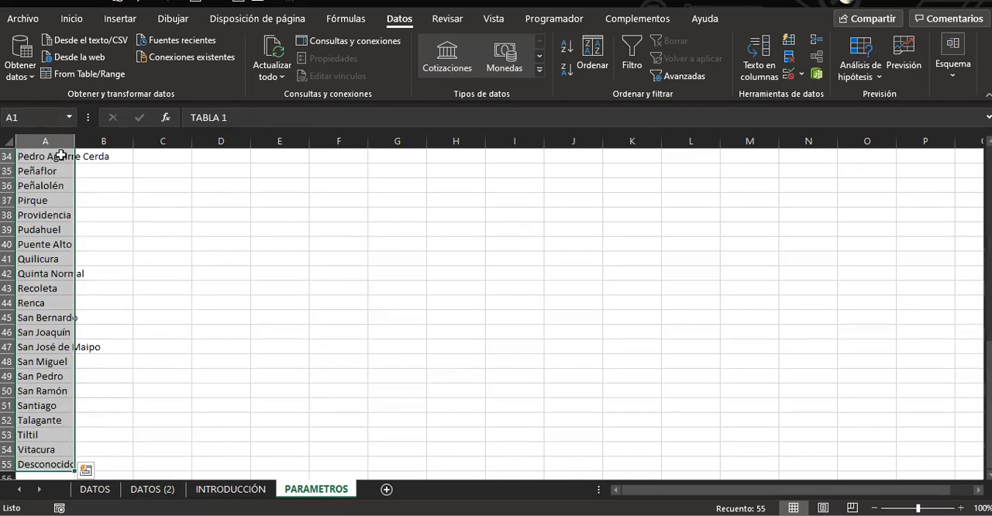
click(72, 18)
click(163, 69)
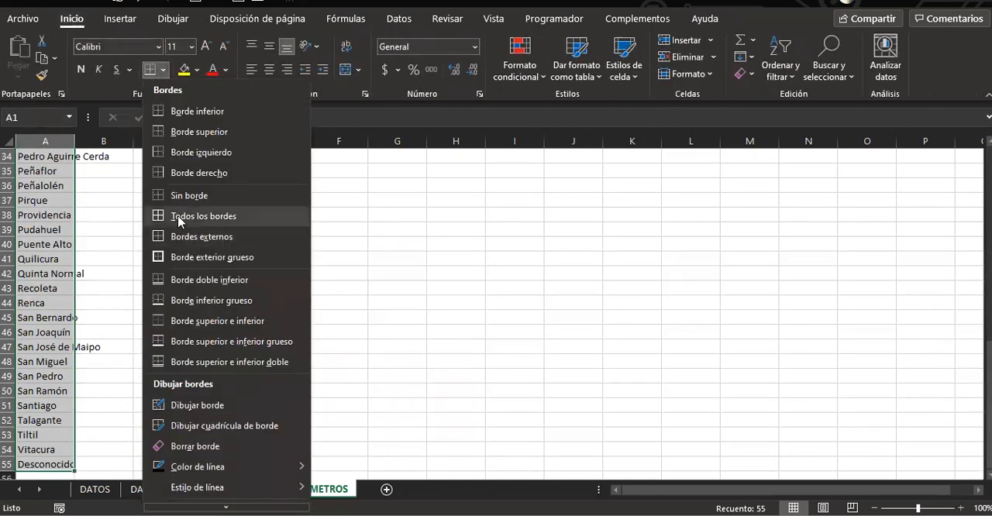
click(180, 217)
Fill the TABLA 1 cell yellow and give the COMUNAS cell a blue fill with white text
click(40, 158)
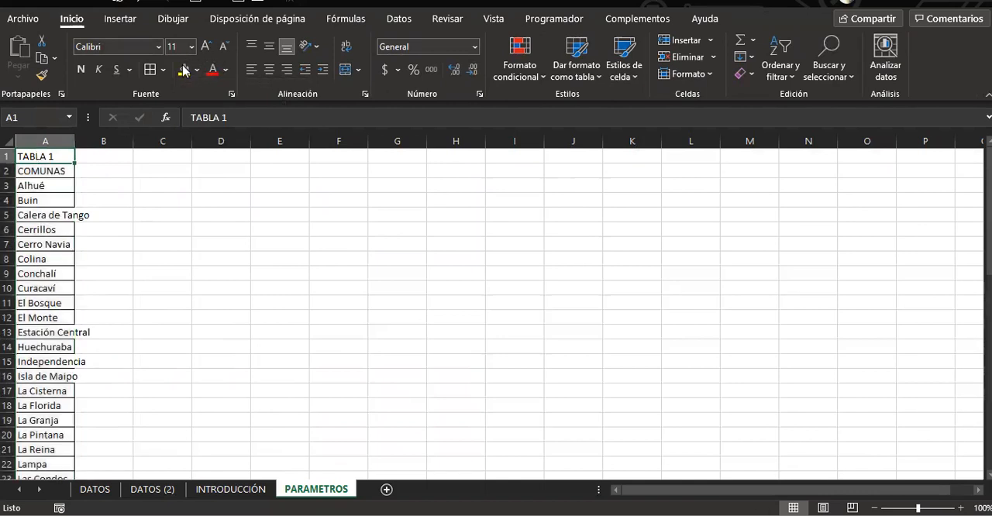
click(183, 70)
click(44, 175)
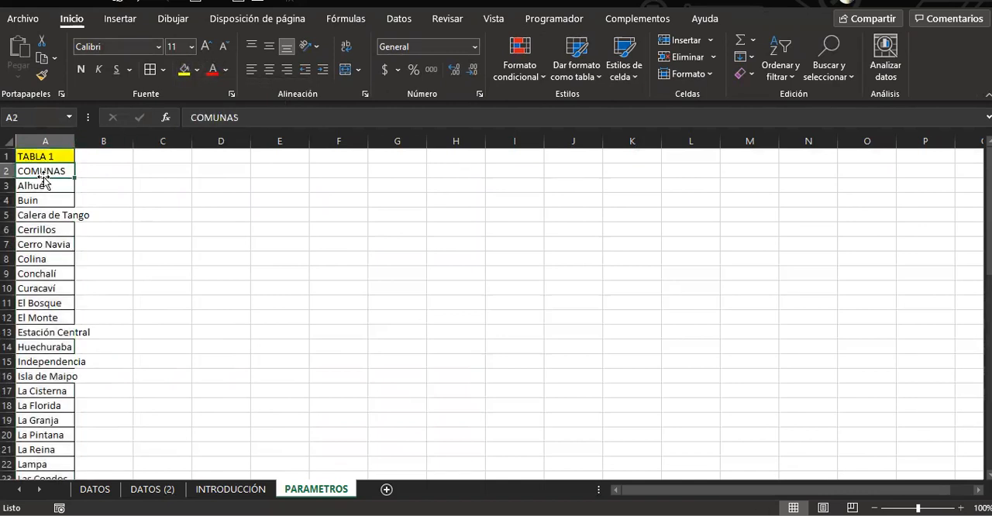
click(198, 74)
click(272, 206)
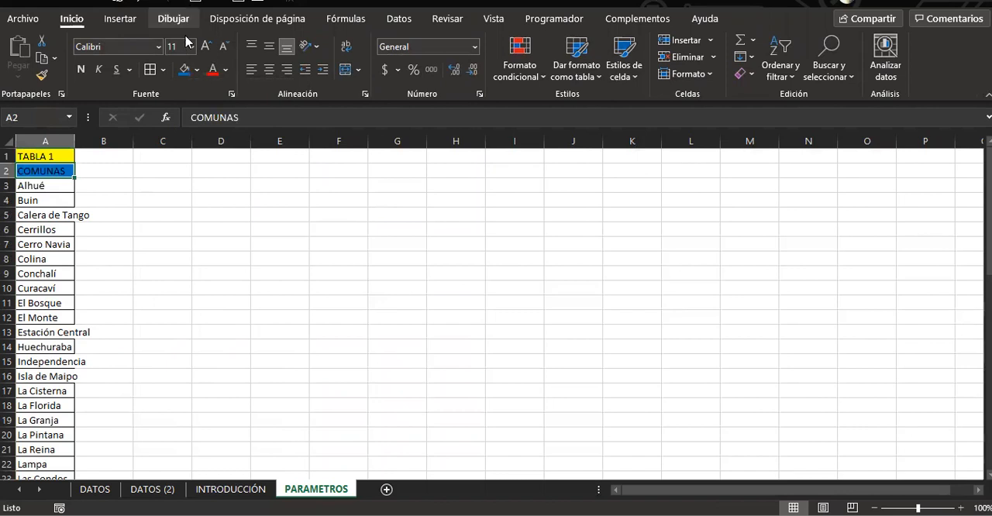
click(226, 70)
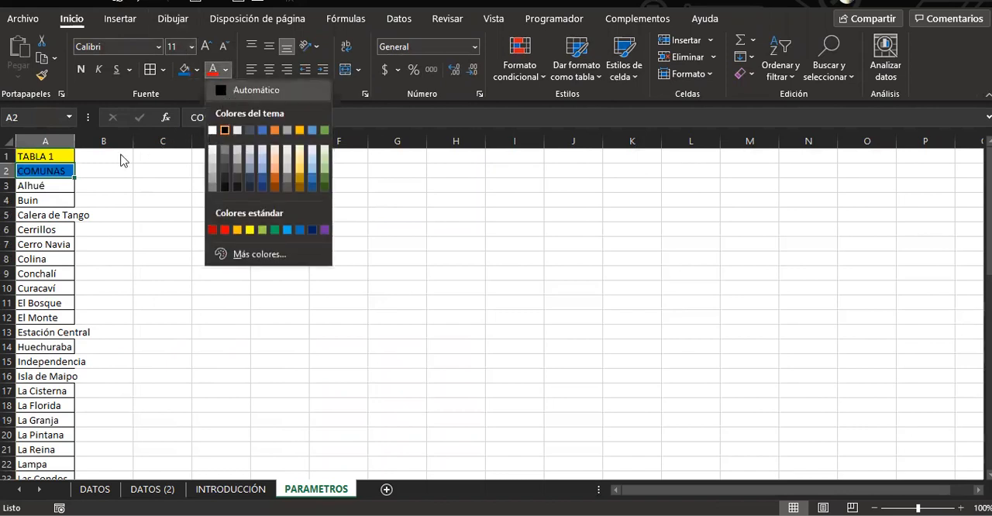
click(211, 131)
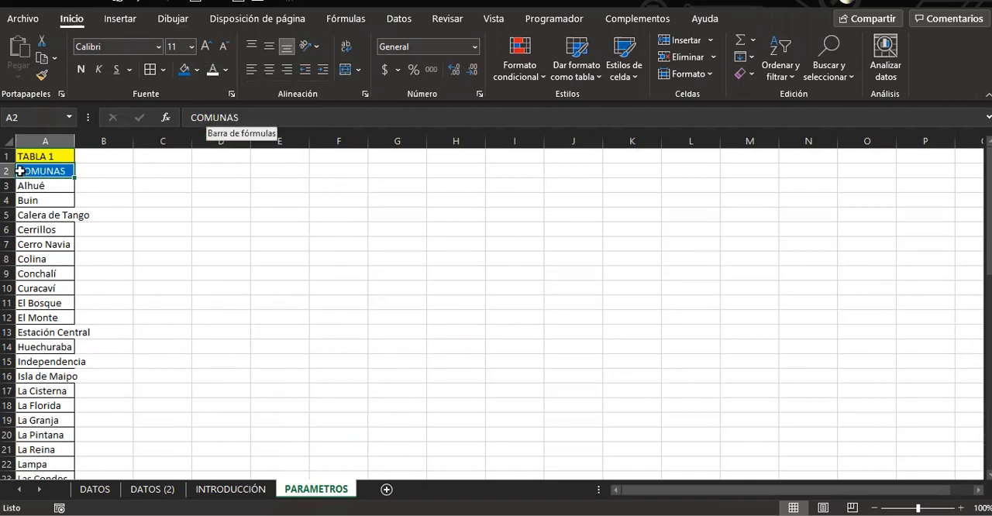
Make A1:A2 bold and autofit column A to the comuna names
drag(40, 156, 44, 167)
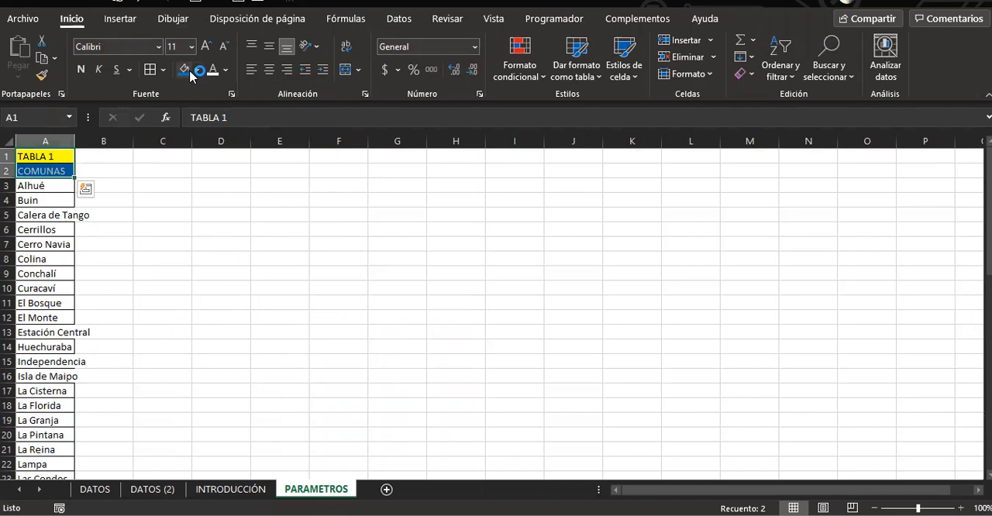
key(ctrl+n)
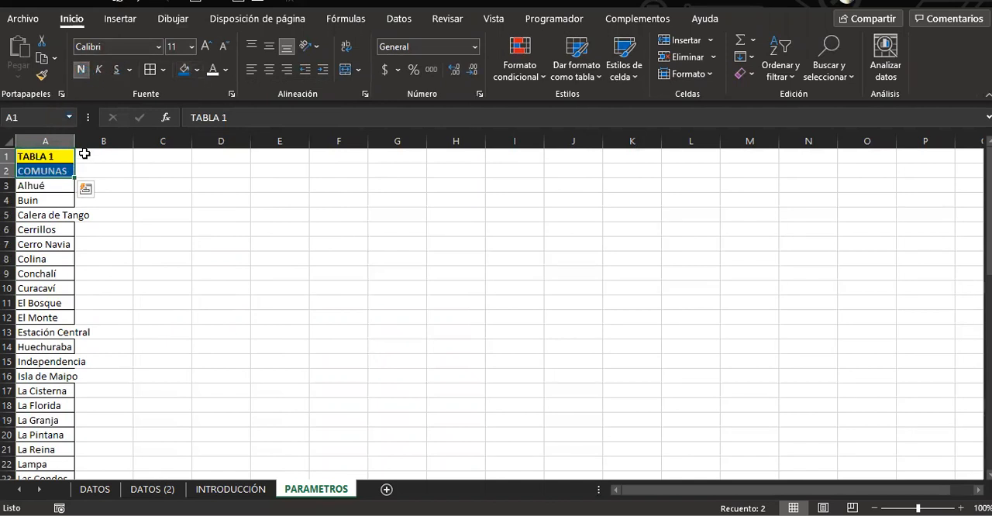
click(76, 142)
double_click(75, 142)
click(284, 246)
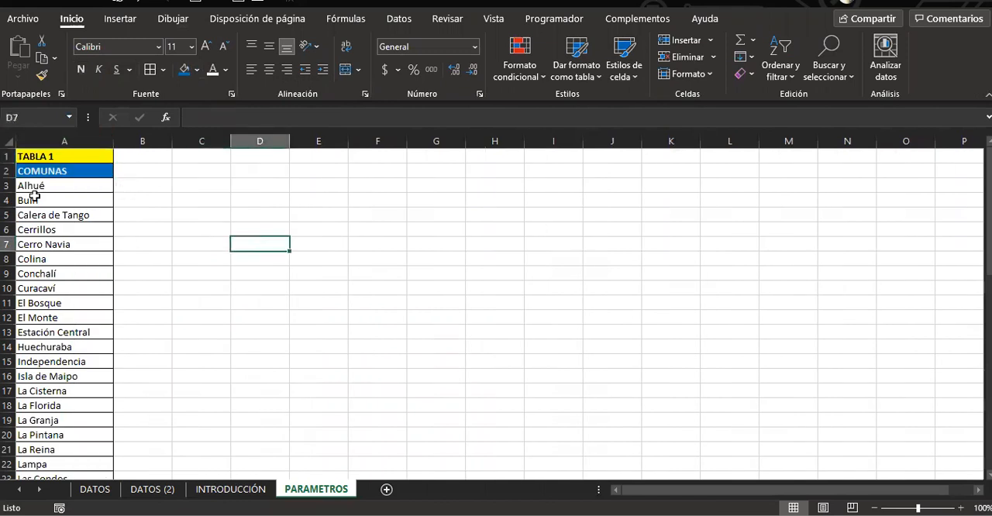
Define the workbook-level name P_TABLA_1 for the comuna names in A3:A55 of PARAMETROS
click(34, 186)
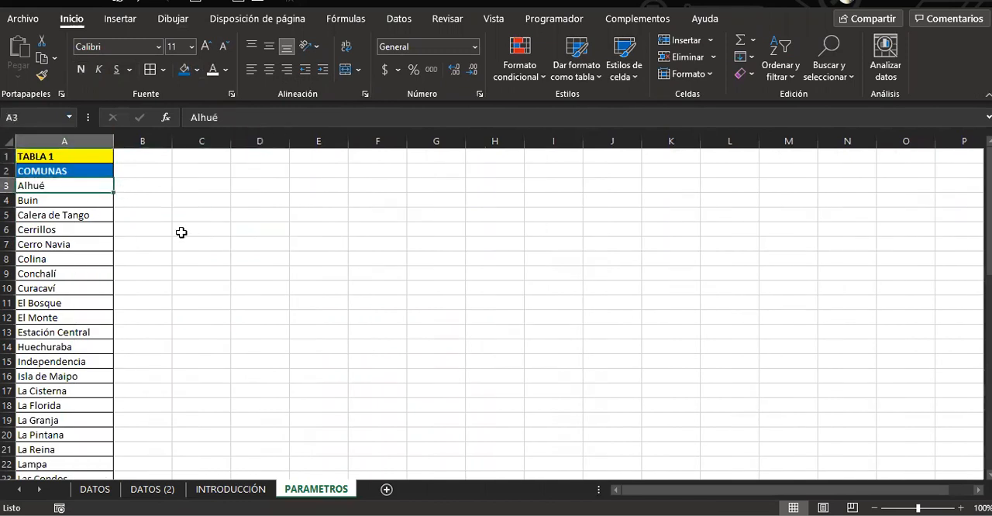
key(ctrl+shift+Down)
right_click(82, 281)
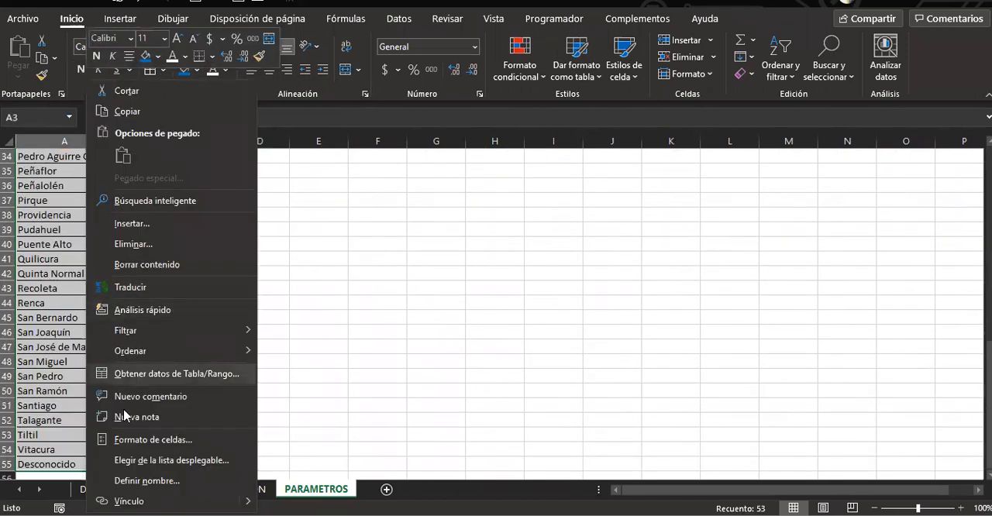
click(136, 480)
text(P_TABLA_1)
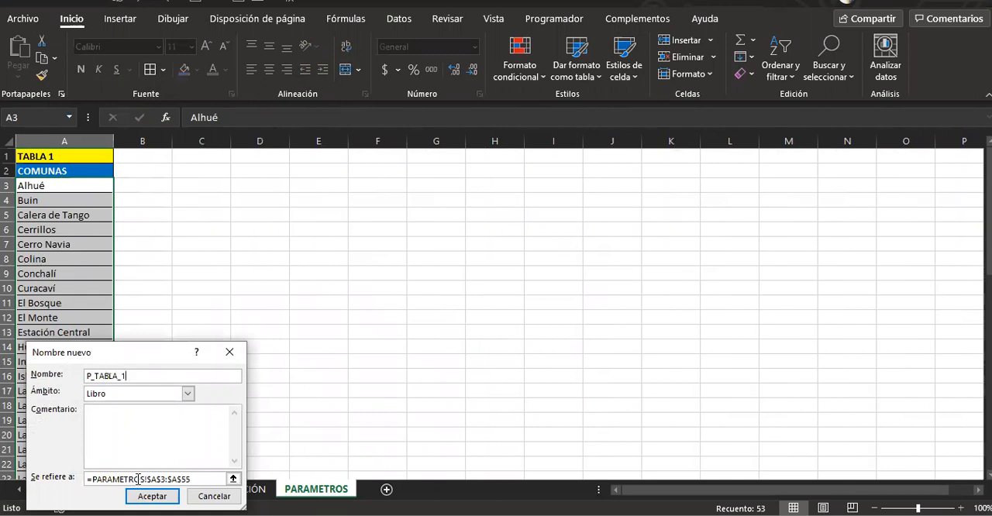
click(152, 496)
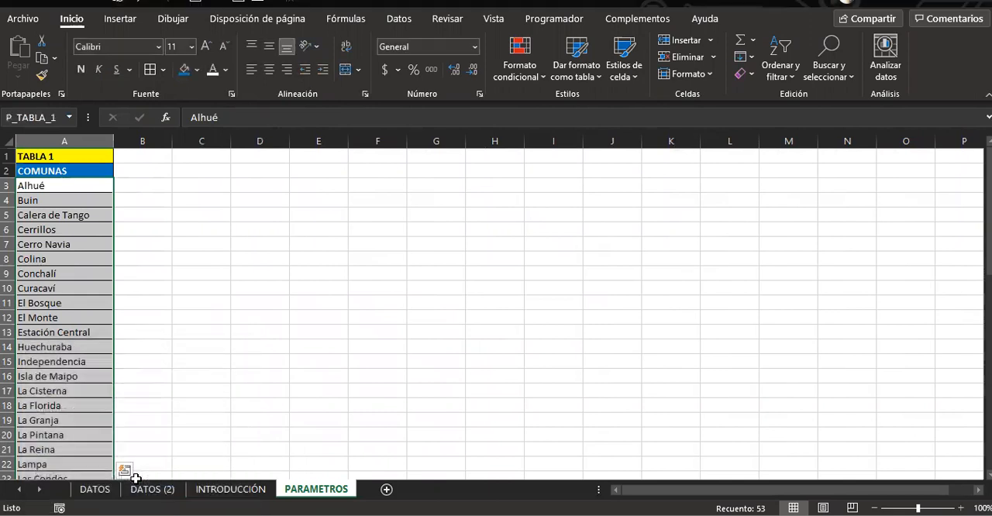
Add list data validation with the source =P_TABLA_1 to the Comunas criteria cells B3:B4 on the DATOS sheet
click(129, 495)
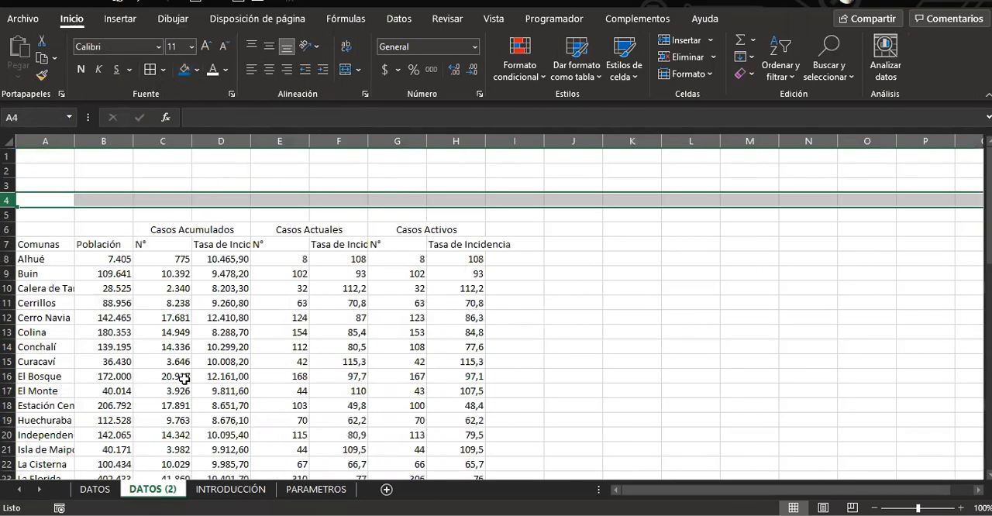
click(99, 495)
scroll(136, 314, up, 6)
drag(136, 314, 128, 306)
scroll(128, 308, up, 7)
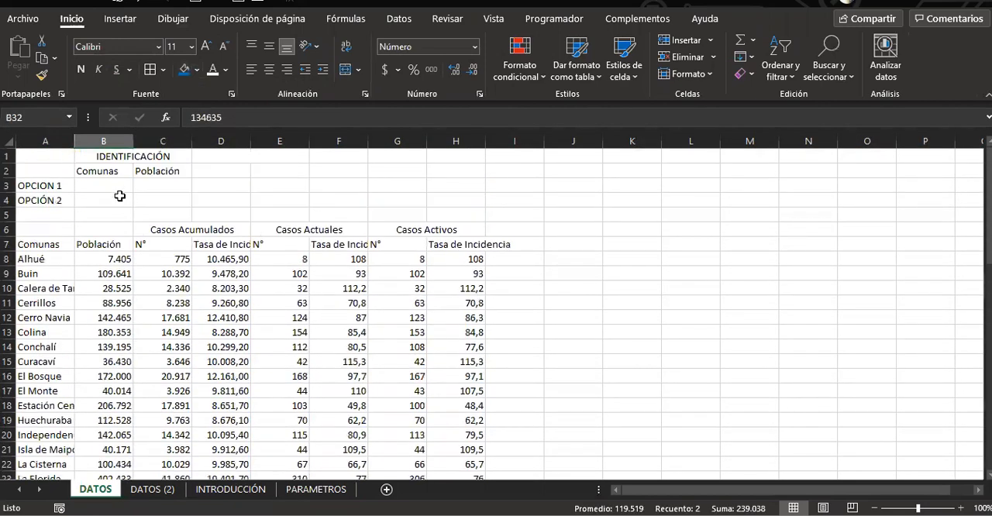
drag(105, 188, 102, 195)
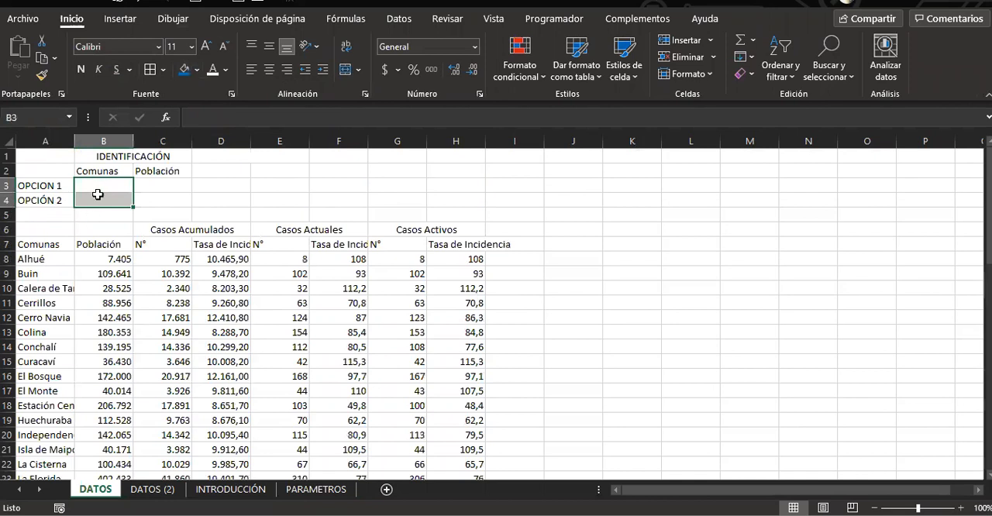
click(394, 21)
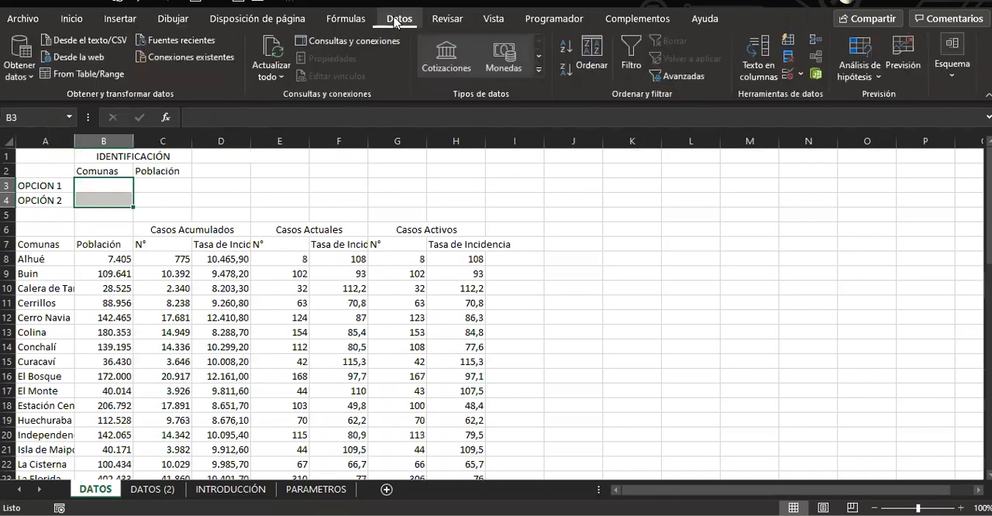
click(788, 74)
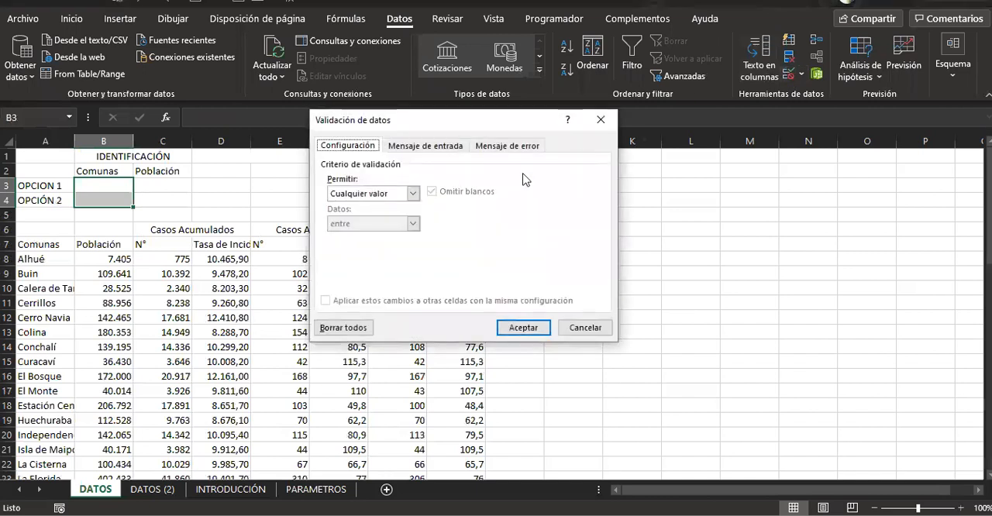
click(388, 194)
click(348, 232)
click(351, 252)
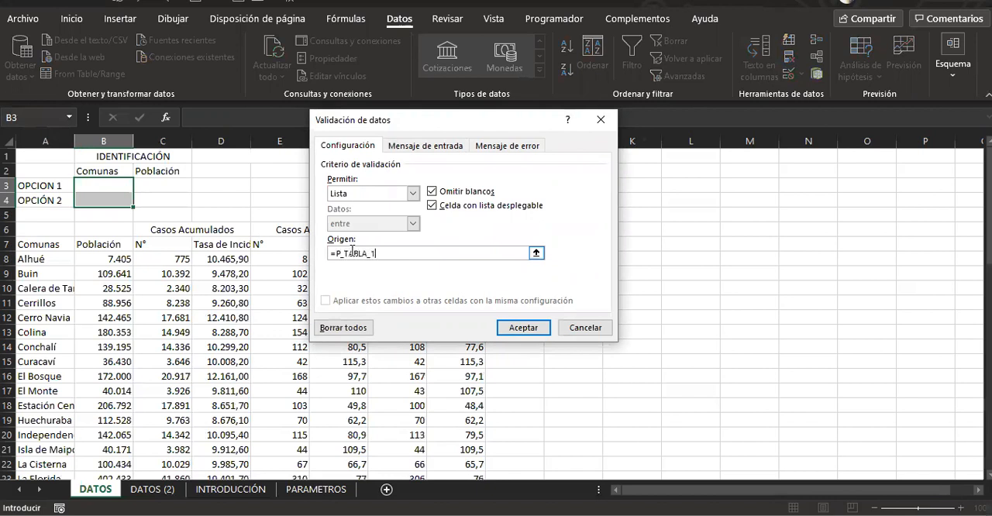
key(Return)
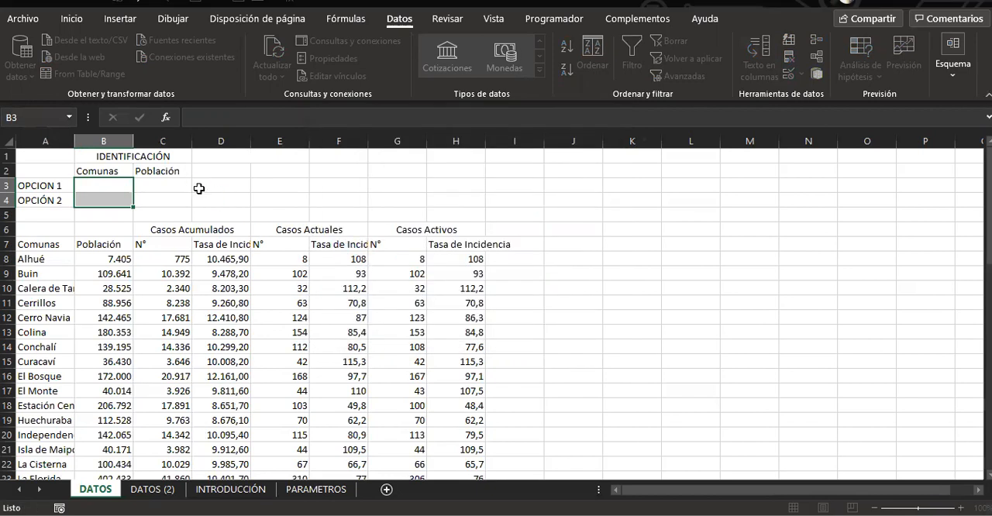
Choose Cerrillos from the comuna list as the OPCION 1 criterion in B3
click(185, 199)
click(126, 186)
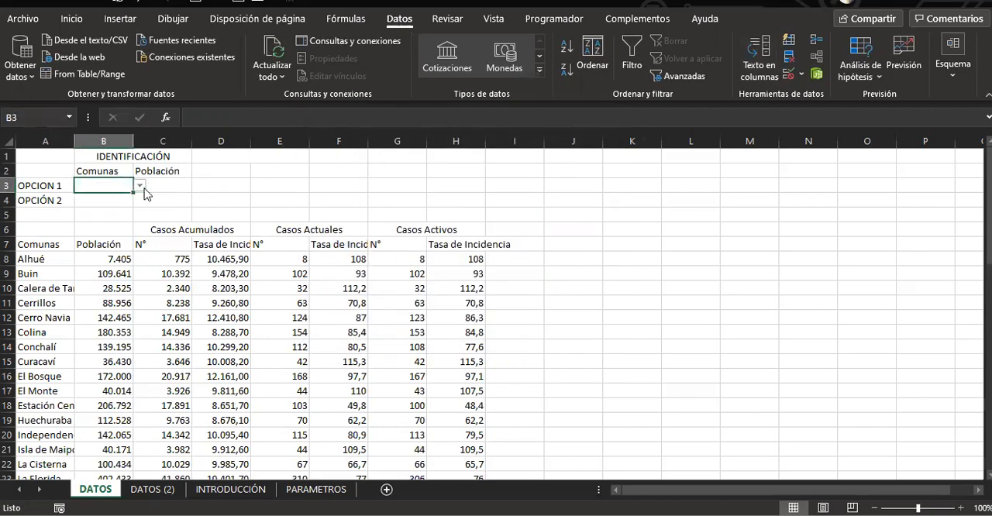
click(140, 185)
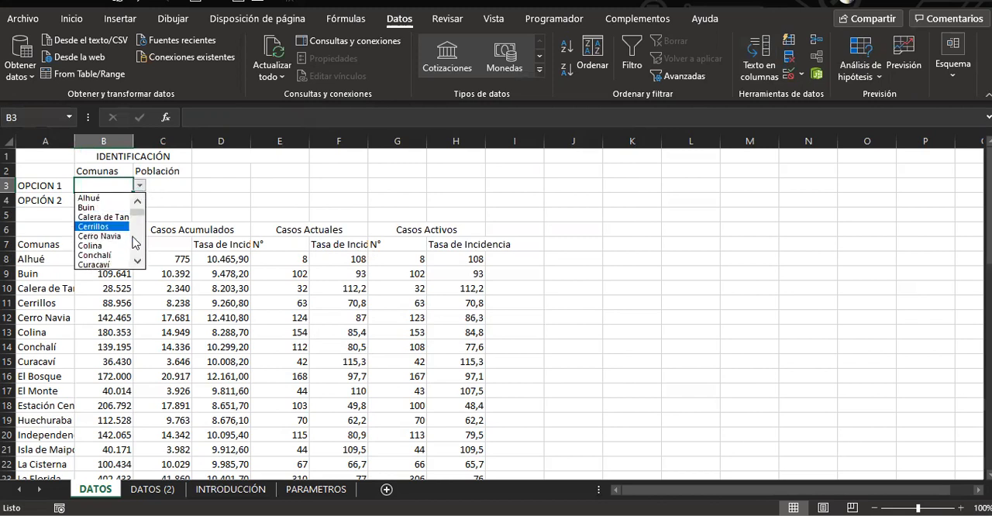
key(Escape)
click(144, 186)
click(120, 186)
click(139, 186)
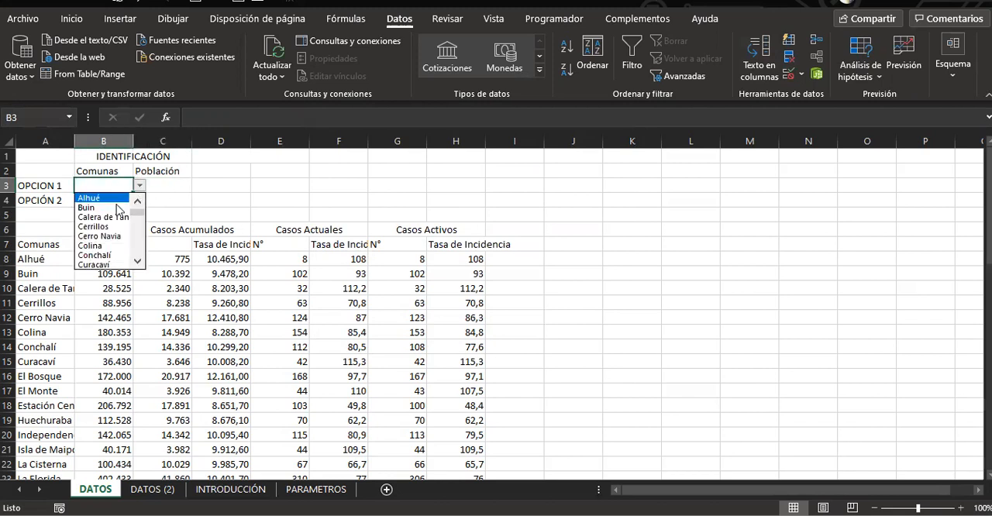
click(113, 226)
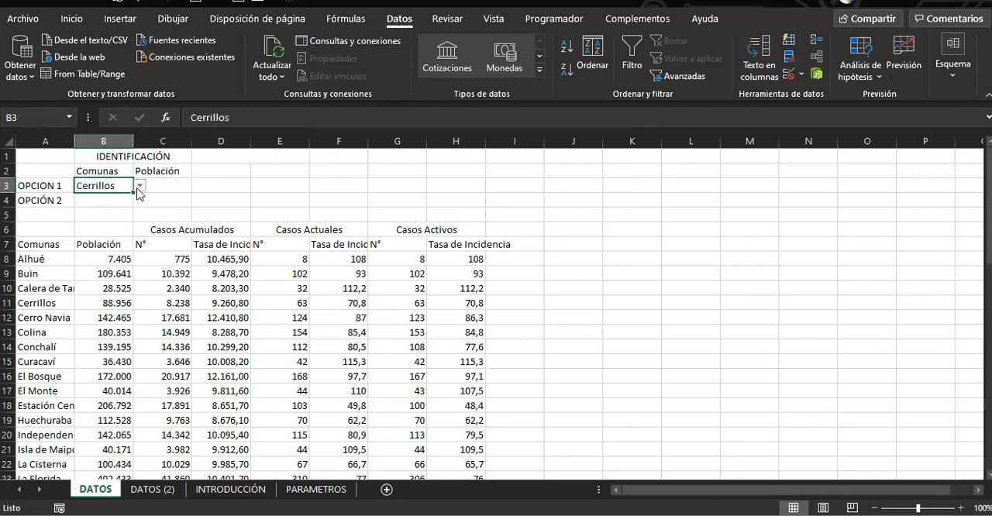
Choose Maipú from the comuna list as the OPCIÓN 2 criterion in B4
click(121, 200)
click(138, 209)
click(139, 204)
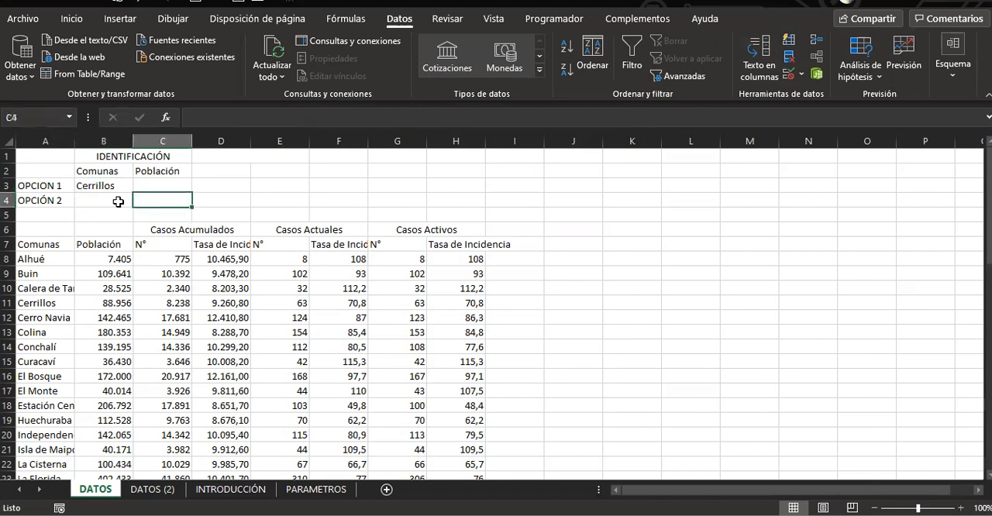
click(118, 201)
click(140, 199)
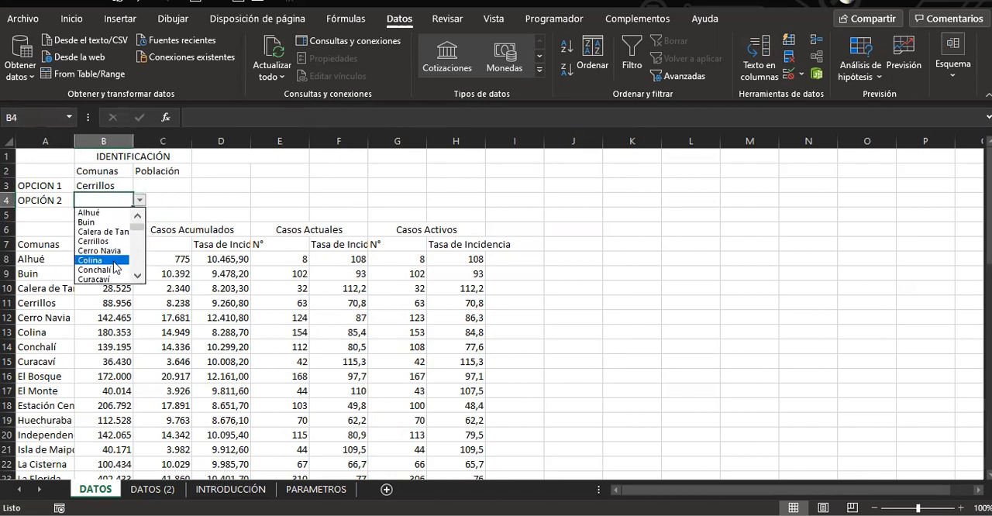
click(139, 245)
click(139, 244)
click(105, 241)
Apply an in-place advanced filter to the list A7:H60, reselecting B2:C4 as the criteria range
click(232, 227)
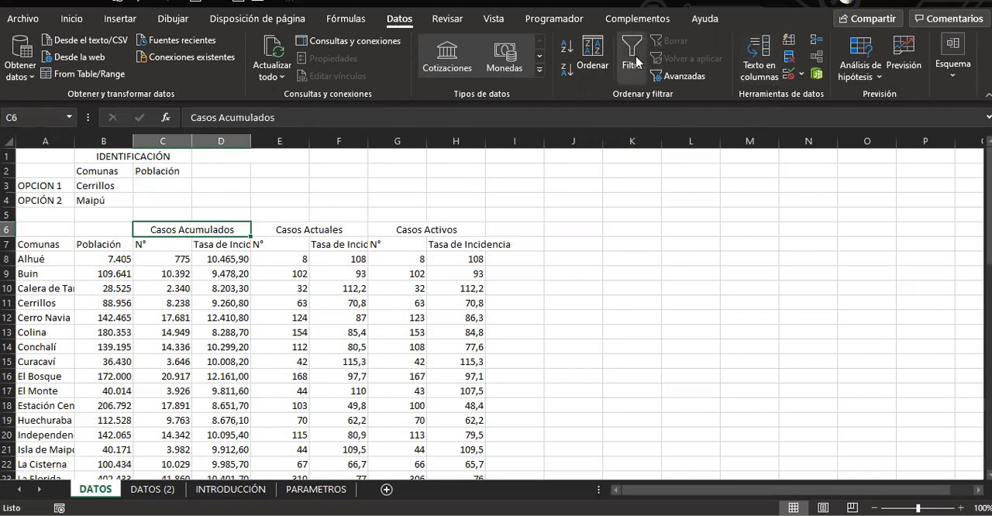
click(676, 76)
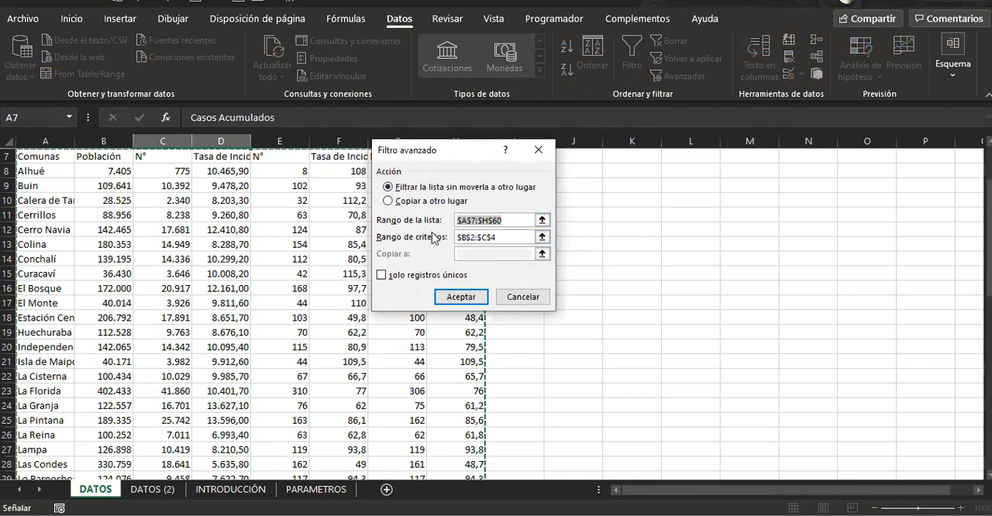
key(Tab)
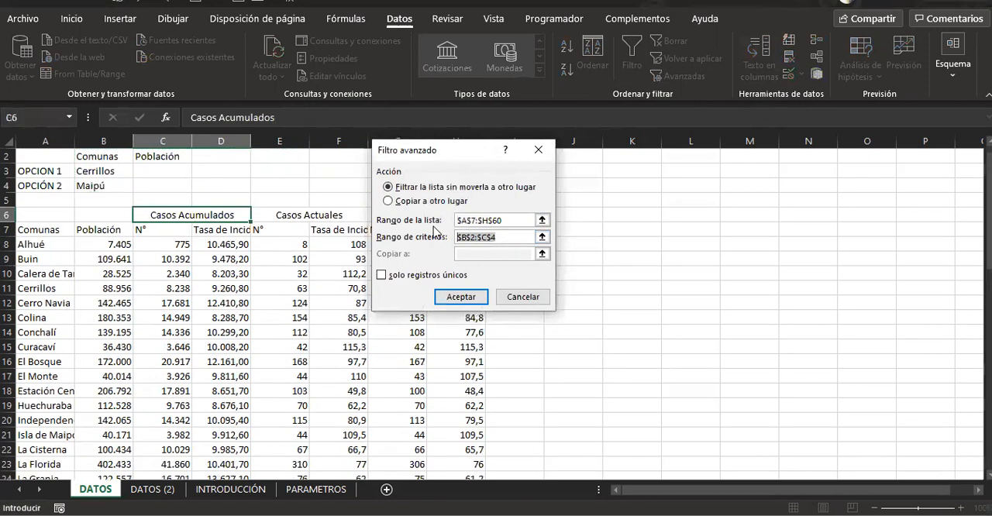
key(BackSpace)
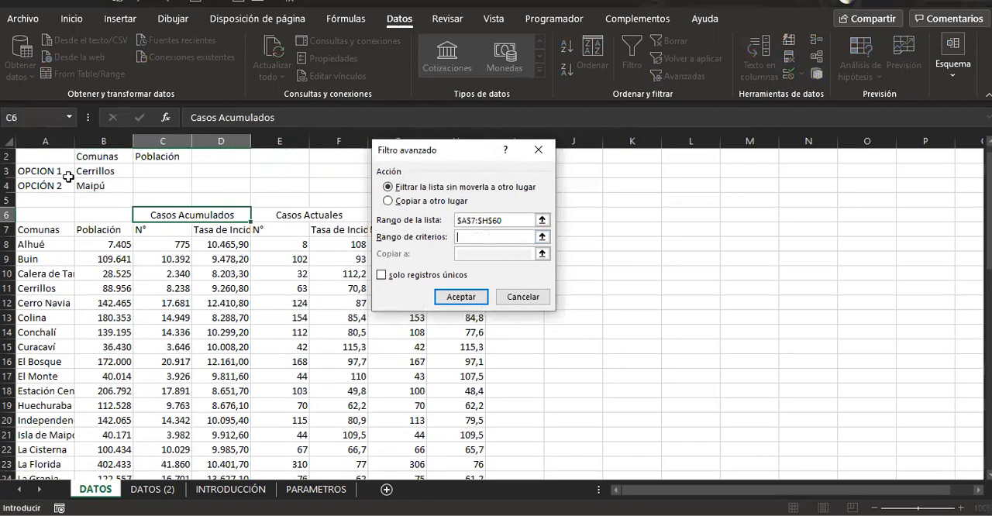
drag(84, 161, 186, 190)
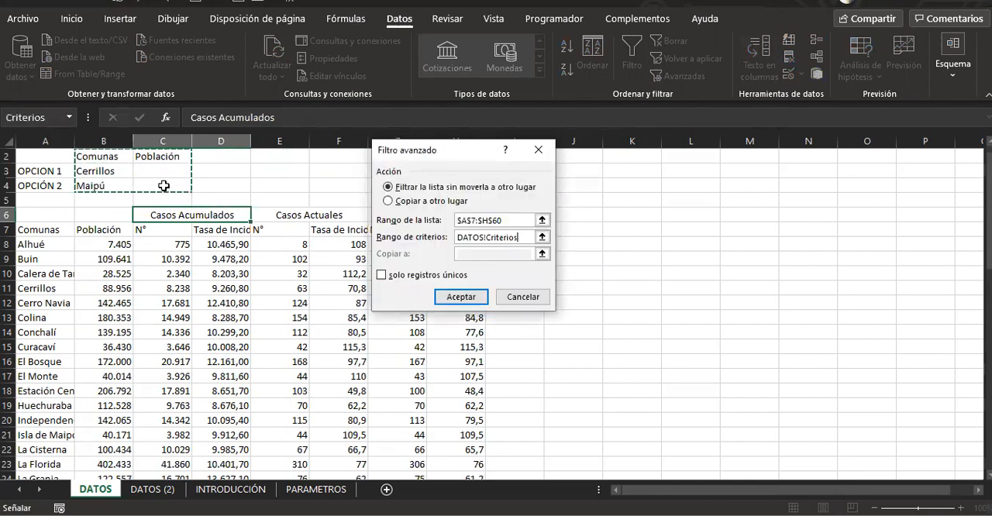
click(461, 297)
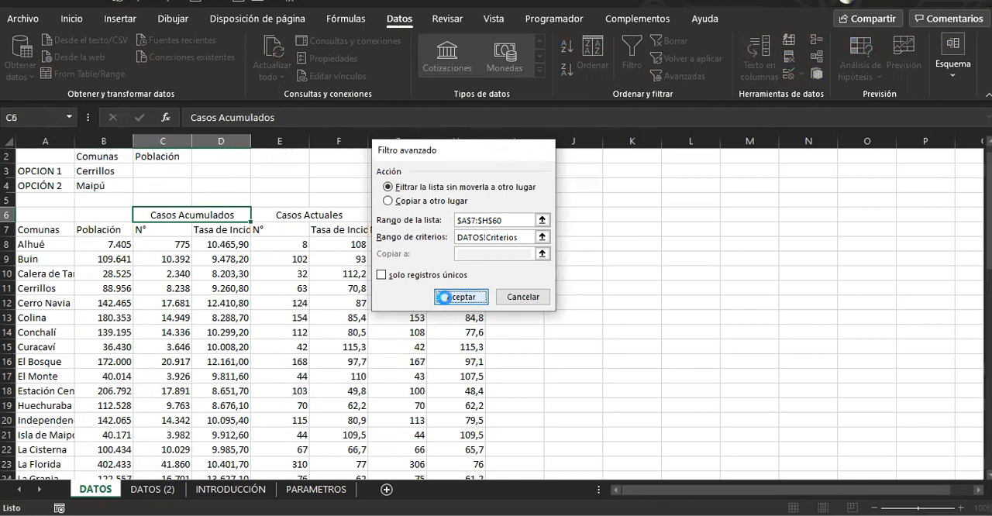
click(446, 329)
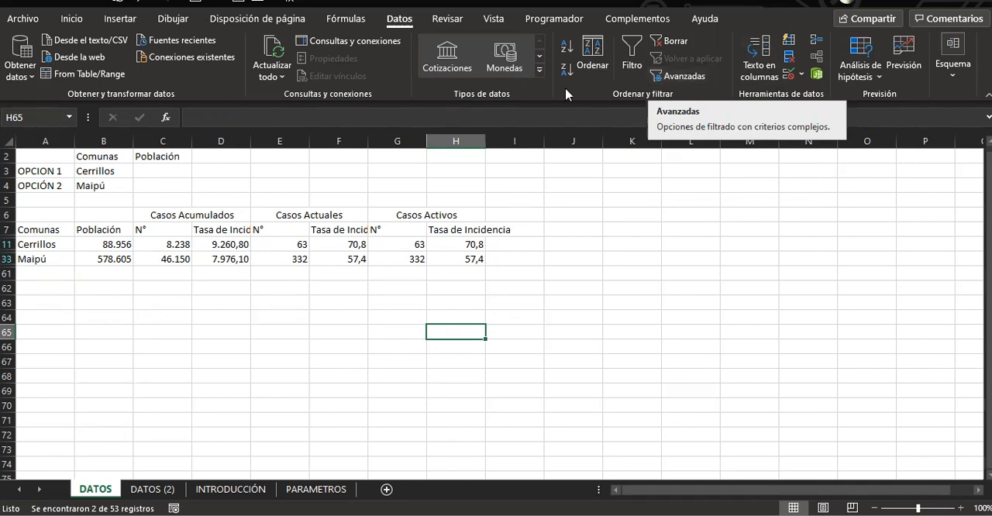
click(419, 376)
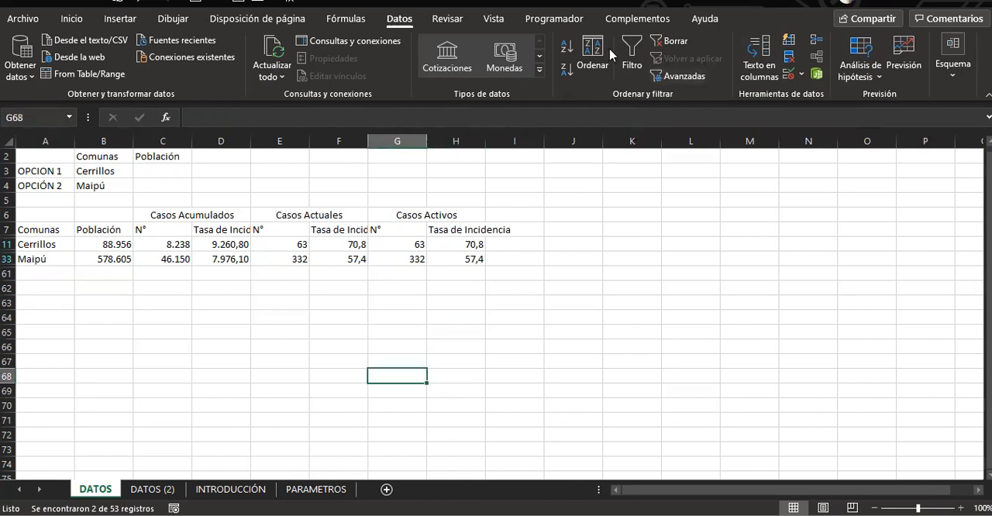
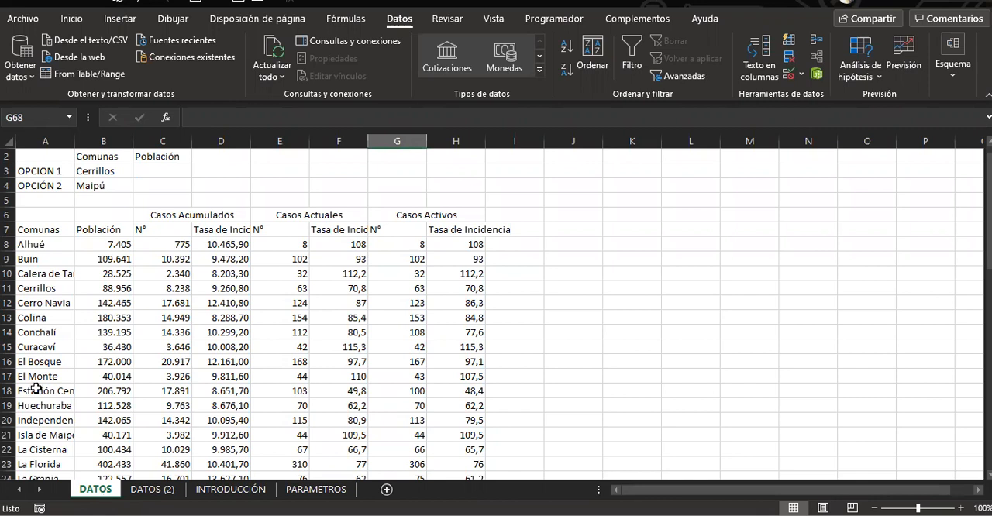
Create a copy of the DATOS sheet placed before the DATOS (2) sheet
right_click(91, 488)
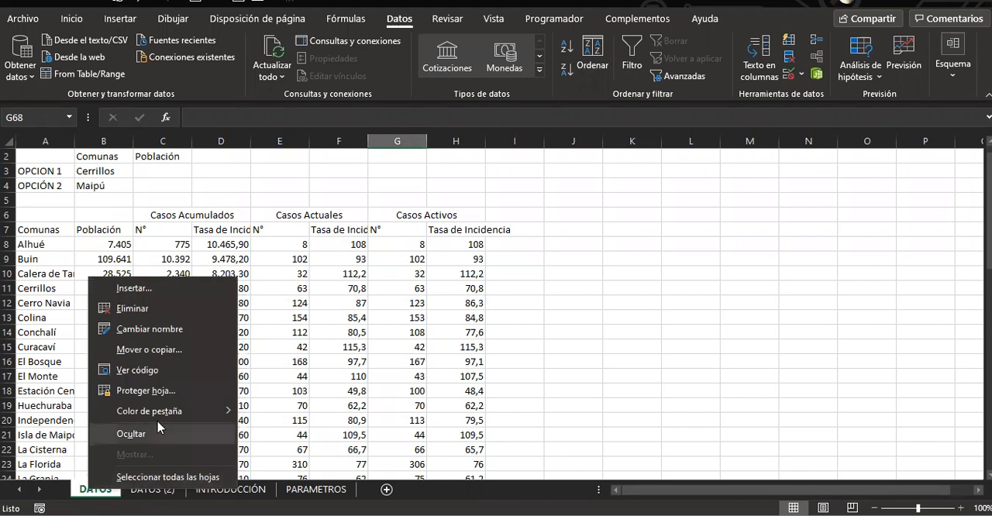
click(146, 350)
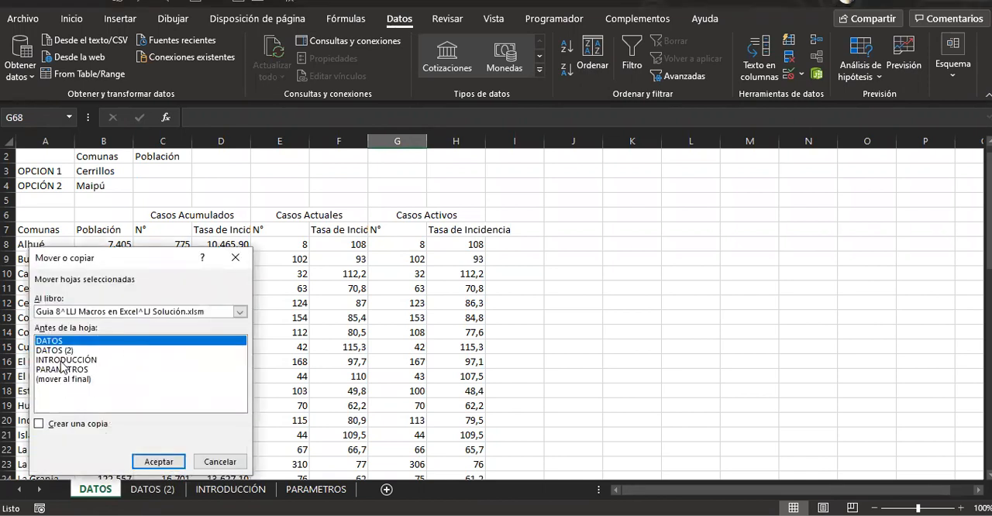
click(70, 424)
click(66, 351)
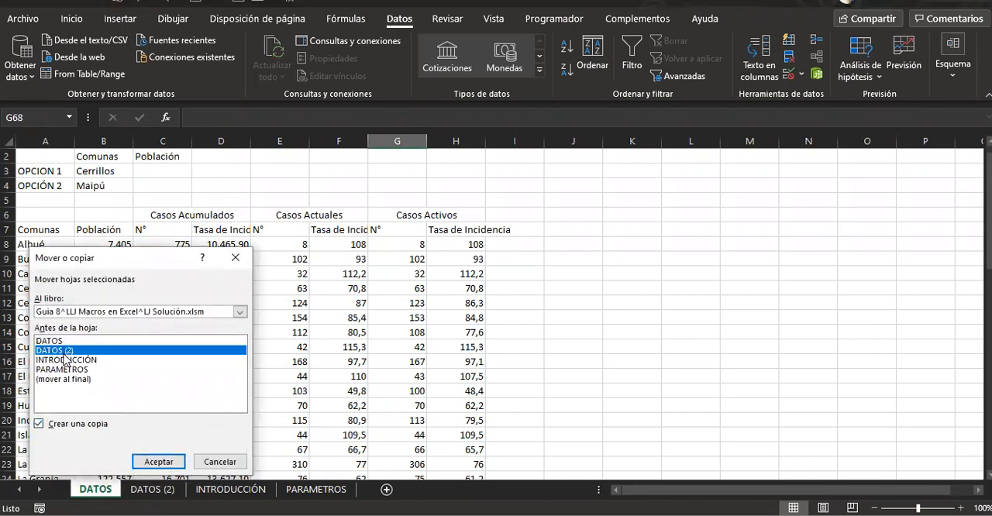
click(157, 462)
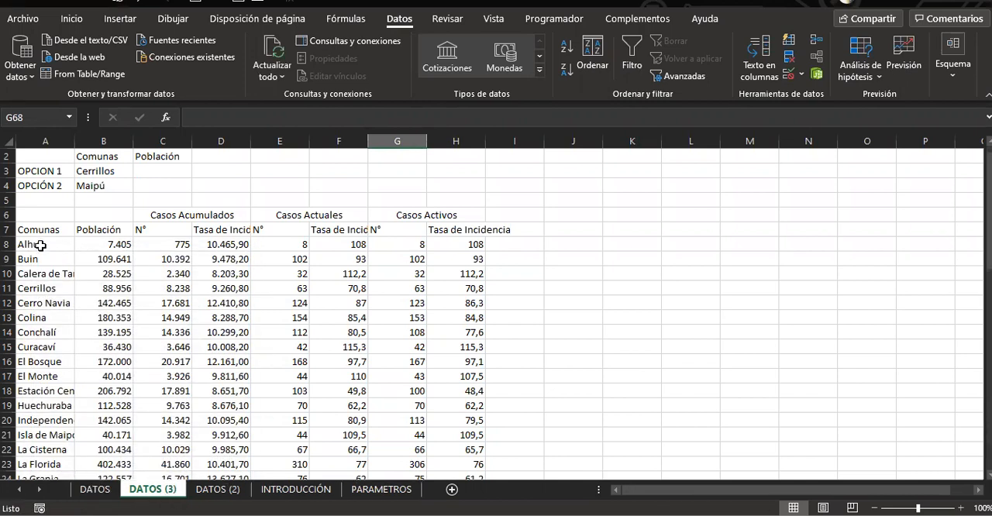
Merge and center A6:B6 above the Comunas and Población headers and enter IDENTIFICACIÓN as its heading
drag(30, 217, 104, 213)
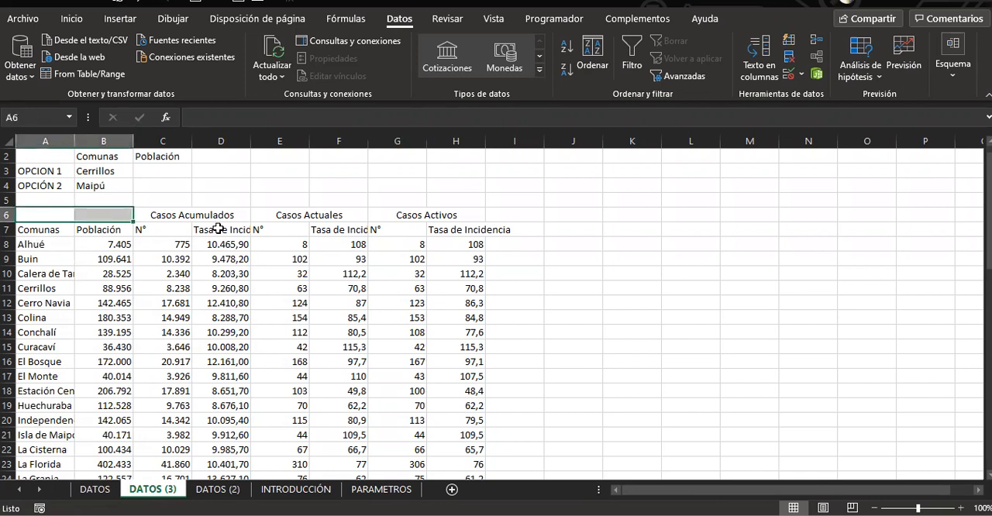
click(71, 19)
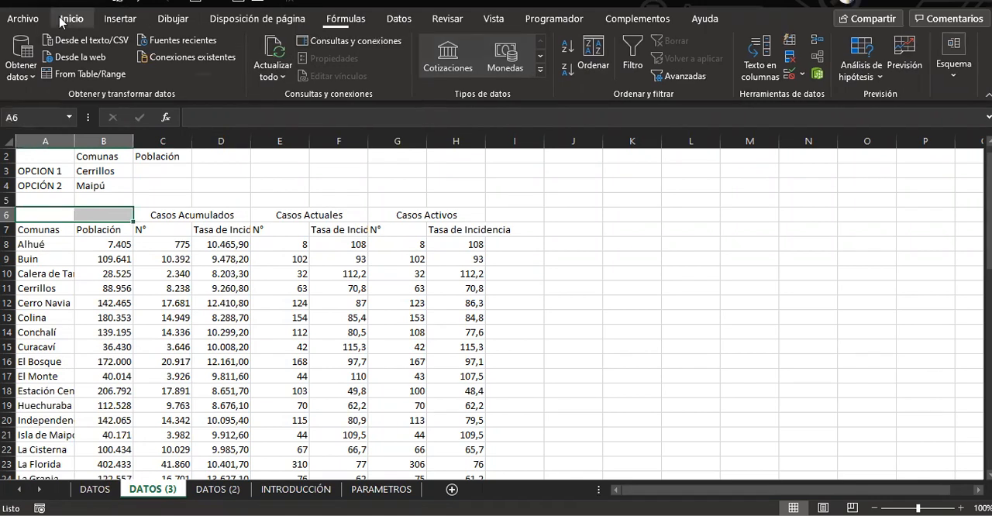
click(347, 69)
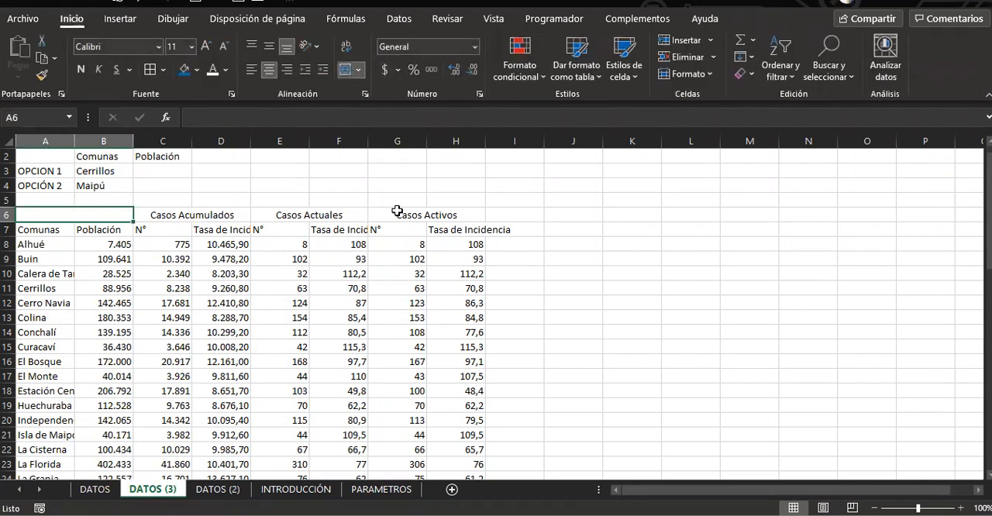
text(IDENTIFICA)
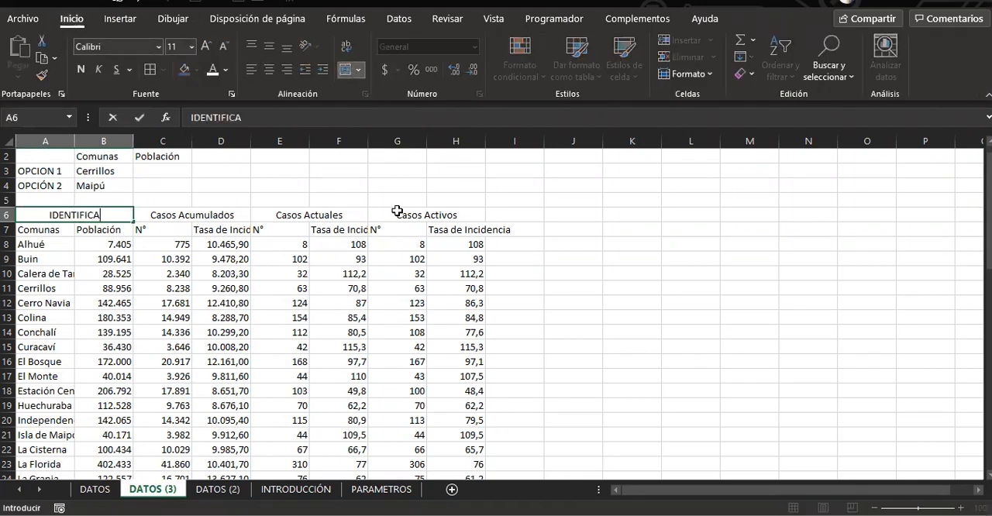
text(CIÓN)
key(Return)
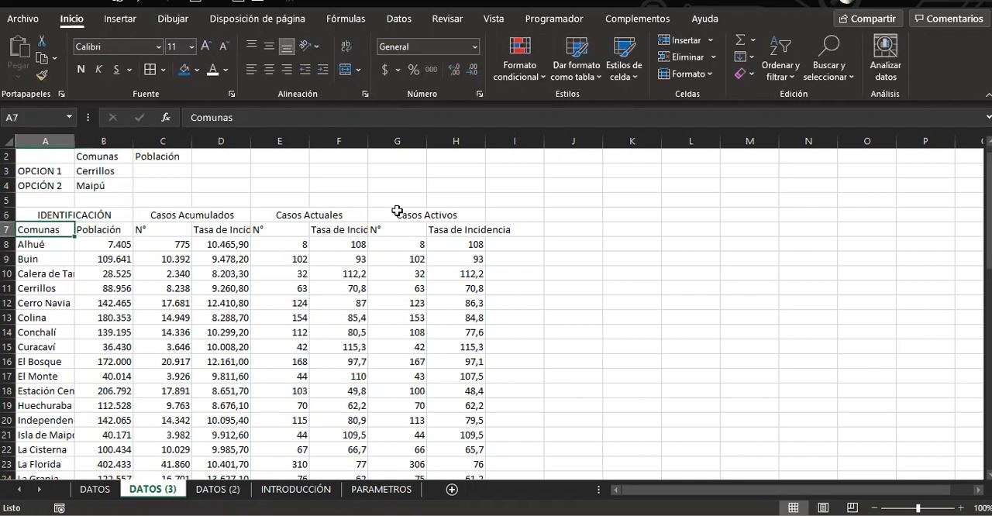
Apply all borders to the data table A6:H60
key(Up)
key(shift+Right)
key(shift+Right)
key(shift+Right)
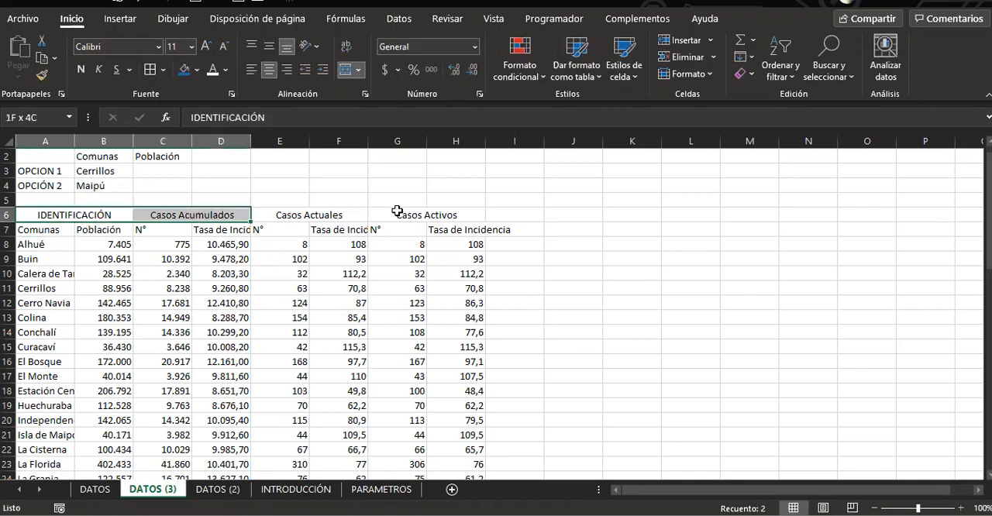
key(ctrl+shift+Down)
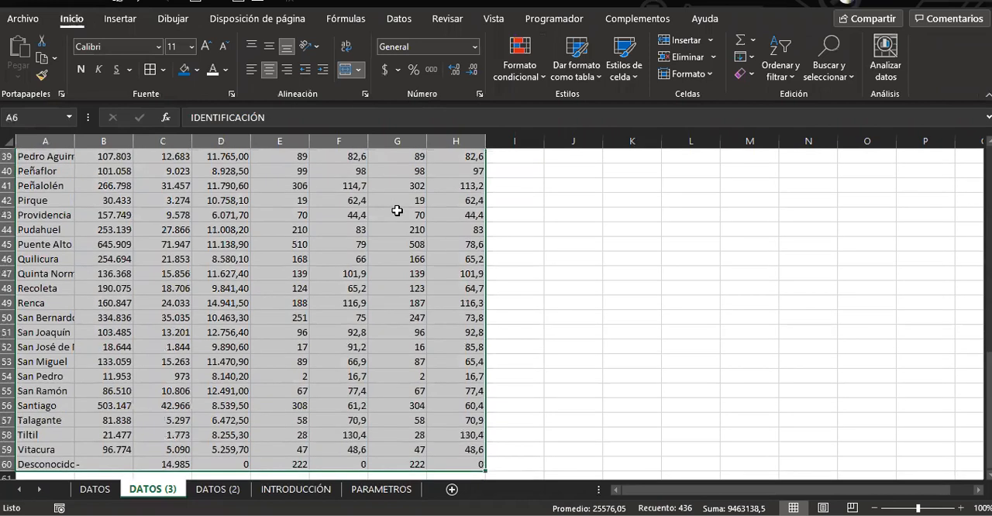
scroll(176, 203, up, 13)
click(124, 258)
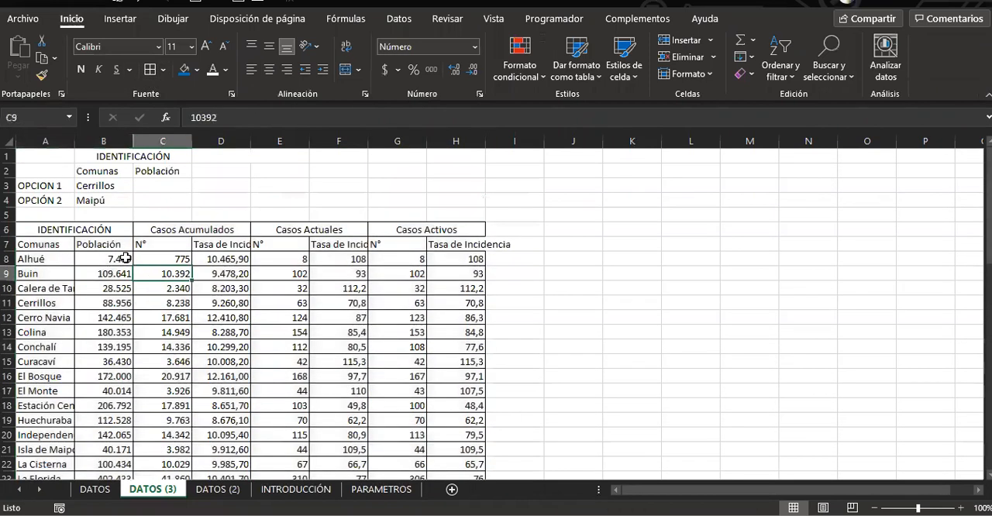
Format the group headings in A6:H6 with a blue fill and bold white text
drag(51, 232, 416, 226)
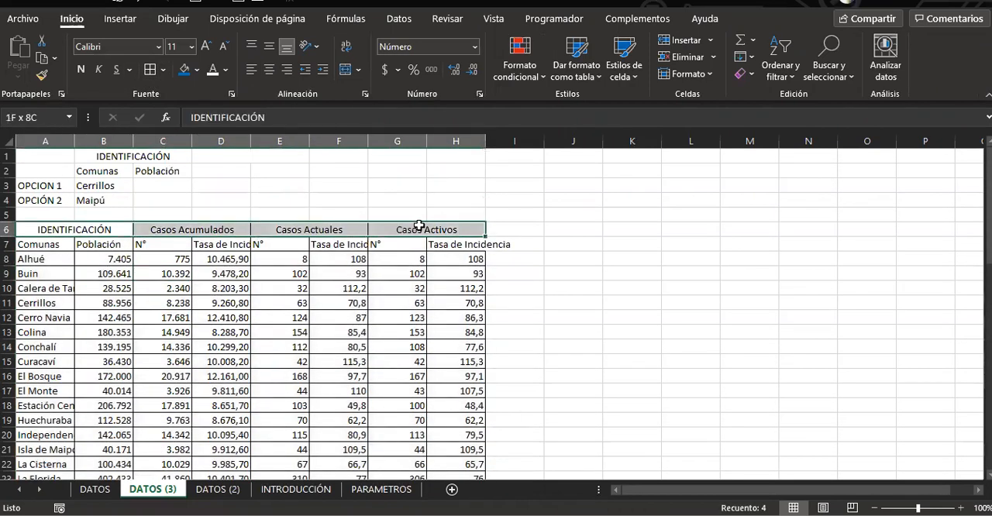
click(196, 71)
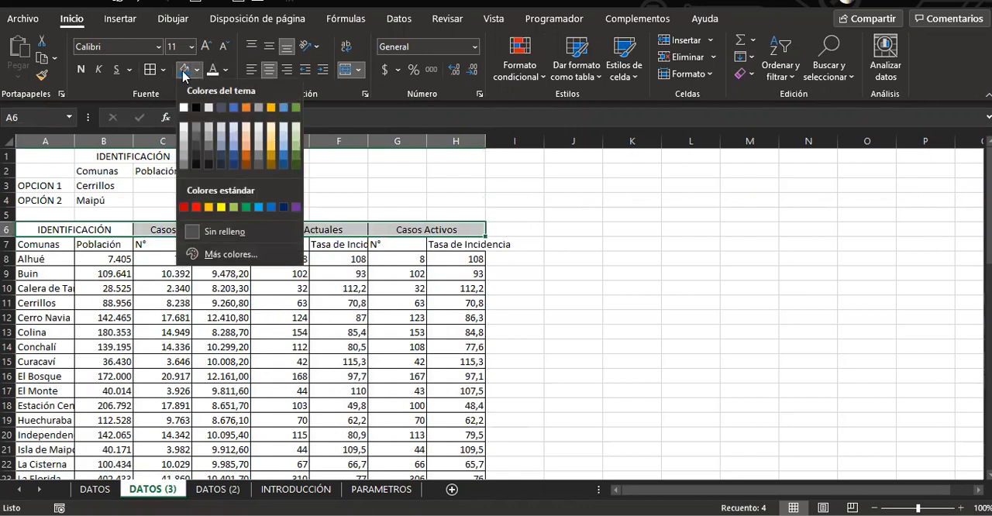
click(184, 71)
click(184, 71)
click(81, 70)
Make the column headers in A7:H7 bold with the standard blue font colour
drag(35, 245, 474, 249)
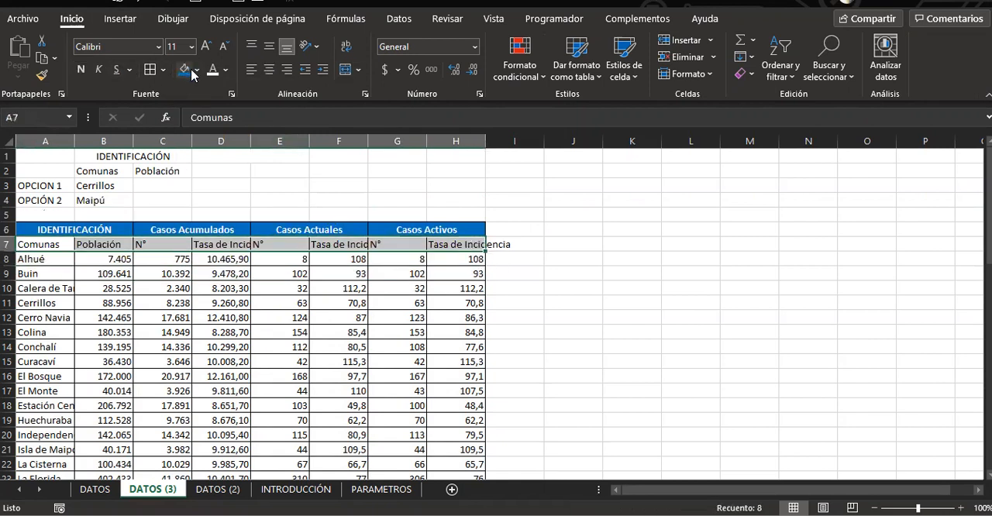
click(226, 69)
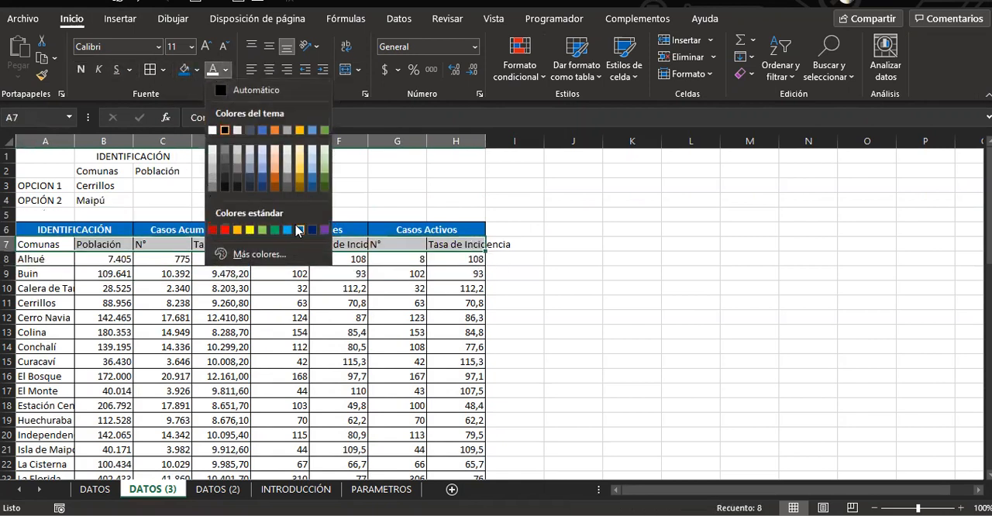
click(87, 74)
click(81, 69)
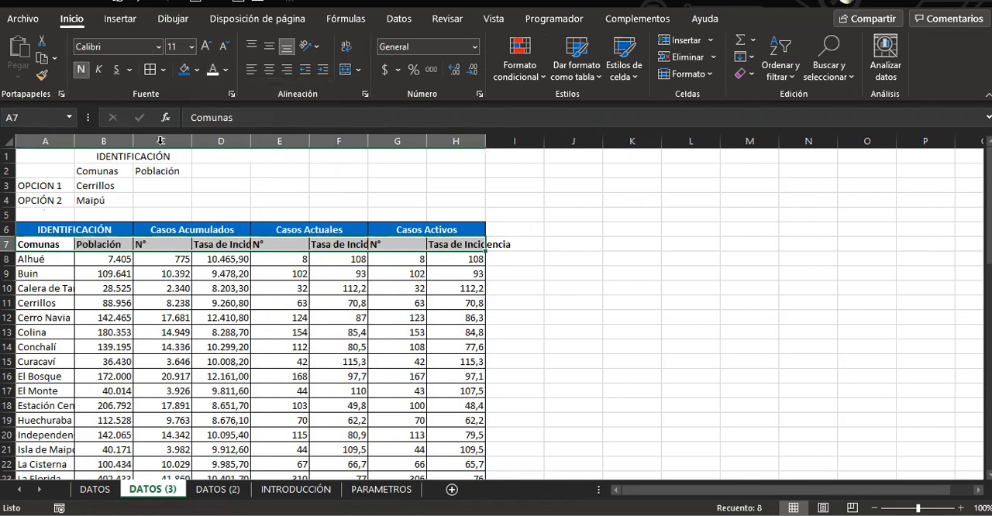
click(226, 70)
click(299, 225)
click(591, 362)
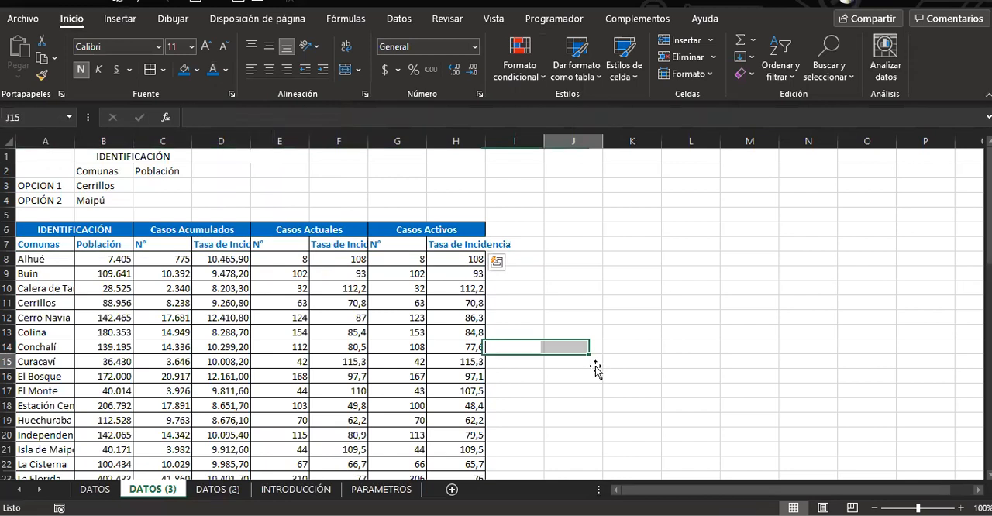
Autofit the width of all columns on the copied sheet to their contents
click(8, 141)
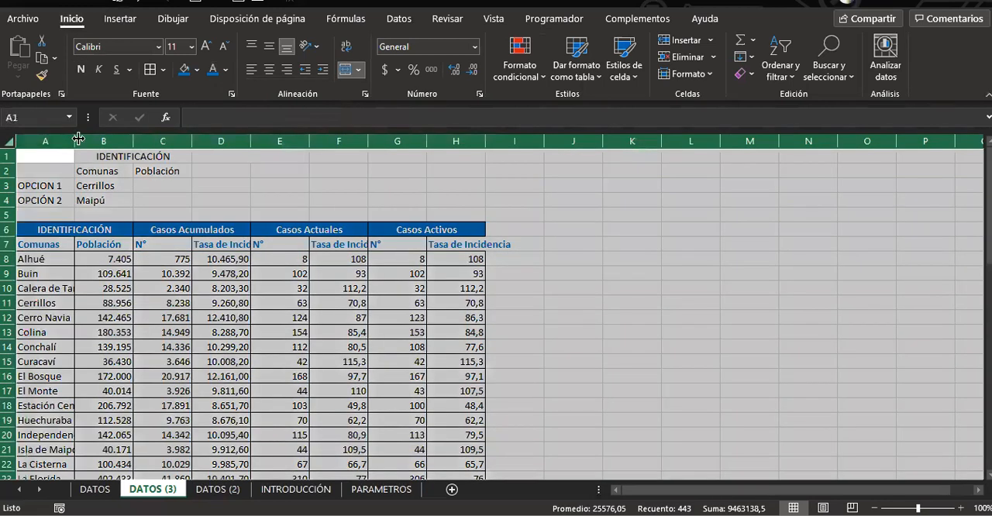
double_click(78, 138)
click(264, 276)
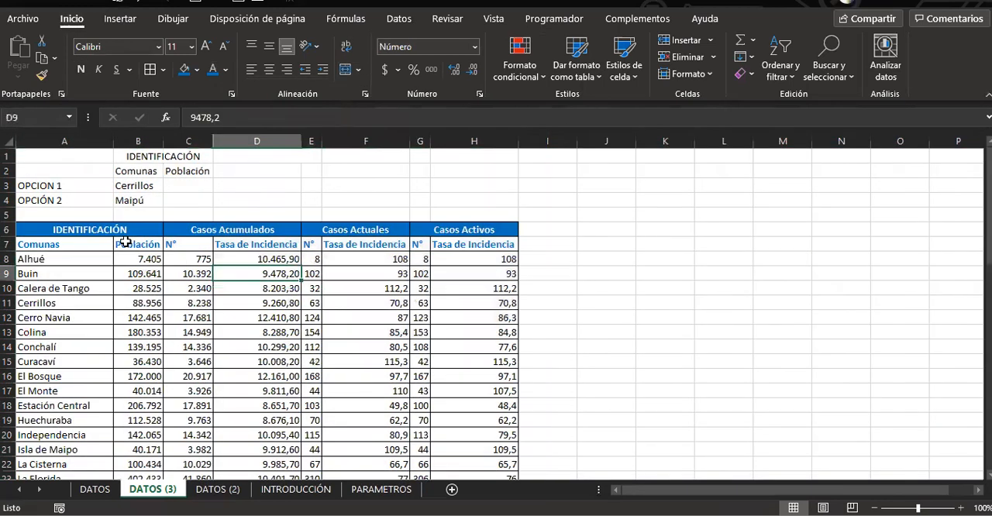
Copy the formatted Comunas and Población headers from A7:B7 onto the criteria headers in B2:C2
drag(88, 244, 125, 243)
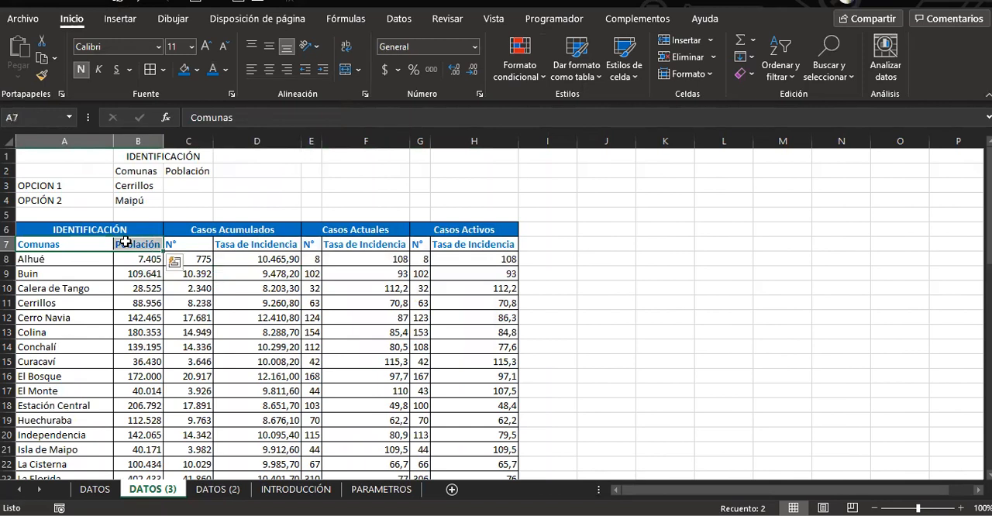
key(ctrl+c)
click(139, 170)
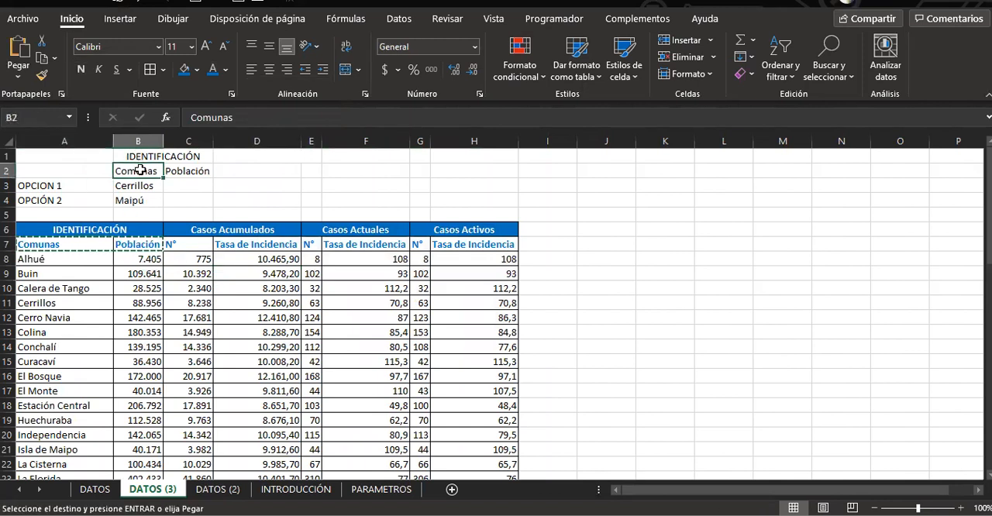
key(Return)
click(402, 173)
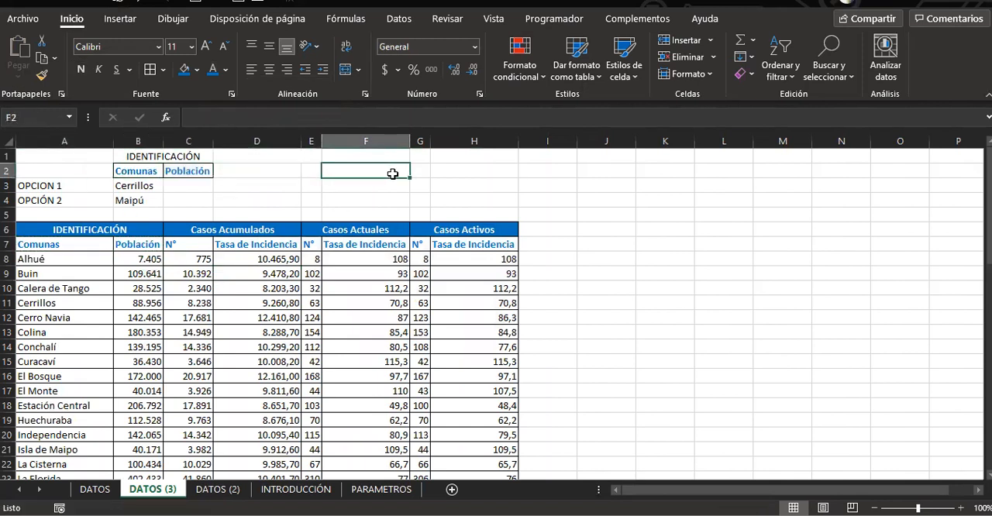
Give the IDENTIFICACIÓN heading above the criteria headers a yellow fill and bold text
click(137, 157)
click(196, 69)
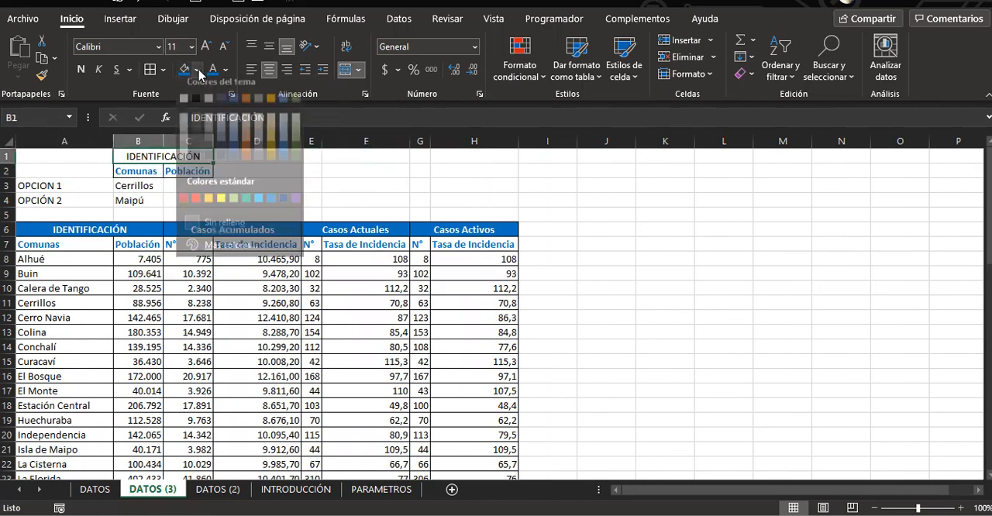
click(223, 203)
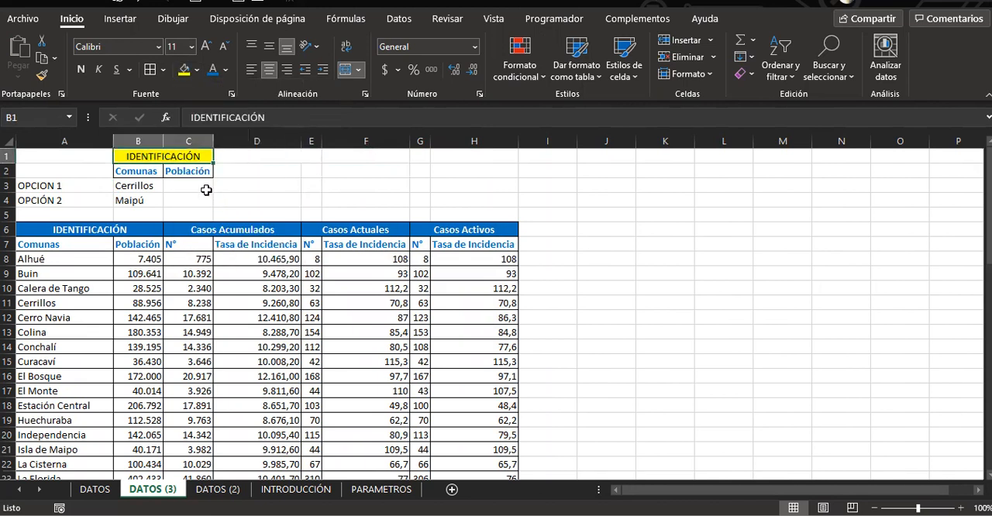
click(85, 69)
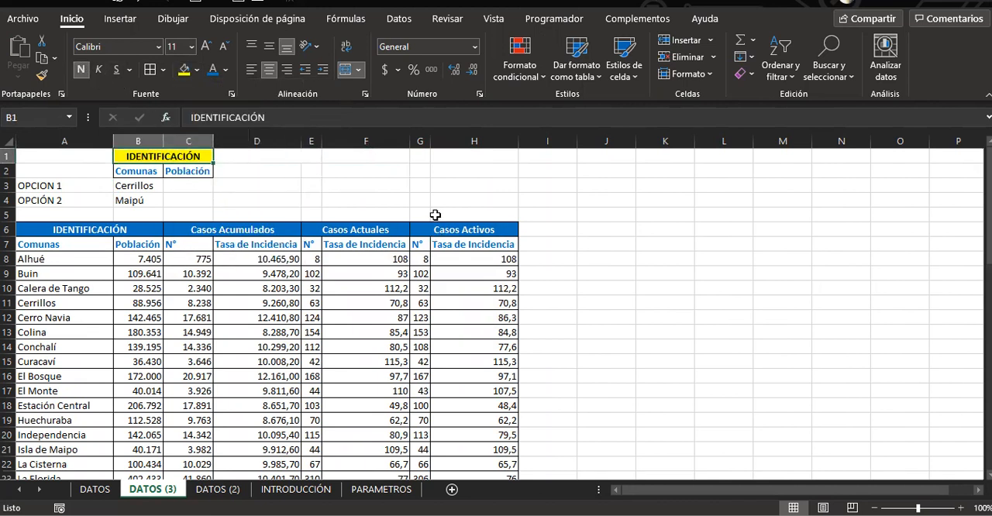
click(401, 181)
Merge and center A1:A2 and enter OPCIONES DE FILTRO as the heading of the option labels
click(81, 186)
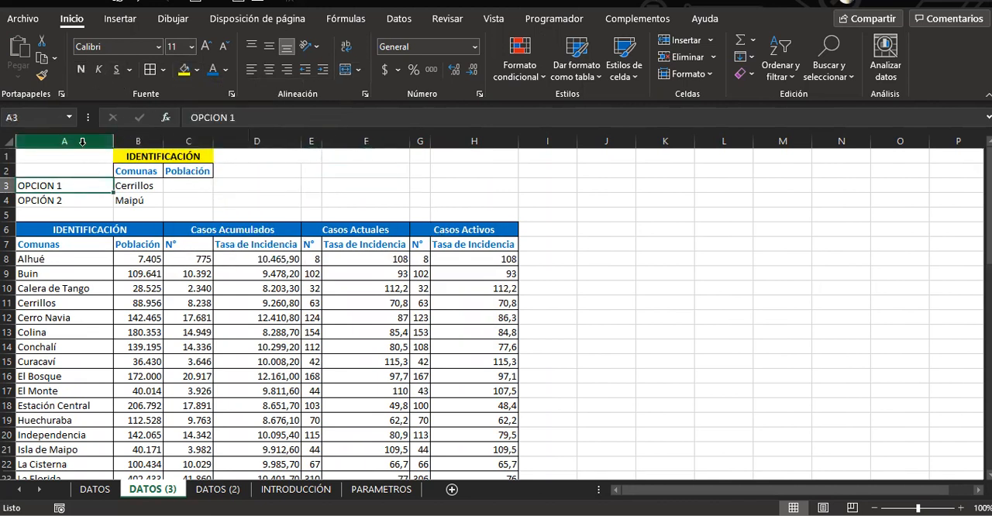
drag(77, 155, 82, 170)
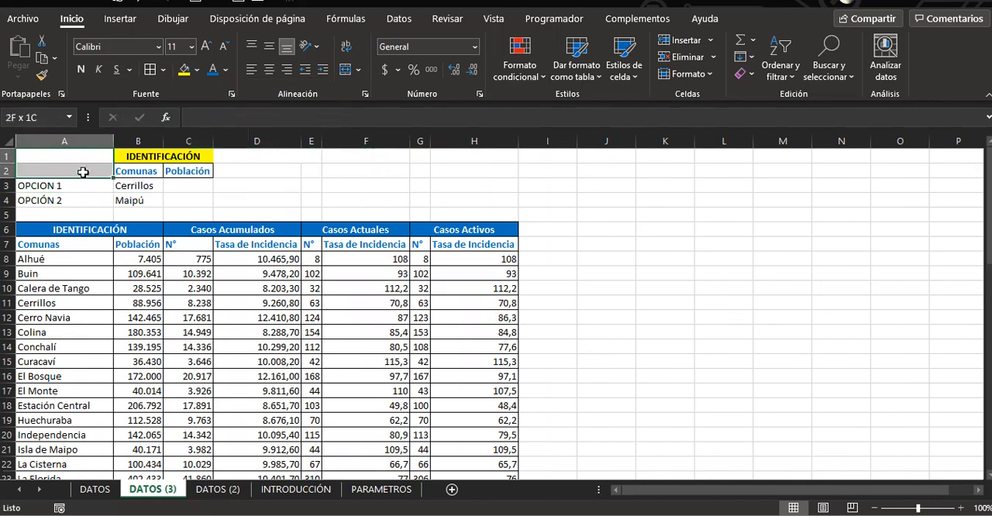
click(346, 69)
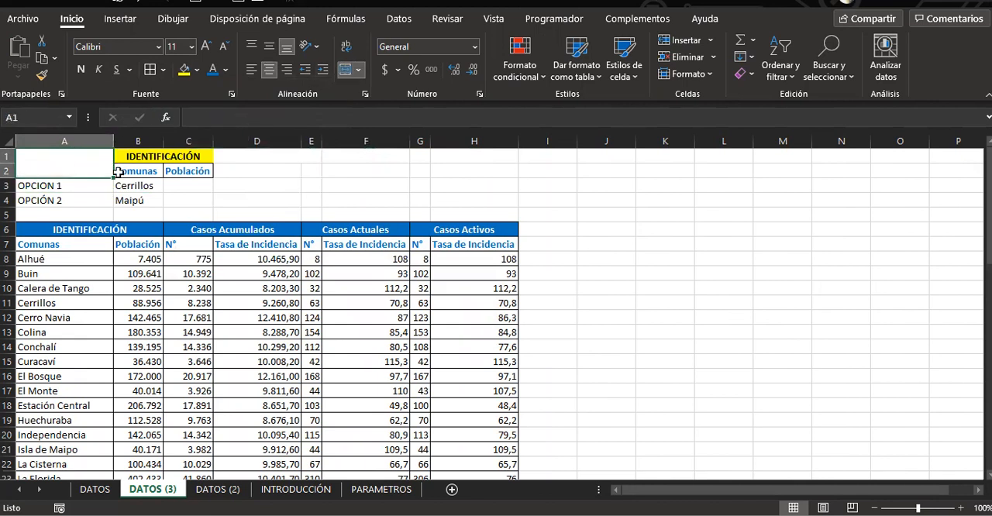
text(OPCIO)
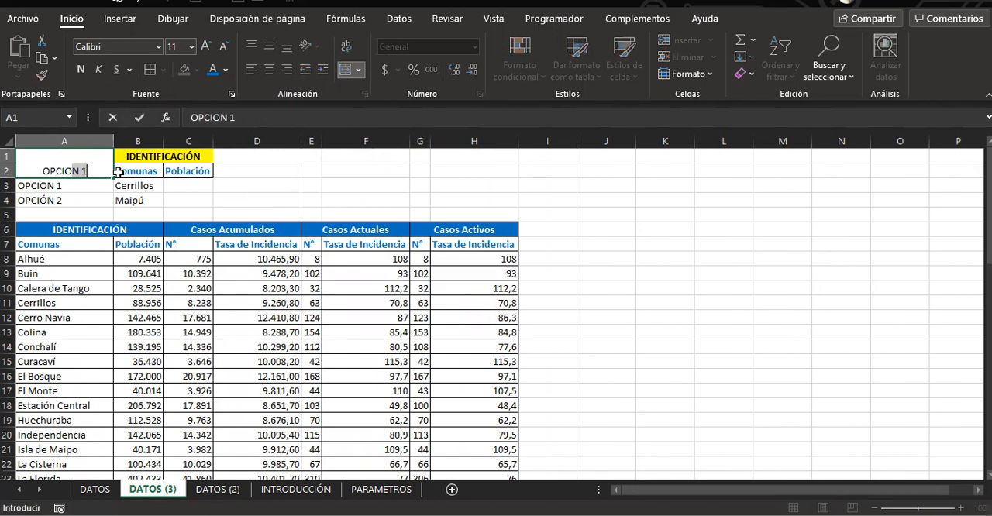
text(NES DE FILTRO)
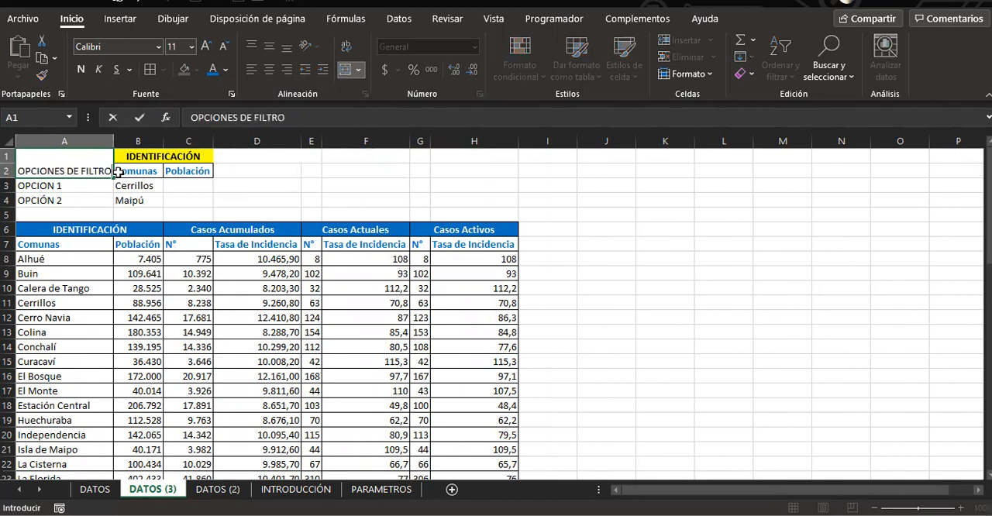
key(Return)
Wrap the OPCIONES DE FILTRO heading's text, widen column A slightly and align the heading to the vertical middle
click(99, 169)
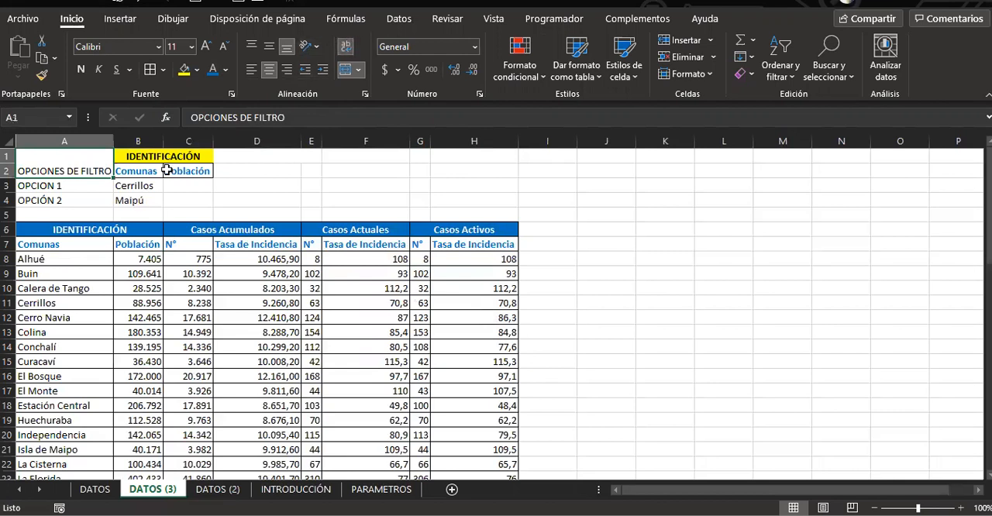
drag(112, 146, 119, 146)
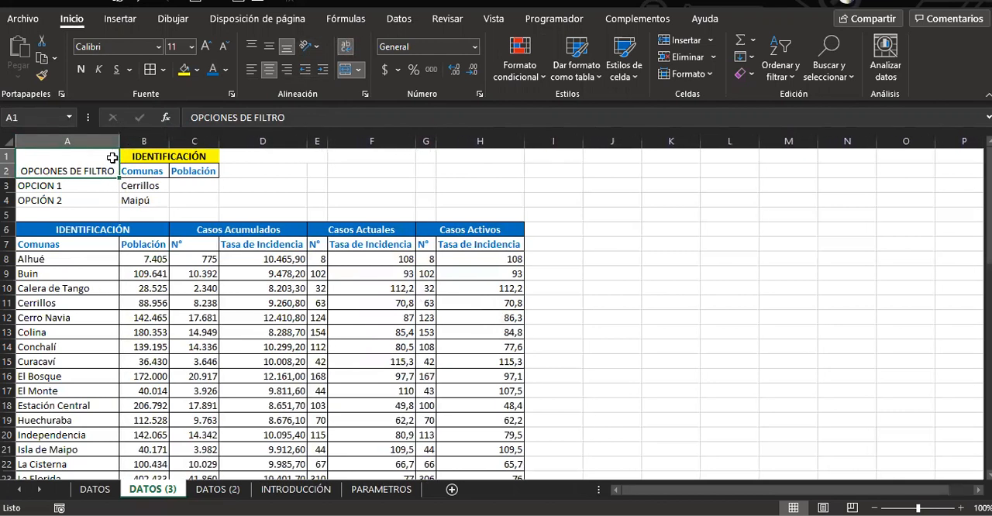
click(268, 47)
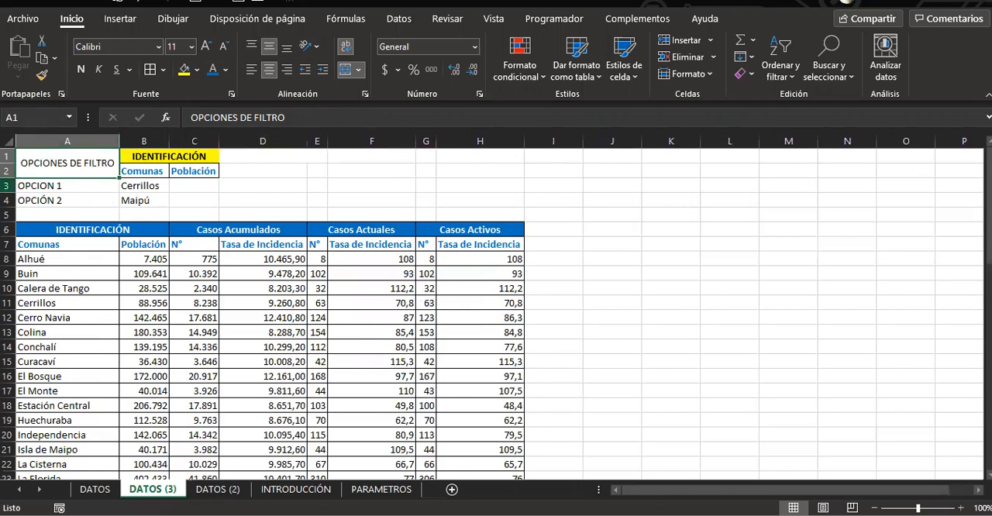
Give the OPCIONES DE FILTRO heading a green fill with white bold text
click(198, 70)
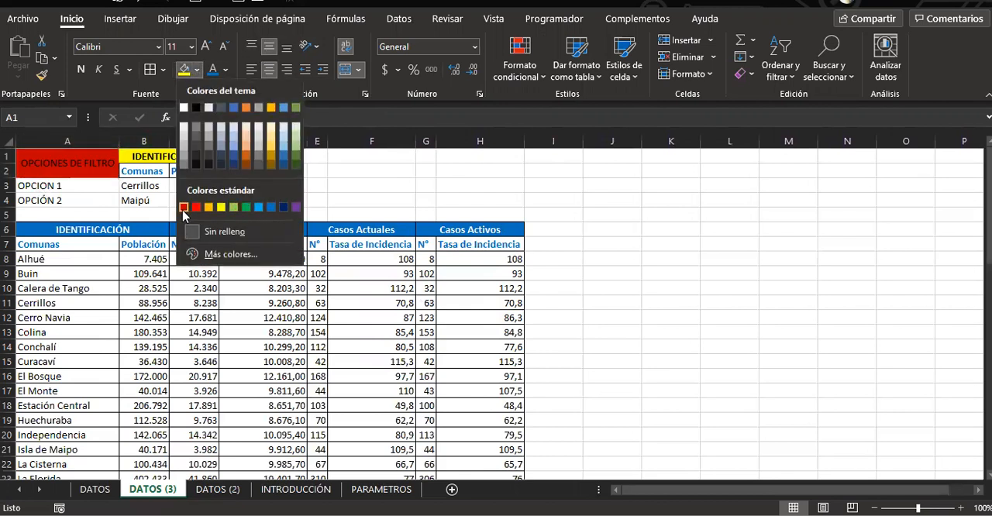
click(246, 209)
click(226, 70)
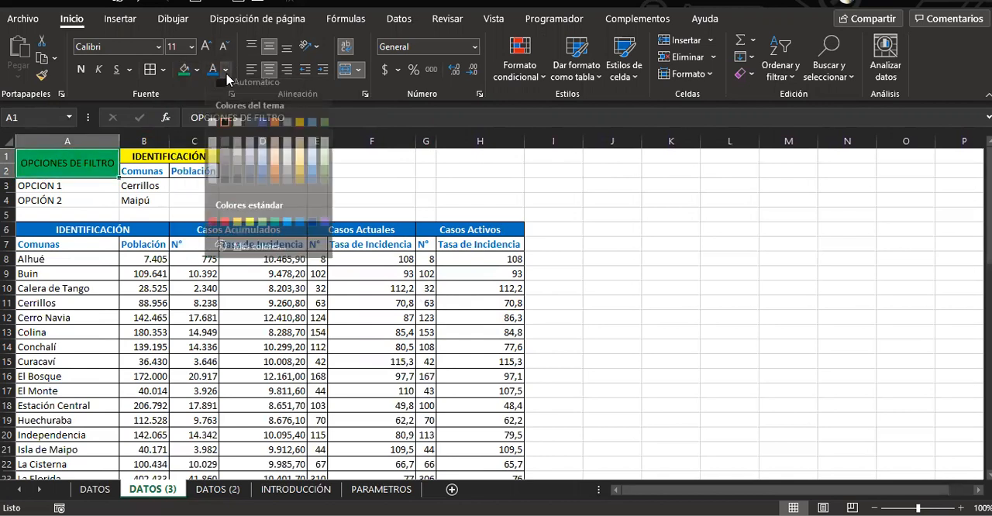
click(213, 131)
click(80, 69)
Make the OPCION 1 and OPCIÓN 2 labels in A3:A4 green and bold
drag(70, 184, 71, 200)
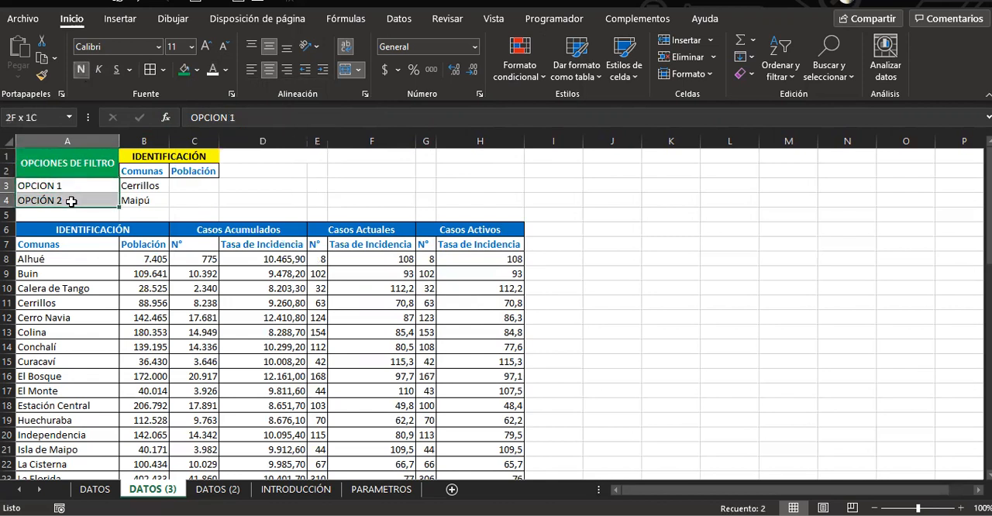
click(226, 69)
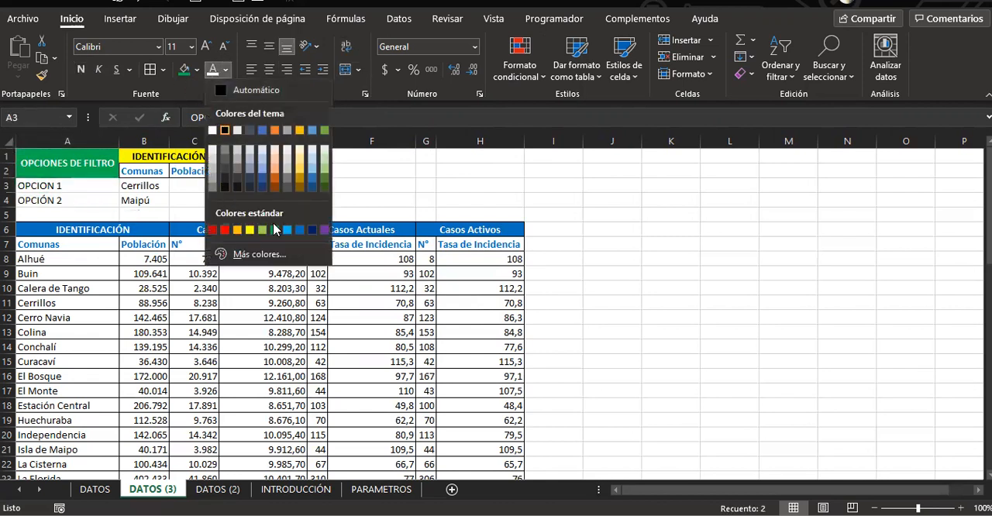
click(275, 230)
click(81, 70)
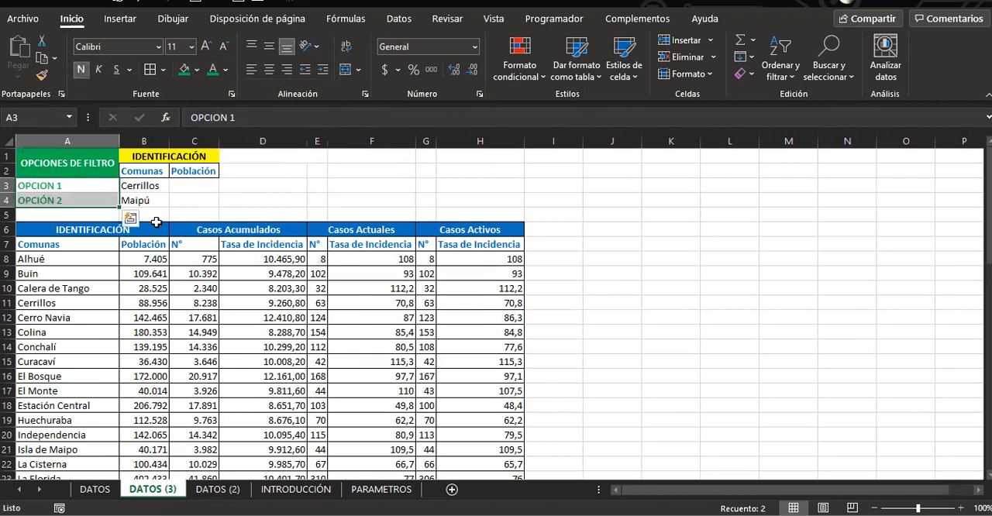
Apply all borders to the criteria area A1:C4 and clear the comunas entered in B3:B4
click(125, 226)
drag(99, 164, 214, 201)
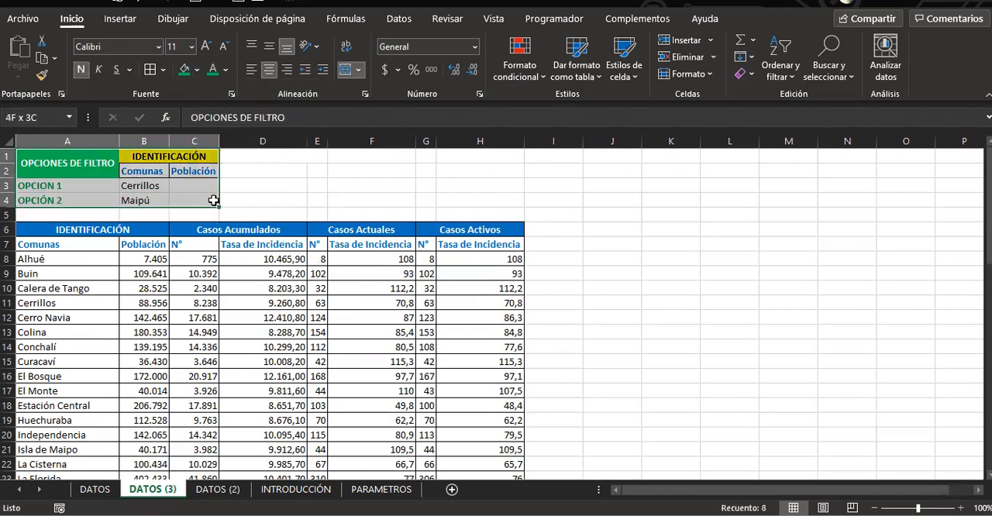
click(301, 181)
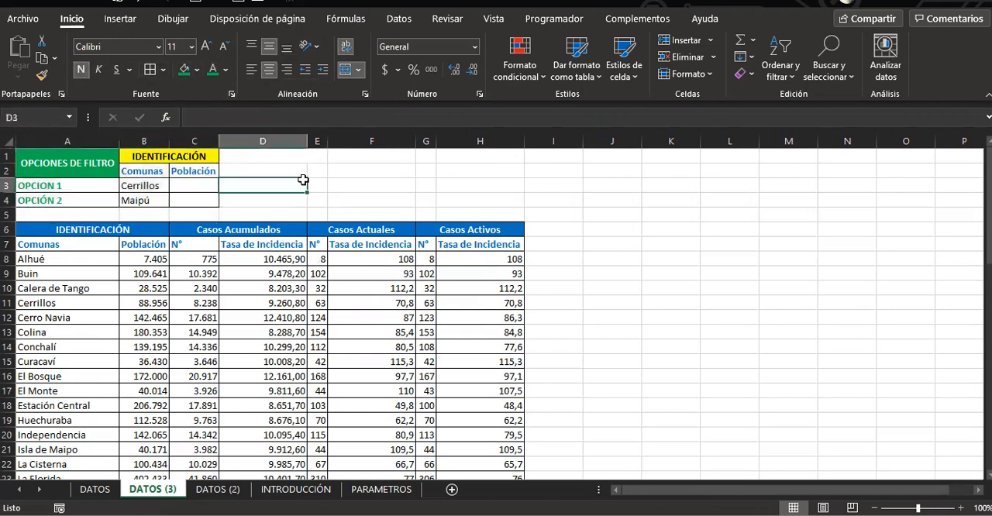
drag(150, 185, 157, 203)
key(Delete)
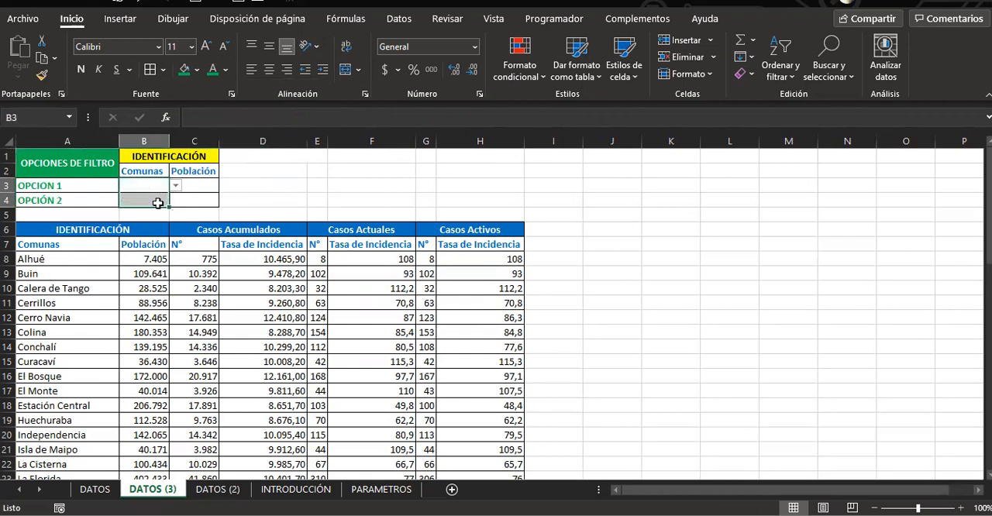
click(268, 195)
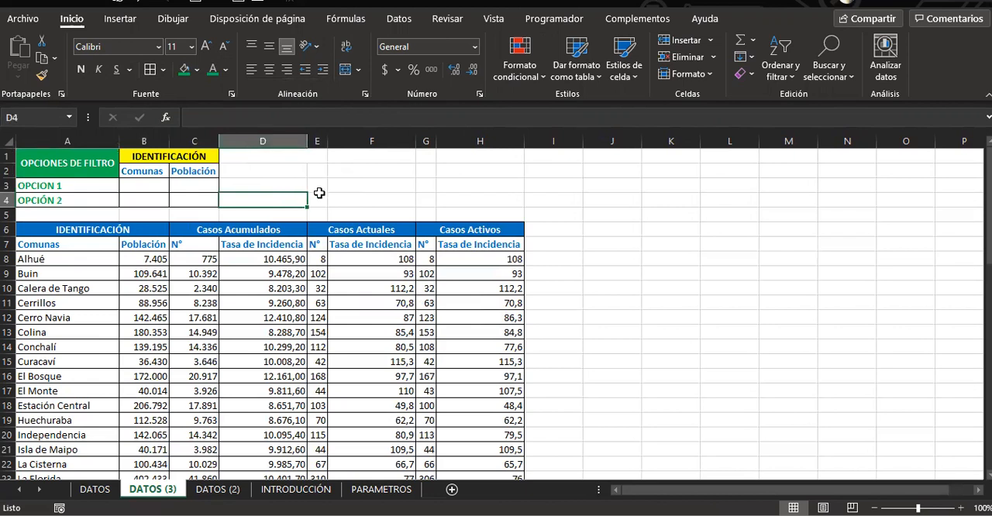
Start recording a macro named FILTRO, stored in this workbook
click(558, 22)
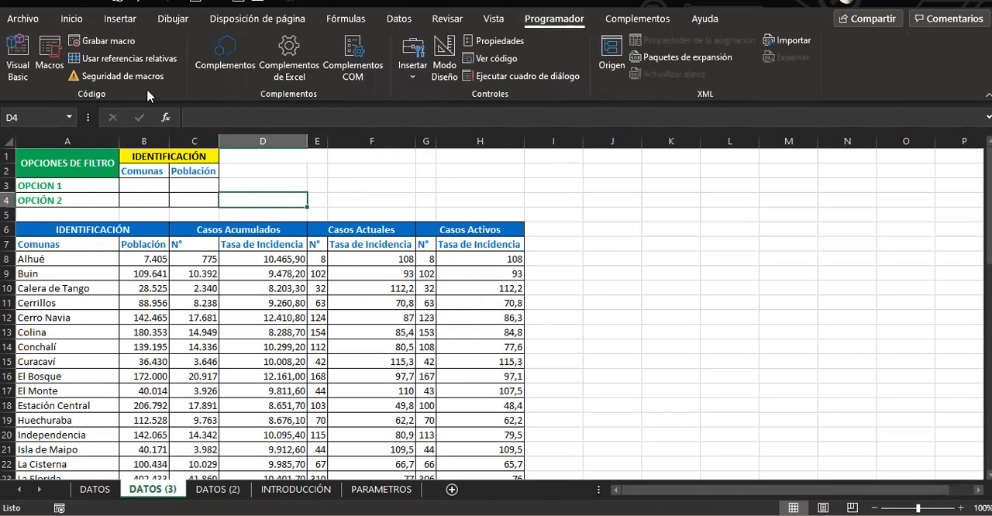
click(109, 41)
text(FILTRO)
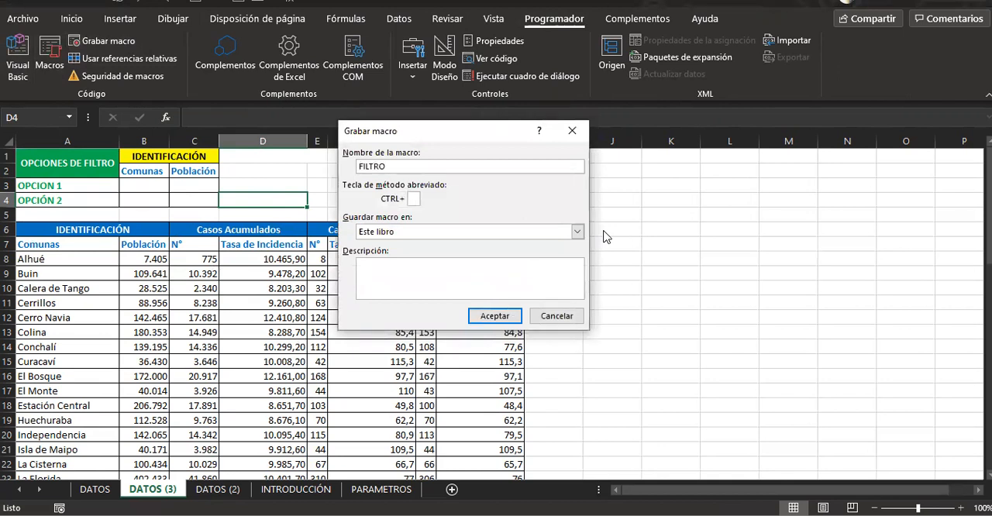
key(Return)
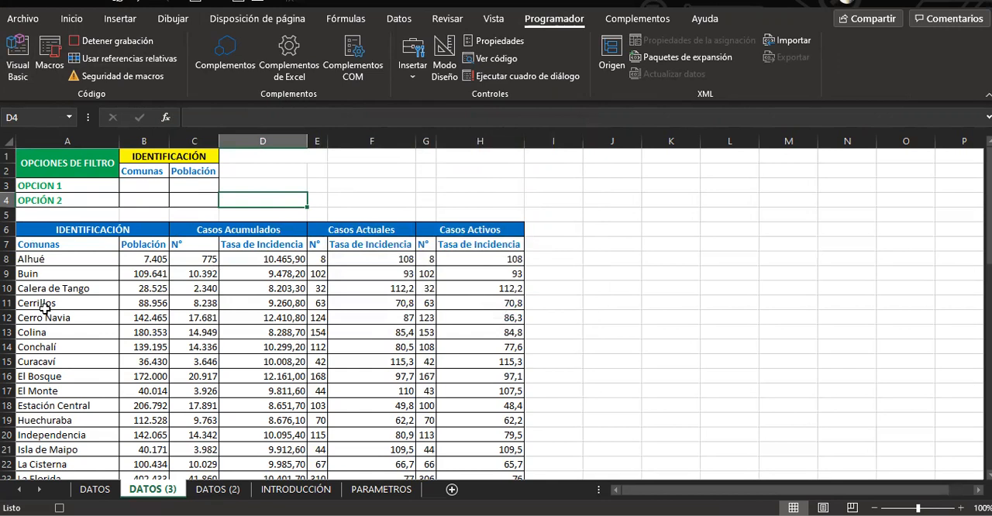
Select the data table from the Comunas header in A7 through H60 and open the advanced filter for it
click(29, 245)
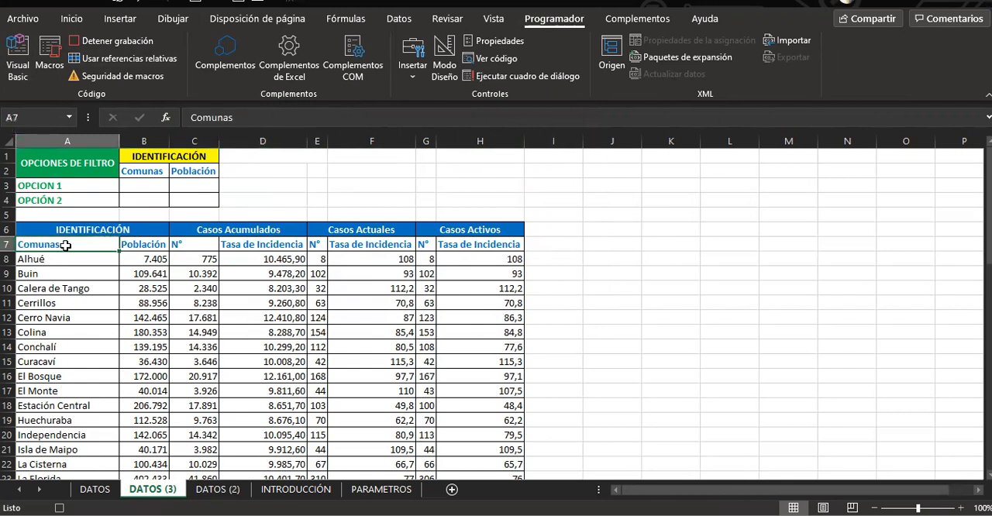
key(ctrl+shift+Right)
key(ctrl+shift+Down)
click(399, 18)
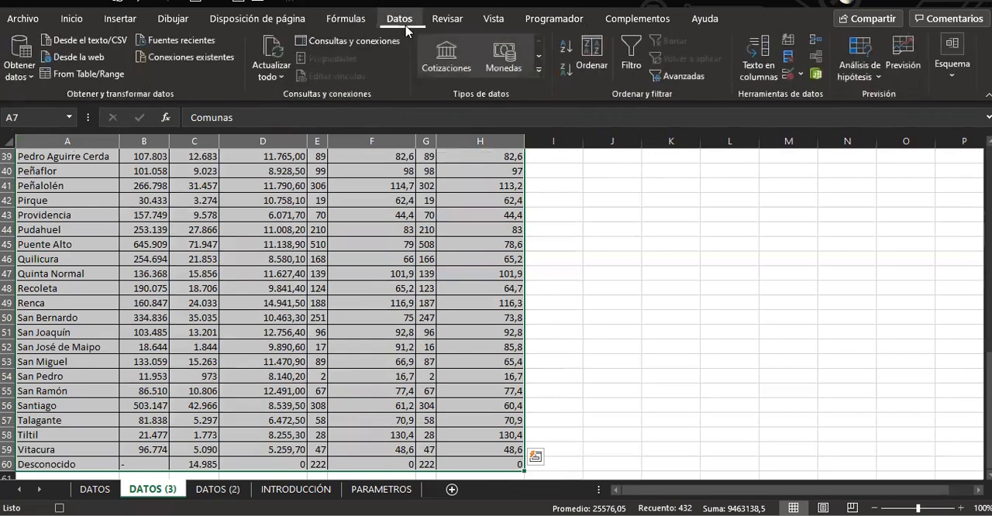
click(685, 77)
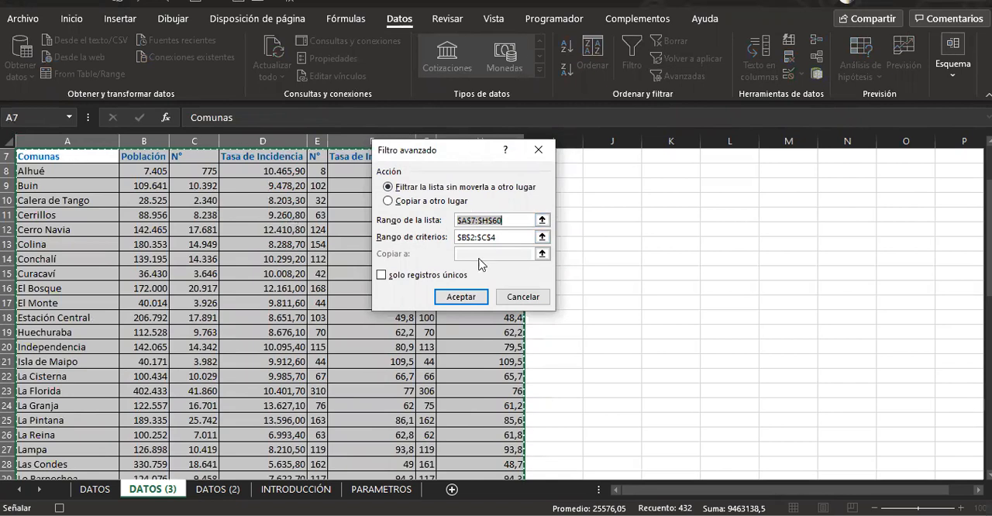
Set the advanced filter's criteria range to B2:C4 and filter the list in place
click(508, 238)
double_click(465, 238)
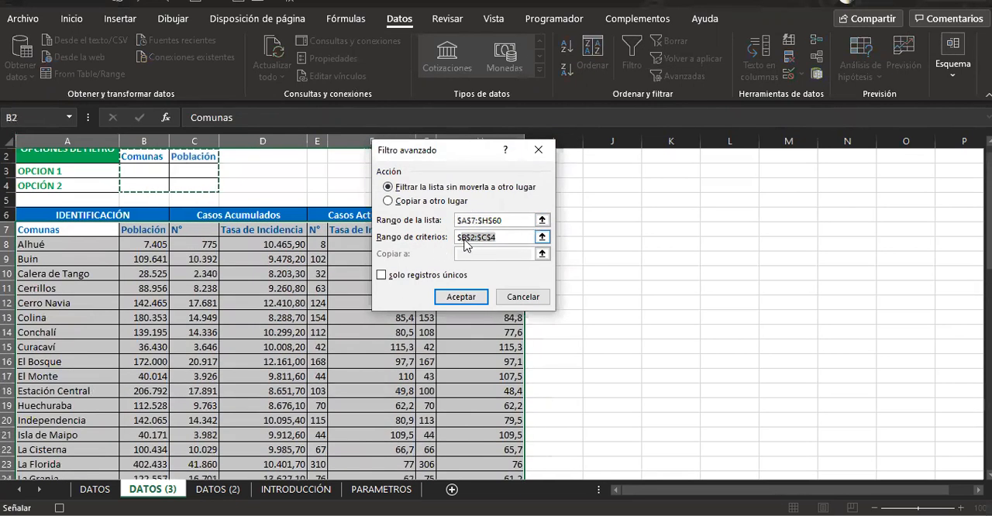
key(BackSpace)
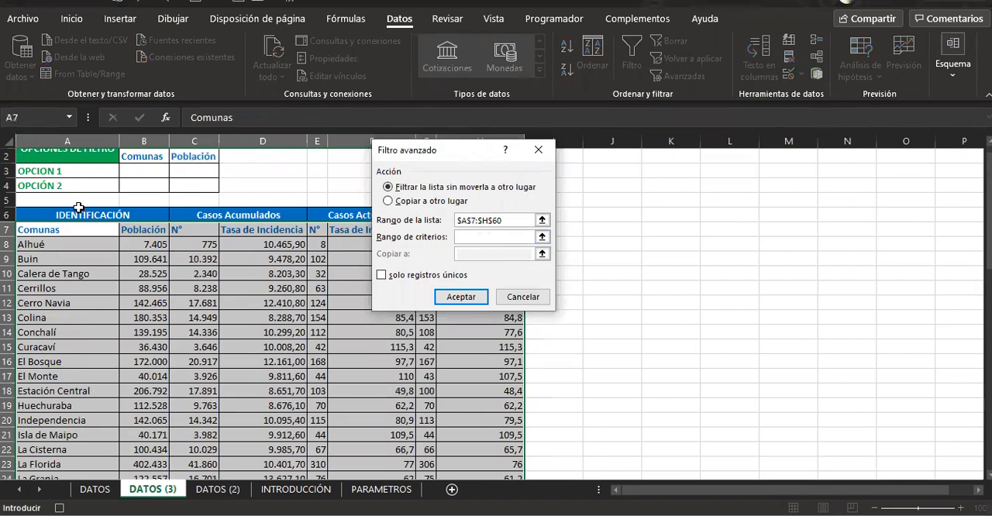
scroll(101, 202, up, 1)
click(143, 183)
drag(144, 187, 196, 202)
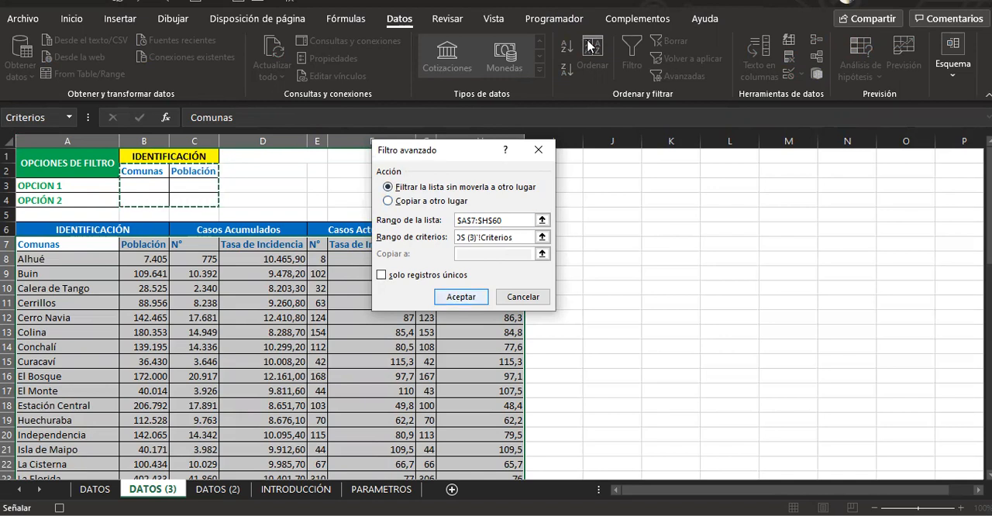
key(Return)
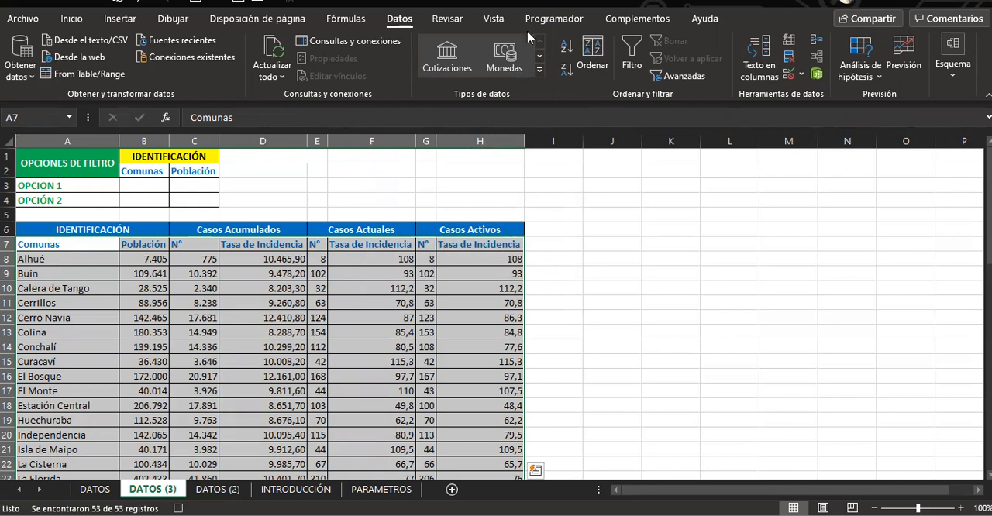
Stop recording the FILTRO macro
click(553, 18)
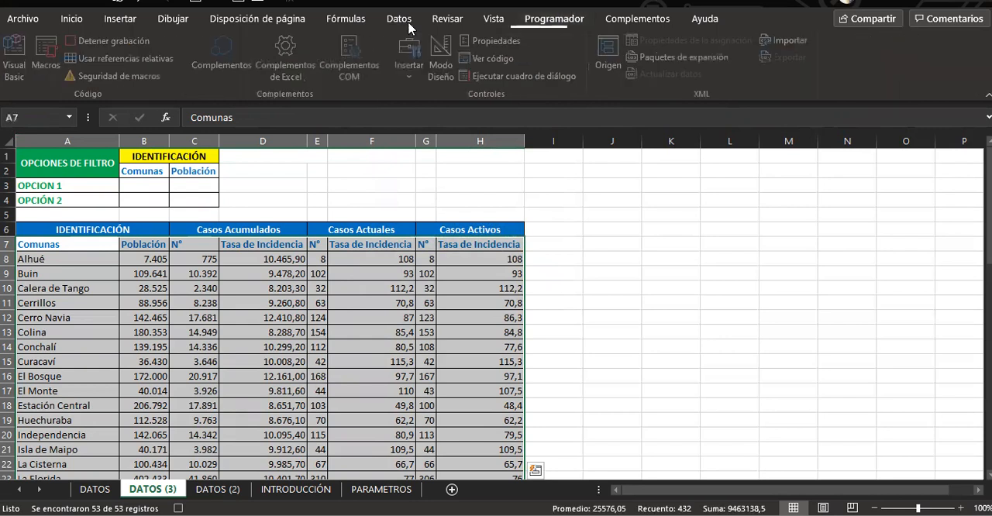
click(110, 41)
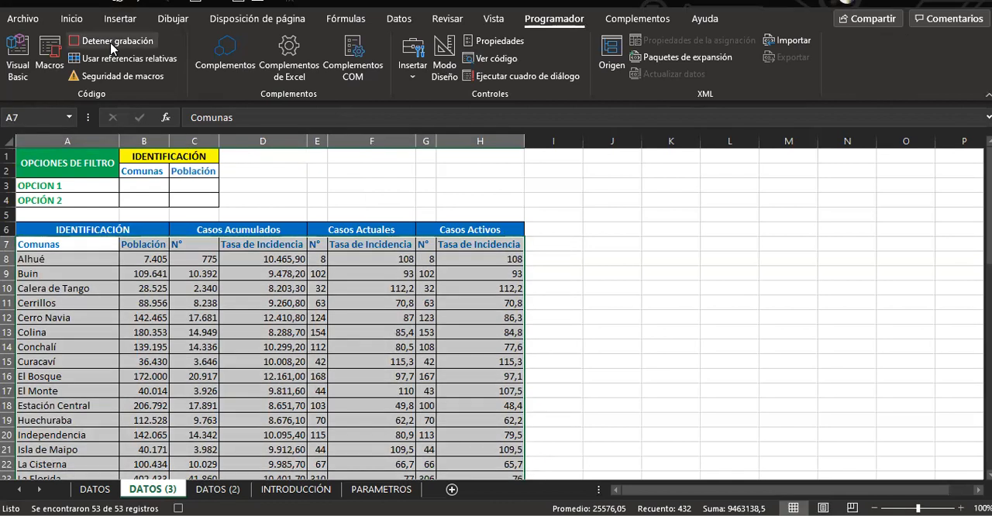
click(115, 41)
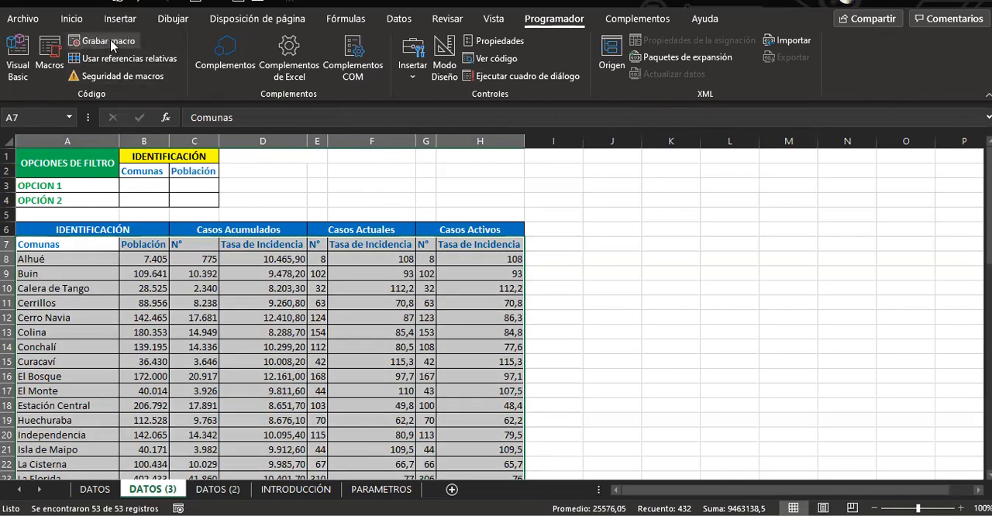
Draw a rounded rectangle about 0,98 by 4,42 cm beside the criteria area and place a copy to its right
click(116, 20)
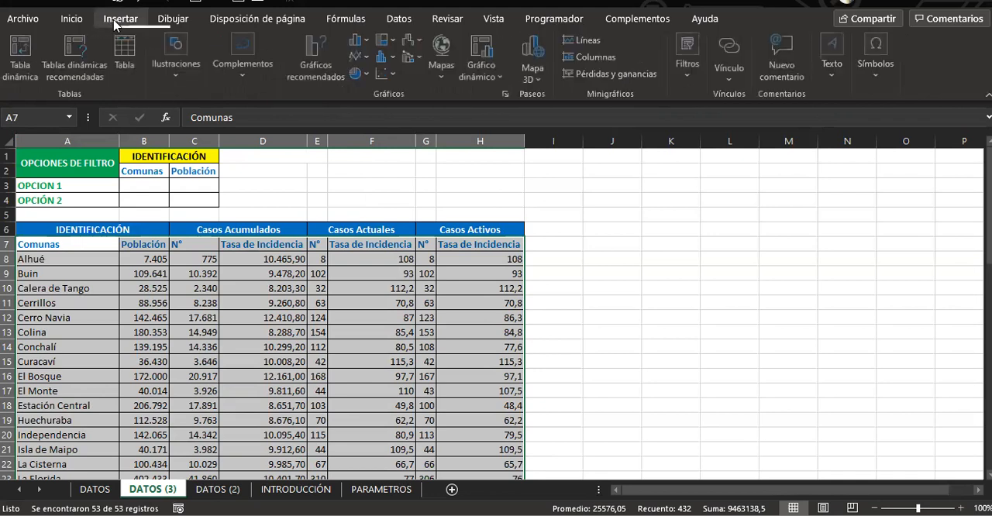
click(177, 62)
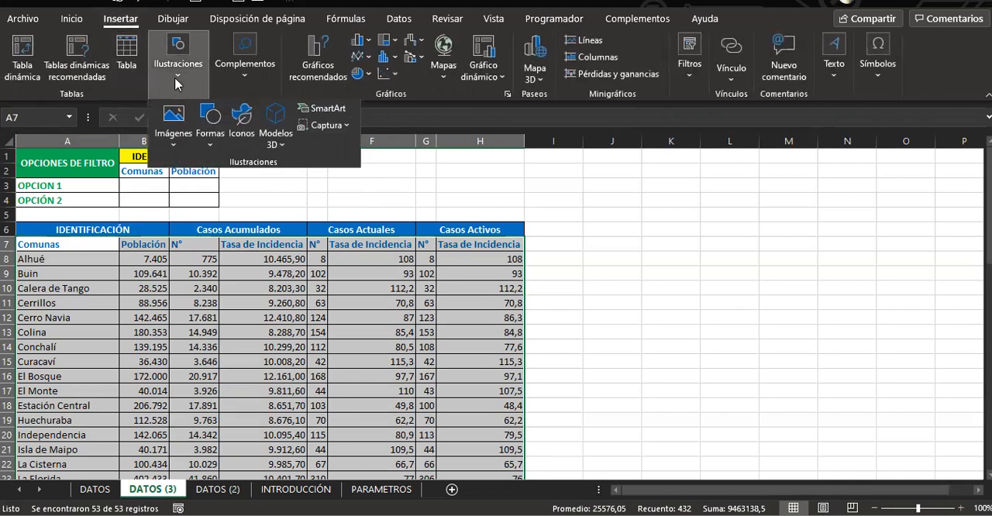
click(210, 138)
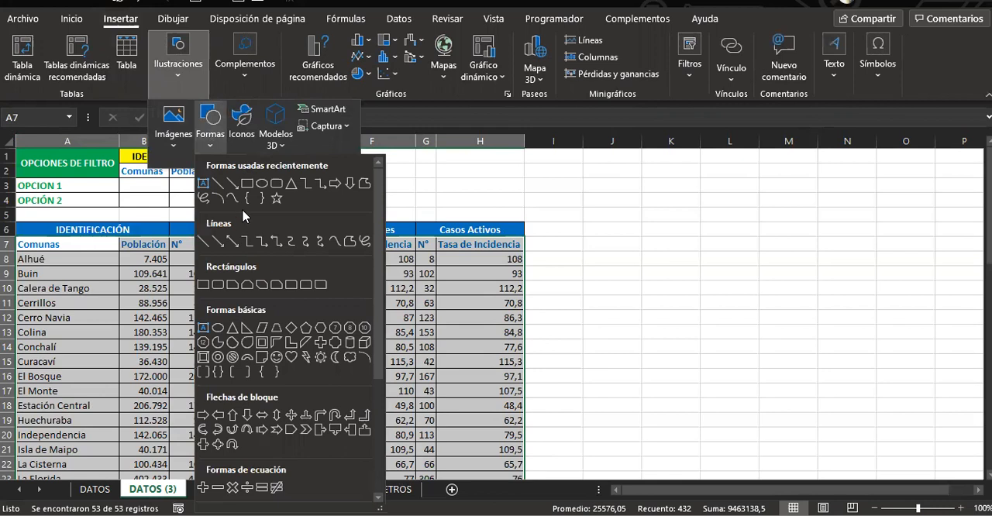
click(291, 179)
mouse_move(264, 158)
mouse_down()
mouse_move(392, 189)
mouse_move(384, 186)
mouse_up()
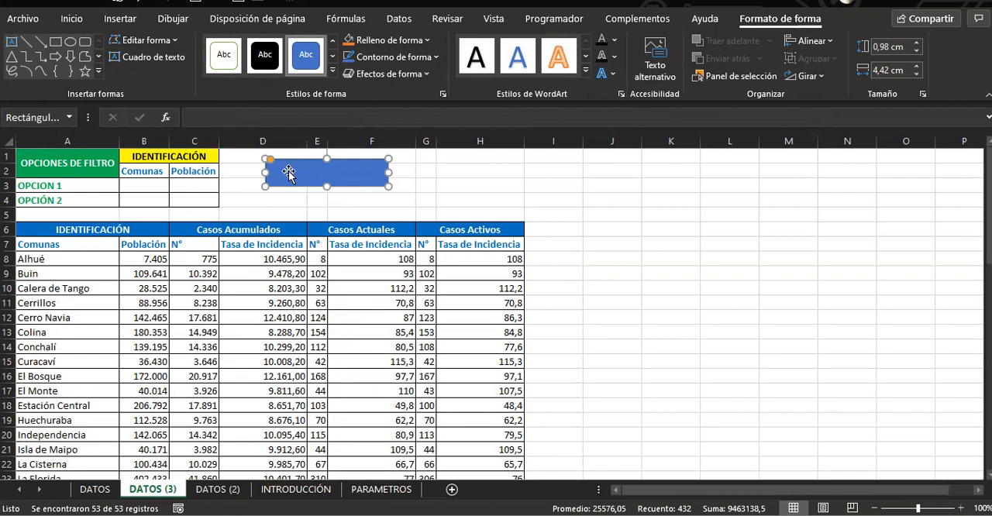
drag(274, 171, 249, 180)
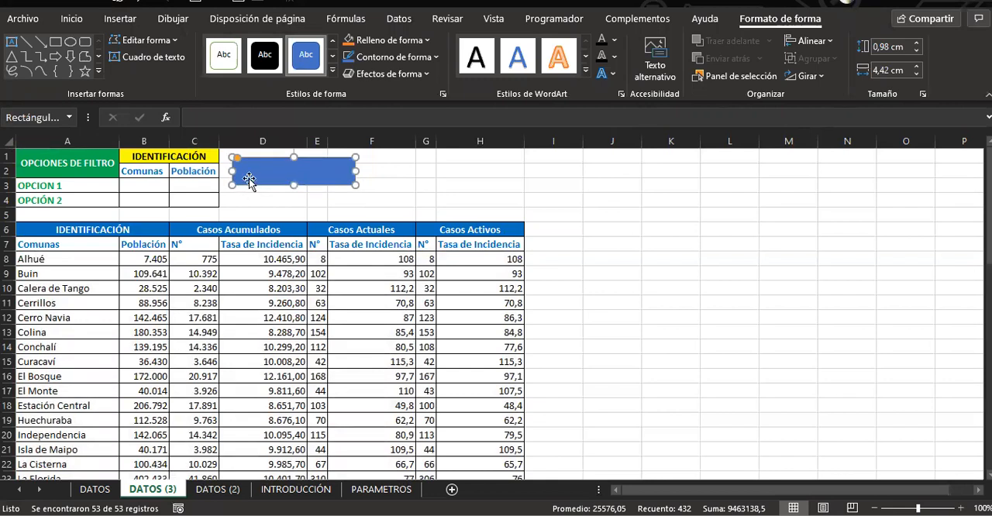
key(ctrl+v)
drag(316, 183, 444, 173)
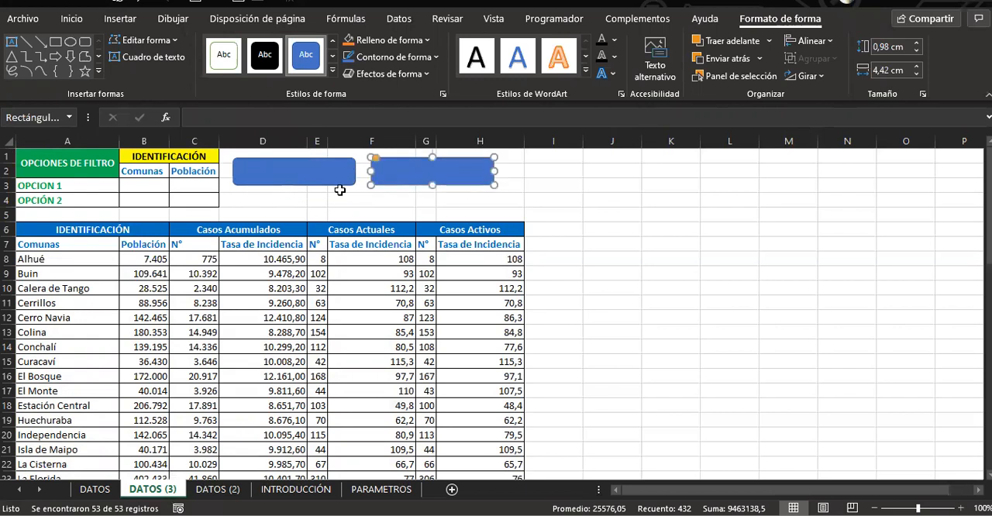
Label the first rounded rectangle FILTRAR and the second one VER TODO
click(303, 178)
text(FILTRAR)
click(439, 169)
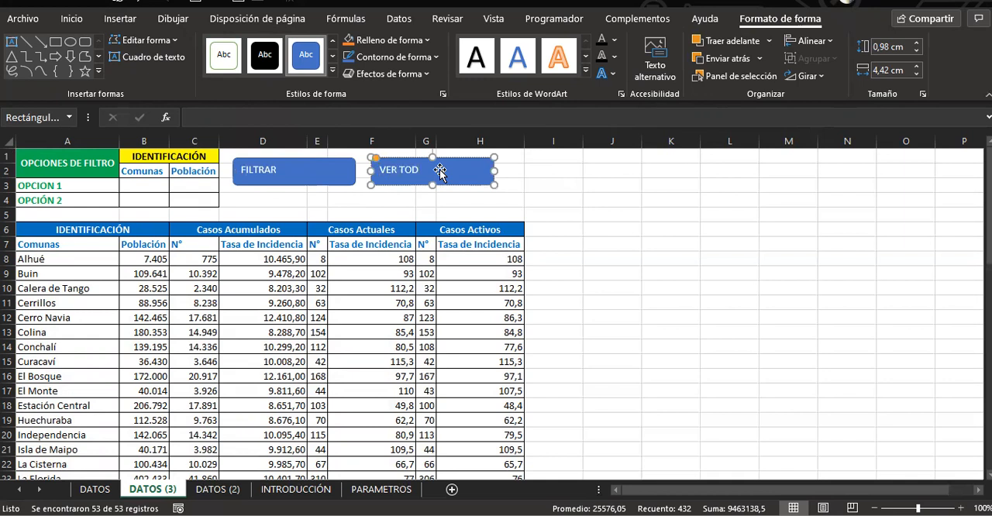
click(544, 188)
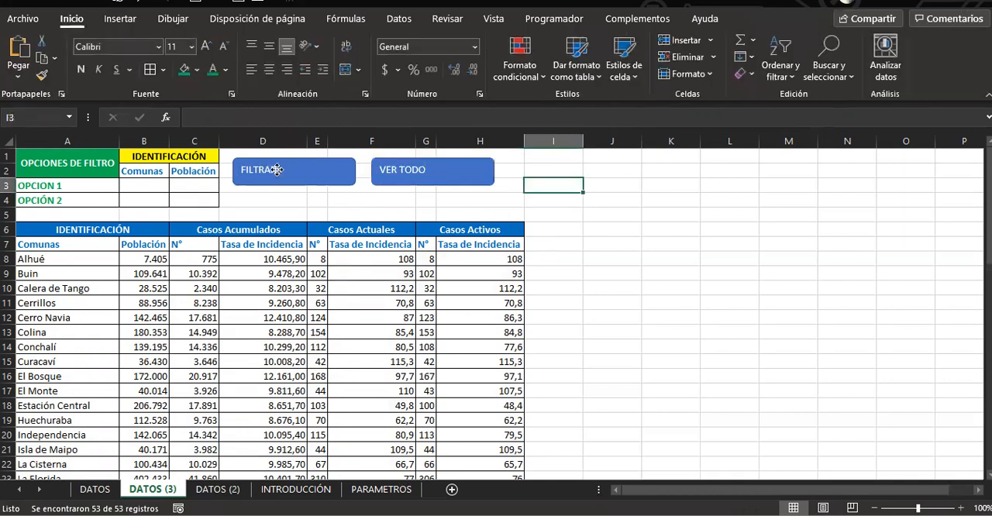
Center the text of the FILTRAR and VER TODO shapes horizontally and vertically and make it bold
click(271, 171)
shift+click(391, 181)
click(72, 18)
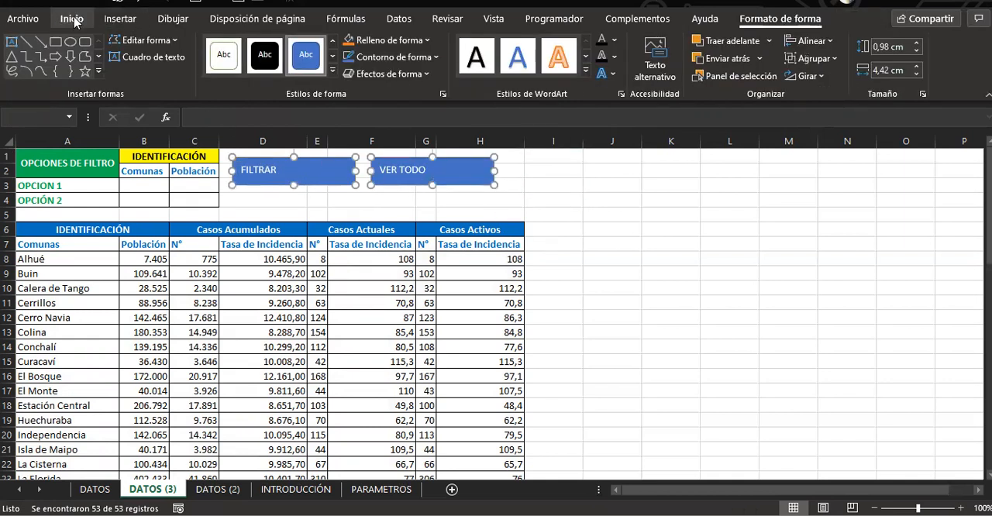
click(268, 45)
click(268, 69)
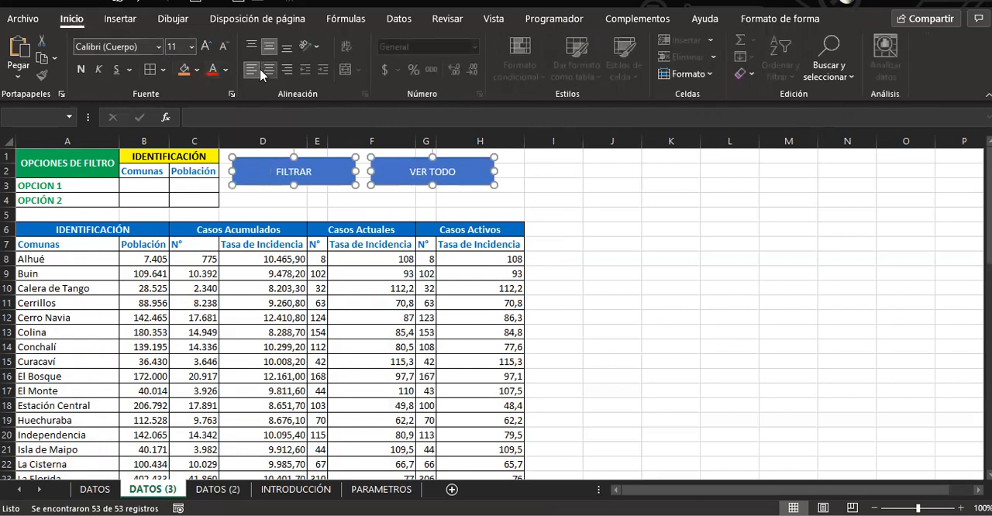
click(81, 70)
click(601, 213)
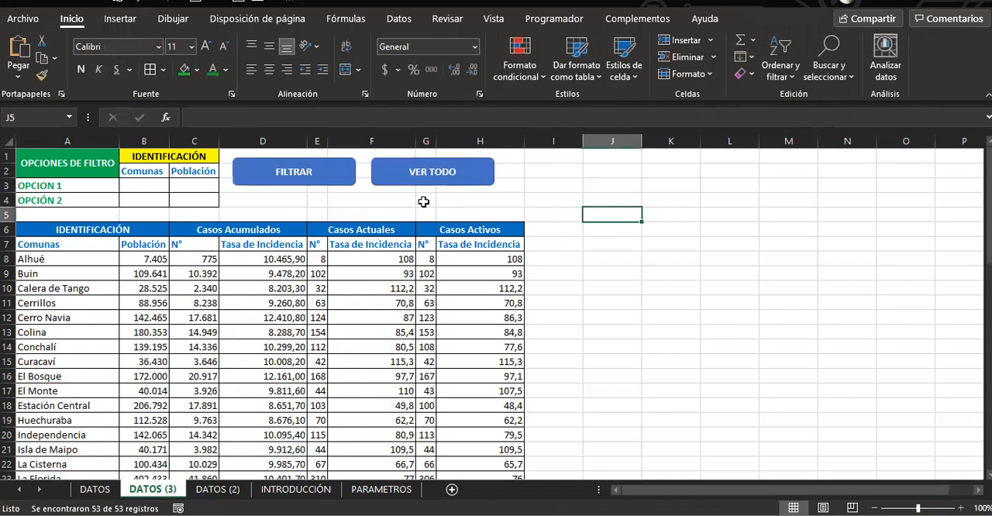
Assign the FILTRO macro to the FILTRAR shape
right_click(255, 174)
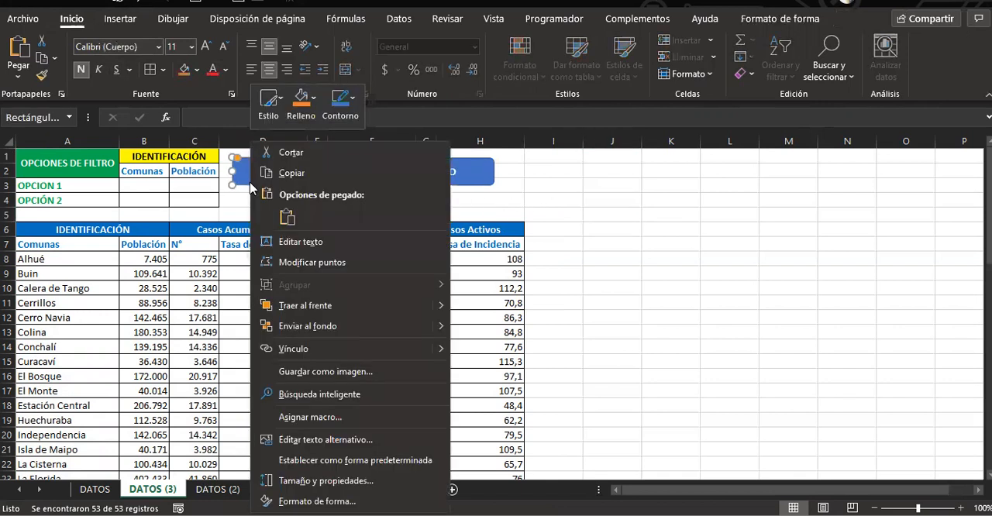
click(310, 417)
click(197, 307)
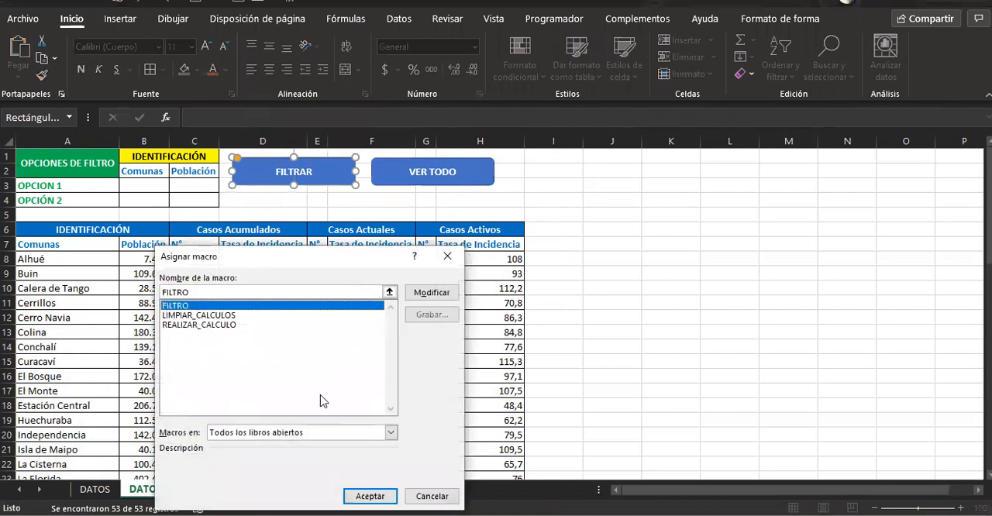
click(366, 496)
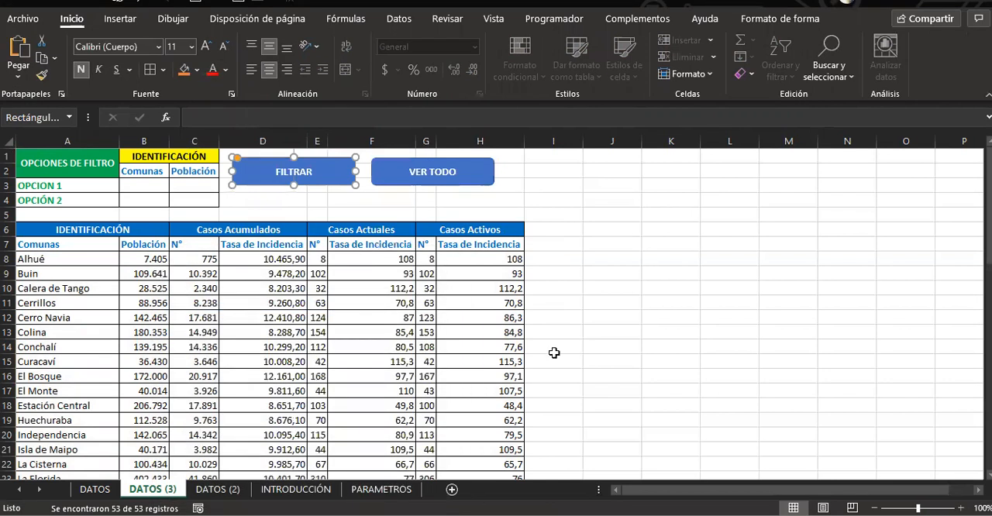
click(558, 347)
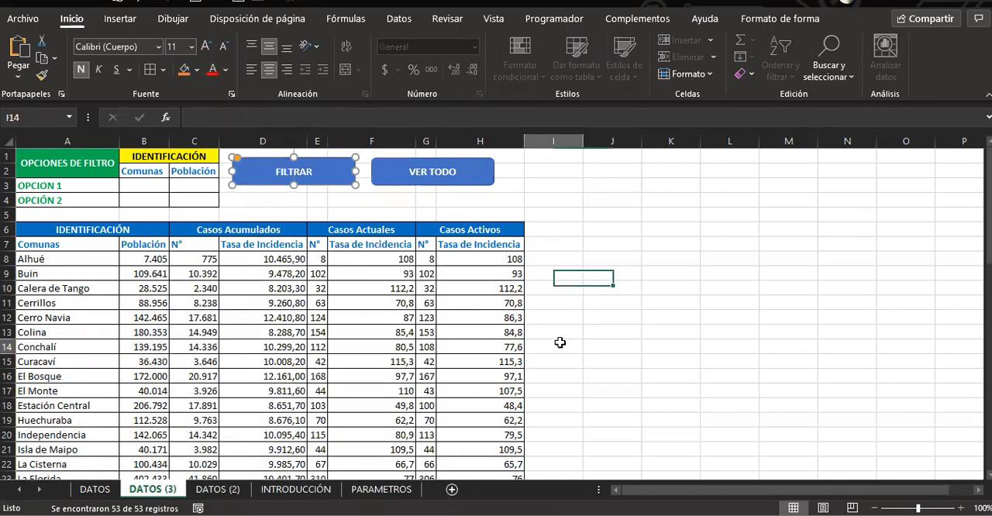
Choose Buin as the OPCION 1 comuna and Pirque as the OPCIÓN 2 comuna, and run FILTRAR on the table
click(141, 186)
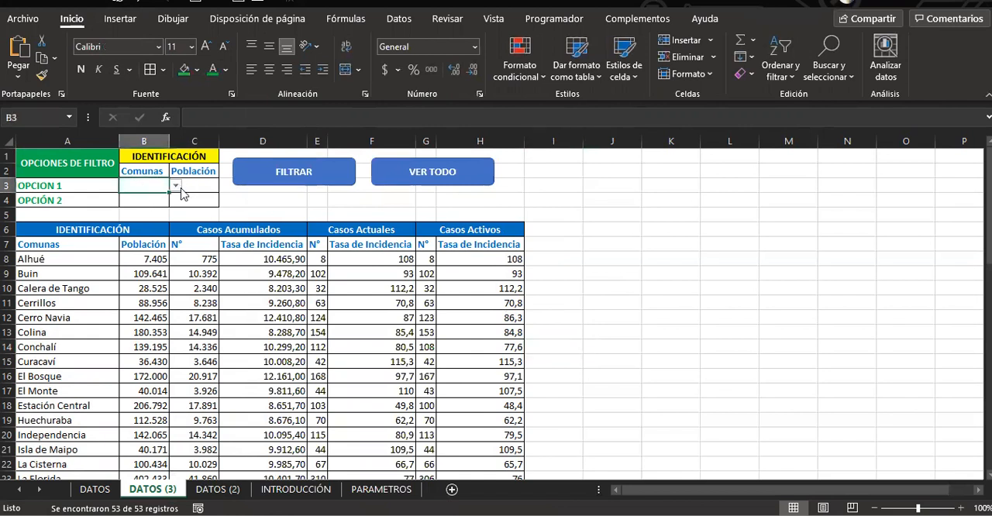
click(176, 189)
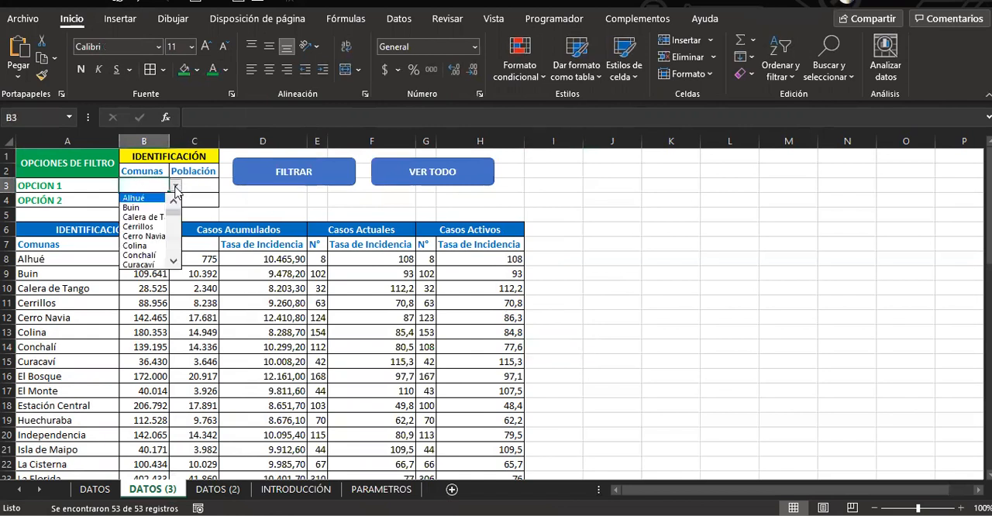
click(145, 208)
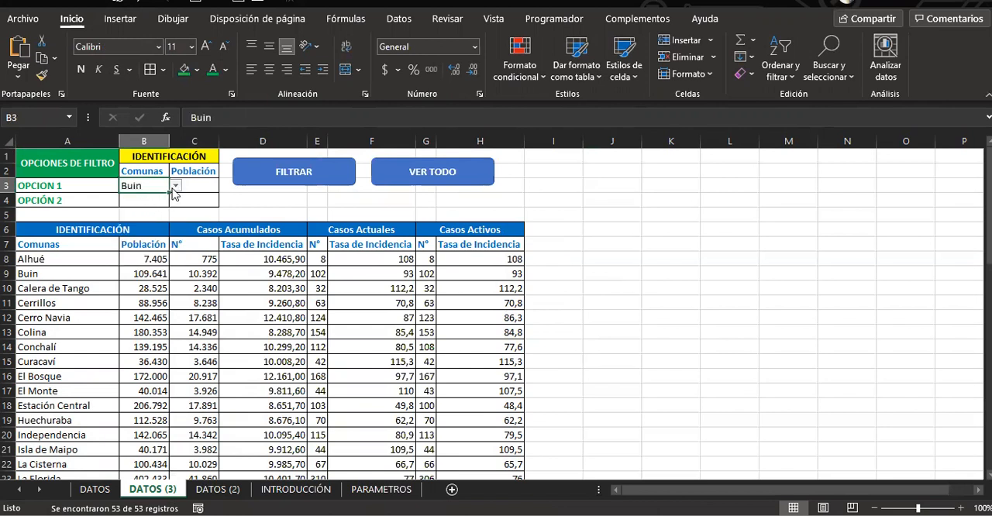
click(159, 200)
click(176, 200)
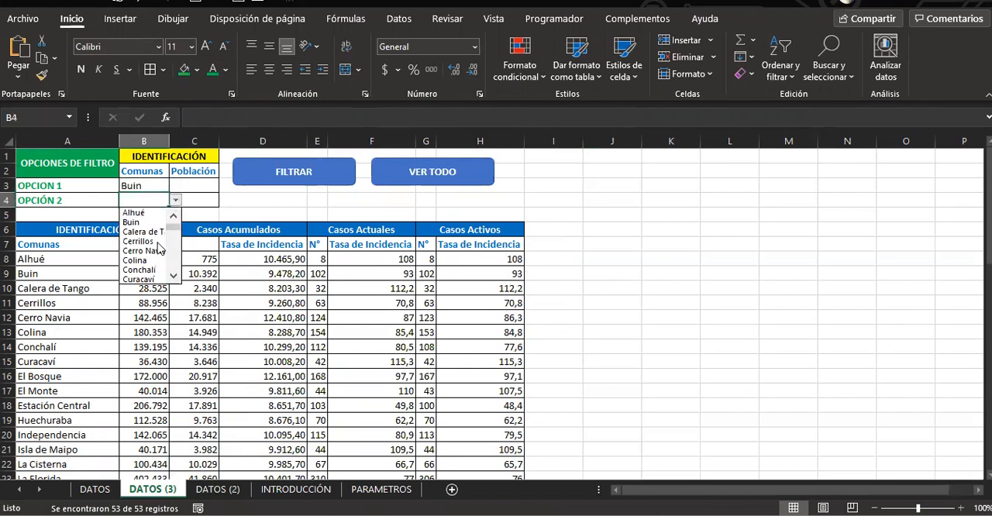
click(177, 248)
click(176, 248)
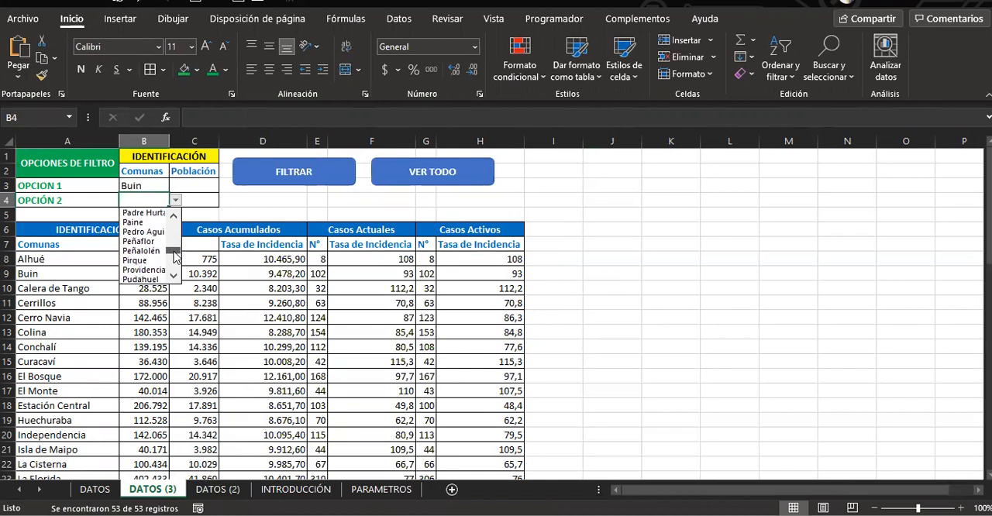
click(155, 260)
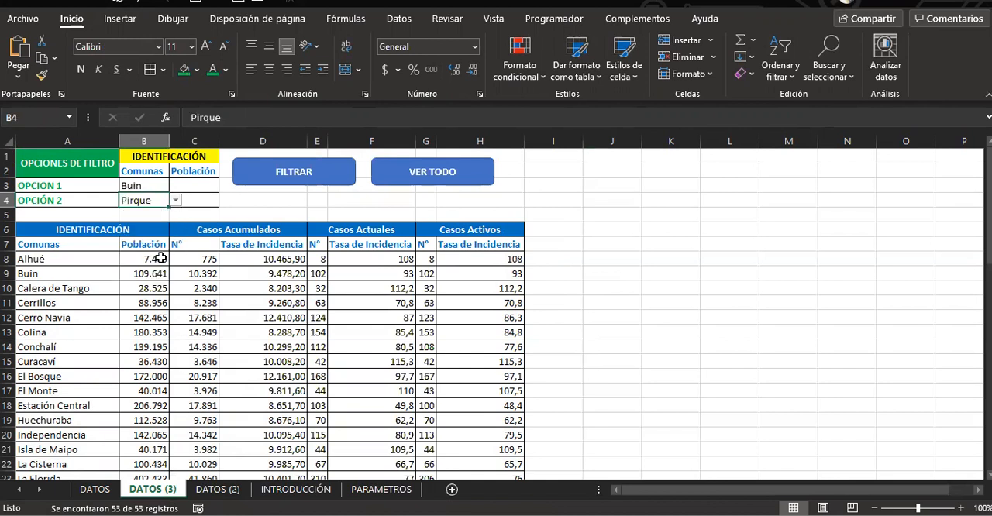
click(290, 186)
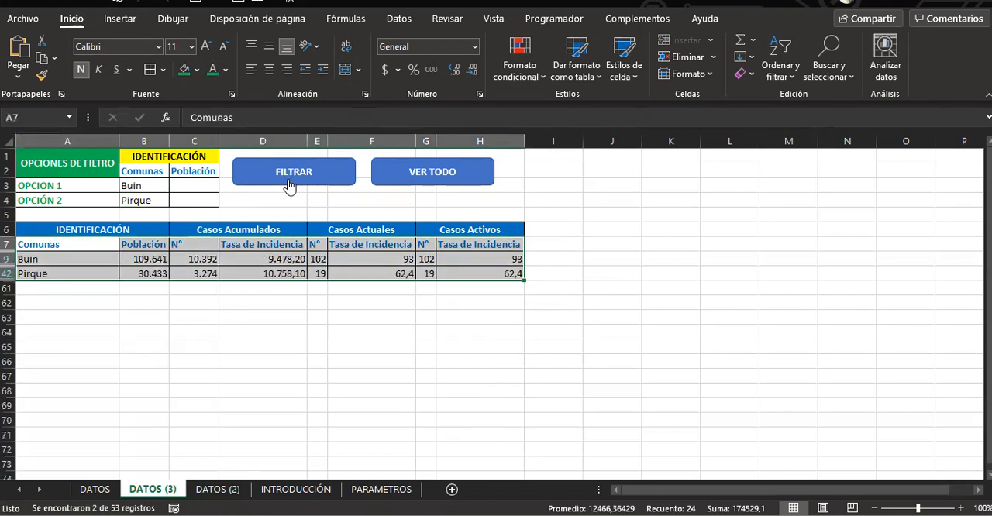
click(166, 332)
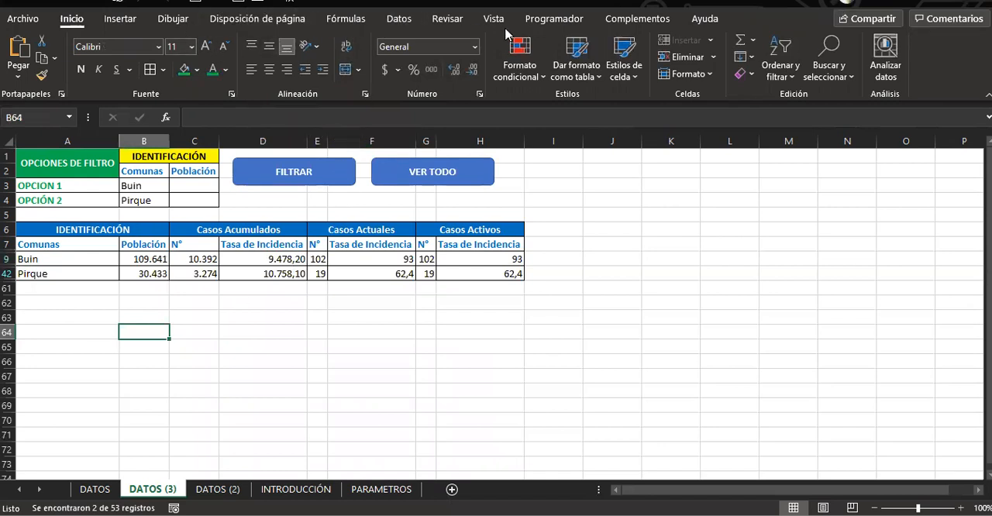
Start recording a new macro named VER_TODO, stored in this workbook
click(554, 18)
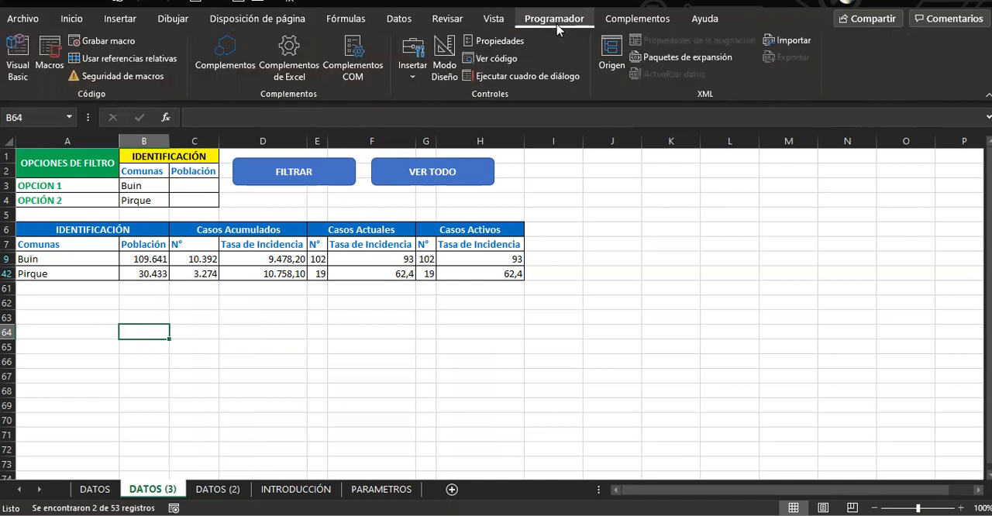
click(87, 48)
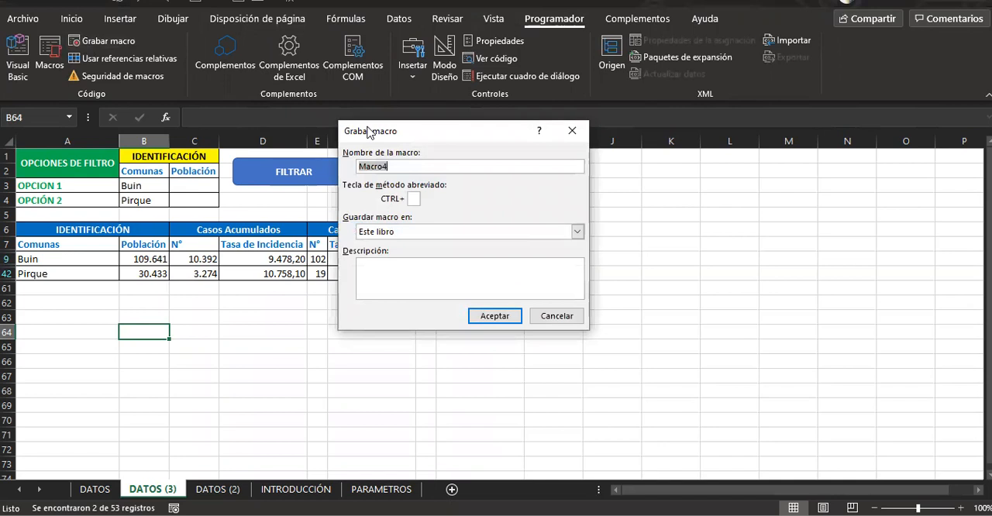
text(VER_TODO)
click(514, 316)
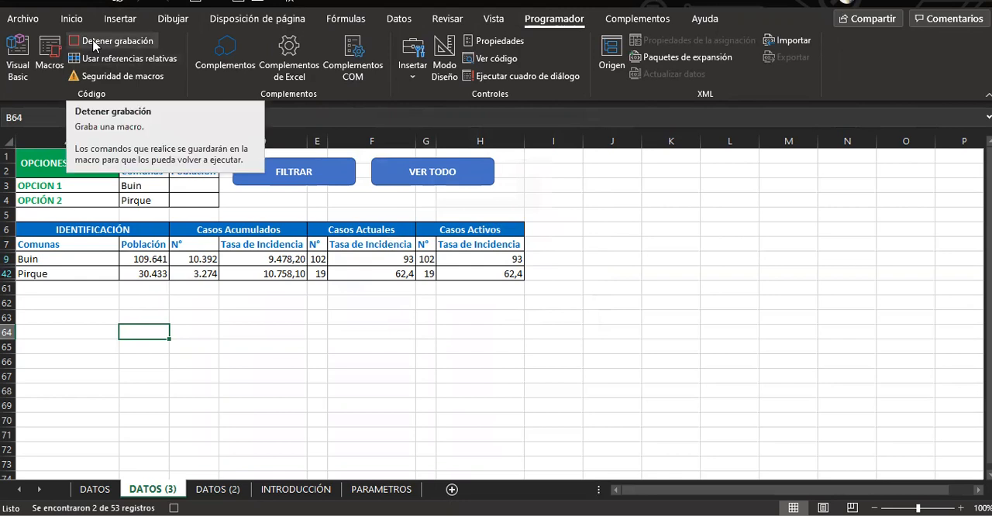
Clear the filter from the comunas table and stop recording the macro
click(397, 21)
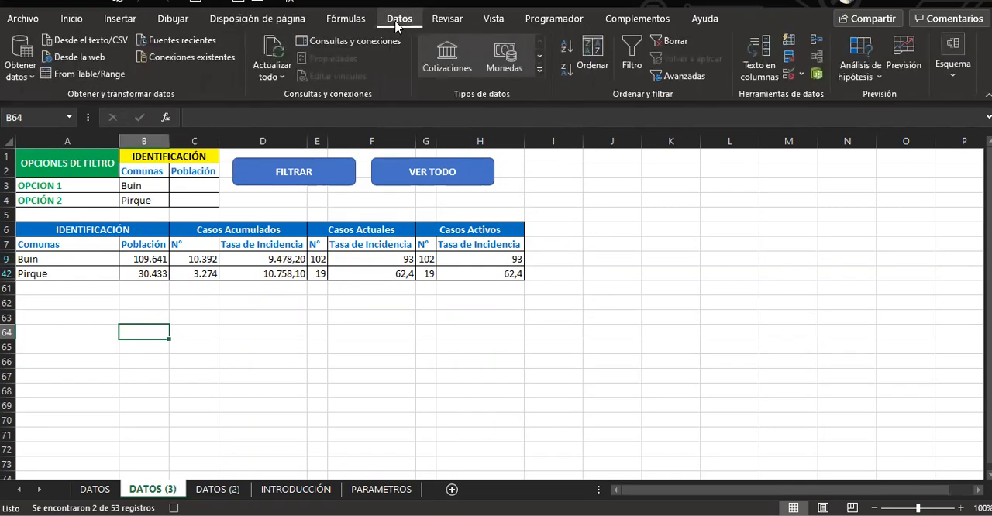
click(677, 48)
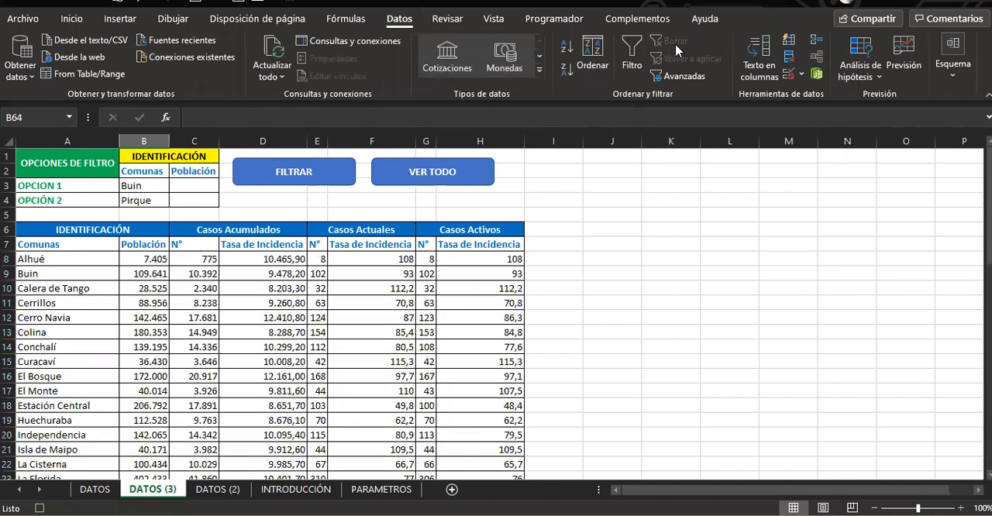
click(563, 21)
click(114, 40)
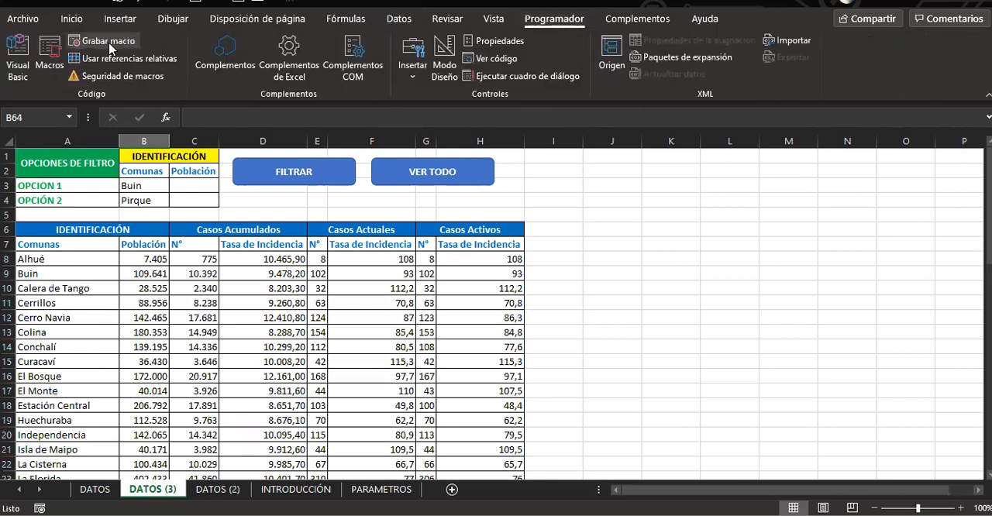
click(566, 203)
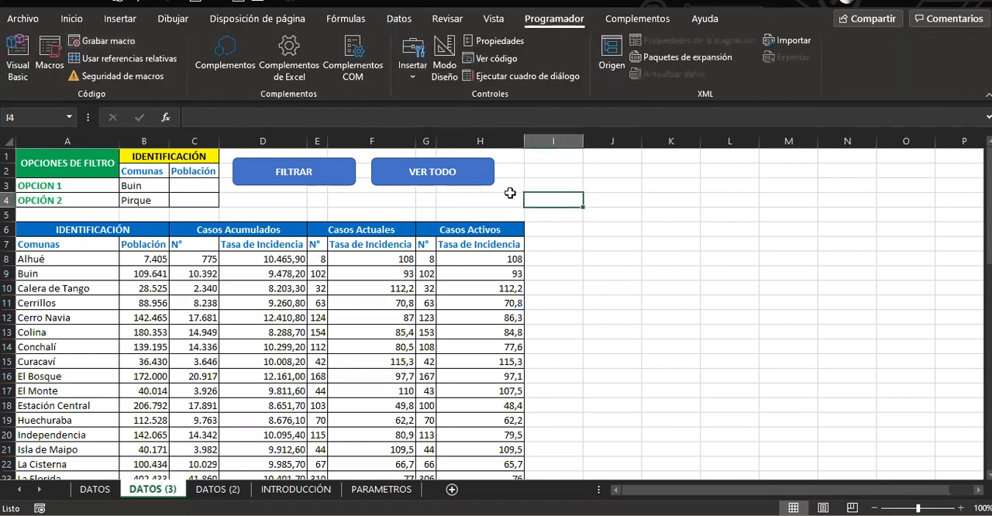
Assign the VER_TODO macro to the VER TODO shape
right_click(453, 184)
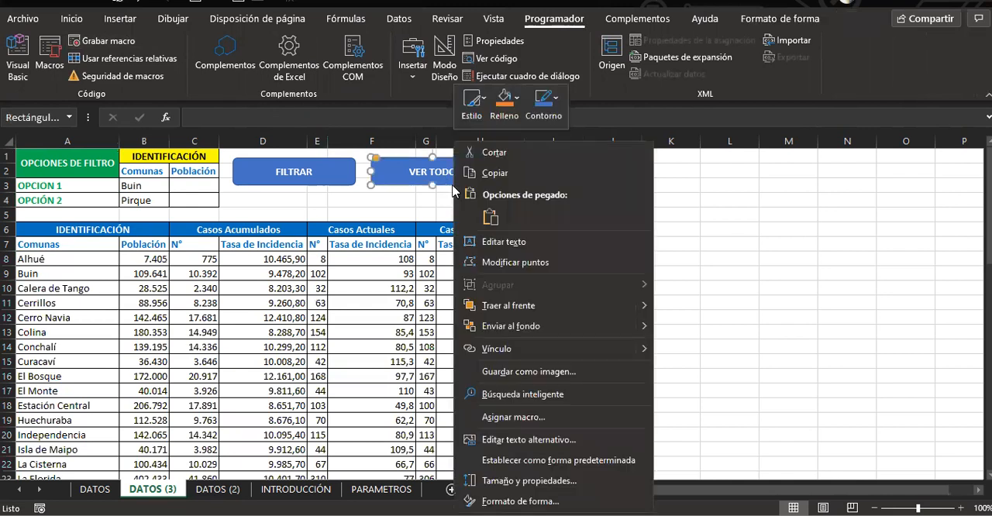
click(511, 417)
click(380, 334)
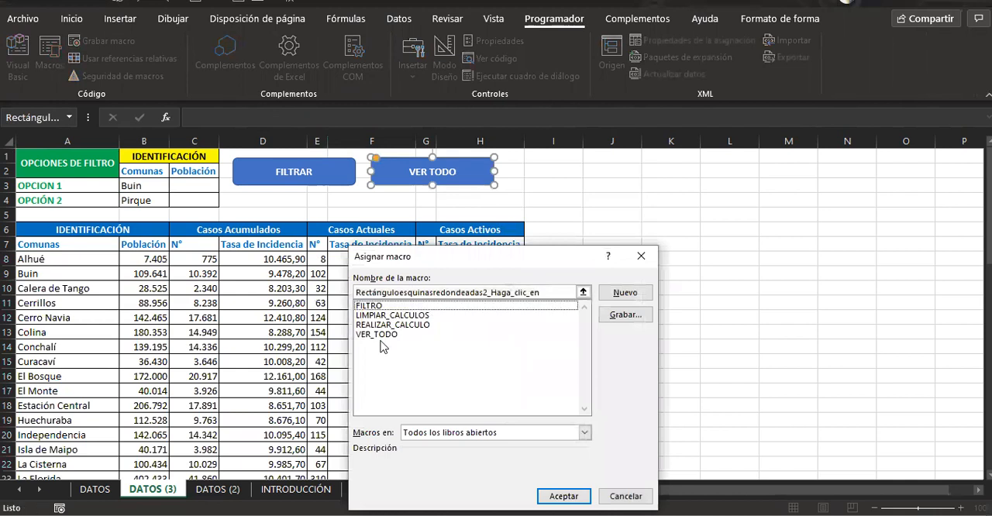
click(553, 497)
click(554, 273)
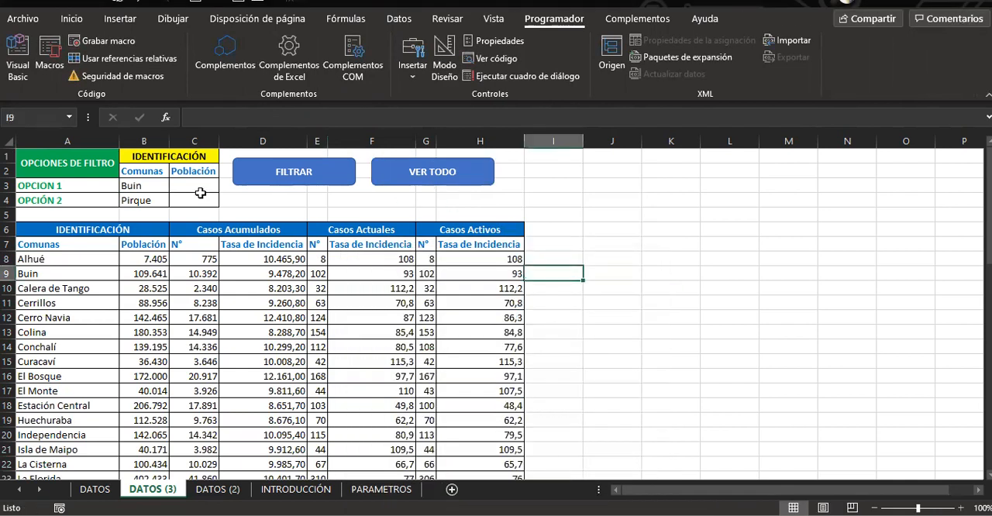
Change the OPCION 1 comuna to Calera de Tango and OPCIÓN 2 to Talagante, and autofit the width of column B
click(146, 186)
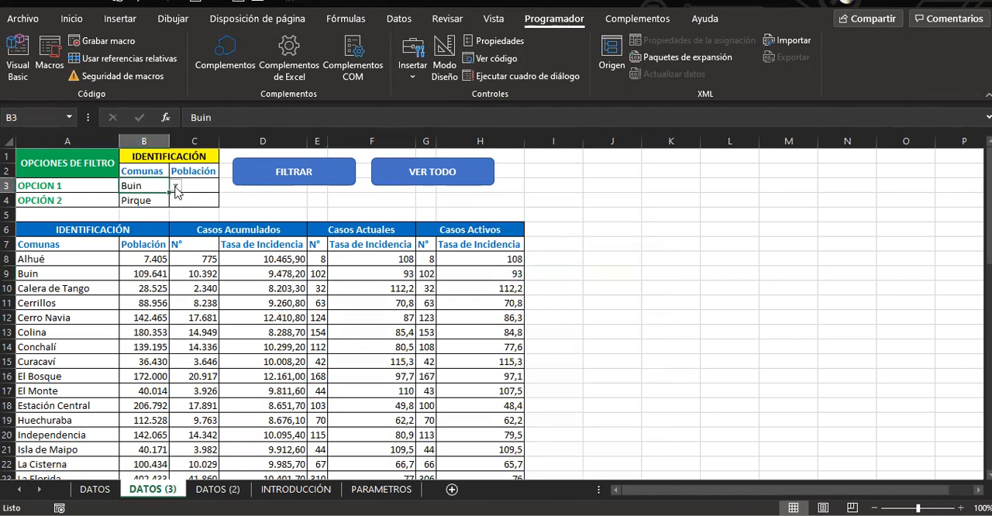
click(176, 188)
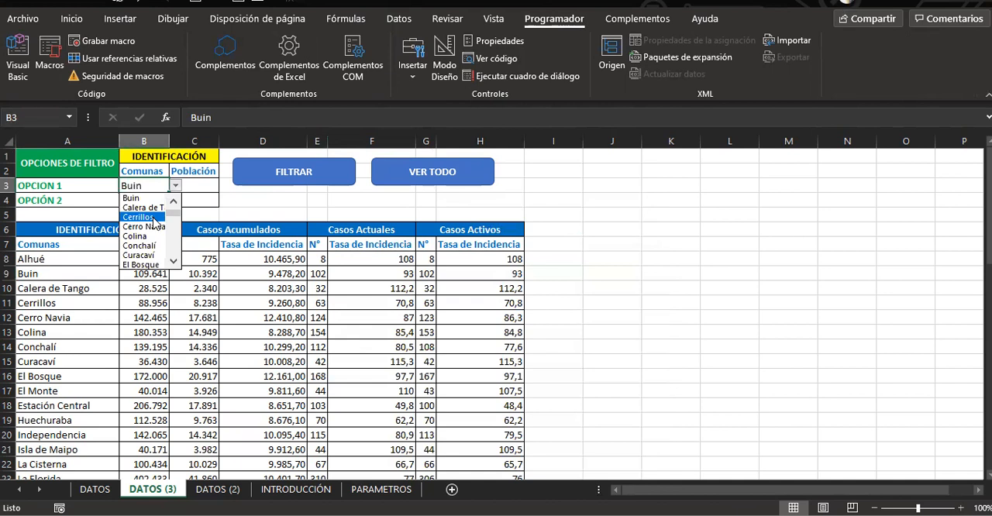
click(148, 208)
click(164, 203)
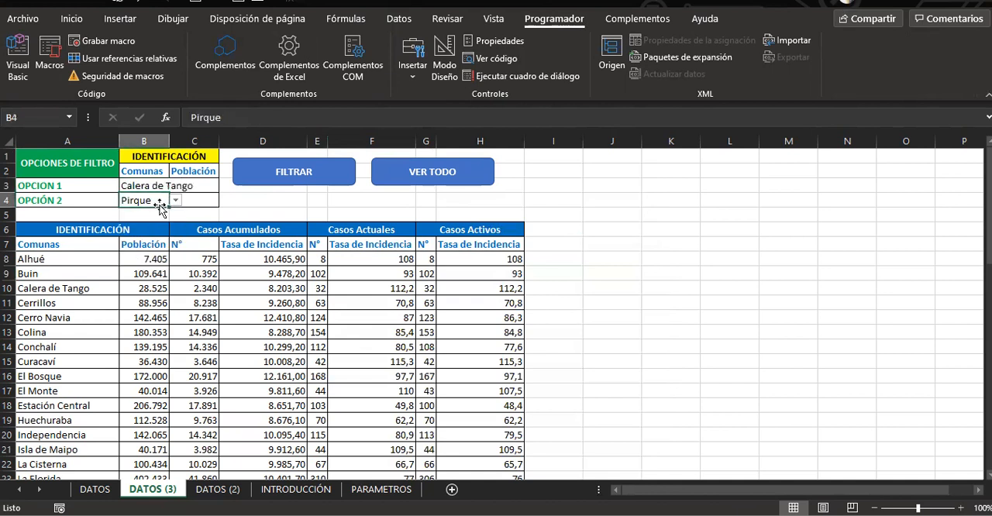
click(178, 205)
click(163, 204)
click(174, 203)
scroll(166, 264, down, 3)
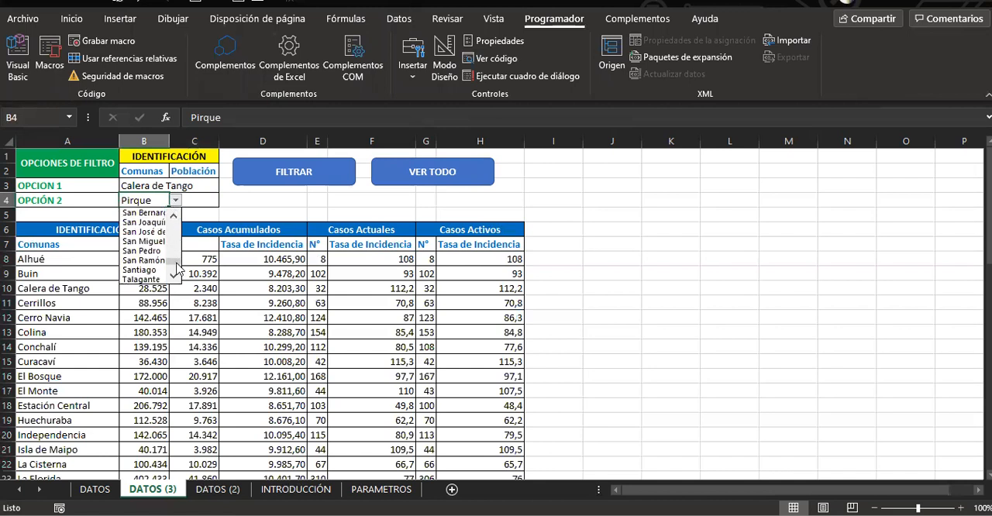
click(143, 278)
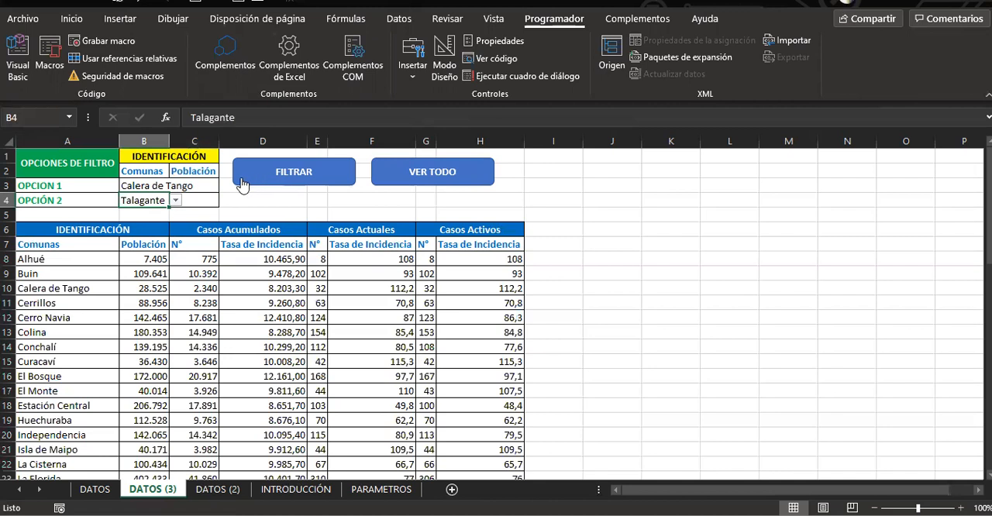
double_click(169, 140)
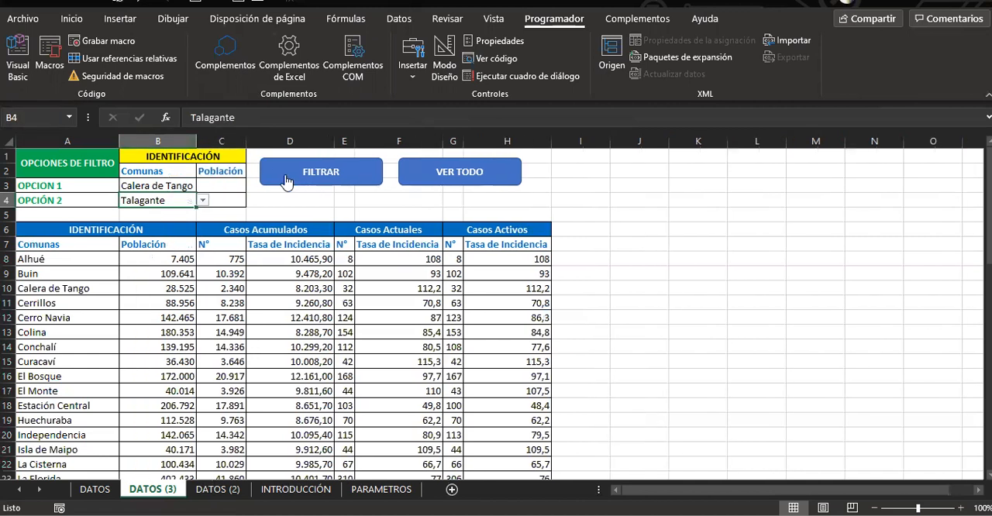
Test both shapes by filtering the table with FILTRAR and restoring all rows with VER TODO
click(328, 176)
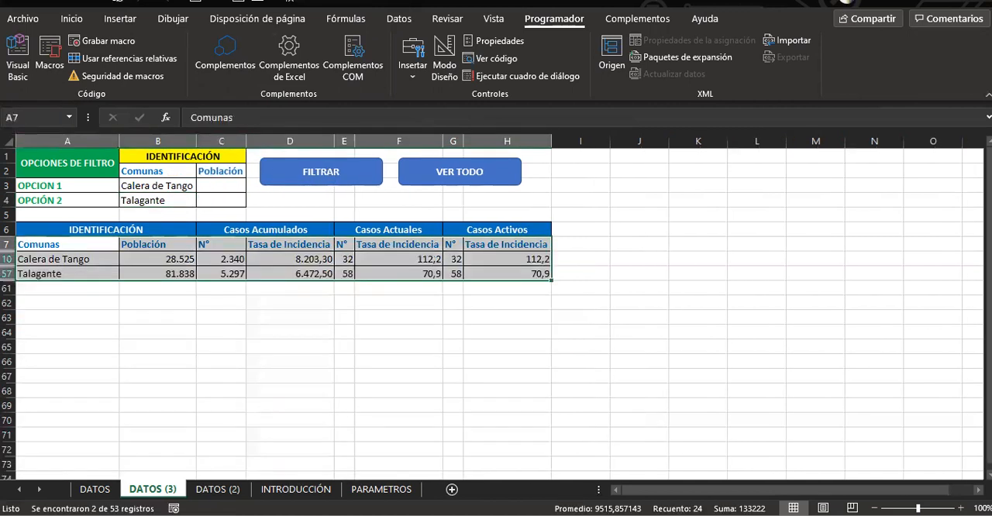
click(87, 346)
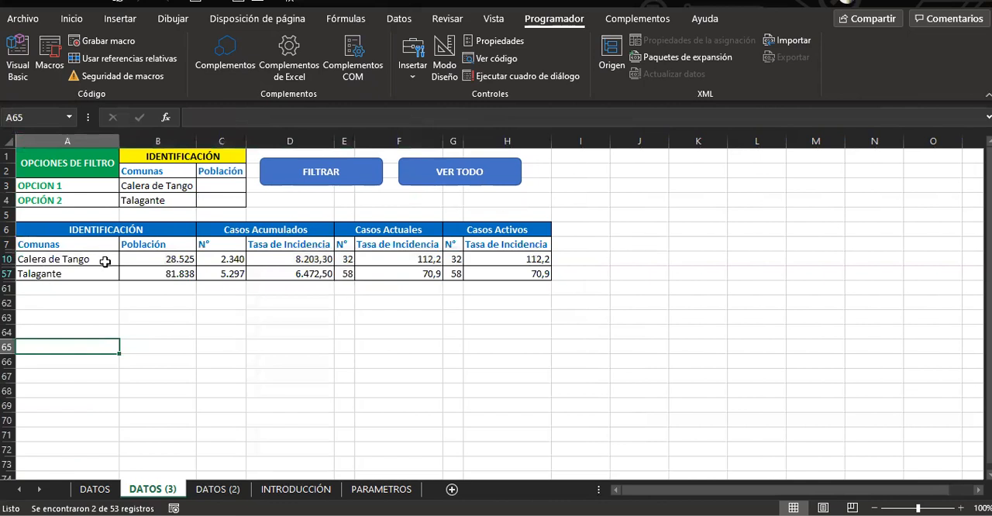
click(466, 184)
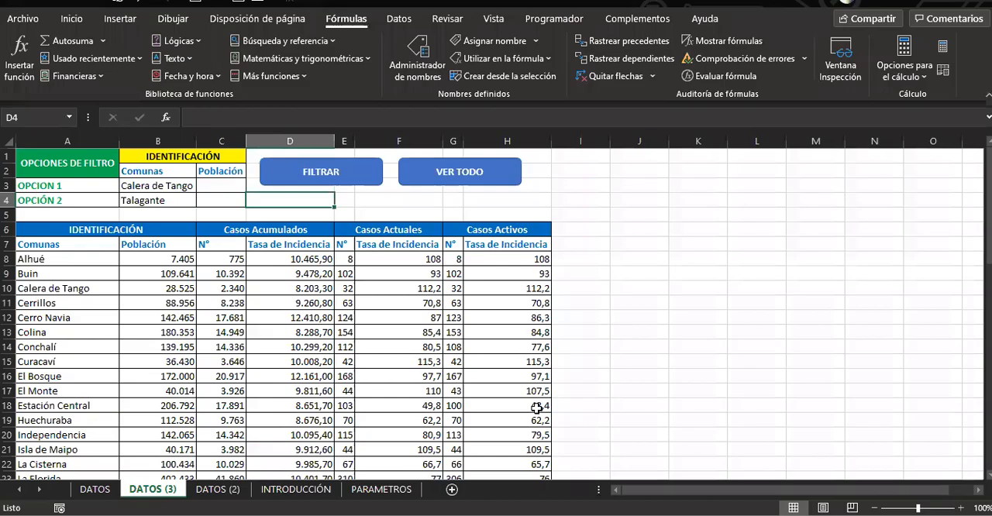
Delete the OPCIÓN 2 comuna in B4 and run FILTRAR with only Calera de Tango as criterion
click(169, 206)
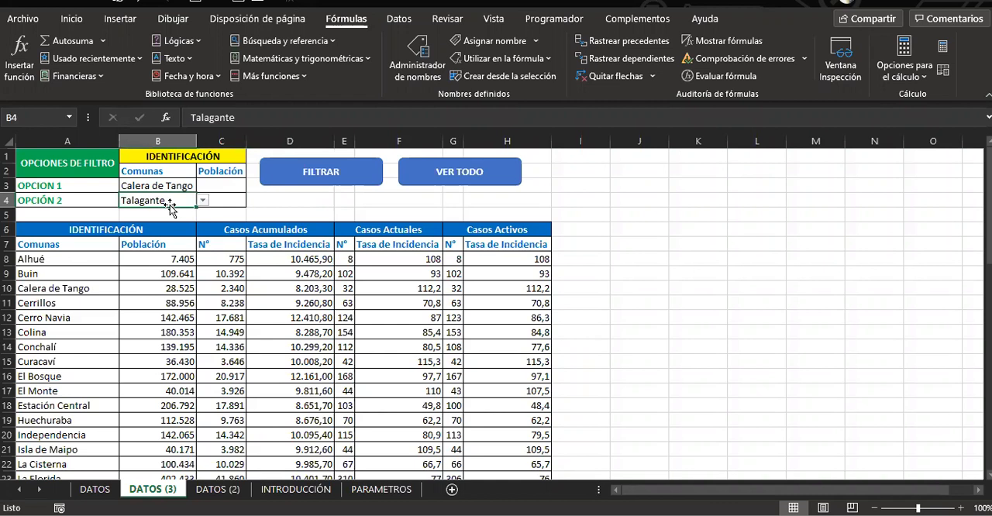
key(Delete)
click(293, 214)
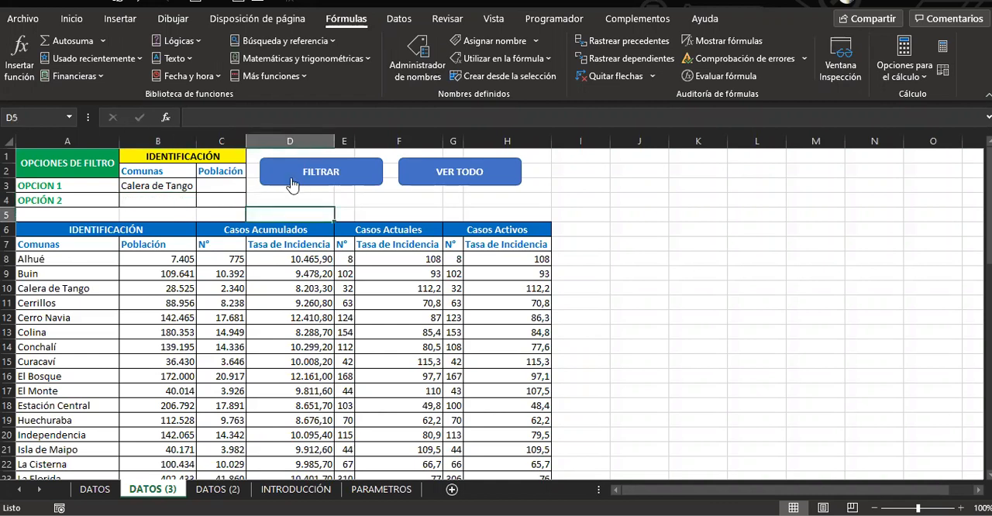
click(287, 181)
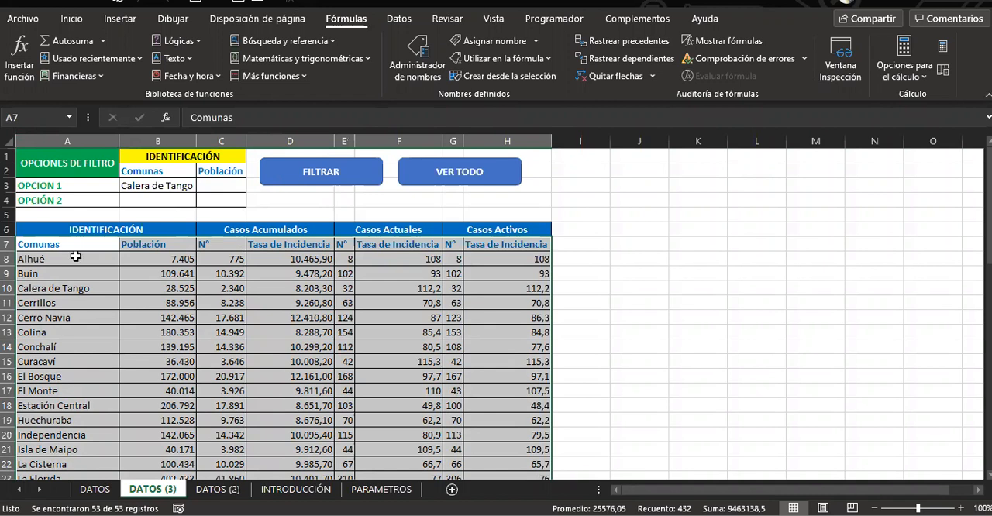
Check the criteria range B2:C4 on DATOS (3) and rerun FILTRAR with the OPCIÓN 2 row left empty
click(147, 172)
drag(148, 171, 216, 199)
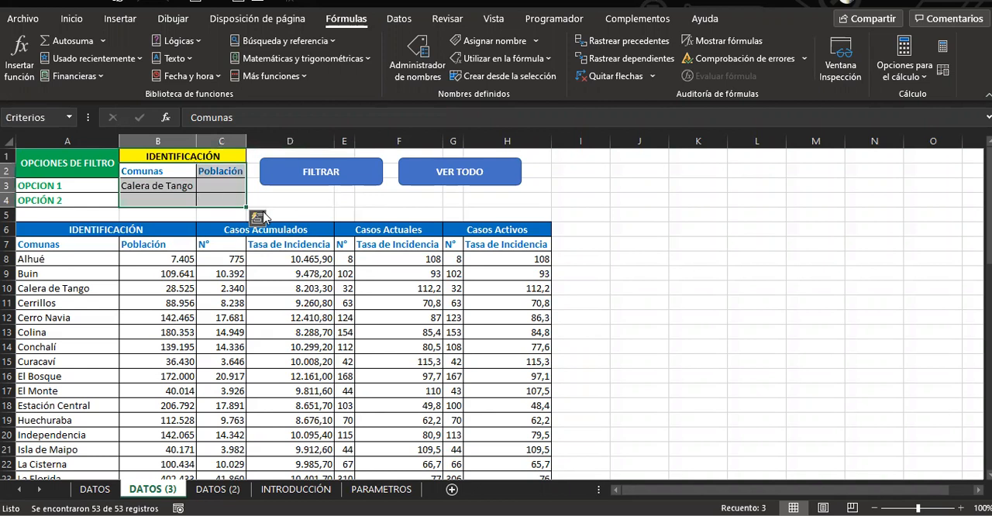
click(144, 185)
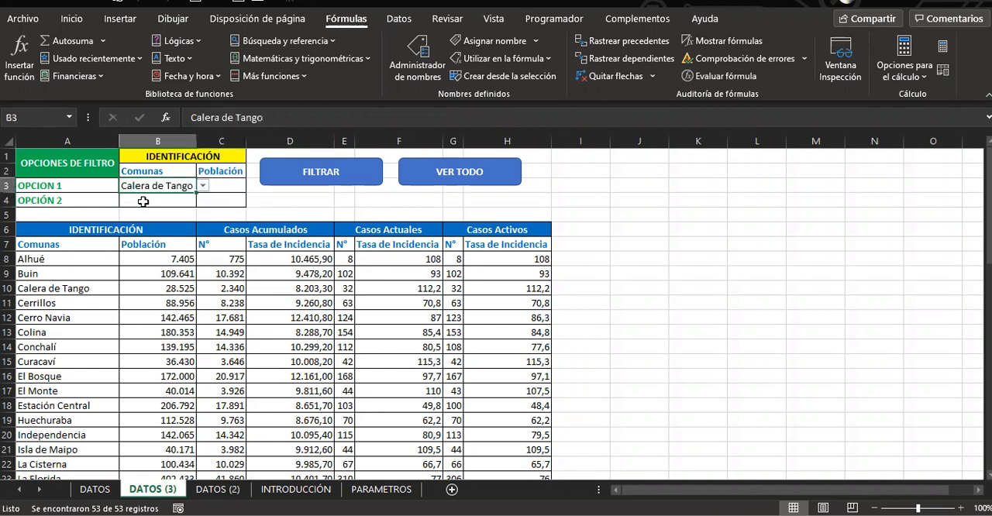
click(140, 201)
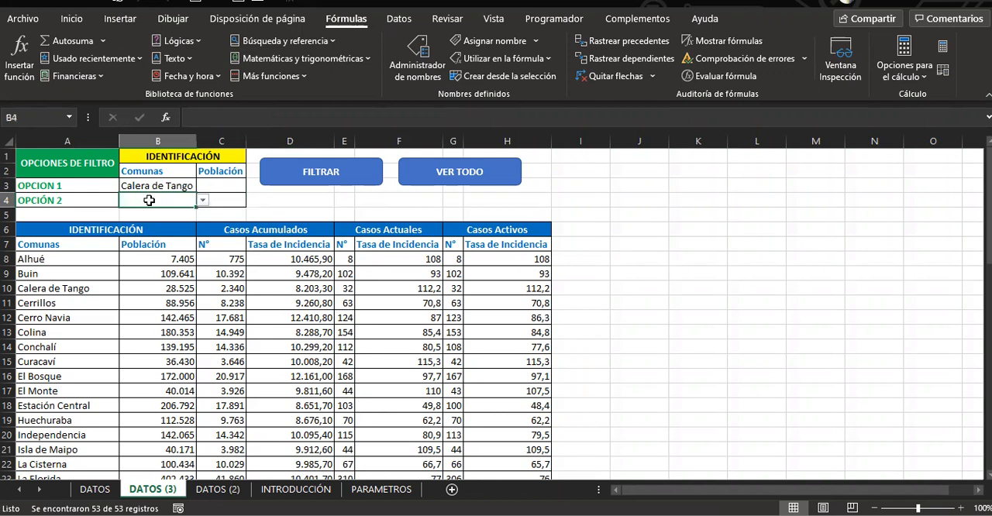
click(339, 180)
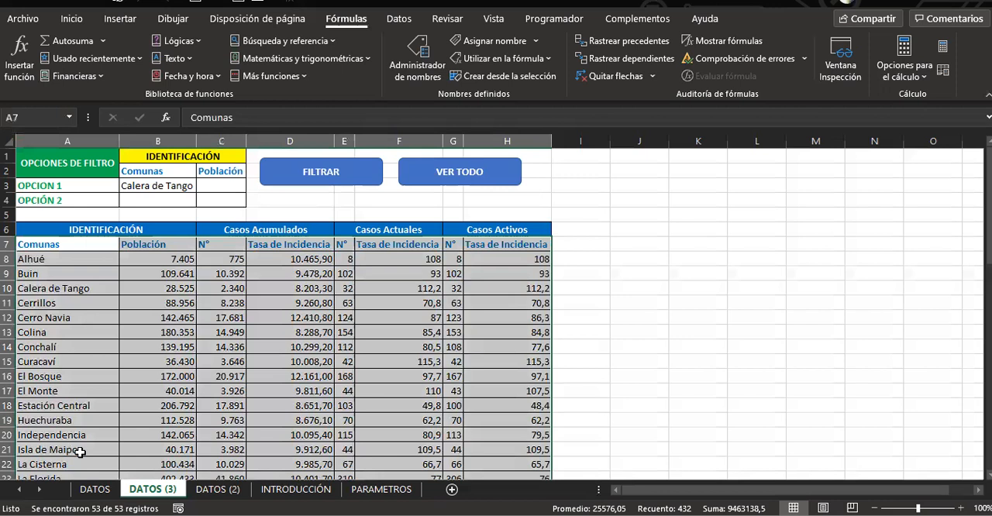
click(142, 199)
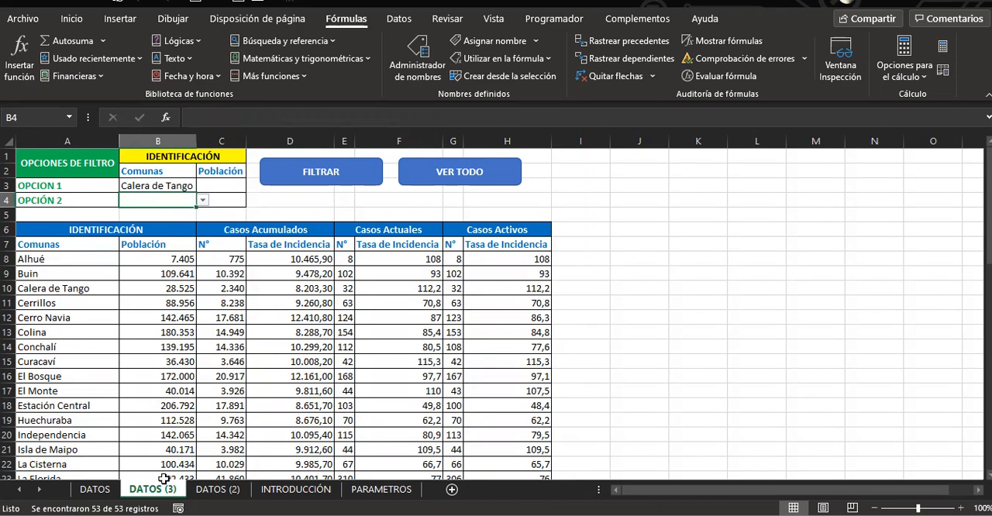
Add the entry SIN CONSULTAR in A56, below the last comuna in the PARAMETROS sheet's list
click(363, 496)
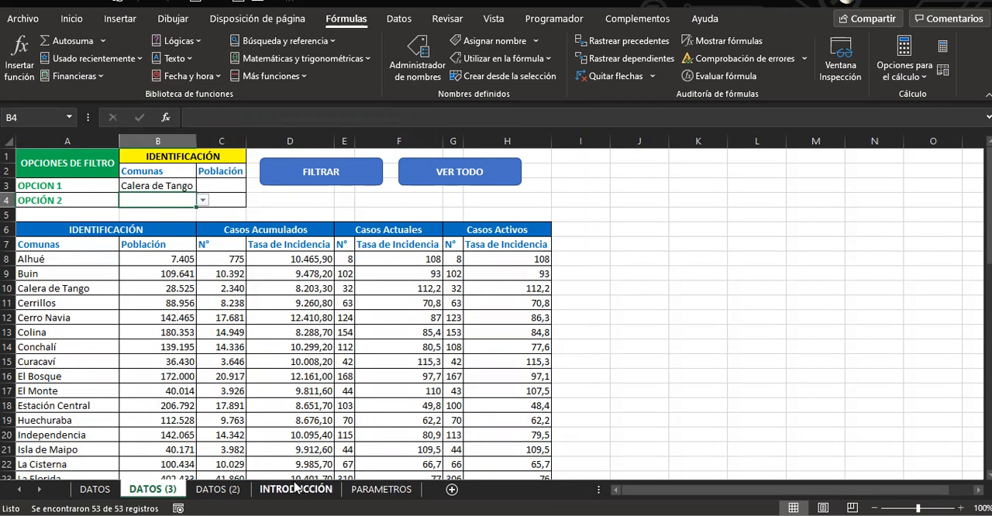
click(381, 489)
click(35, 431)
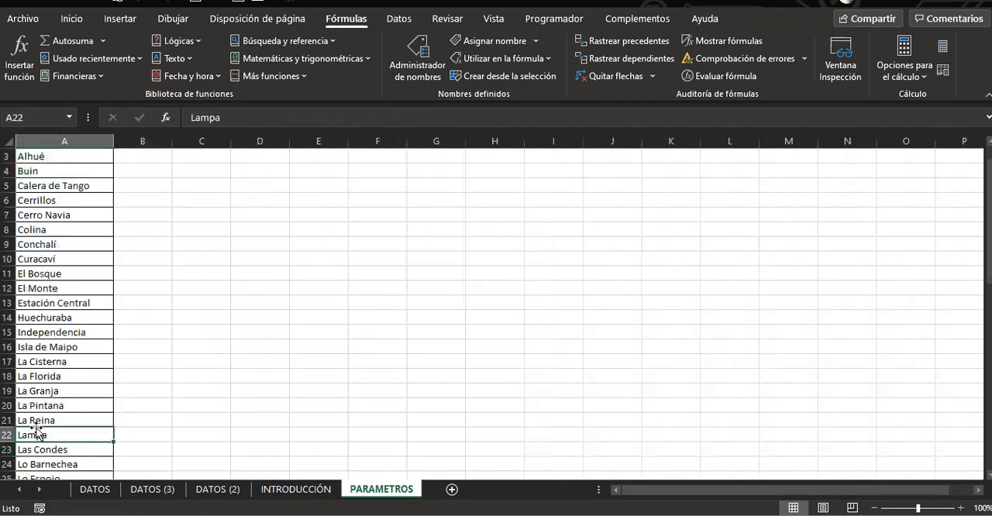
key(ctrl+Down)
key(Down)
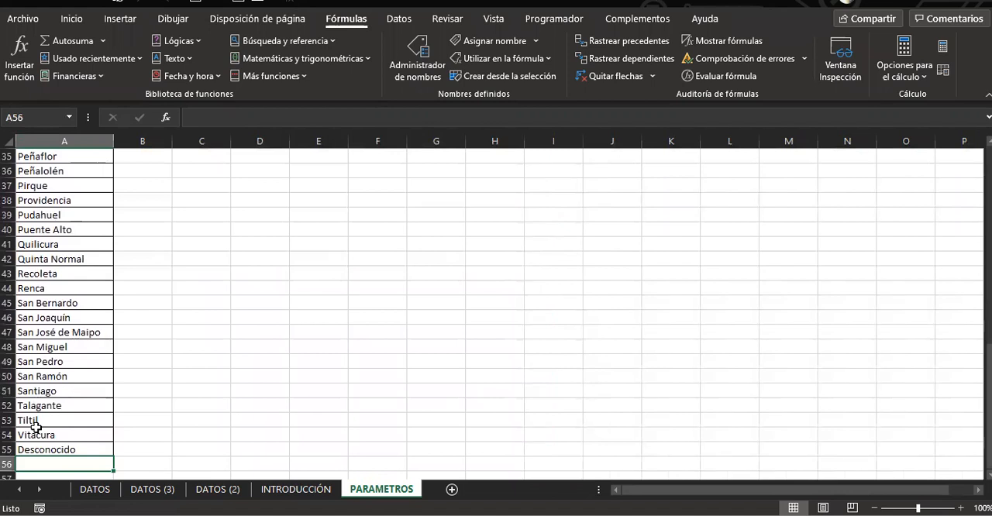
text(SIN CONSULTAR)
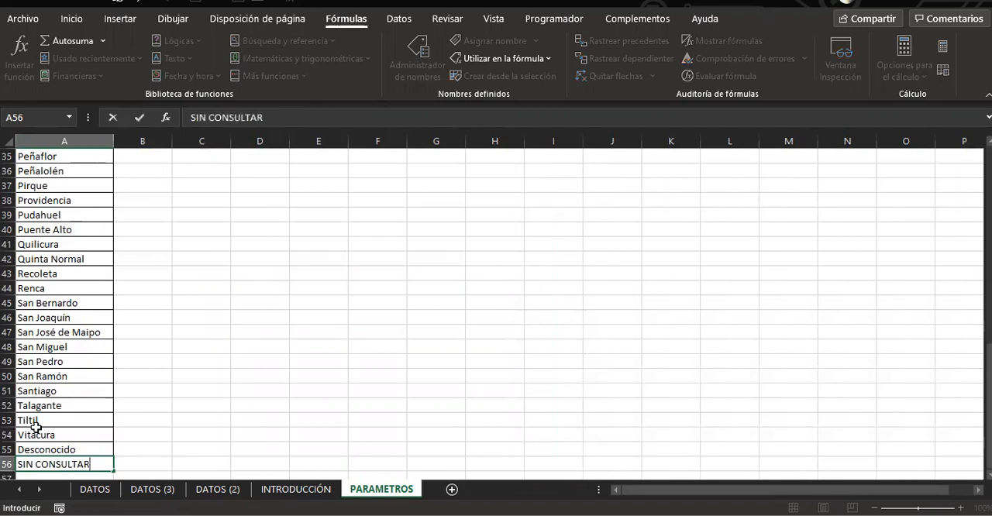
click(174, 447)
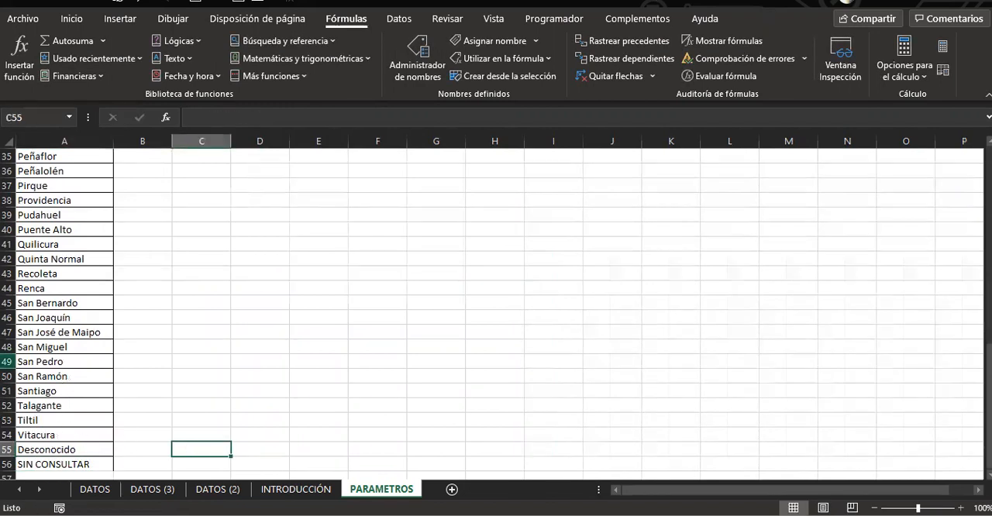
Extend the named range P_TABLA_1 to refer to =PARAMETROS!$A$3:$A$56
click(408, 53)
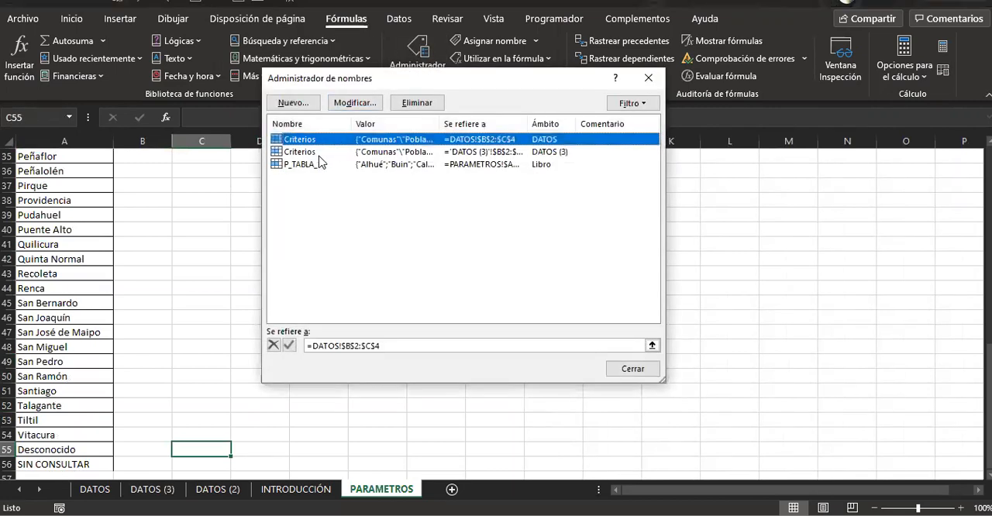
click(320, 164)
click(436, 345)
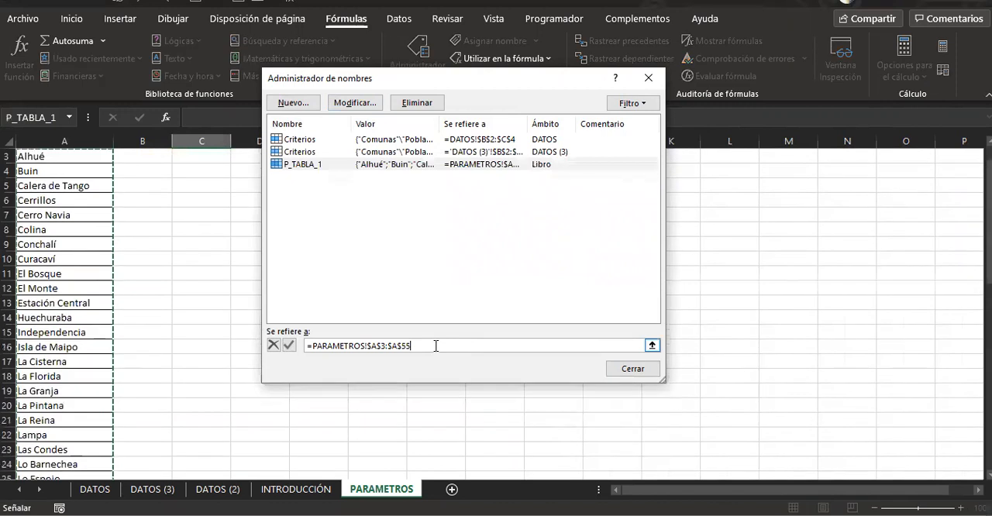
key(BackSpace)
text(6)
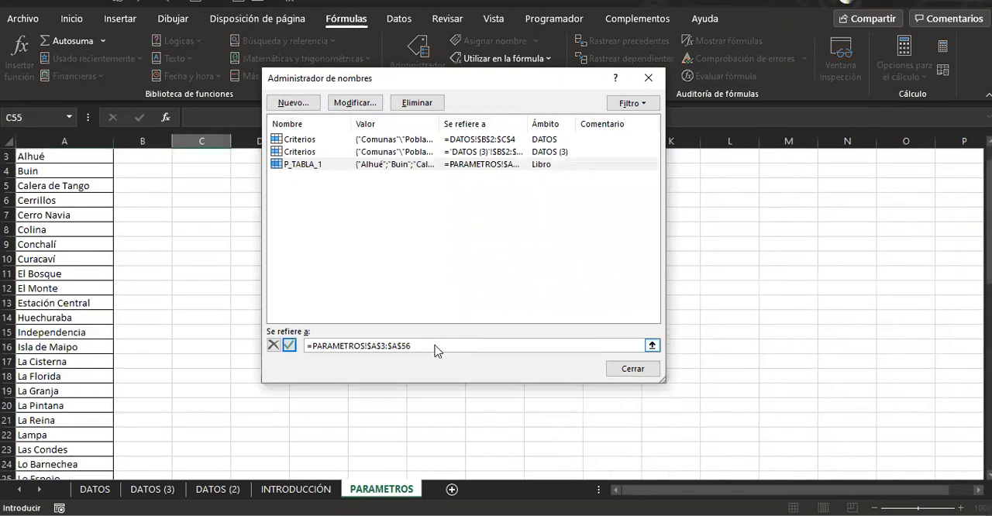
key(Return)
click(632, 369)
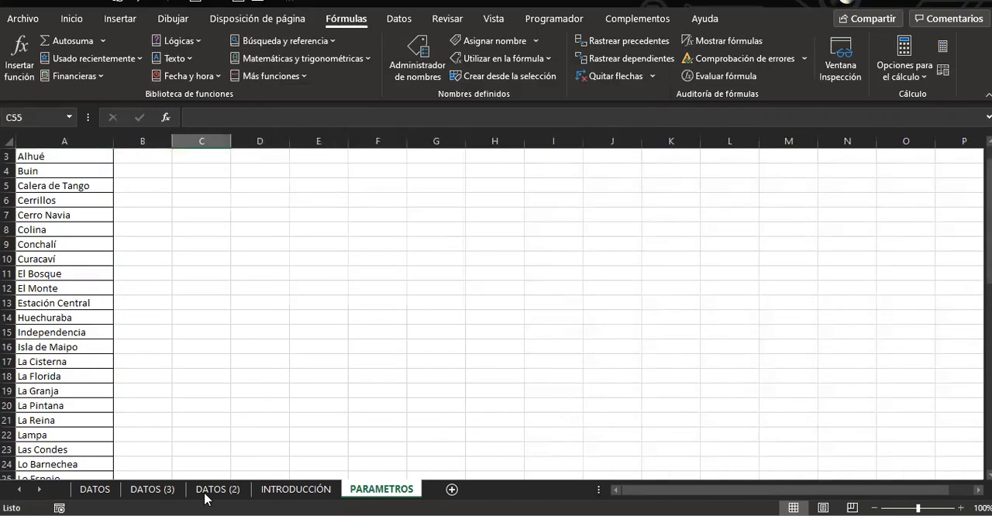
Set the OPCIÓN 2 comuna in B4 of the DATOS (3) sheet to SIN CONSULTAR
click(148, 493)
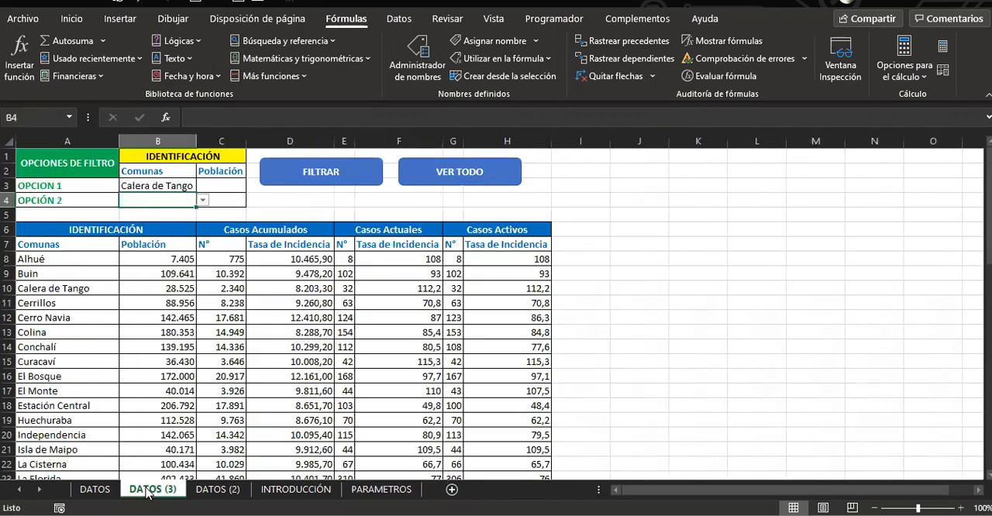
click(202, 201)
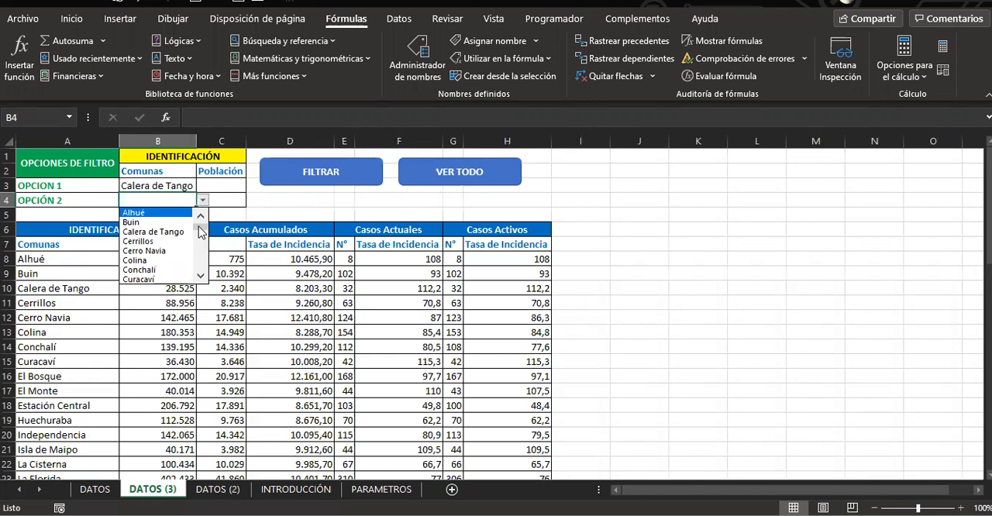
drag(200, 232, 202, 268)
click(159, 278)
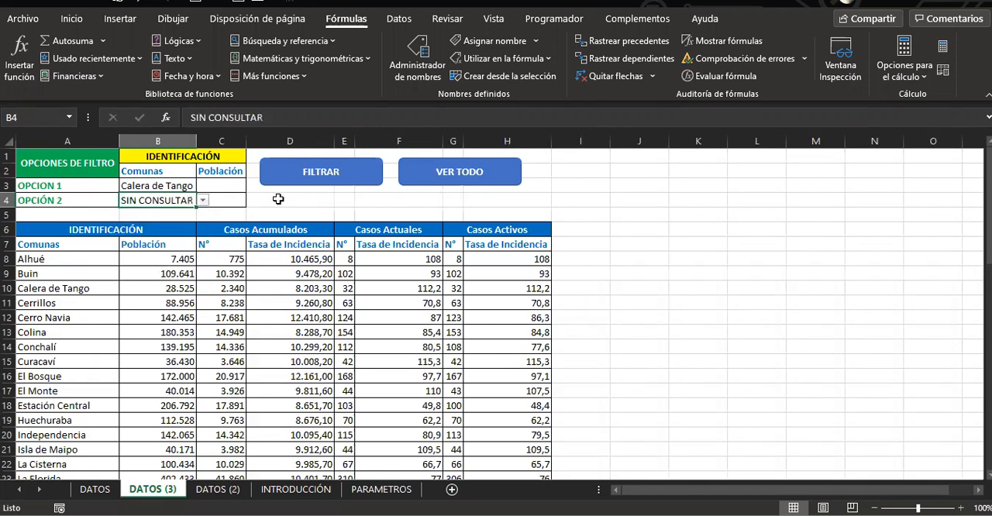
Filter the table with FILTRAR using Calera de Tango and SIN CONSULTAR, and restore all rows with VER TODO
click(305, 181)
click(157, 344)
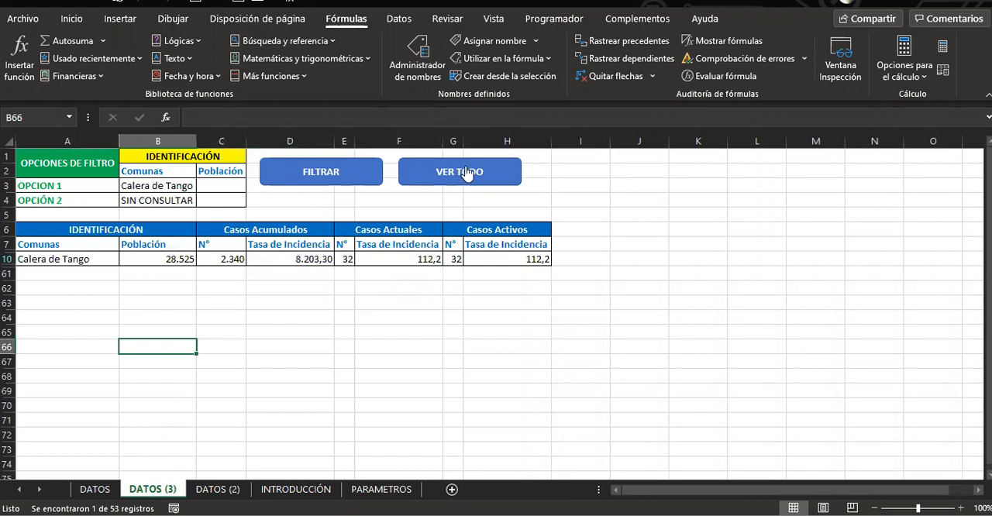
click(439, 174)
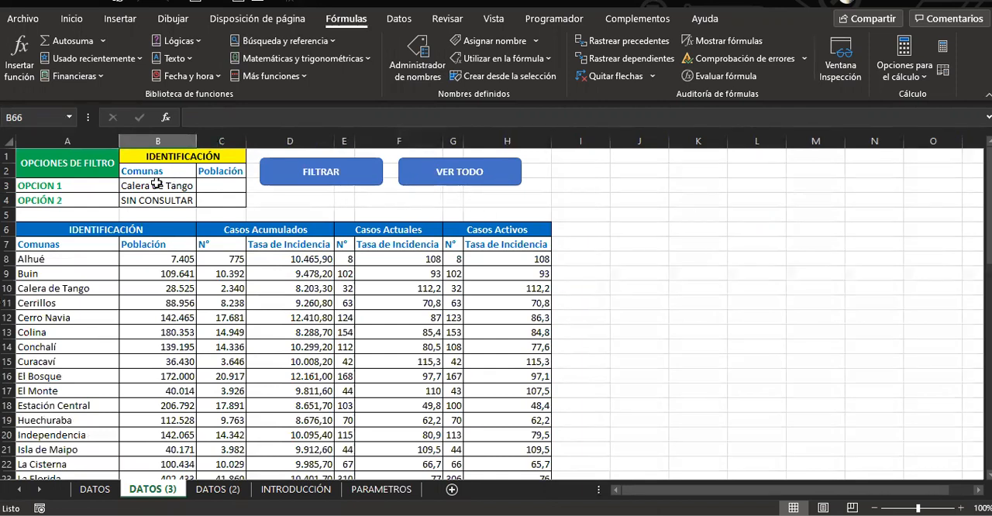
Clear the comunas of both filter options in B3:B4
drag(157, 184, 152, 200)
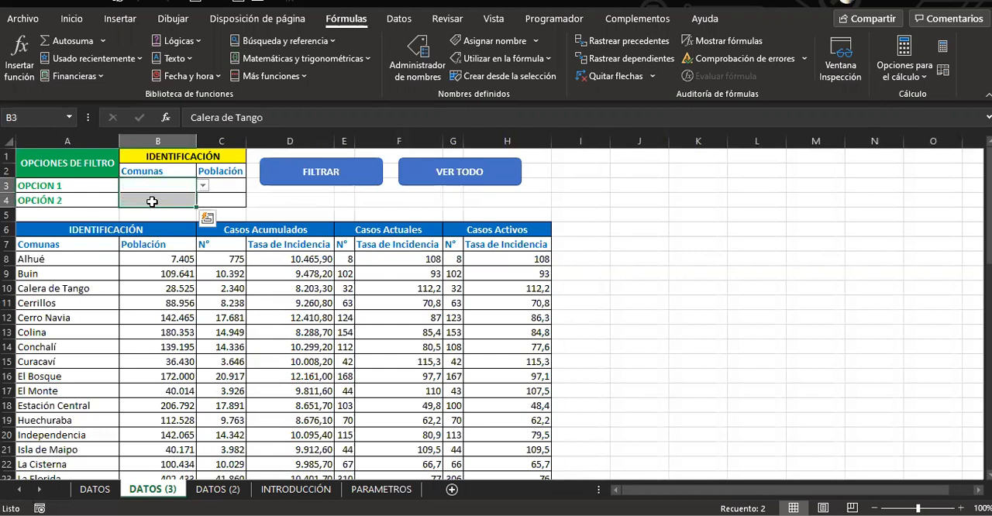
key(Delete)
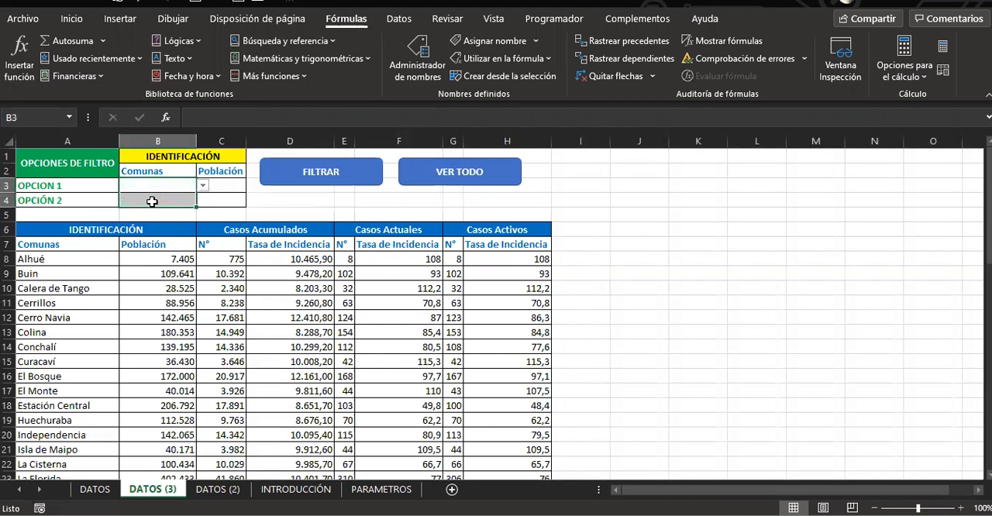
click(278, 199)
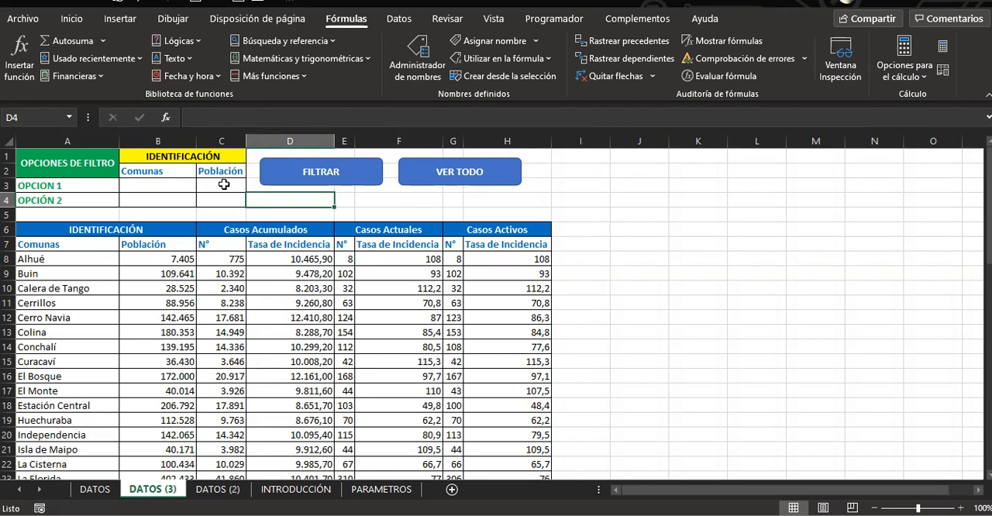
click(173, 203)
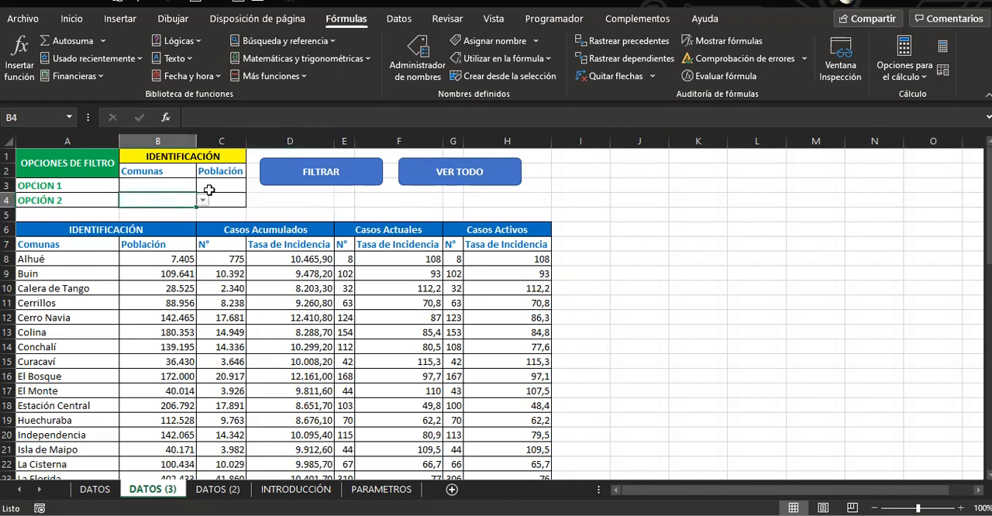
Enter the population criterion >400000 for OPCION 1 in C3 and run FILTRAR
click(209, 186)
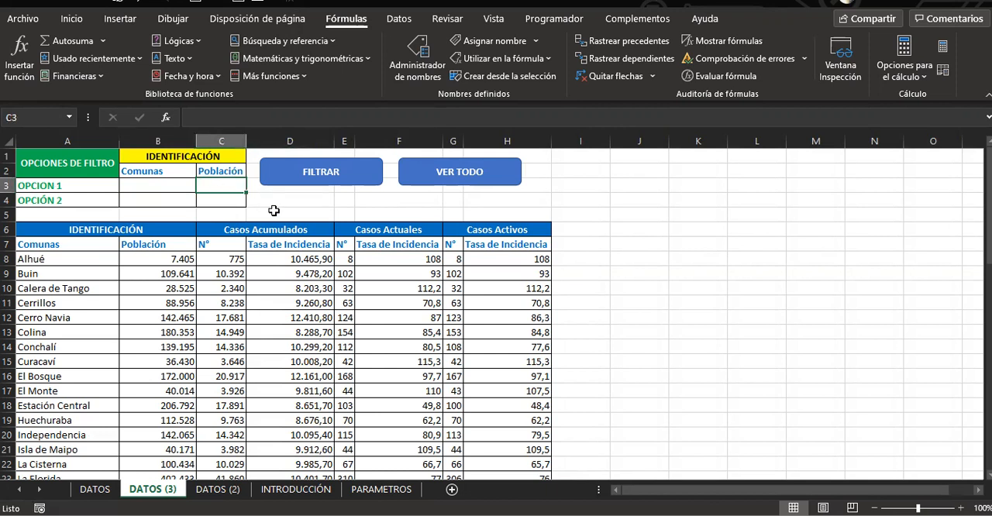
text(<)
key(BackSpace)
text(>)
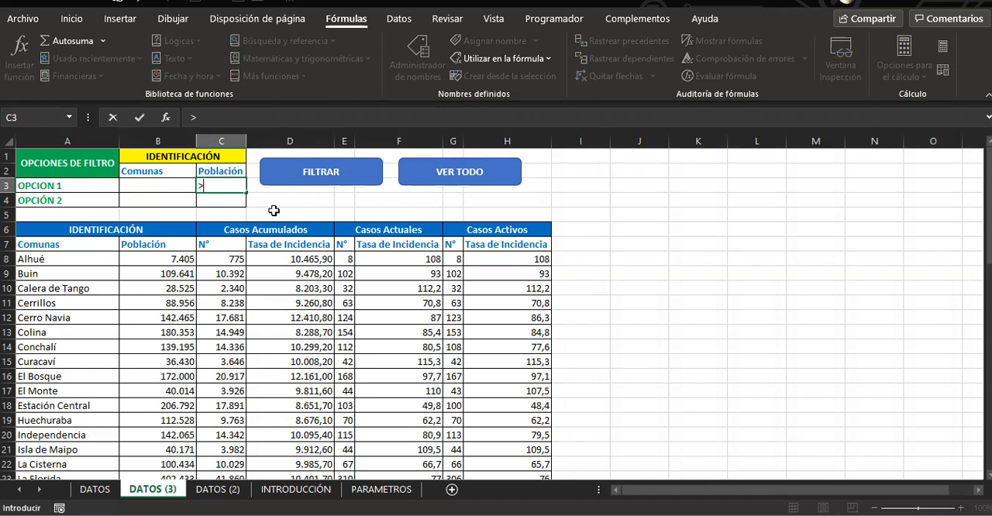
text(400000)
key(Return)
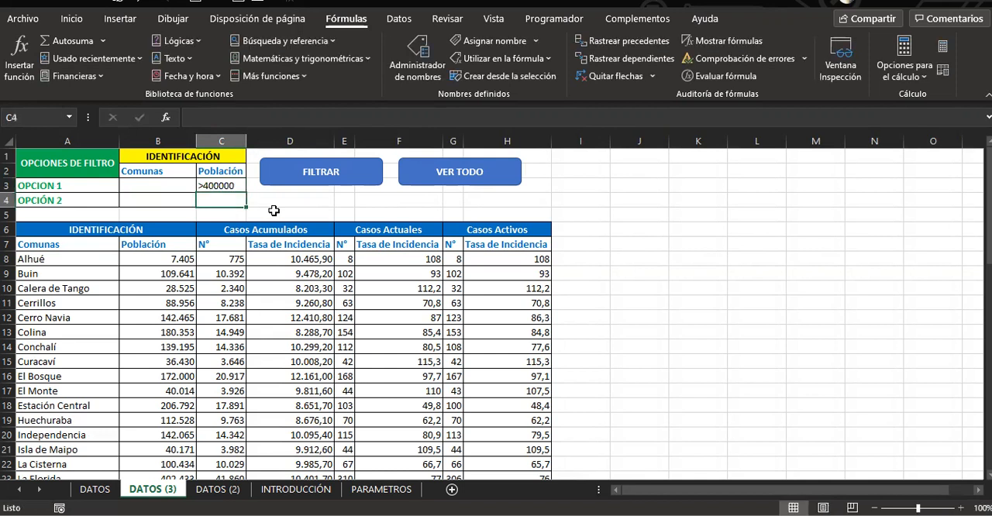
click(313, 173)
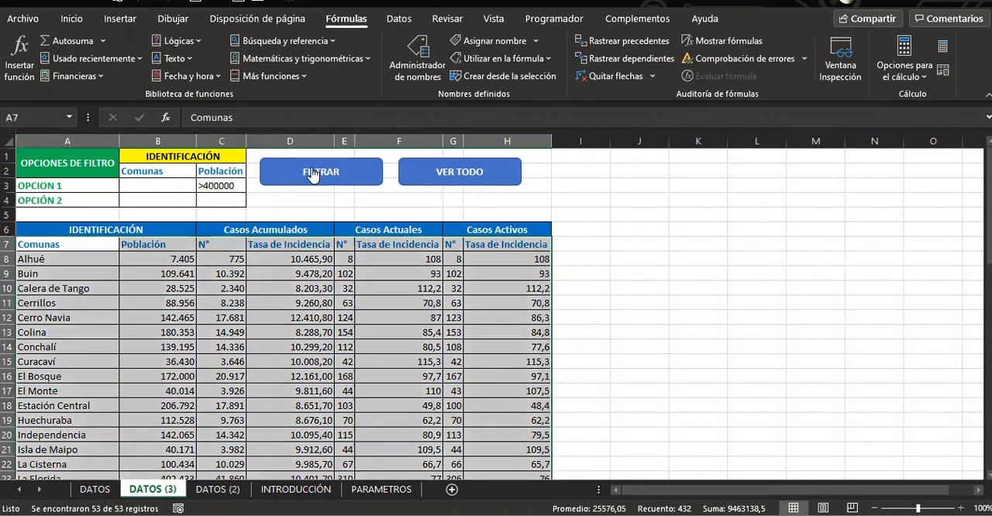
Enter the population criterion >400000 for OPCIÓN 2 in C4 and run FILTRAR again
click(163, 184)
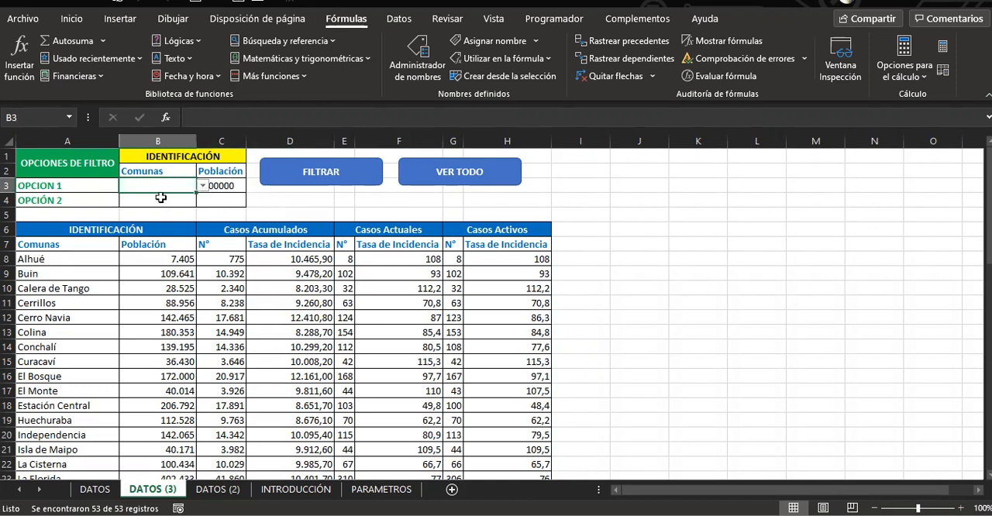
click(203, 202)
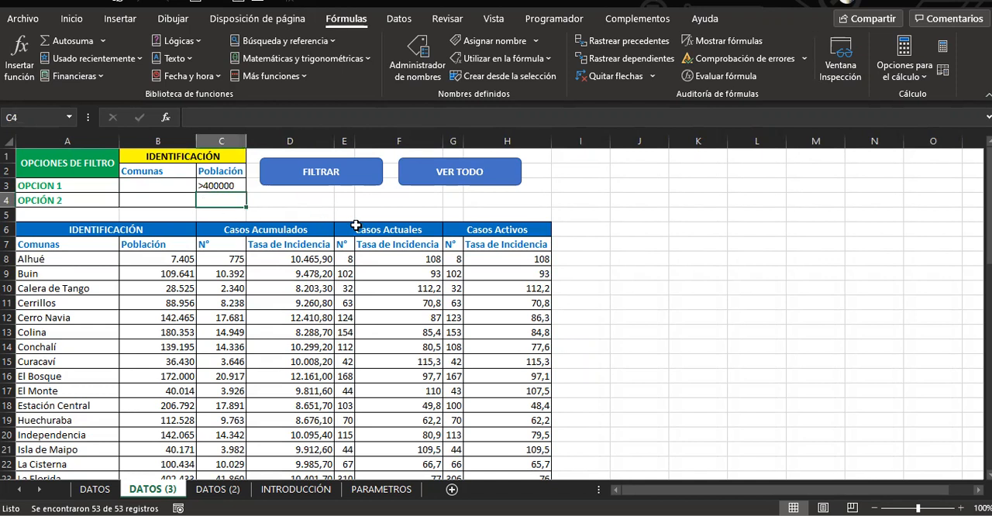
text(>400000)
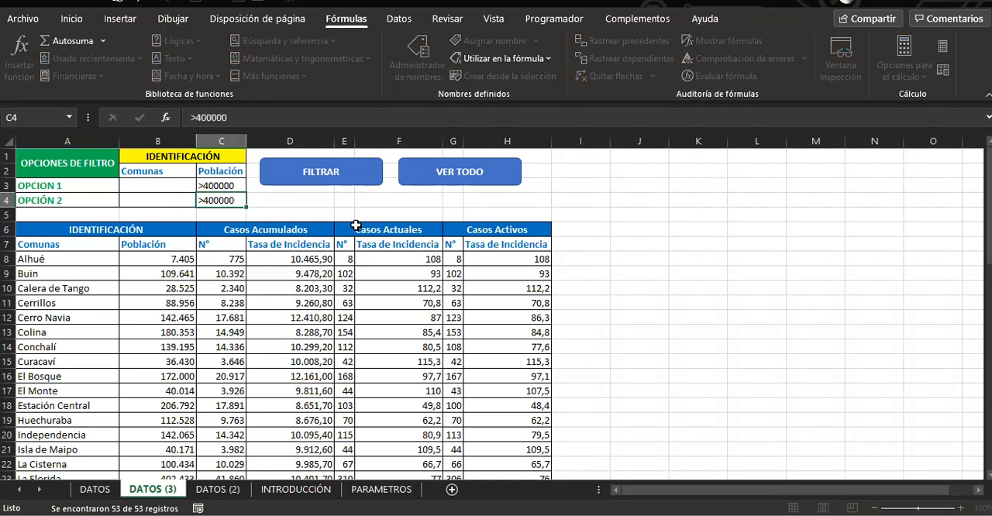
key(Return)
click(299, 180)
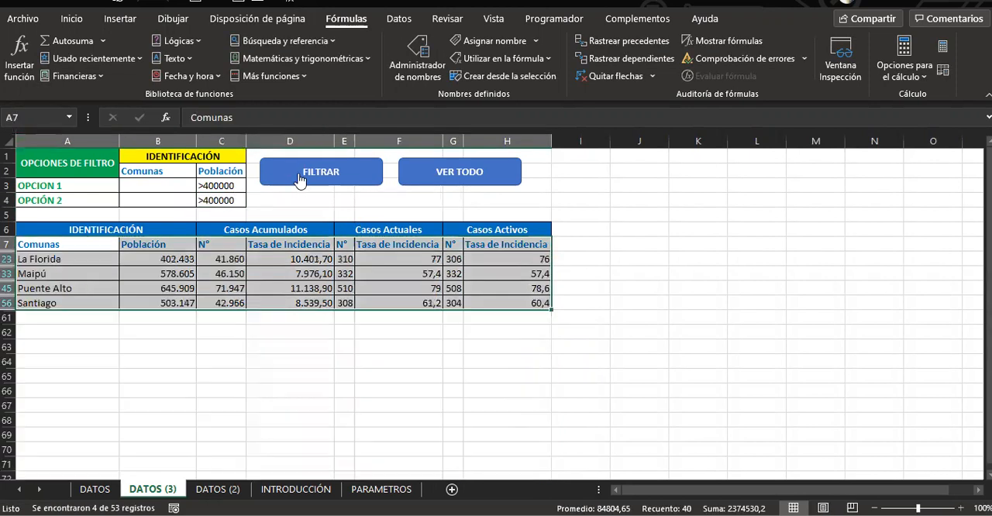
Examine the comunas and their population values in the filtered rows
click(277, 211)
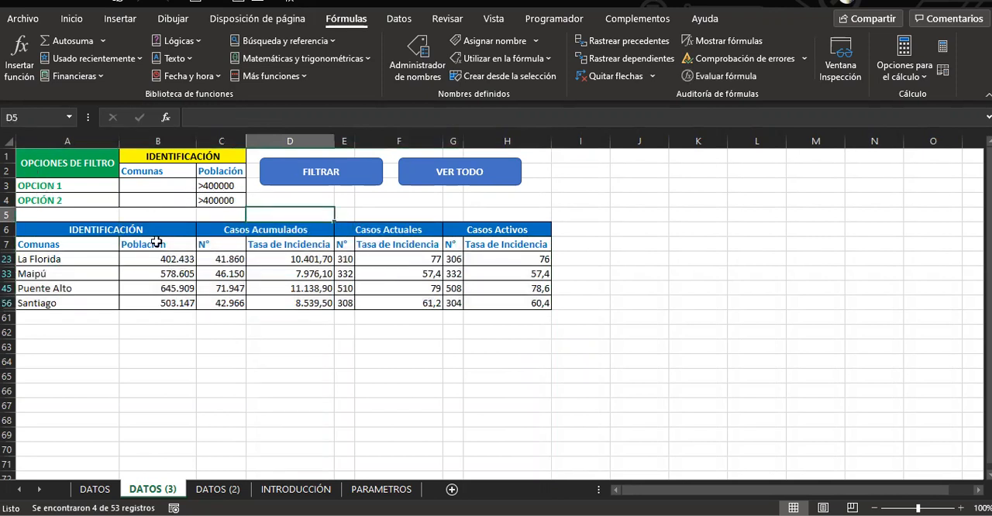
click(155, 387)
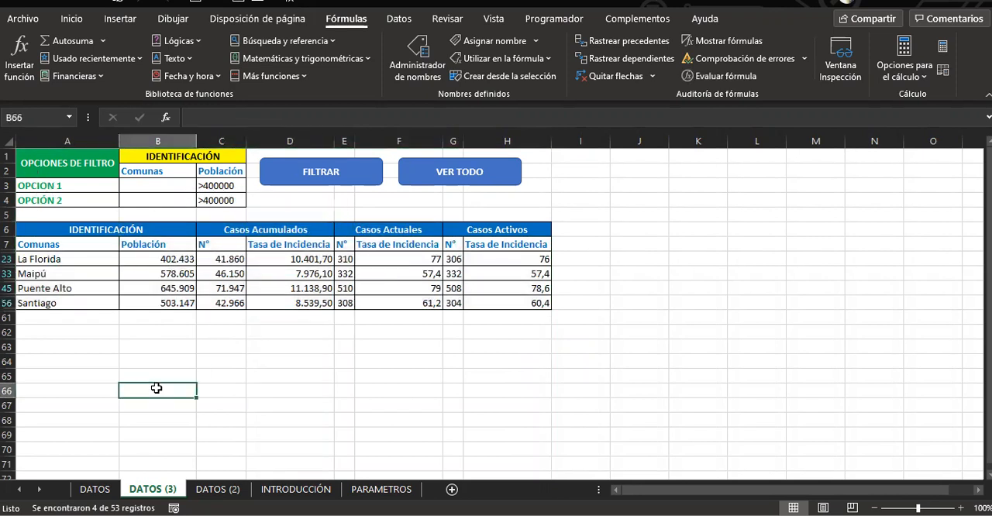
click(139, 262)
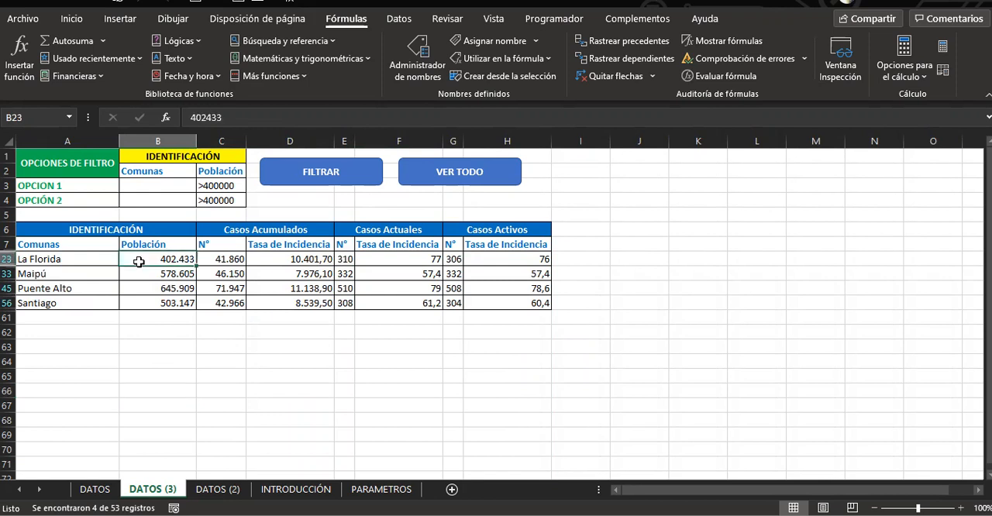
click(67, 275)
click(83, 288)
click(85, 302)
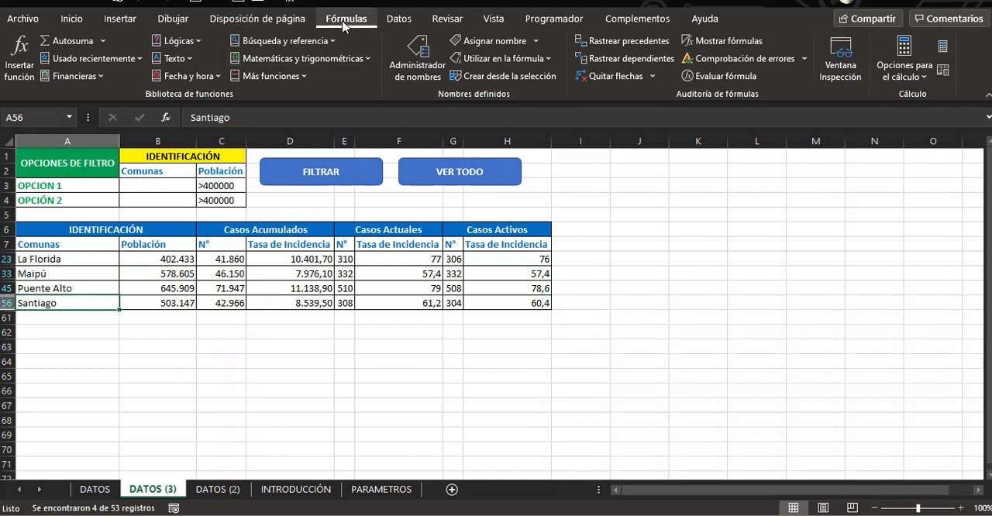
Open the FILTRO macro's VBA code, examine its AdvancedFilter range A7:H60, and return to the workbook's data tools
click(555, 21)
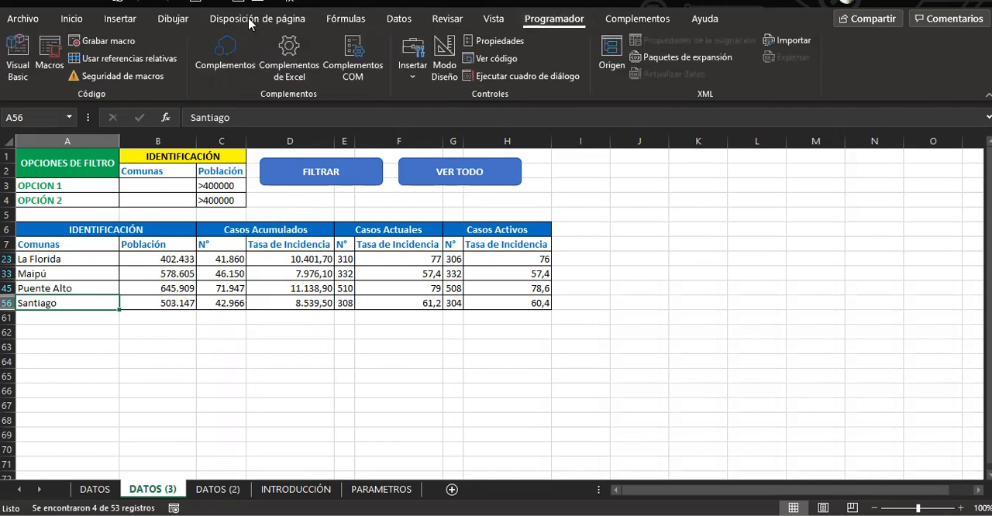
click(45, 55)
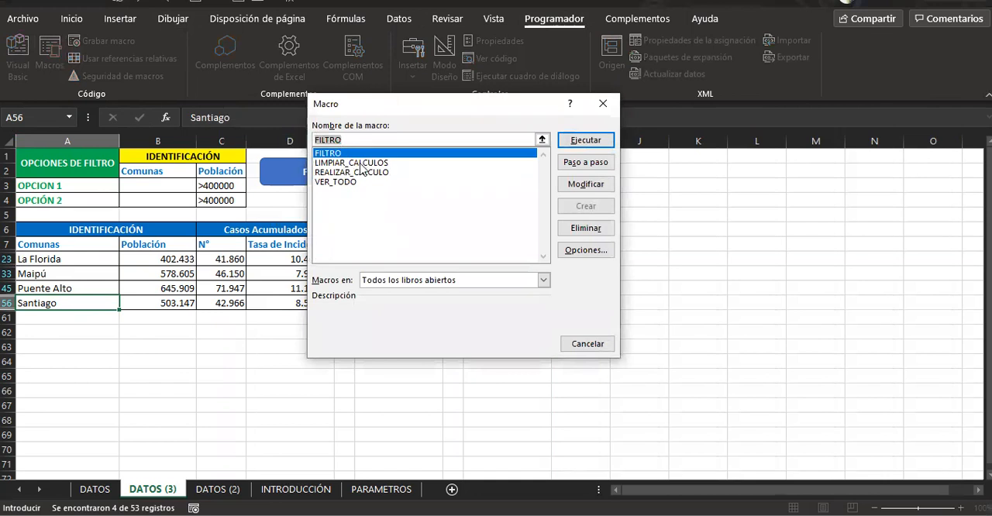
click(594, 186)
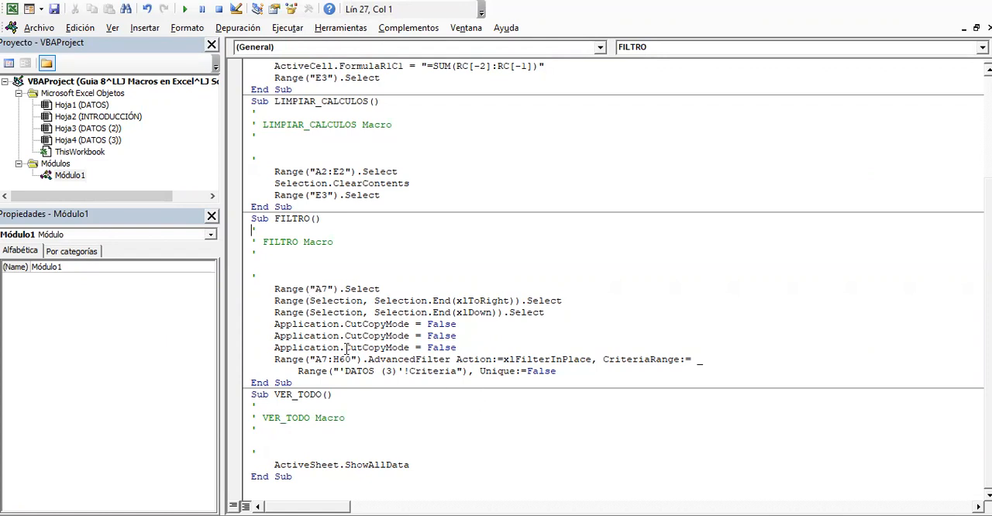
drag(337, 359, 349, 360)
text(60)
scroll(380, 403, up, 1)
scroll(353, 458, down, 1)
click(613, 473)
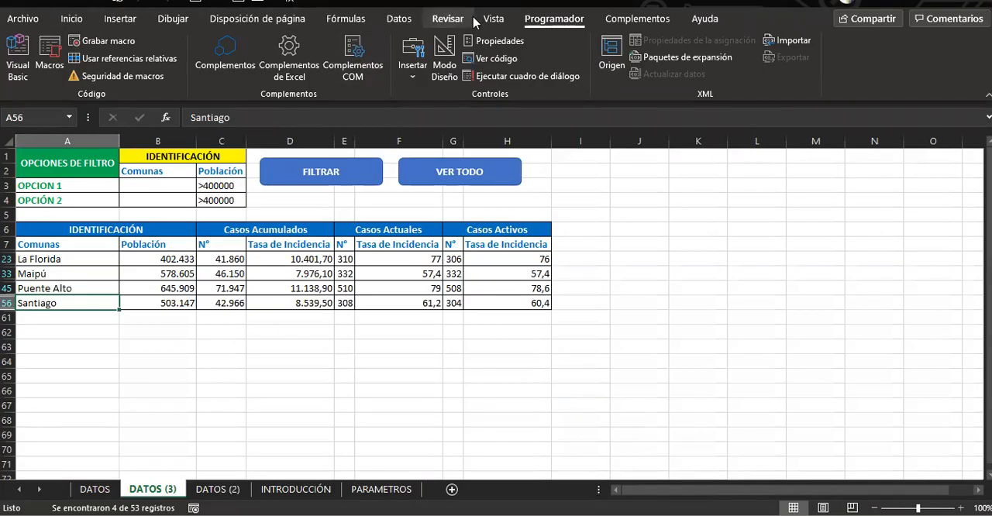
click(399, 18)
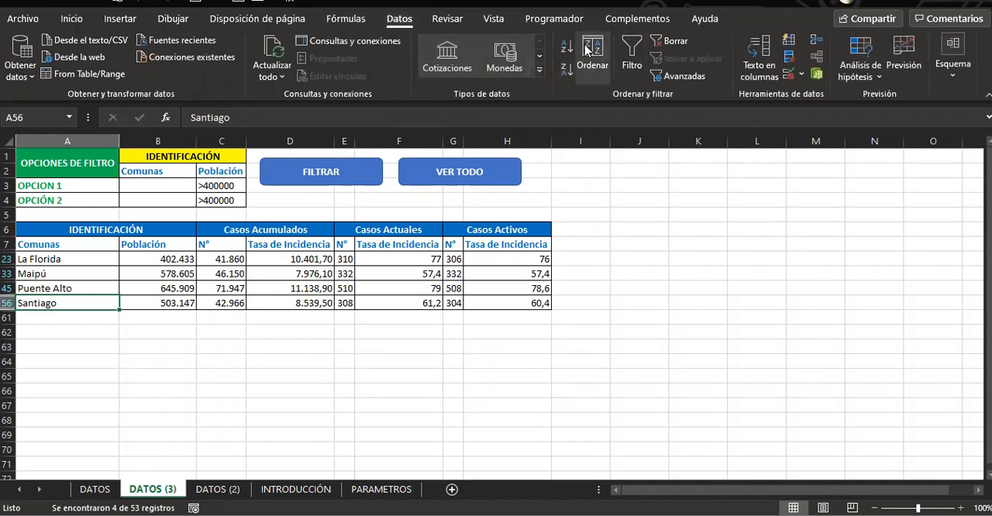